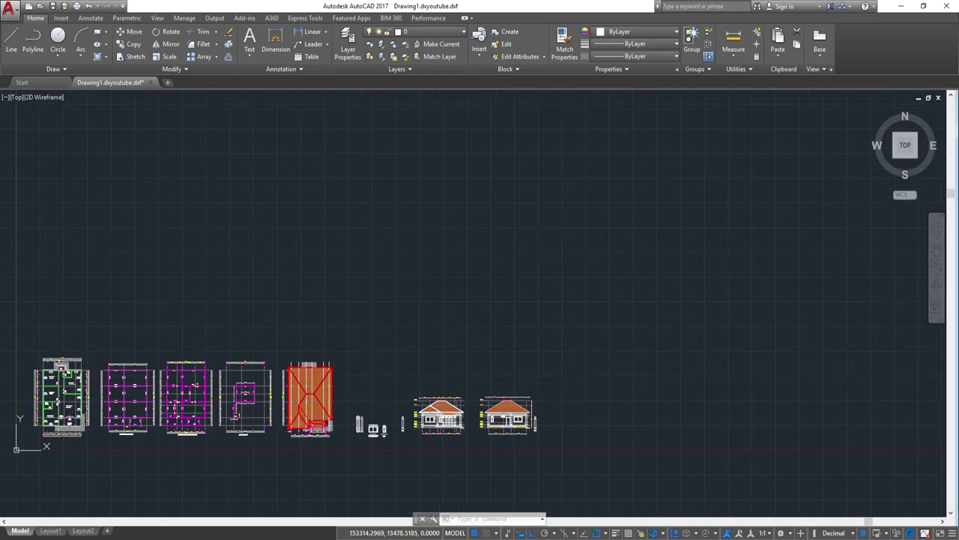
# Step: Zoom and pan across the drawing to bring the floor plans into view
pyautogui.scroll(3, 488, 325)
pyautogui.scroll(-1, 518, 340)
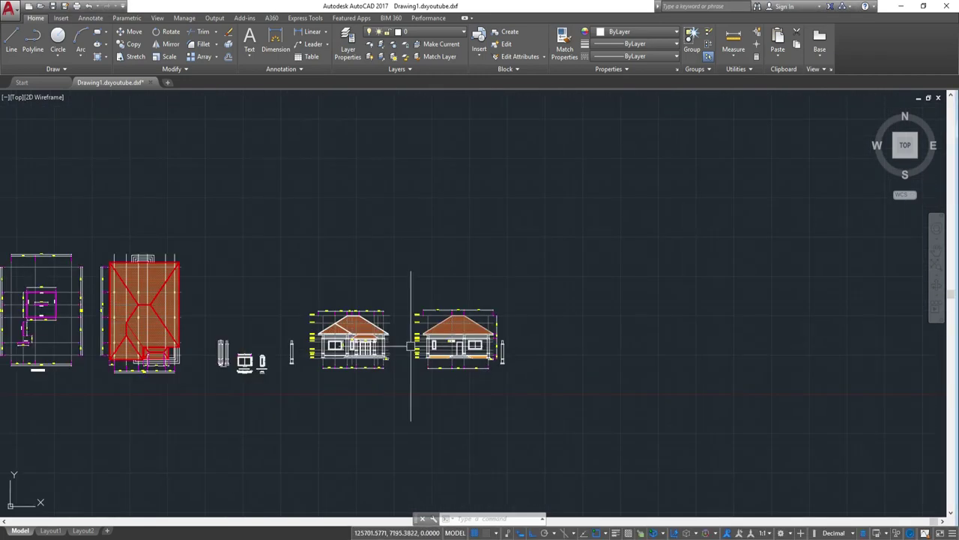
pyautogui.scroll(2, 412, 365)
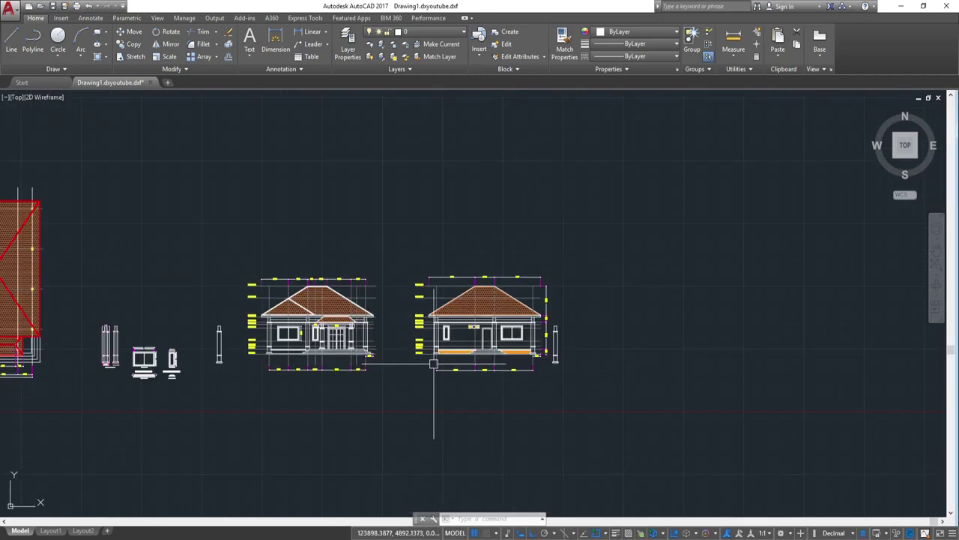
pyautogui.scroll(2, 420, 367)
pyautogui.scroll(-2, 490, 375)
pyautogui.moveTo(490, 375)
pyautogui.mouseDown(button='middle')
pyautogui.moveTo(476, 371)
pyautogui.moveTo(732, 370)
pyautogui.mouseUp(button='middle')
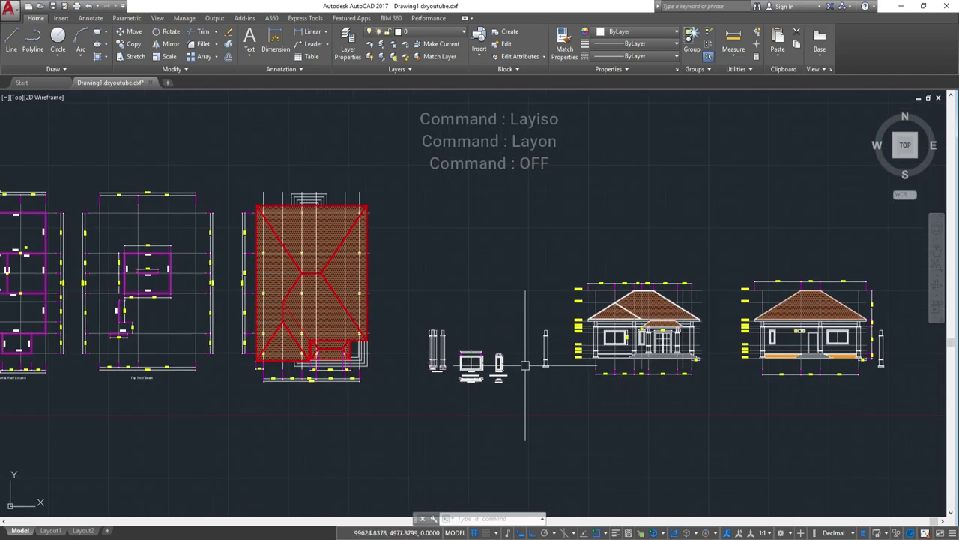
pyautogui.moveTo(376, 401); pyautogui.dragTo(413, 407, button='middle')
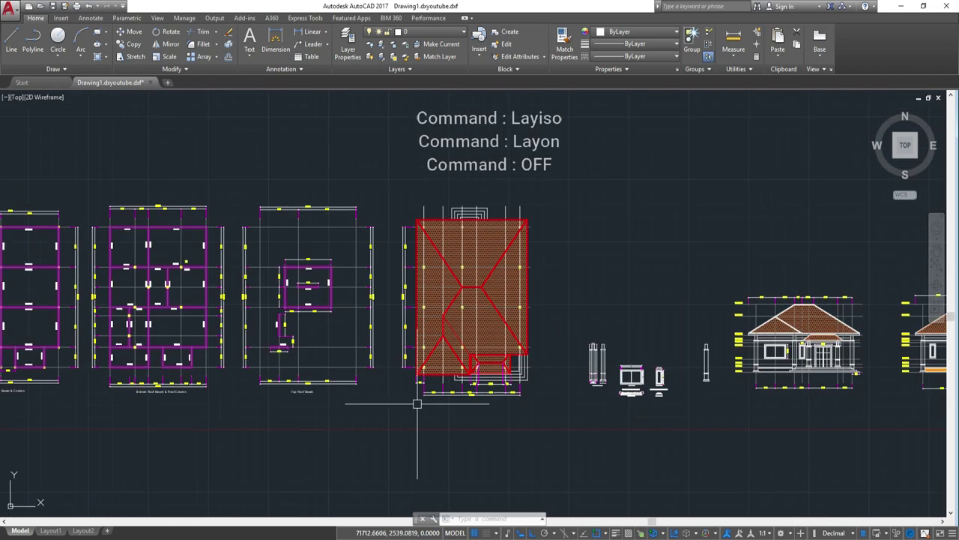
pyautogui.scroll(-3, 413, 407)
pyautogui.scroll(3, 413, 450)
# Step: Window-select the entire ground-floor plan
pyautogui.click(410, 454)
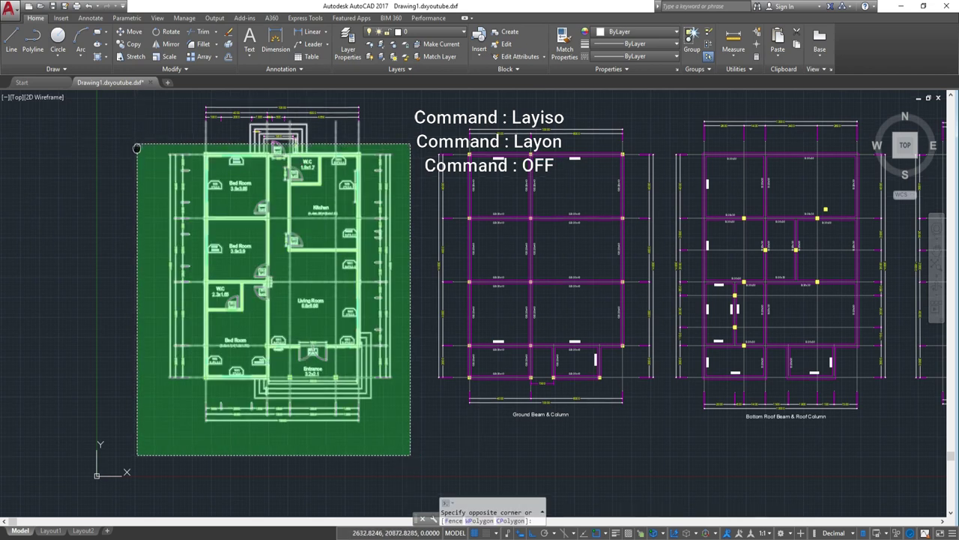
pyautogui.moveTo(133, 80); pyautogui.dragTo(128, 179, button='middle')
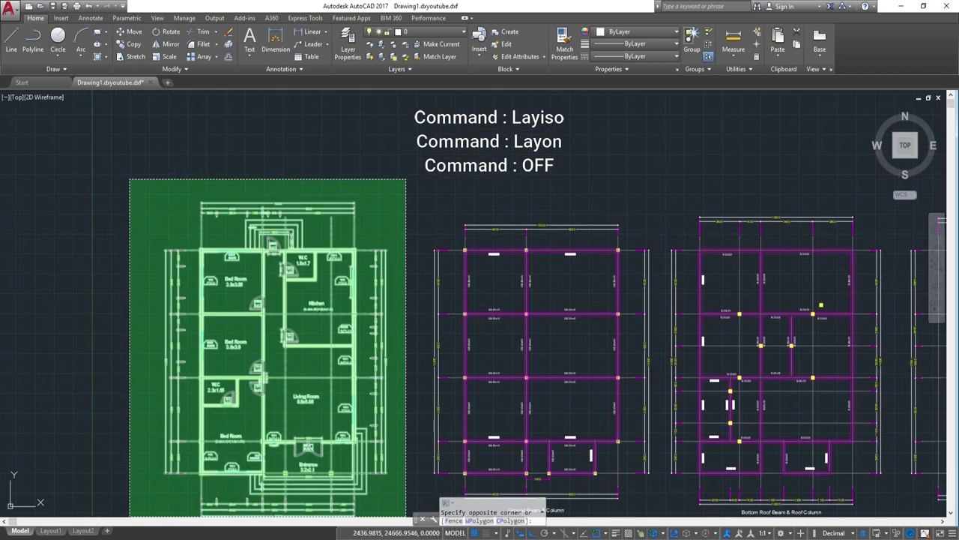
pyautogui.click(130, 180)
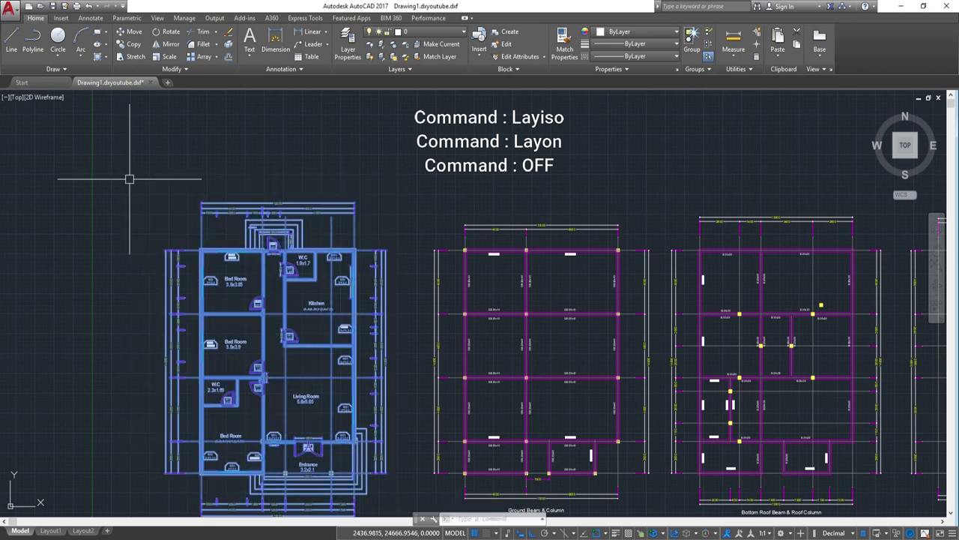
# Step: Clear the selection and isolate layer GL with LAYISO by picking a ground-floor grid line
pyautogui.press('Escape')
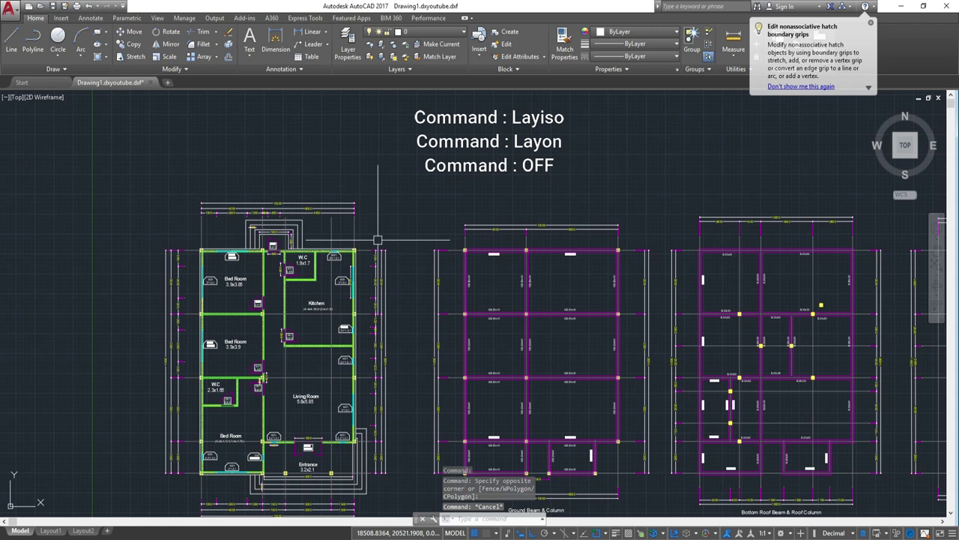
pyautogui.write('lay')
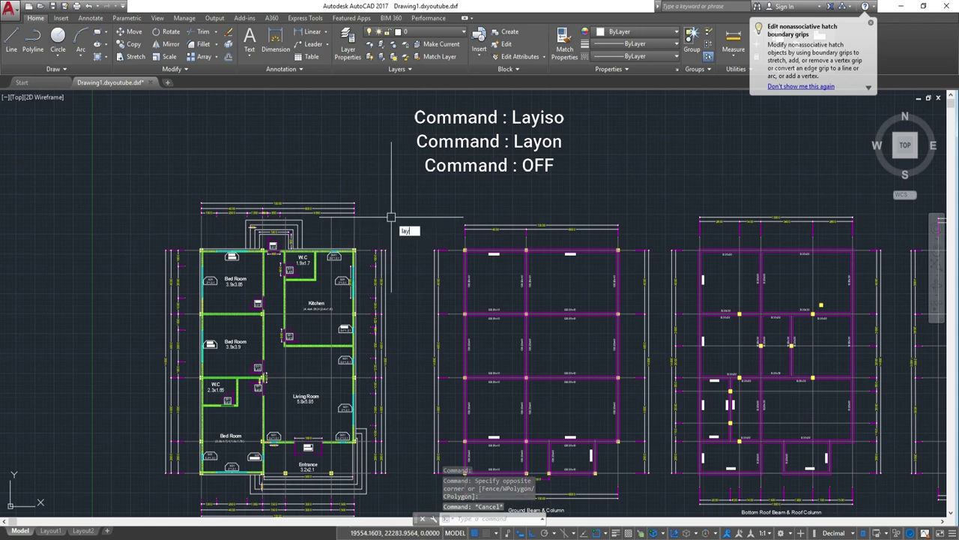
pyautogui.write('i')
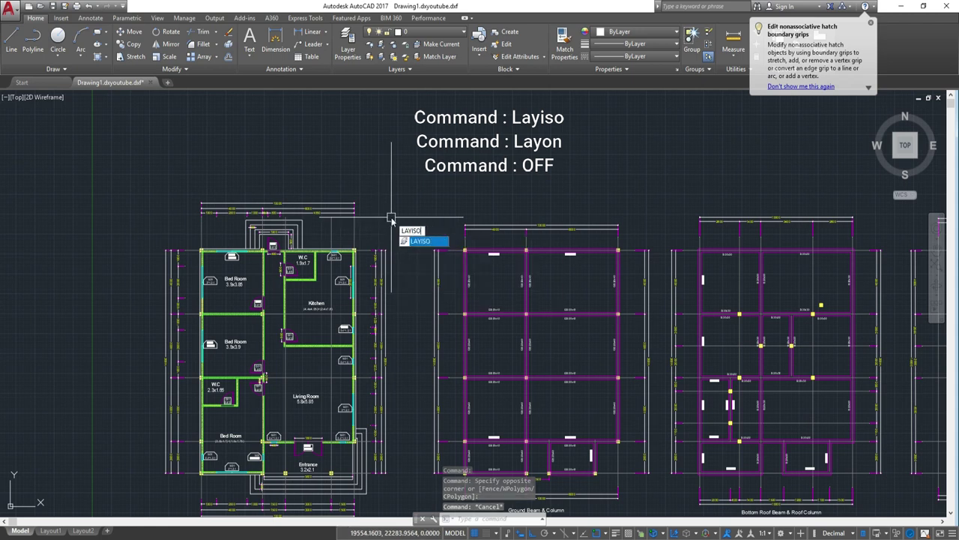
pyautogui.press('Return')
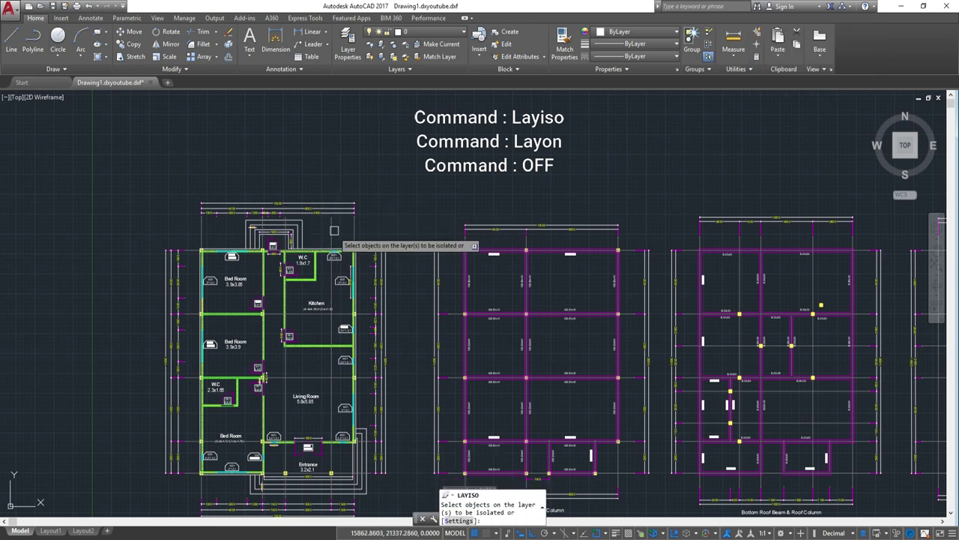
pyautogui.doubleClick(330, 227)
pyautogui.click(332, 229)
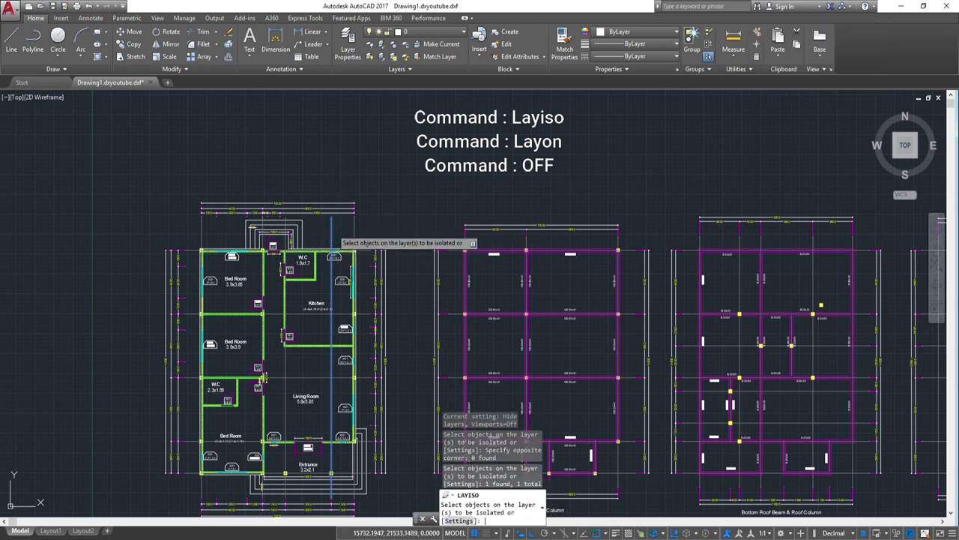
pyautogui.press('Return')
pyautogui.scroll(-2, 375, 336)
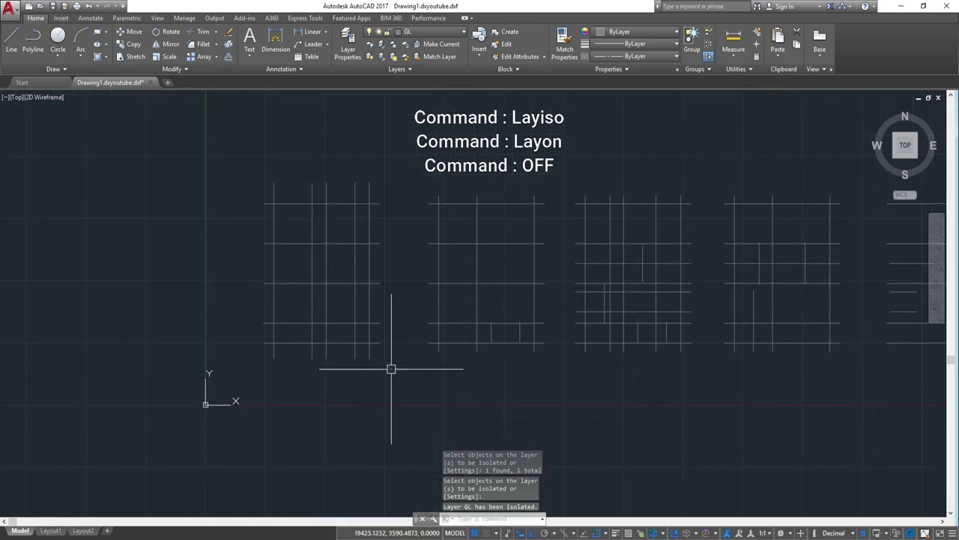
pyautogui.click(392, 368)
# Step: Copy the left grid's ten lines to the empty area far to the right
pyautogui.click(229, 145)
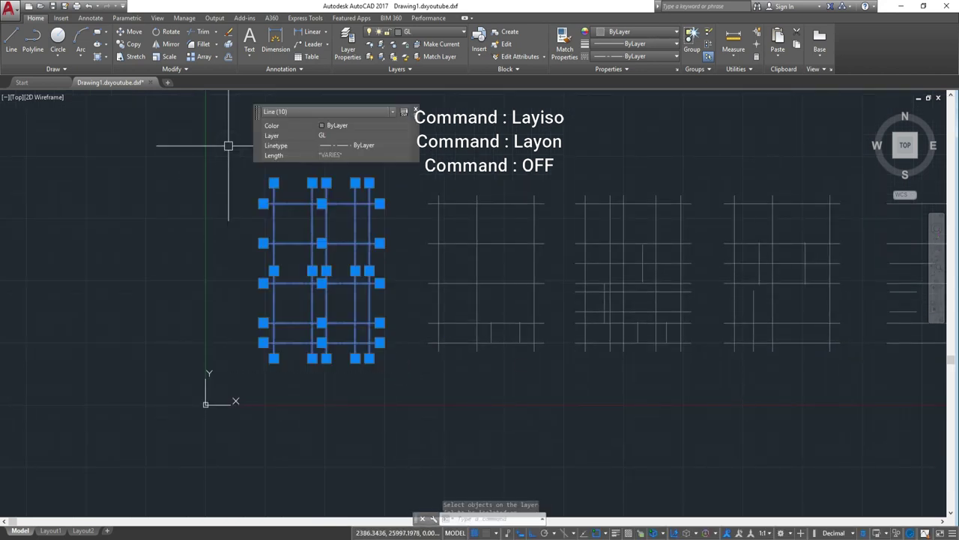
pyautogui.write('co')
pyautogui.press('Return')
pyautogui.click(226, 146)
pyautogui.moveTo(577, 174); pyautogui.dragTo(493, 172, button='middle')
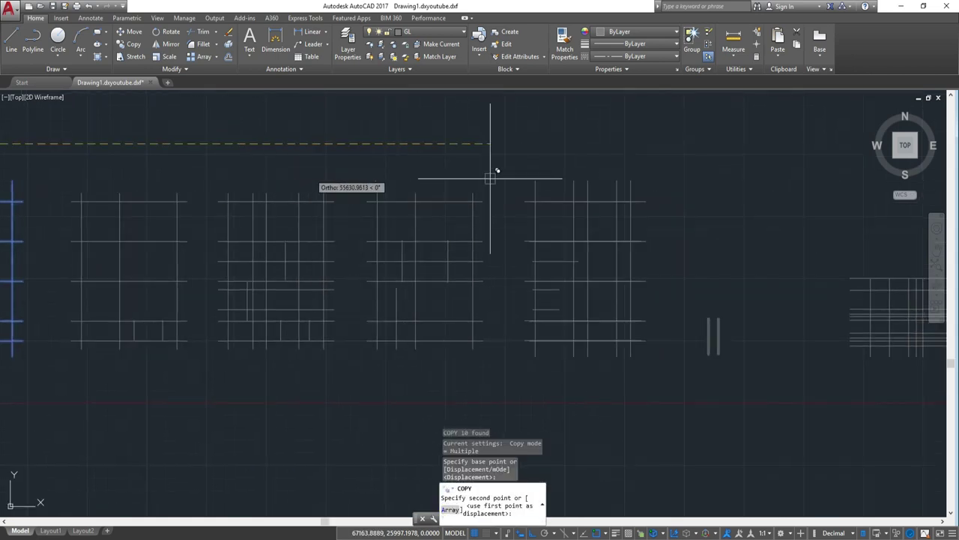
pyautogui.moveTo(787, 210); pyautogui.dragTo(593, 208, button='middle')
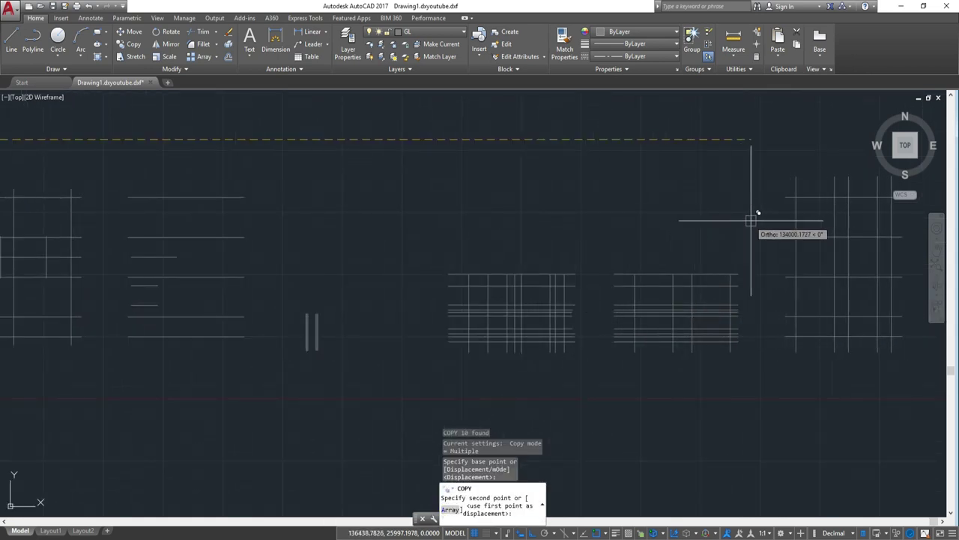
pyautogui.moveTo(752, 216); pyautogui.dragTo(667, 214, button='middle')
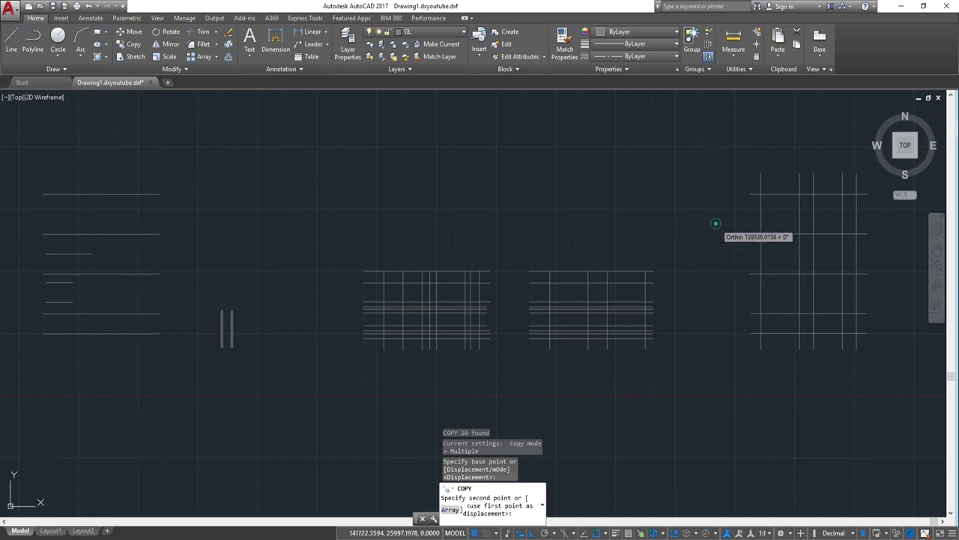
pyautogui.press('Escape')
# Step: Run the LAYOF layer command
pyautogui.moveTo(724, 298); pyautogui.dragTo(605, 271, button='middle')
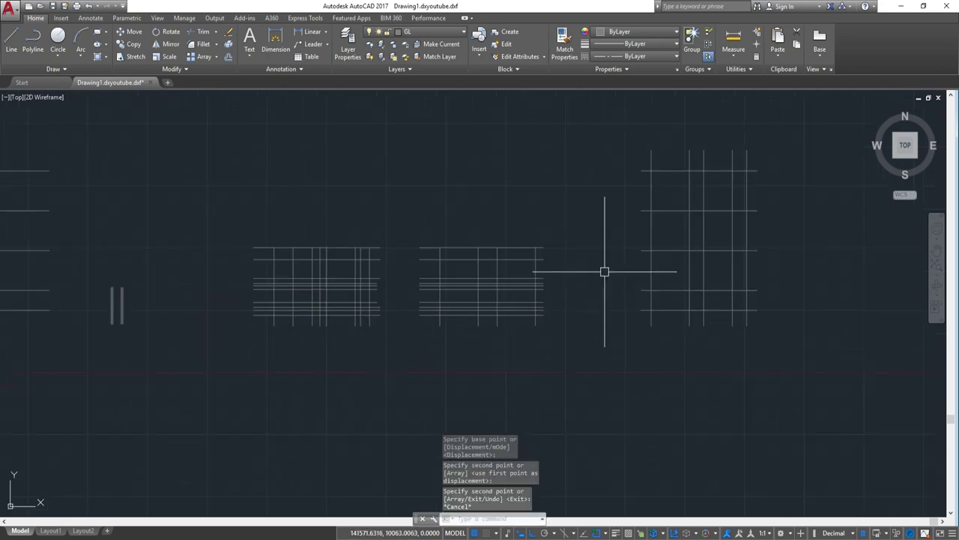
pyautogui.write('LAYO')
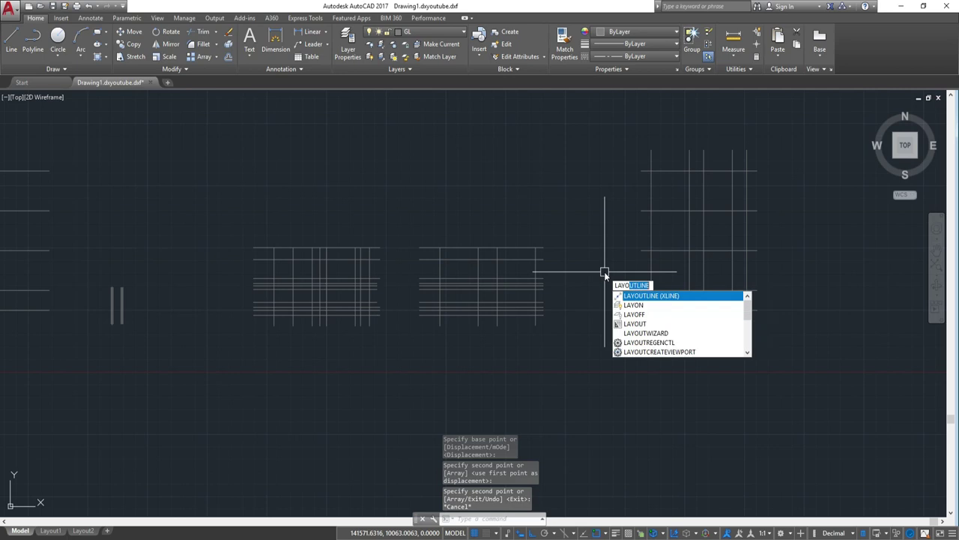
pyautogui.write('F')
pyautogui.press('Return')
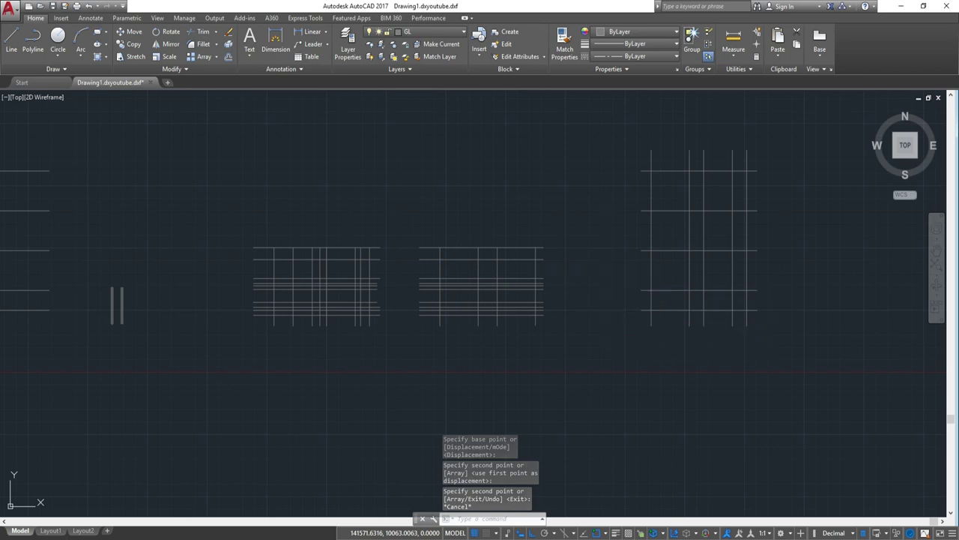
# Step: Rotate the copied grid a quarter turn (90°) about a corner point
pyautogui.moveTo(700, 345); pyautogui.dragTo(632, 353, button='middle')
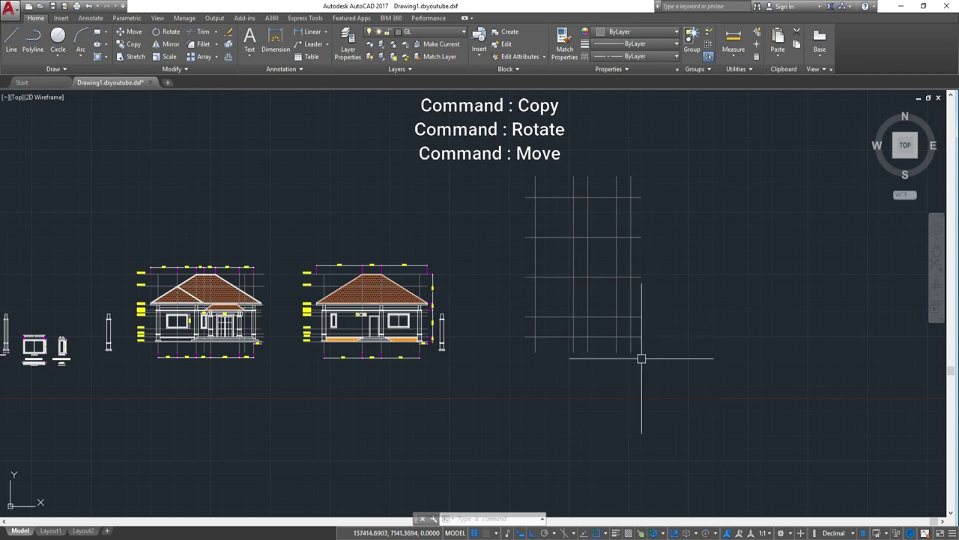
pyautogui.click(687, 368)
pyautogui.click(515, 161)
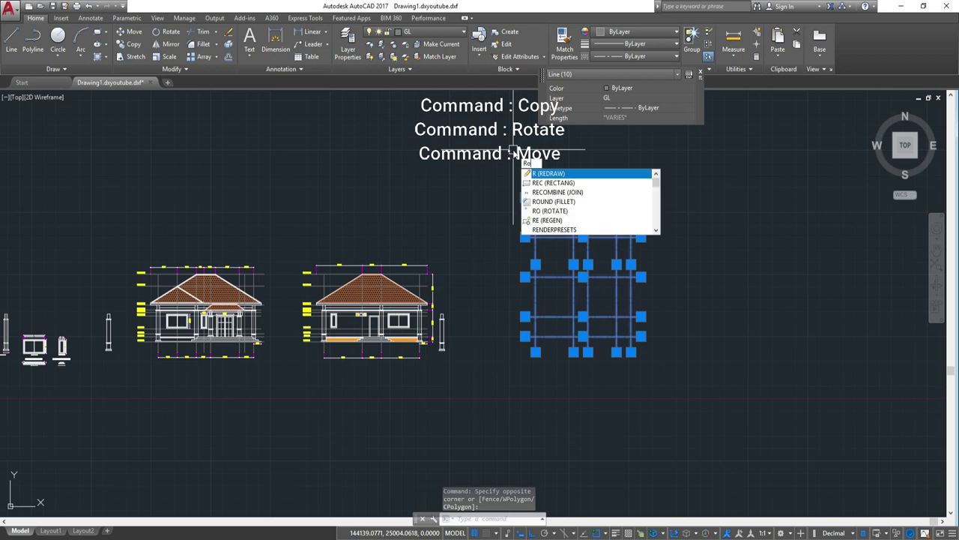
pyautogui.press('Return')
pyautogui.click(684, 168)
pyautogui.click(735, 354)
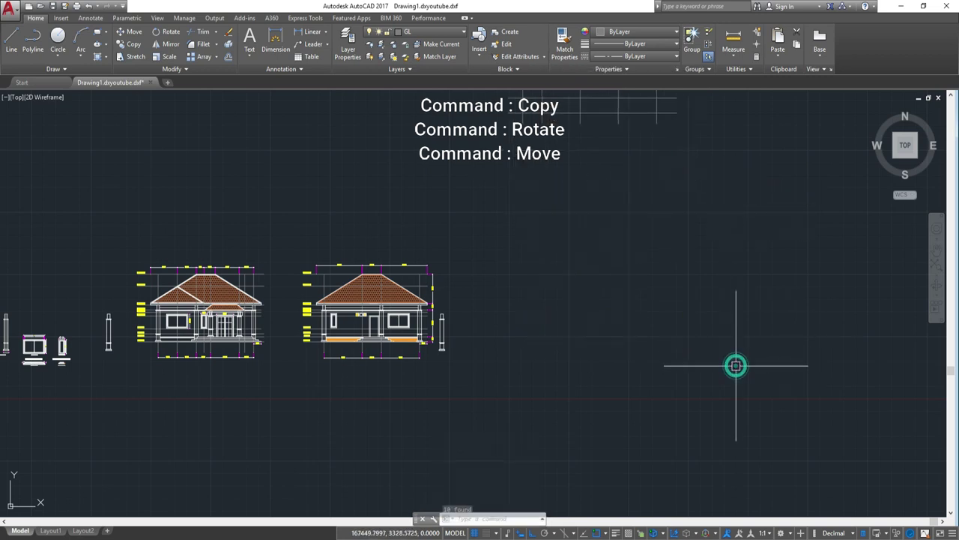
# Step: Move the rotated grid down so it sits level beside the elevations
pyautogui.moveTo(687, 255); pyautogui.dragTo(688, 398, button='middle')
pyautogui.click(730, 390)
pyautogui.click(485, 180)
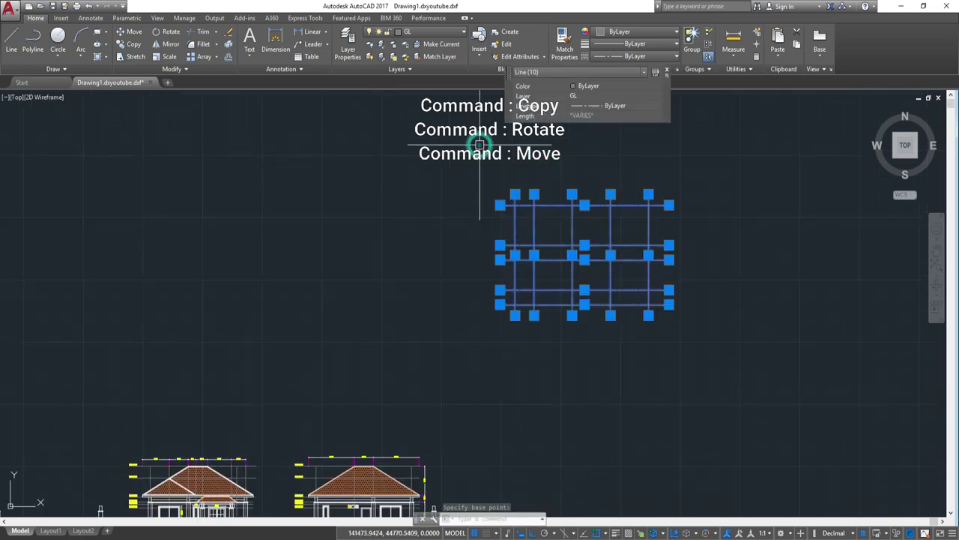
pyautogui.write('m')
pyautogui.press('Return')
pyautogui.click(602, 167)
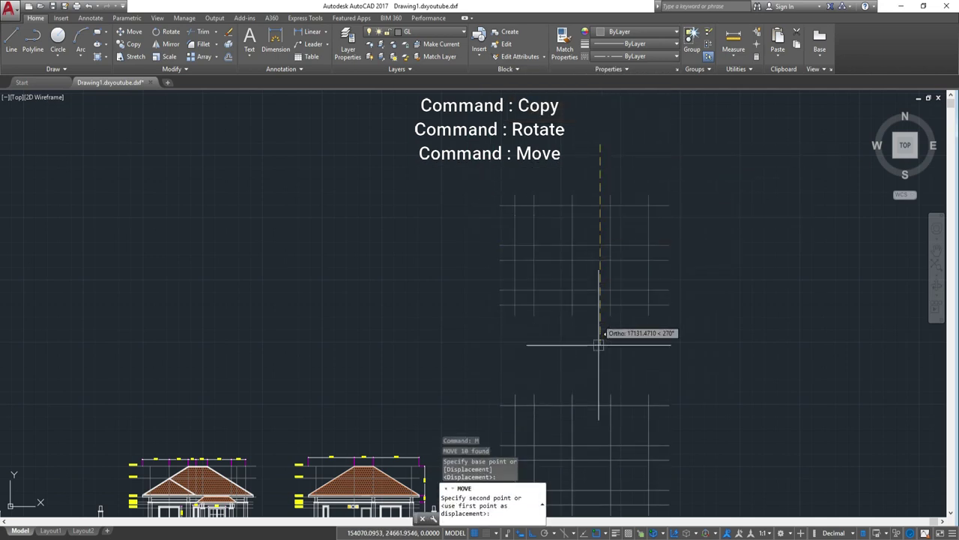
pyautogui.moveTo(597, 337); pyautogui.dragTo(600, 176, button='middle')
pyautogui.click(600, 178)
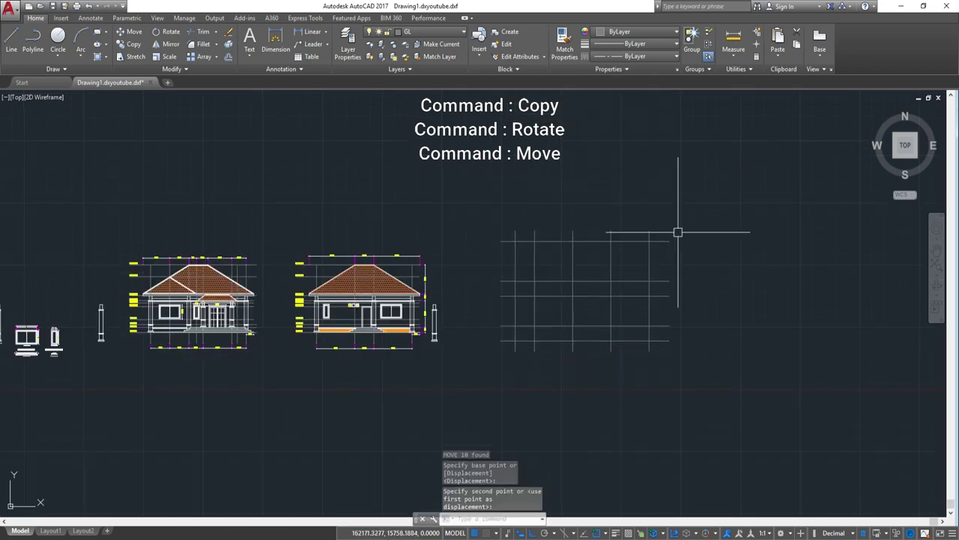
pyautogui.scroll(2, 697, 238)
pyautogui.scroll(2, 690, 238)
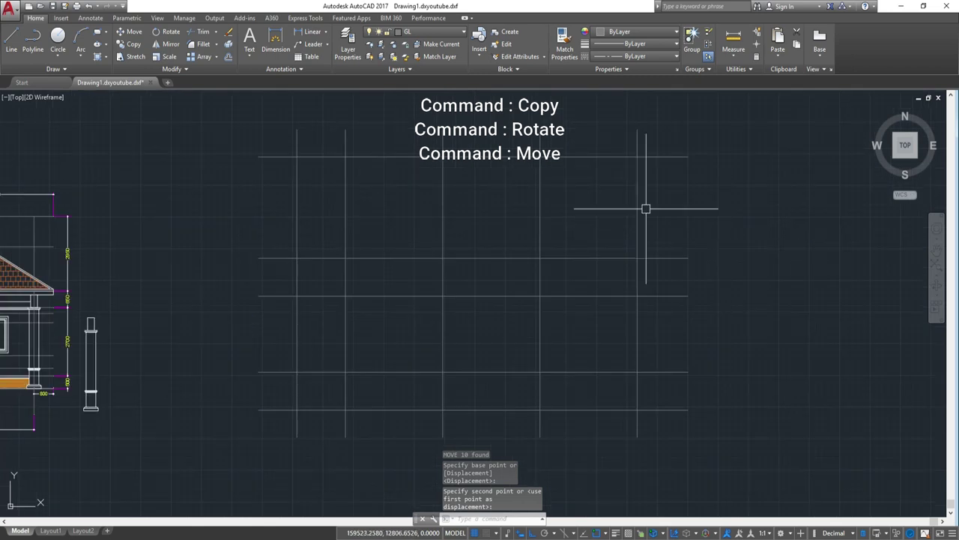
pyautogui.moveTo(457, 431); pyautogui.dragTo(586, 397, button='middle')
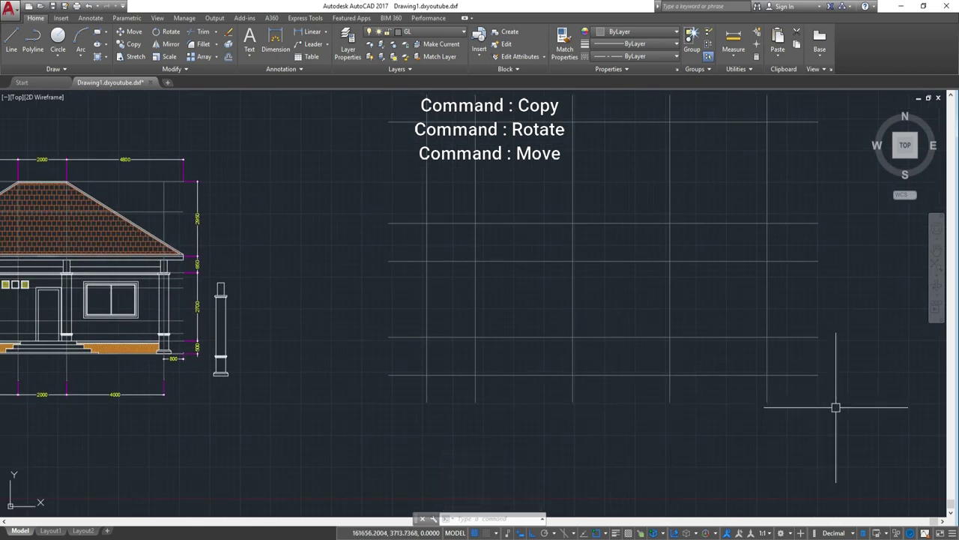
pyautogui.click(870, 417)
# Step: Erase three horizontal lines from the copied grid
pyautogui.moveTo(806, 172); pyautogui.dragTo(800, 358, button='middle')
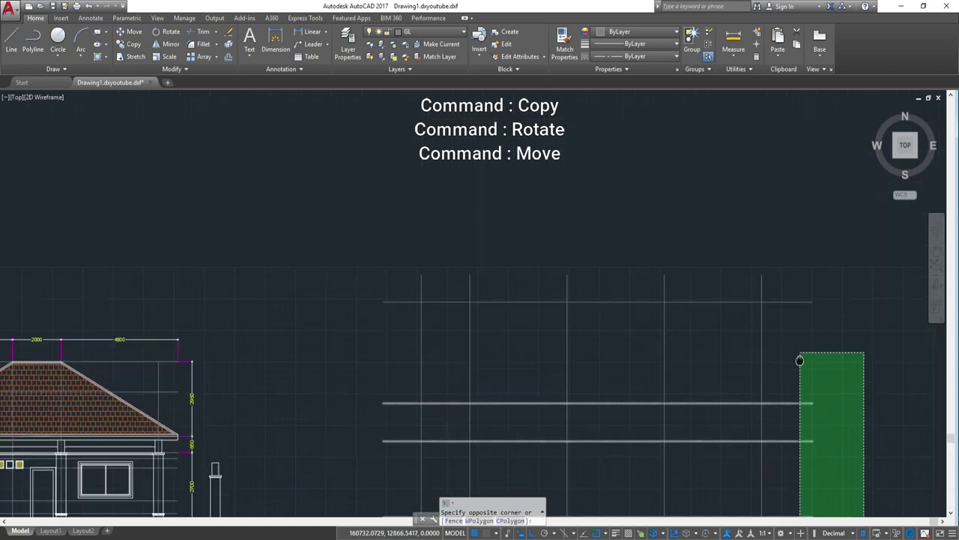
pyautogui.click(794, 255)
pyautogui.write('E')
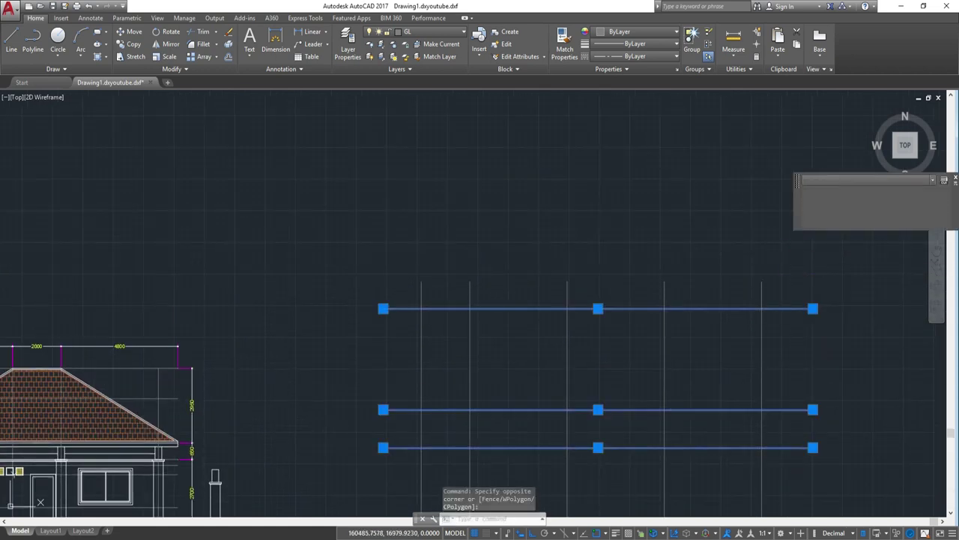
pyautogui.press('Return')
# Step: Erase the two remaining lower horizontal lines, leaving only vertical grid lines
pyautogui.scroll(-5, 814, 368)
pyautogui.scroll(2, 602, 326)
pyautogui.scroll(2, 647, 322)
pyautogui.scroll(2, 657, 323)
pyautogui.click(702, 344)
pyautogui.click(685, 175)
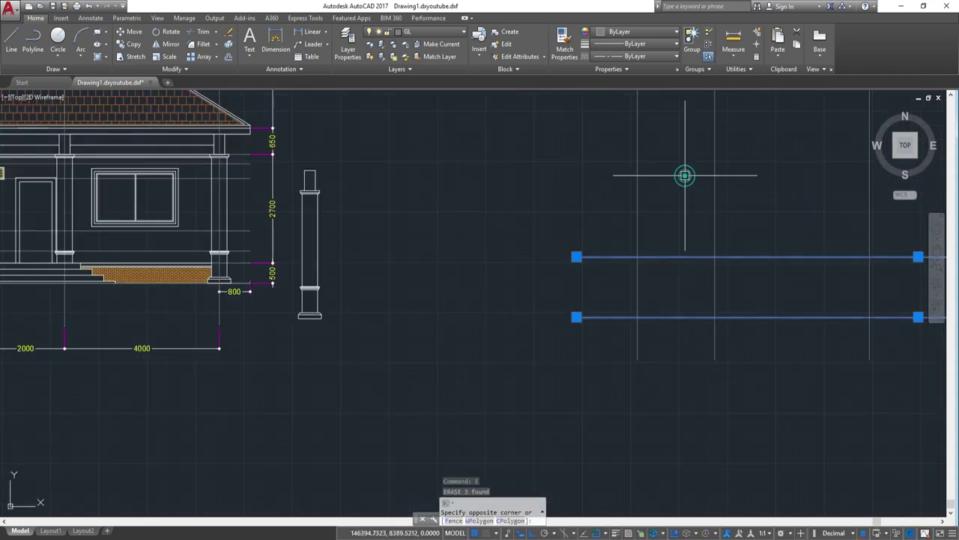
pyautogui.write('e')
pyautogui.press('Return')
pyautogui.press('Return')
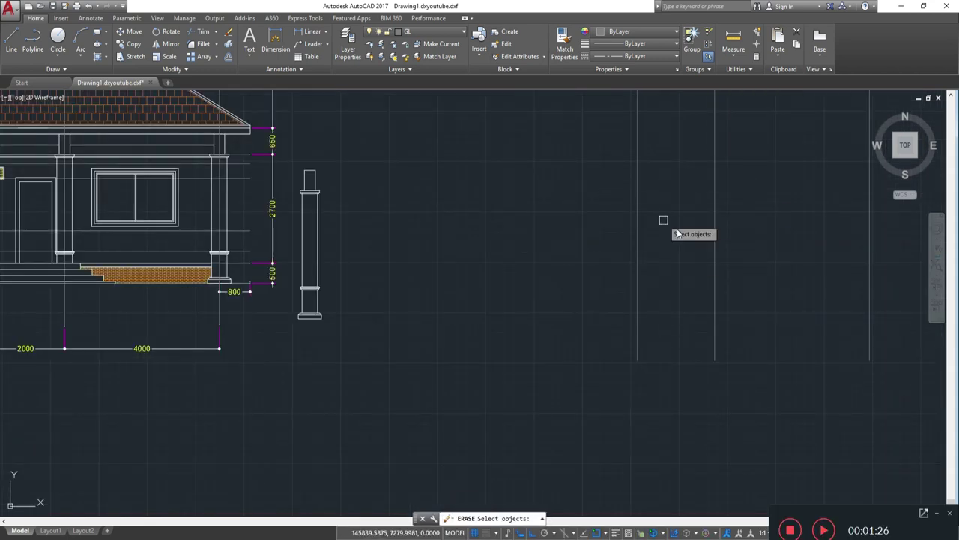
pyautogui.press('Escape')
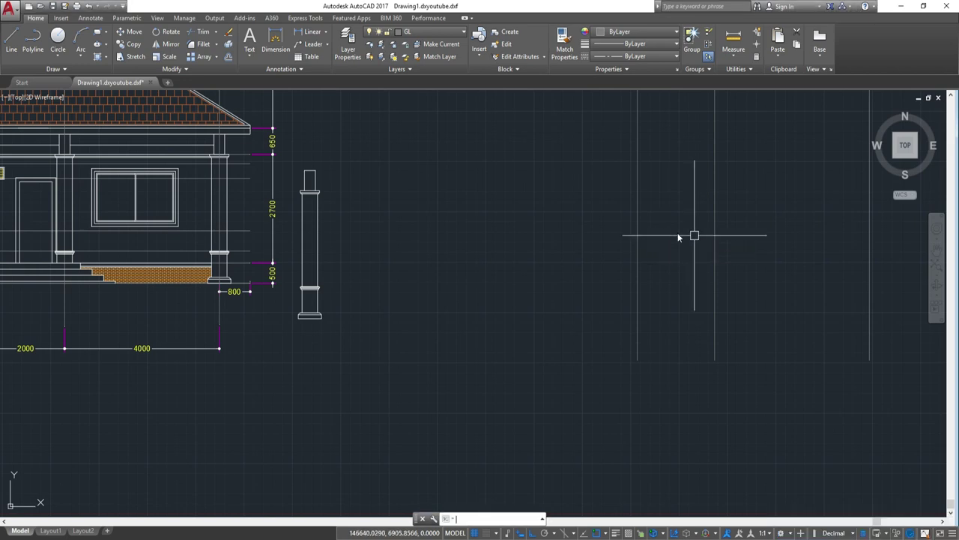
pyautogui.scroll(-2, 678, 233)
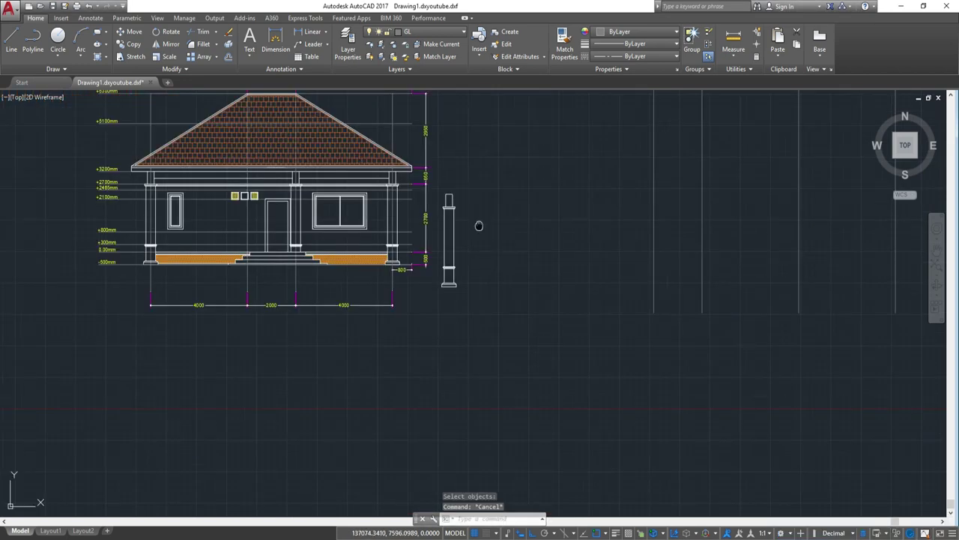
pyautogui.moveTo(479, 226); pyautogui.dragTo(623, 228, button='middle')
pyautogui.scroll(-2, 623, 228)
pyautogui.scroll(4, 446, 242)
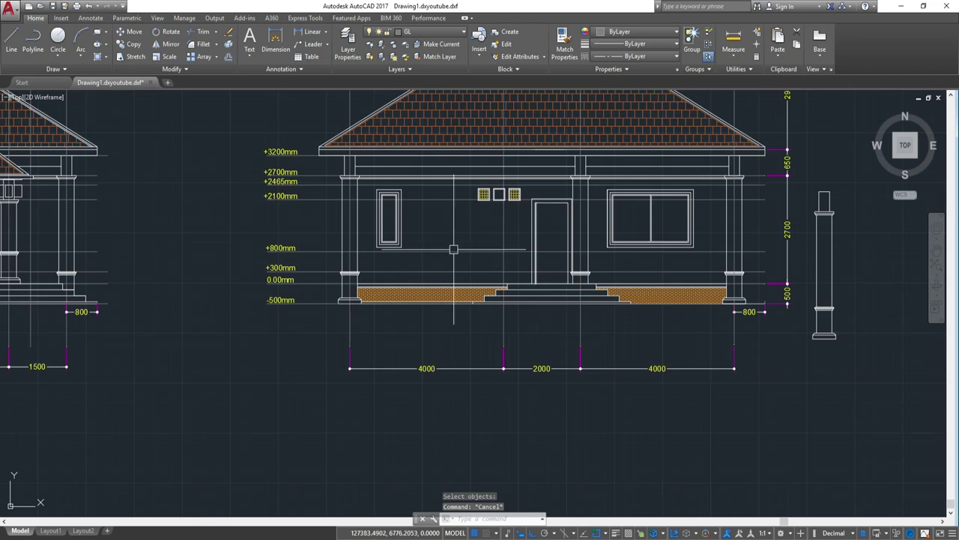
# Step: Isolate layer GL with LAYISO by picking the -500mm ground line
pyautogui.moveTo(453, 249); pyautogui.dragTo(568, 299, button='middle')
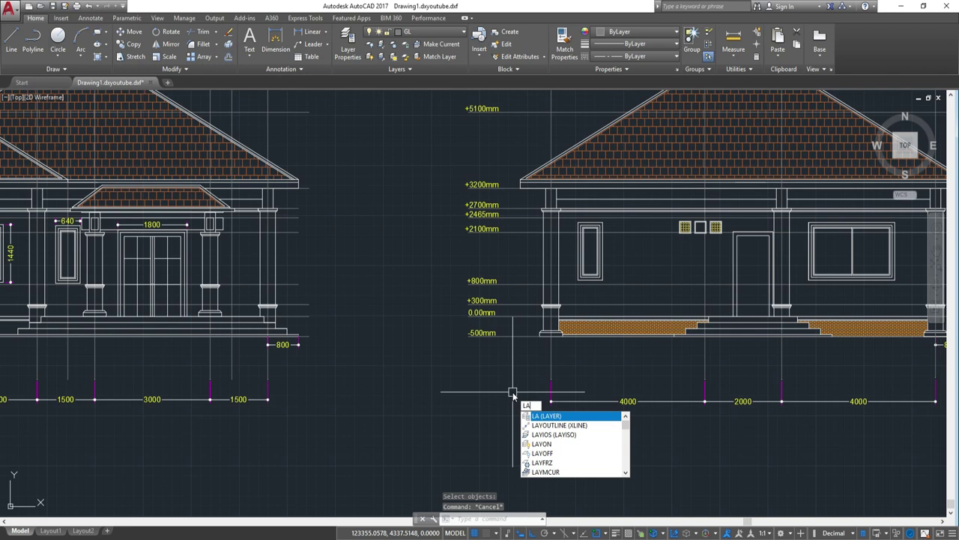
pyautogui.write('LA')
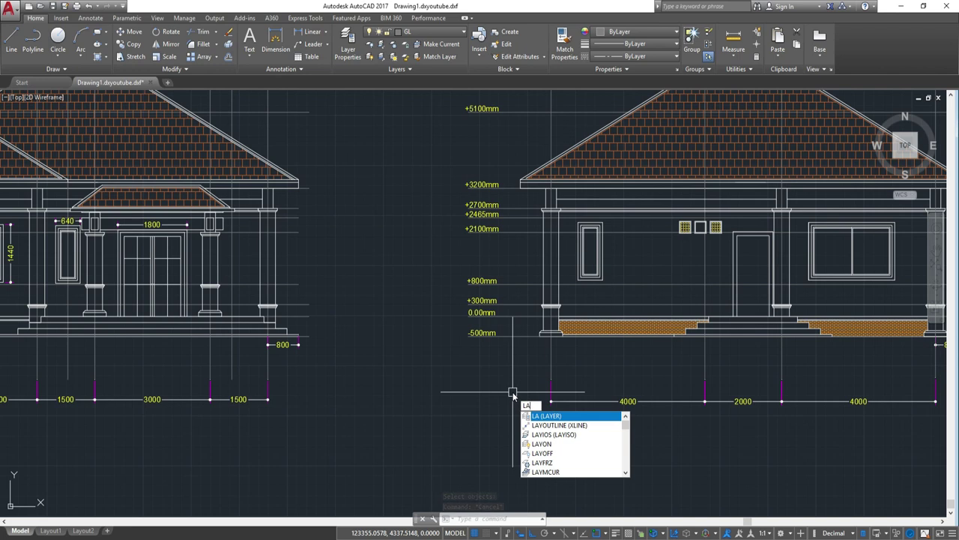
pyautogui.write('yi')
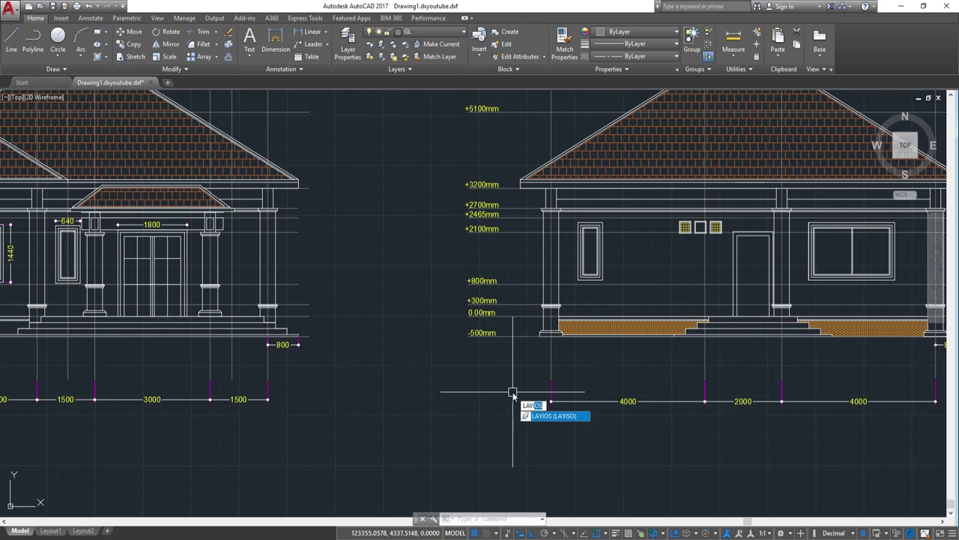
pyautogui.press('Return')
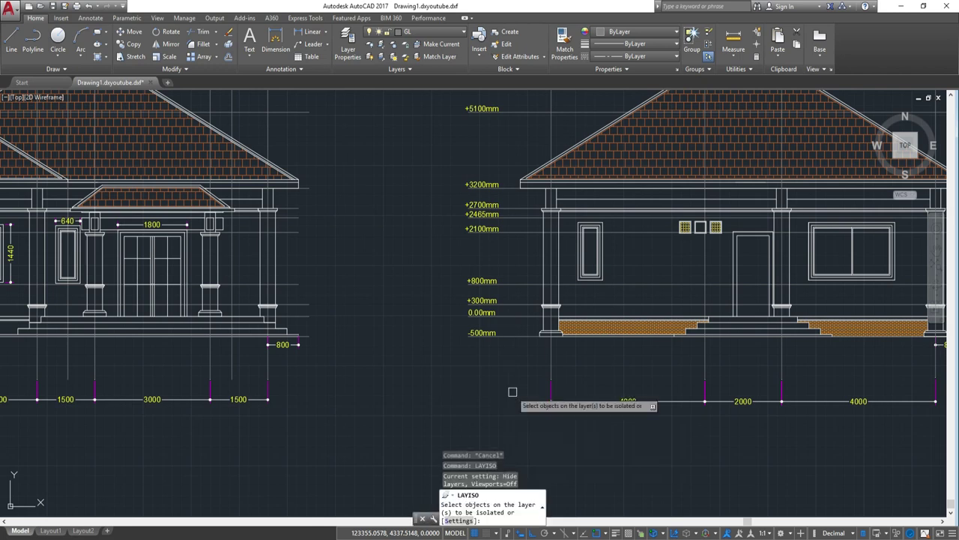
pyautogui.click(522, 335)
pyautogui.press('Return')
# Step: Select the ten horizontal GL lines and copy them from the grid-corner base point
pyautogui.scroll(-4, 525, 352)
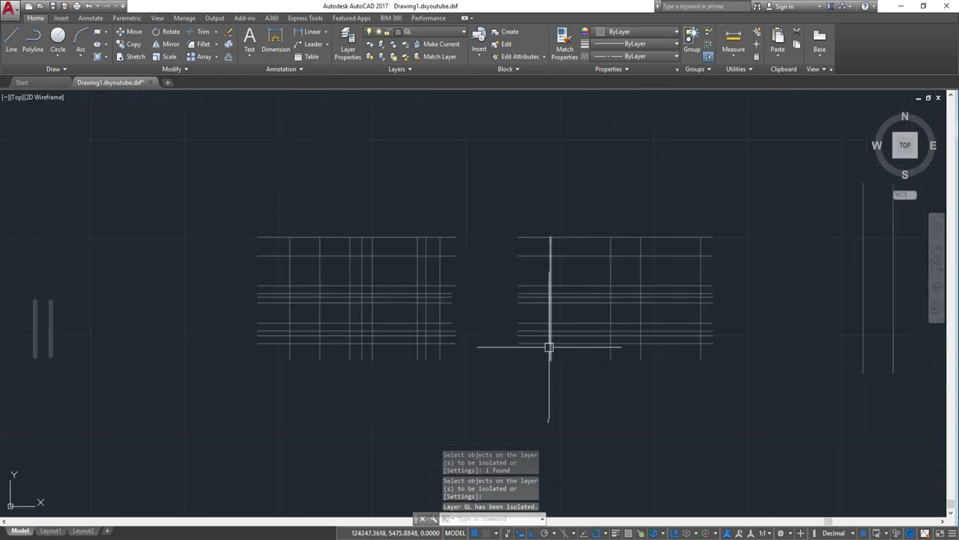
pyautogui.click(530, 367)
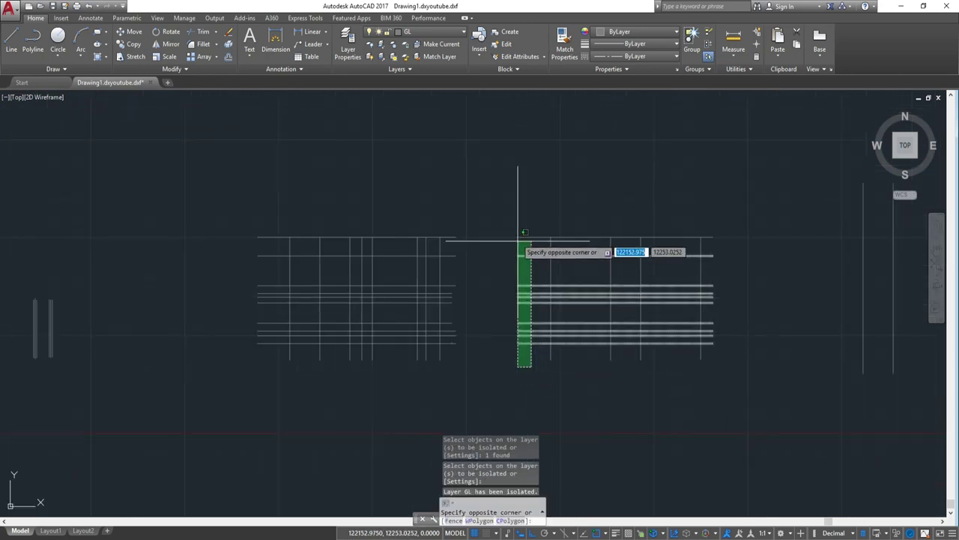
pyautogui.click(517, 207)
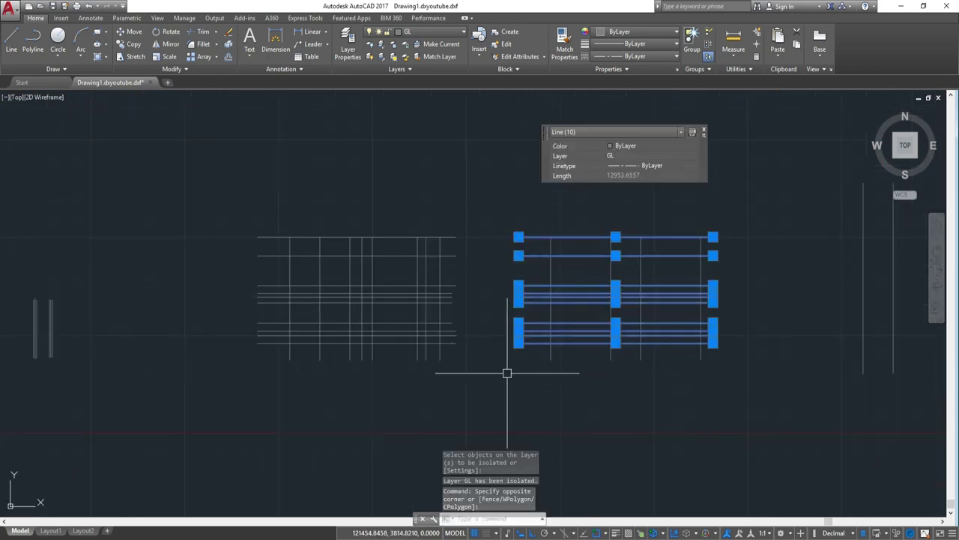
pyautogui.write('co')
pyautogui.press('Return')
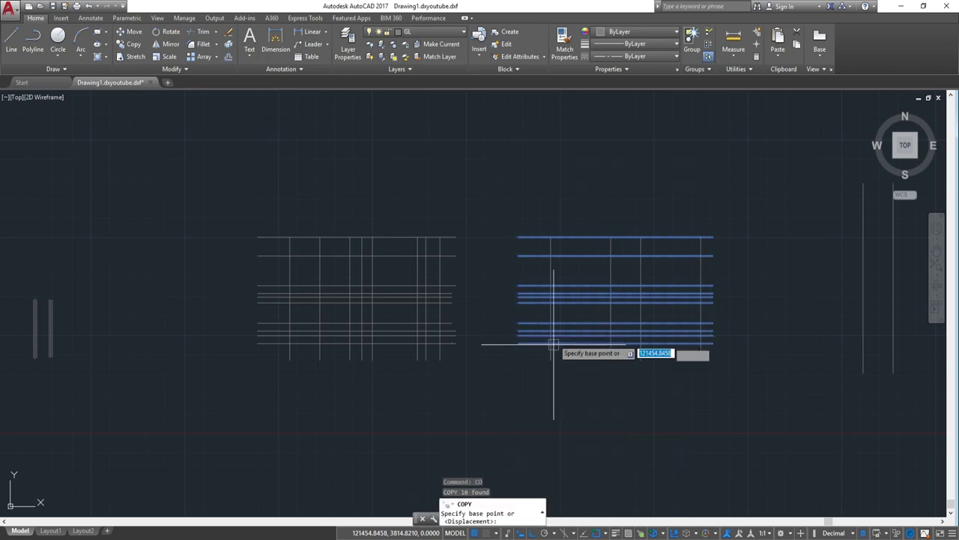
pyautogui.scroll(2, 551, 345)
pyautogui.click(548, 347)
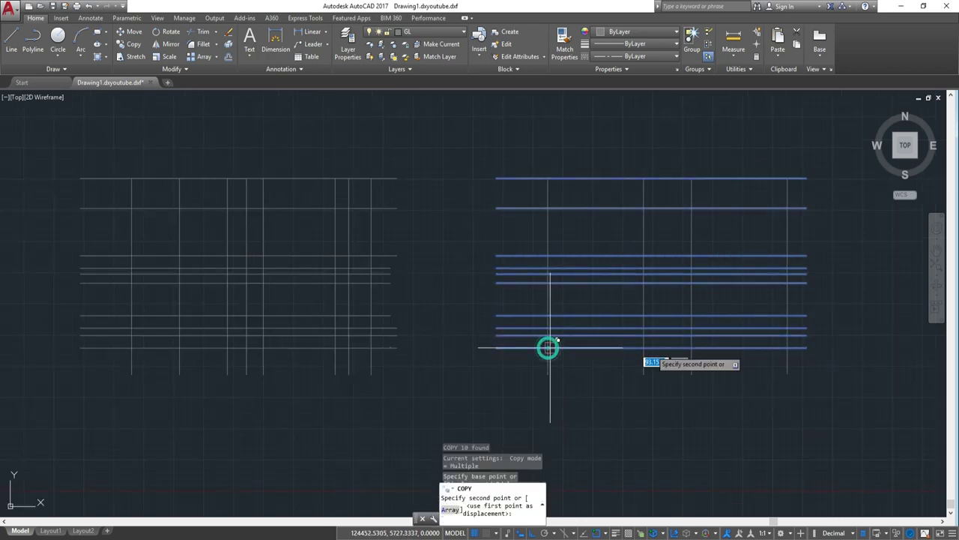
# Step: Place the copied level lines onto the right-hand vertical grid
pyautogui.moveTo(550, 347); pyautogui.dragTo(405, 328, button='middle')
pyautogui.scroll(-4, 675, 330)
pyautogui.scroll(2, 680, 322)
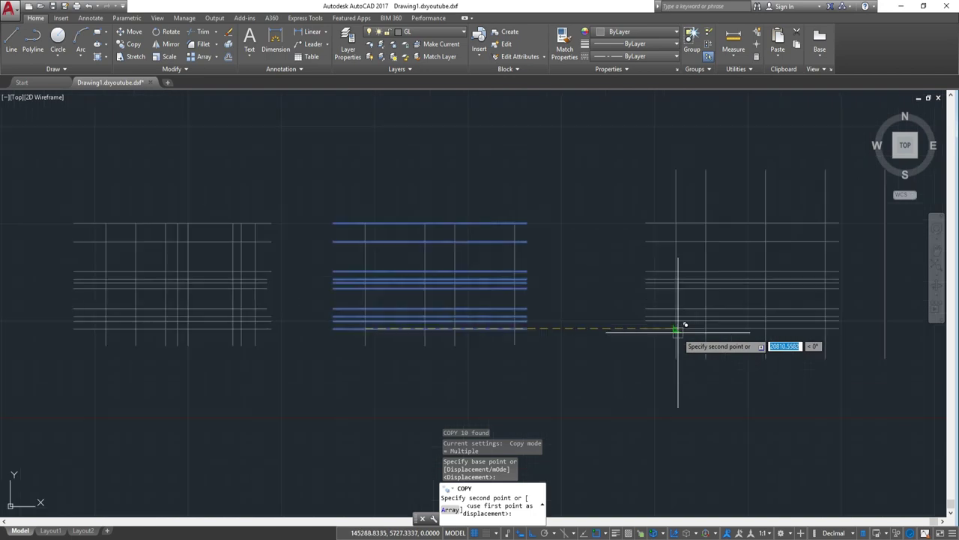
pyautogui.scroll(2, 704, 330)
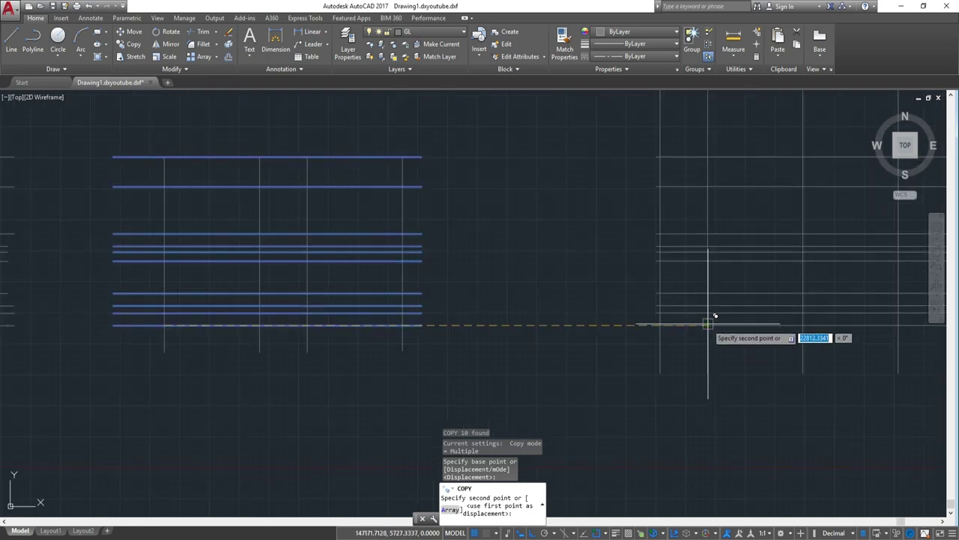
pyautogui.click(709, 327)
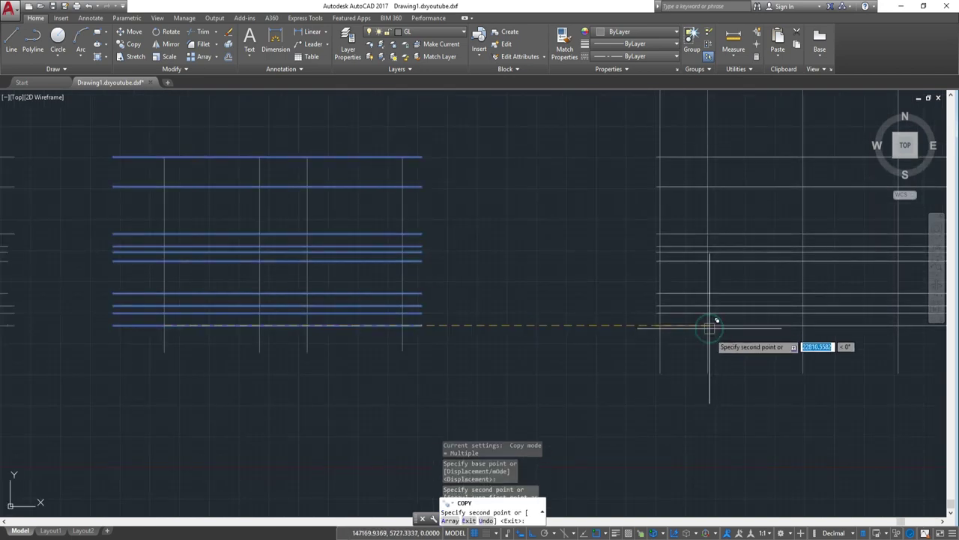
pyautogui.scroll(-4, 712, 345)
pyautogui.press('Escape')
pyautogui.scroll(2, 727, 325)
pyautogui.scroll(-4, 728, 325)
pyautogui.scroll(2, 764, 320)
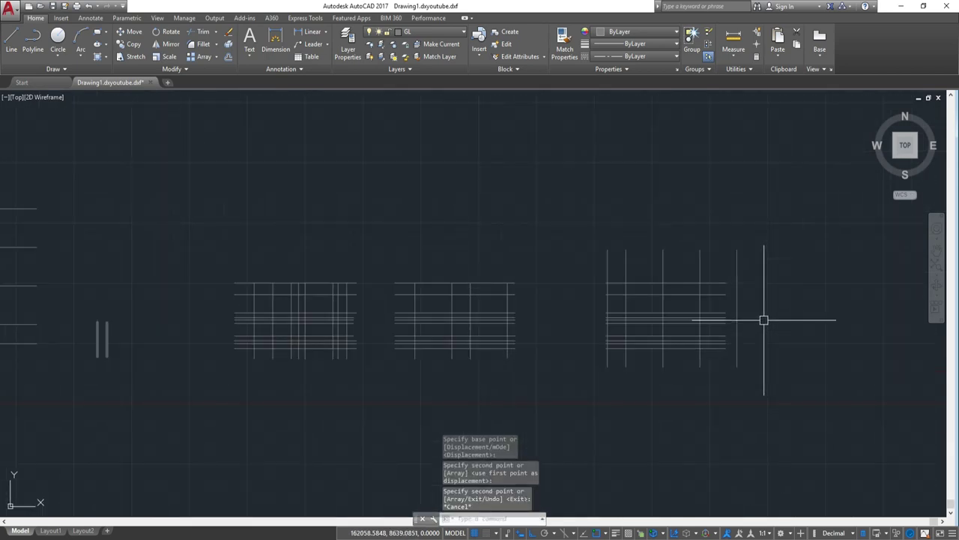
pyautogui.scroll(2, 764, 320)
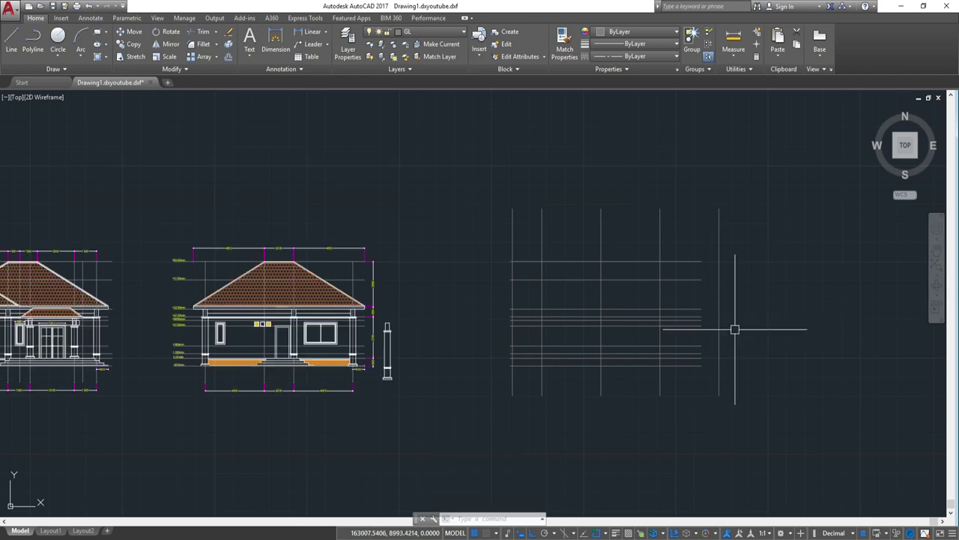
pyautogui.scroll(4, 670, 355)
pyautogui.scroll(-2, 732, 368)
pyautogui.write('EX')
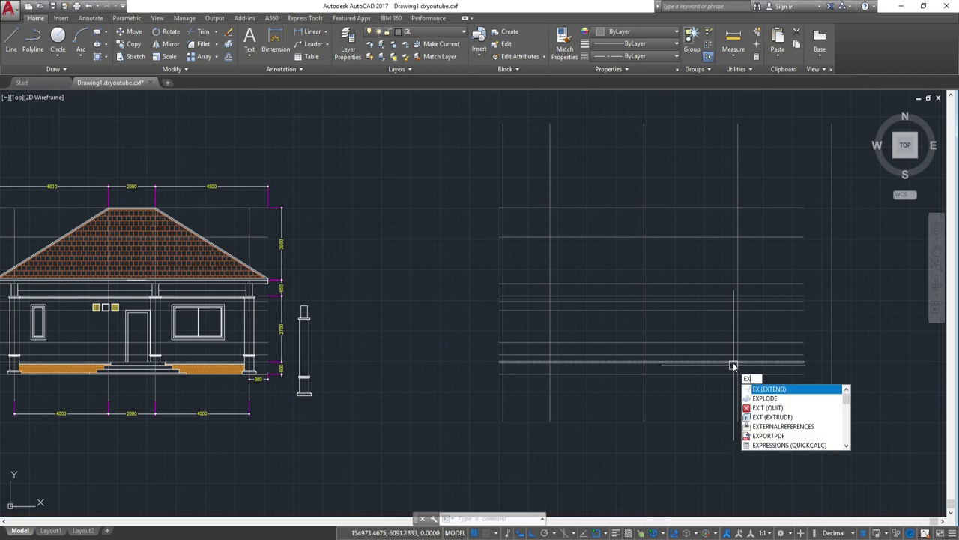
# Step: Extend the horizontal level lines' right ends to the far-right vertical grid line
pyautogui.press('Return')
pyautogui.press('Return')
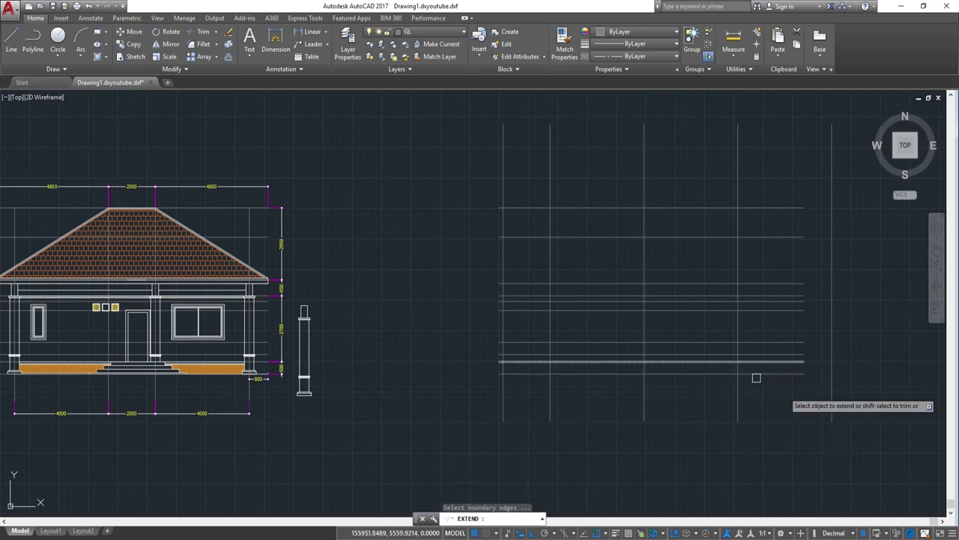
pyautogui.click(780, 400)
pyautogui.click(771, 146)
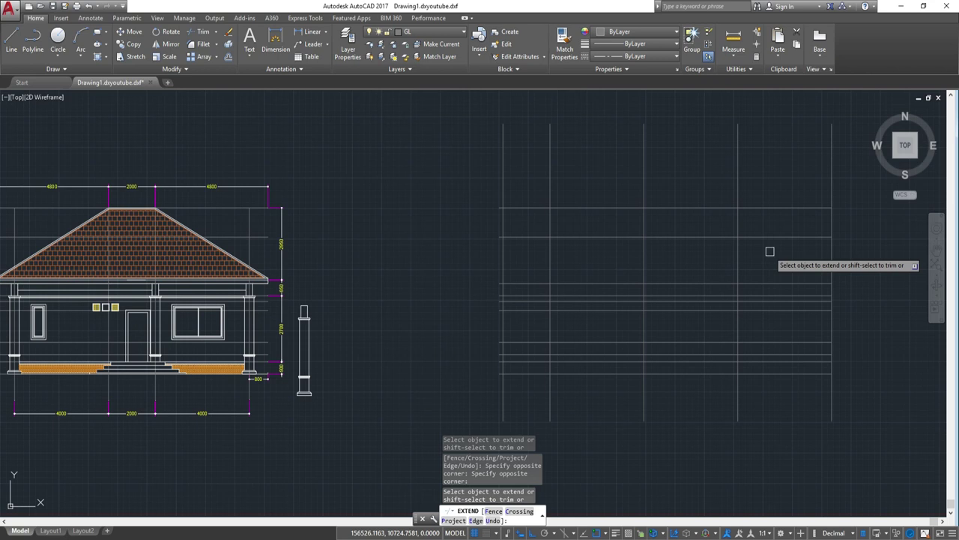
pyautogui.press('Escape')
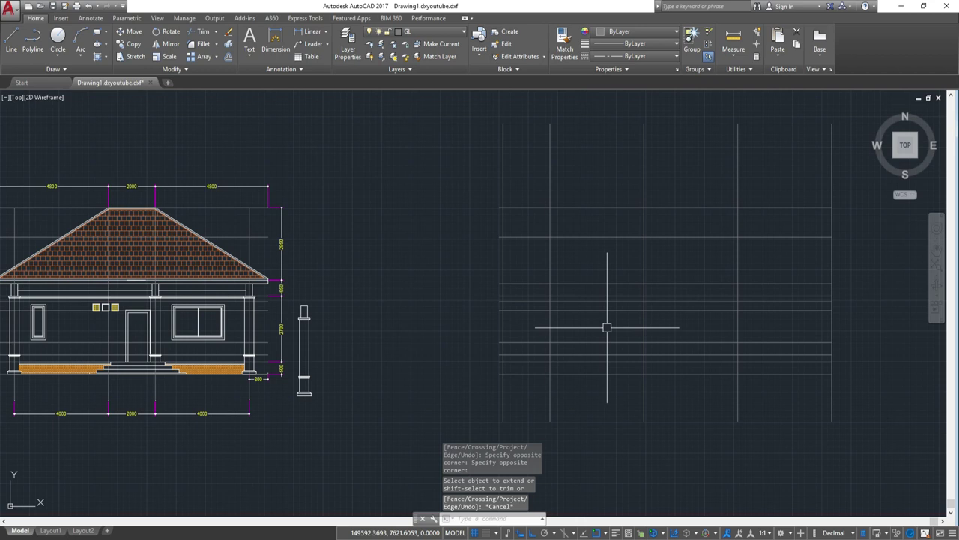
pyautogui.moveTo(583, 389); pyautogui.dragTo(716, 370, button='middle')
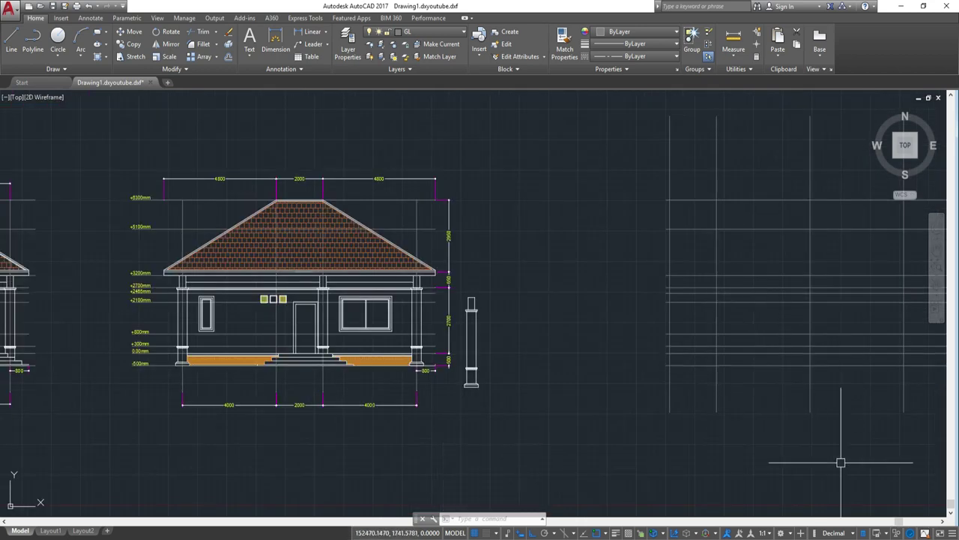
pyautogui.scroll(-1, 749, 412)
pyautogui.scroll(-1, 747, 359)
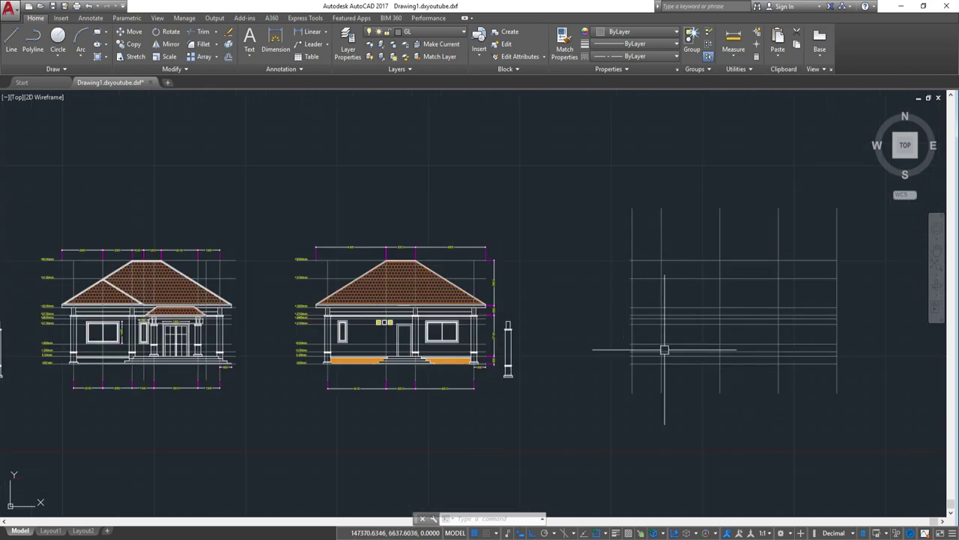
pyautogui.scroll(4, 517, 377)
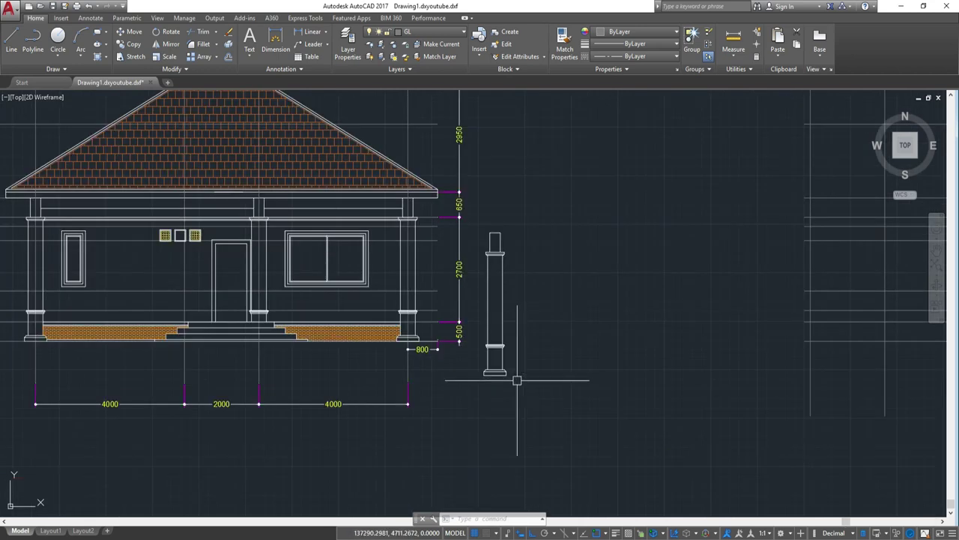
# Step: Copy the pillar from its base onto the first vertical construction line
pyautogui.click(545, 395)
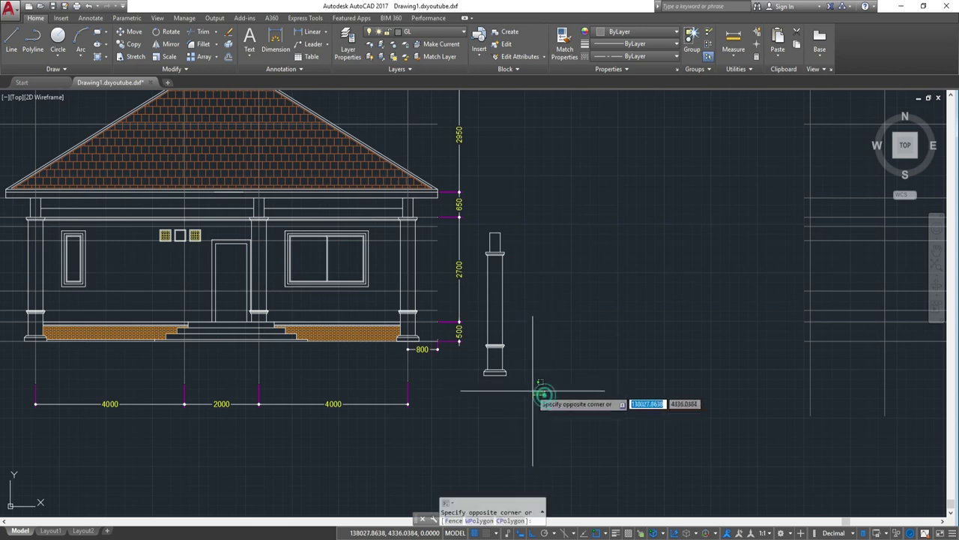
pyautogui.click(482, 197)
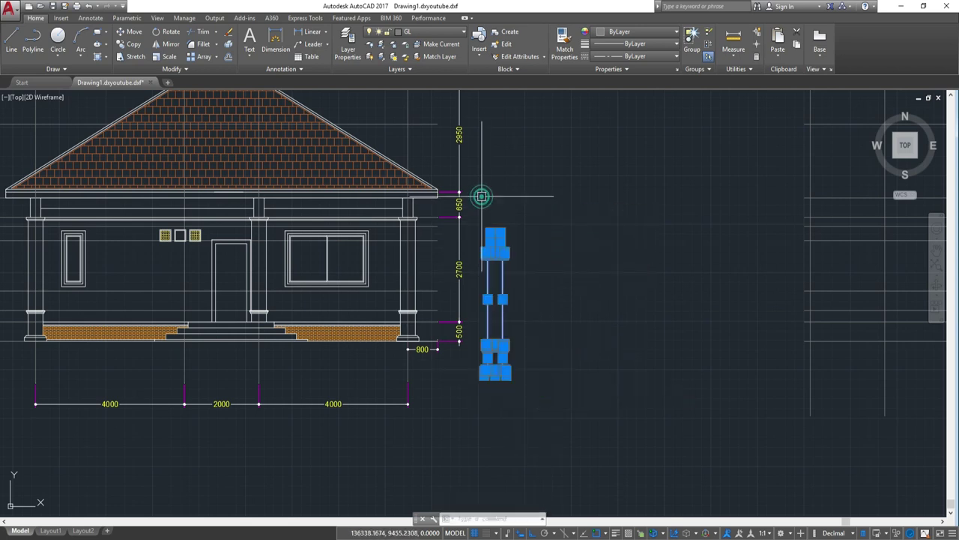
pyautogui.write('co')
pyautogui.press('Return')
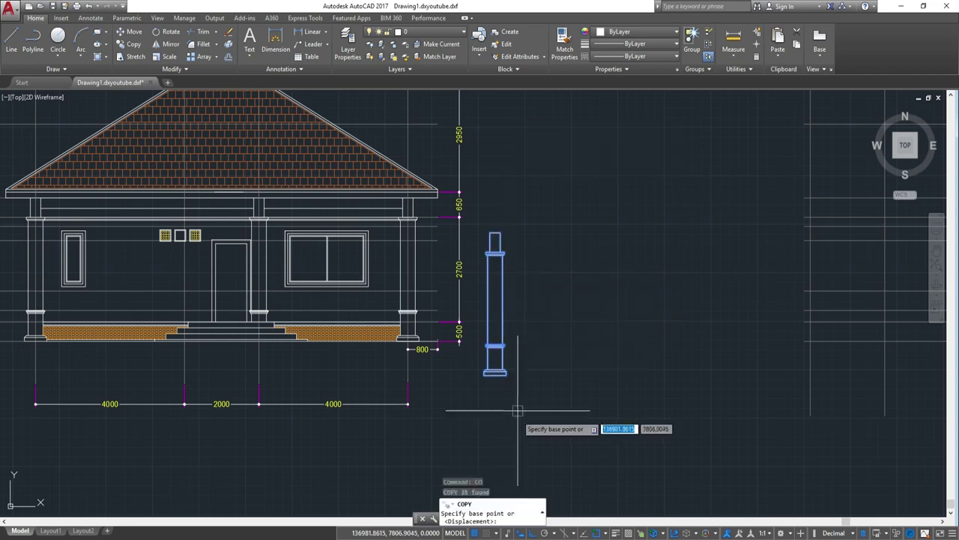
pyautogui.scroll(2, 517, 412)
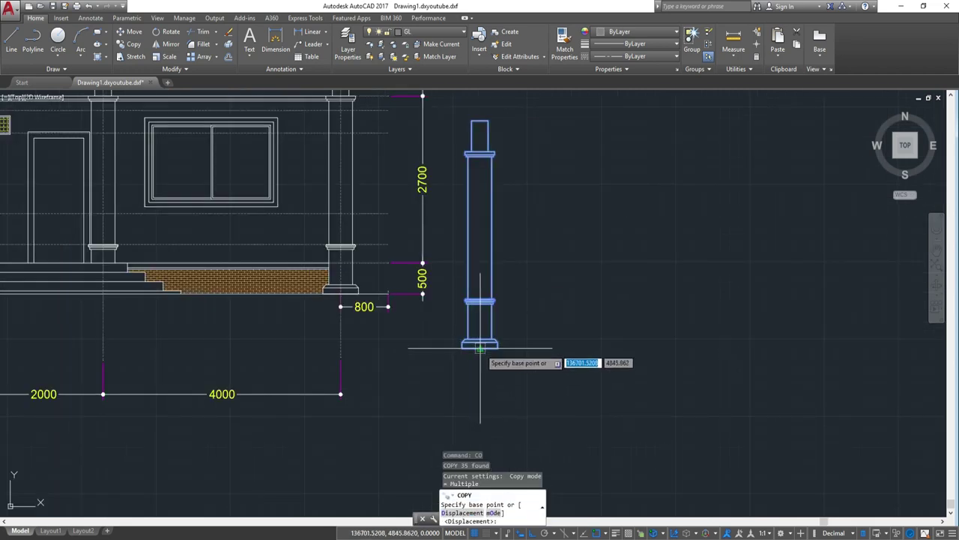
pyautogui.click(475, 348)
pyautogui.scroll(-3, 475, 348)
pyautogui.moveTo(623, 353); pyautogui.dragTo(435, 369, button='middle')
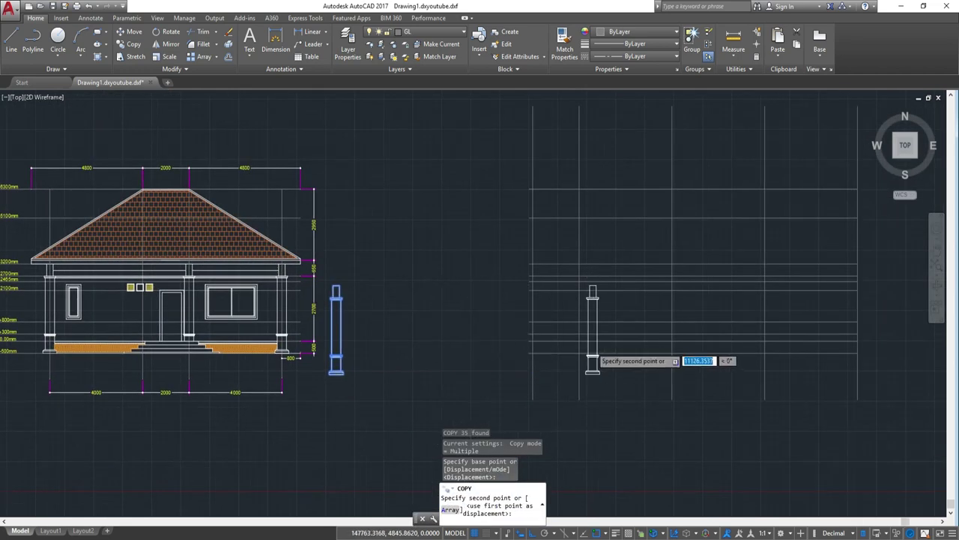
pyautogui.scroll(3, 577, 356)
pyautogui.click(561, 359)
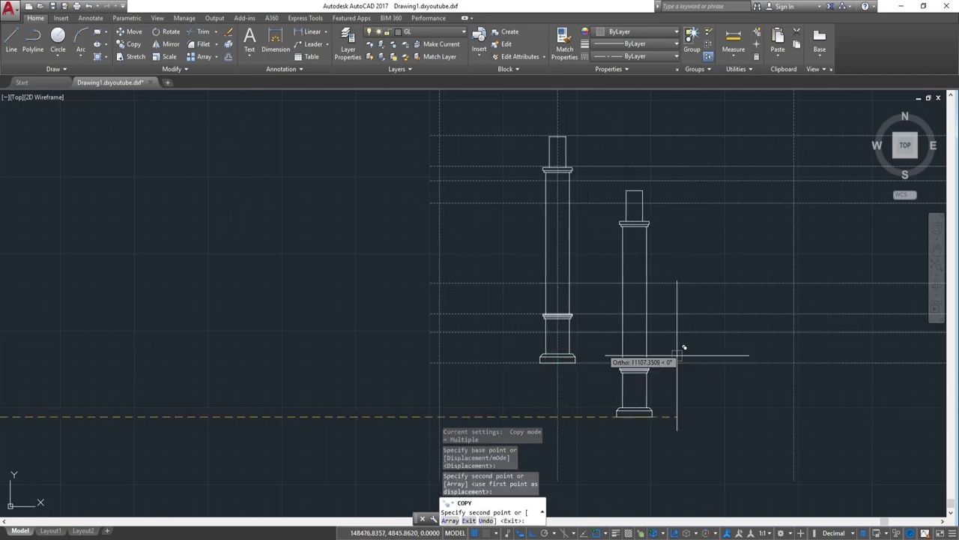
# Step: Place three more pillar copies along the remaining vertical construction lines
pyautogui.moveTo(739, 375); pyautogui.dragTo(617, 370, button='middle')
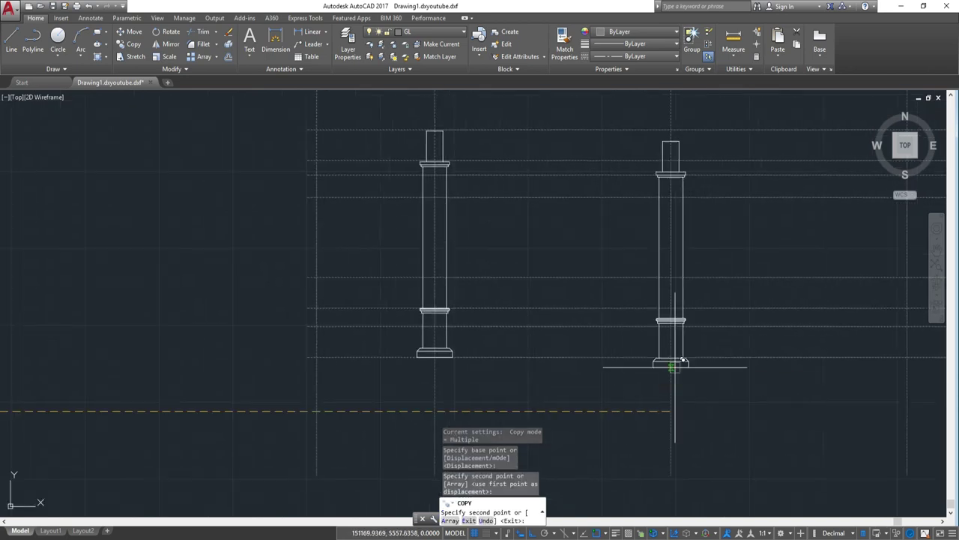
pyautogui.click(669, 358)
pyautogui.scroll(-4, 574, 355)
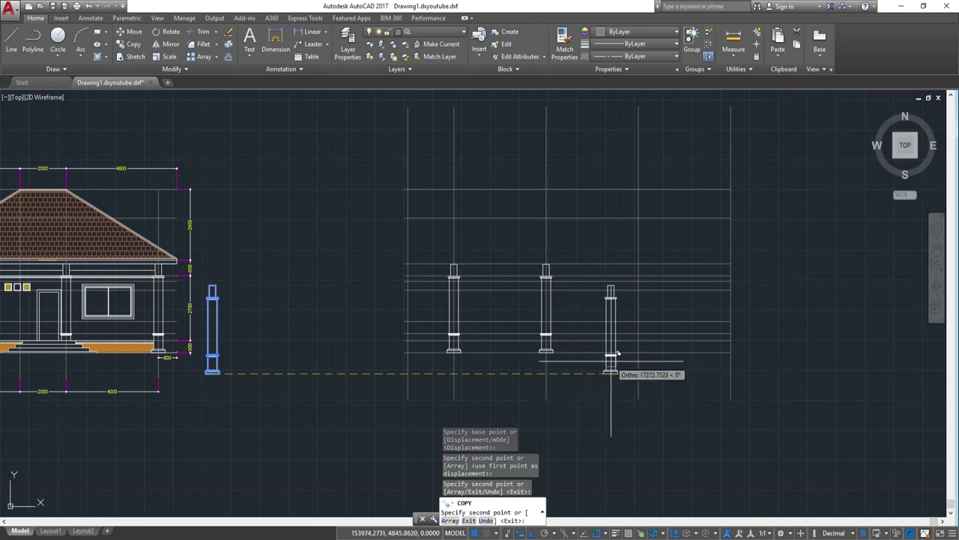
pyautogui.scroll(4, 612, 359)
pyautogui.click(678, 337)
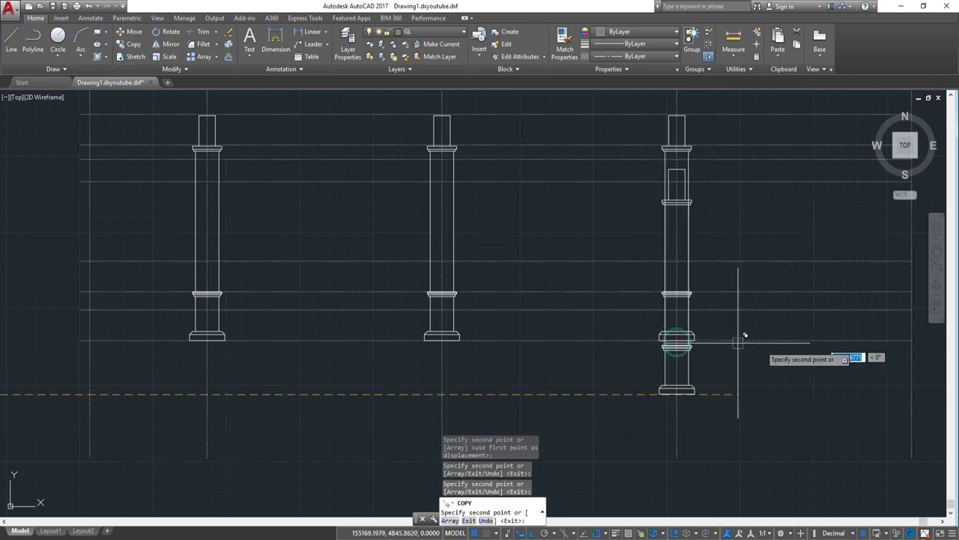
pyautogui.scroll(-4, 637, 351)
pyautogui.moveTo(648, 352); pyautogui.dragTo(610, 352, button='middle')
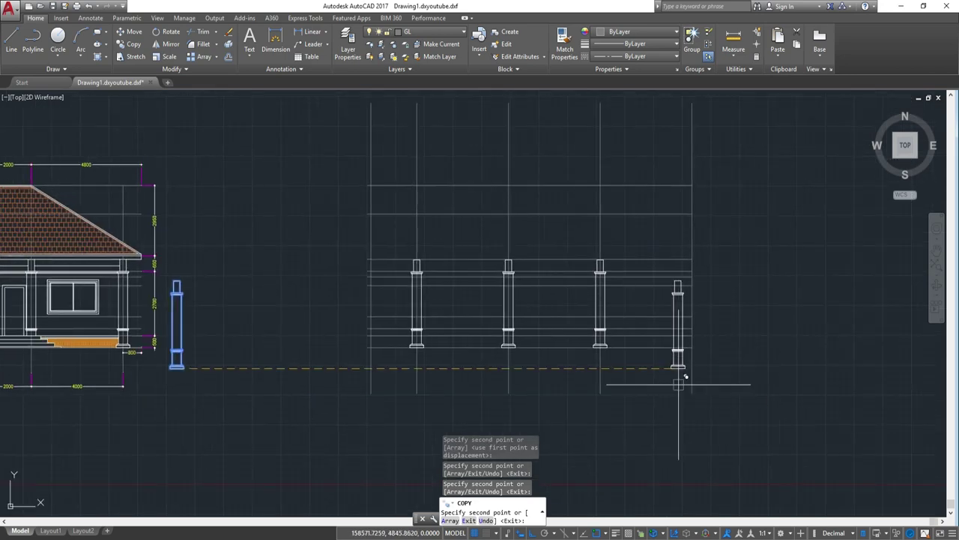
pyautogui.click(697, 341)
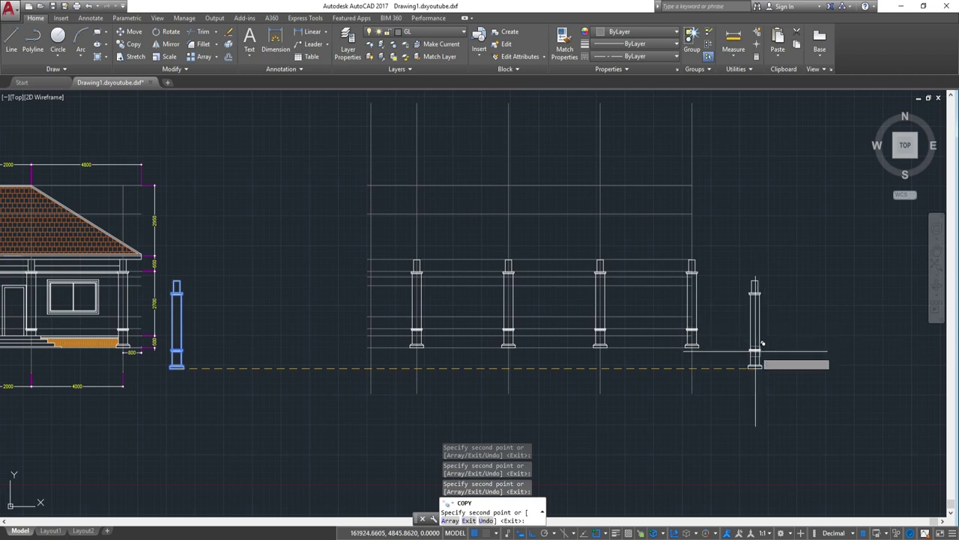
pyautogui.press('Escape')
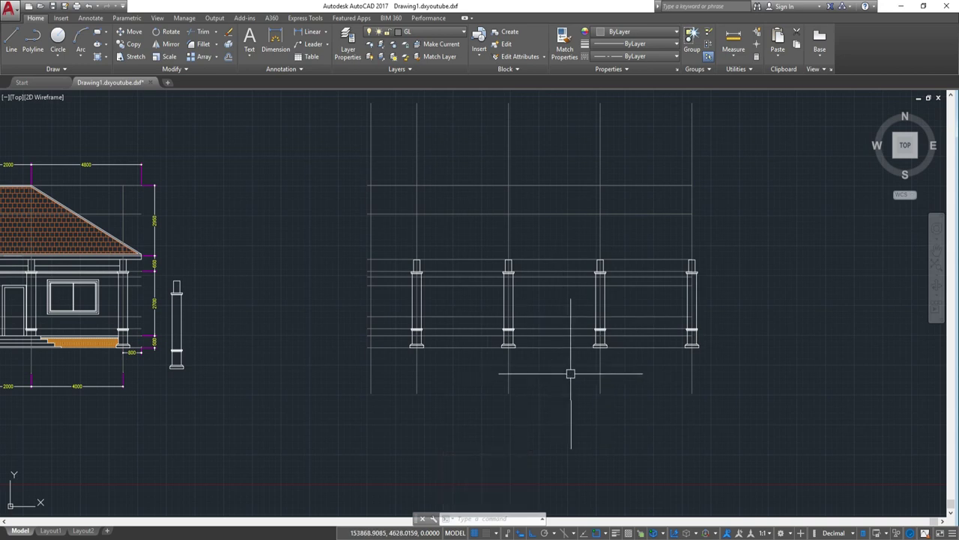
# Step: Copy the rightmost column 2000 to the right from its base midpoint
pyautogui.scroll(2, 594, 328)
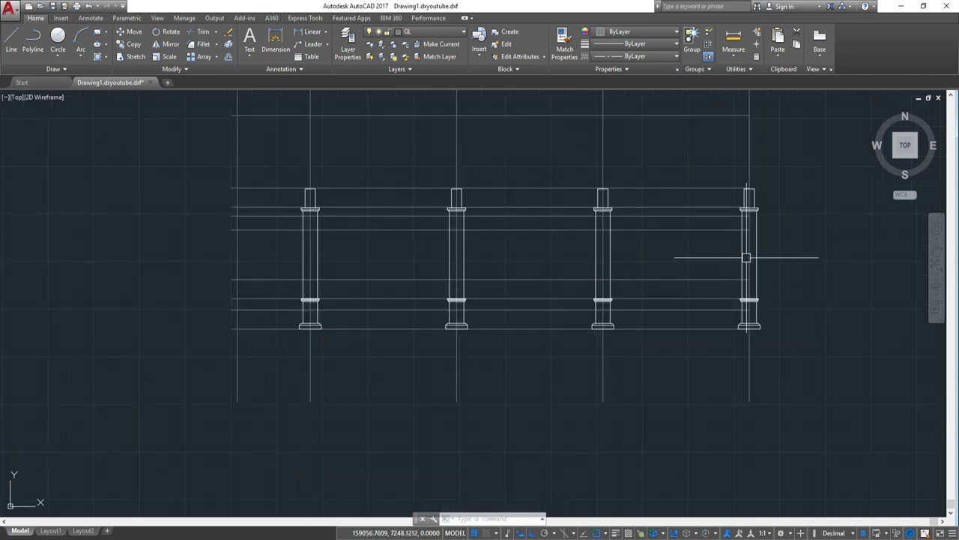
pyautogui.click(715, 194)
pyautogui.scroll(2, 784, 363)
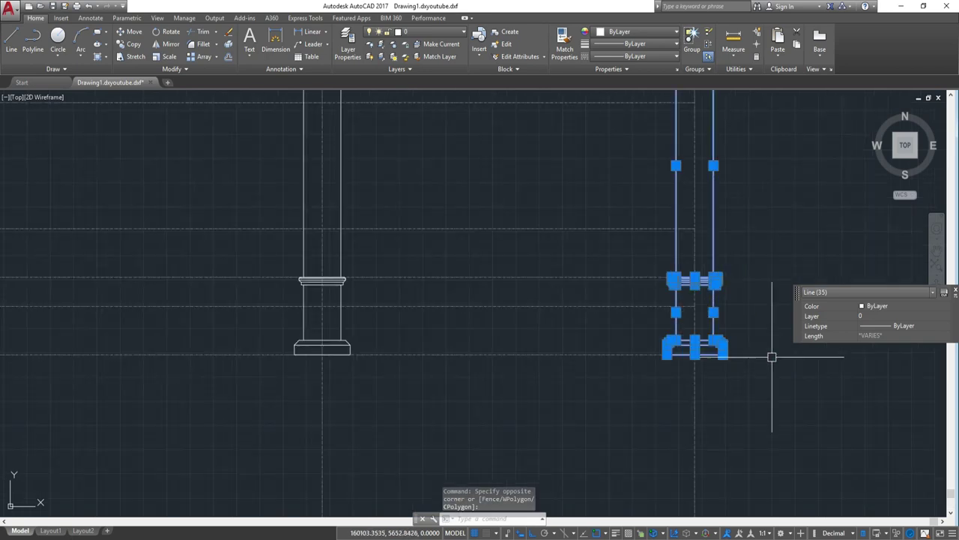
pyautogui.write('o')
pyautogui.press('Return')
pyautogui.scroll(4, 721, 352)
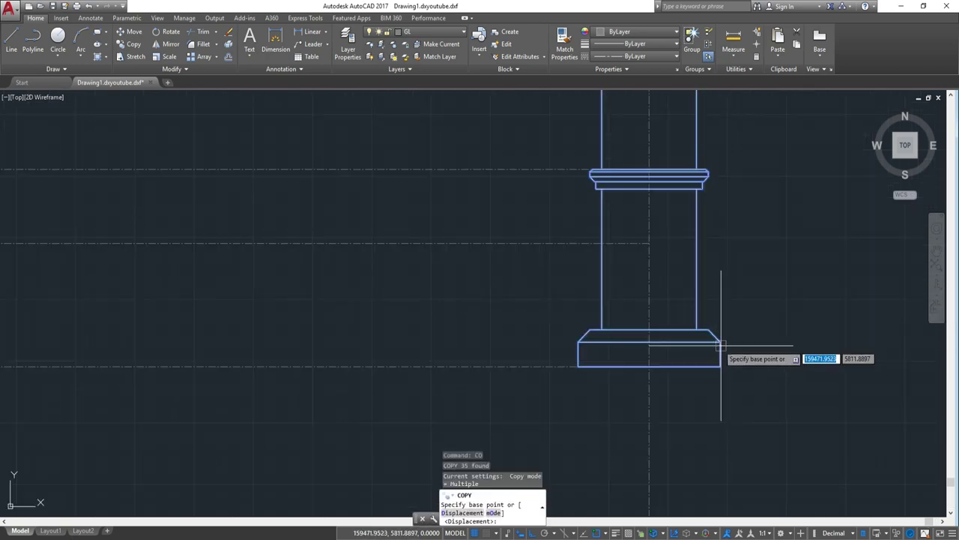
pyautogui.click(649, 367)
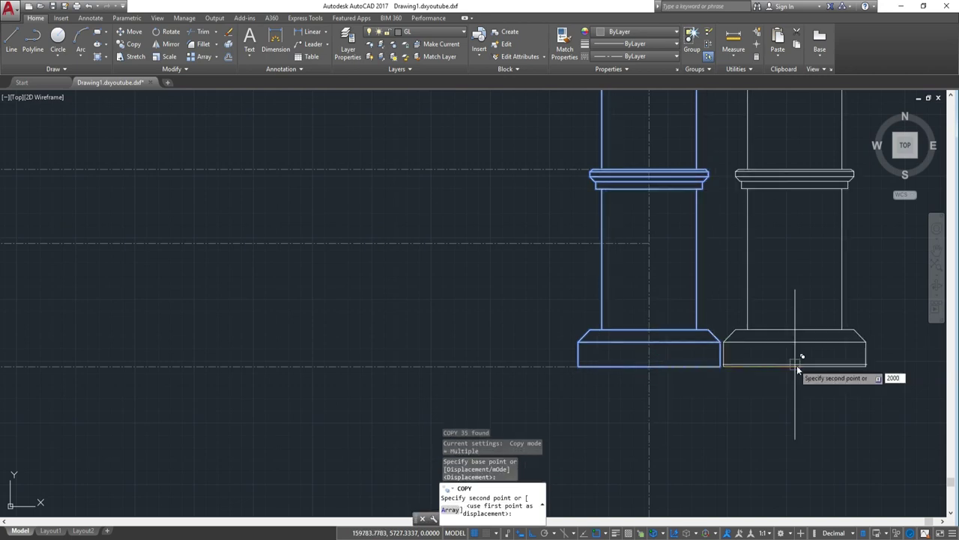
pyautogui.press('Return')
pyautogui.scroll(-5, 797, 365)
pyautogui.moveTo(835, 370); pyautogui.dragTo(742, 371, button='middle')
pyautogui.press('Escape')
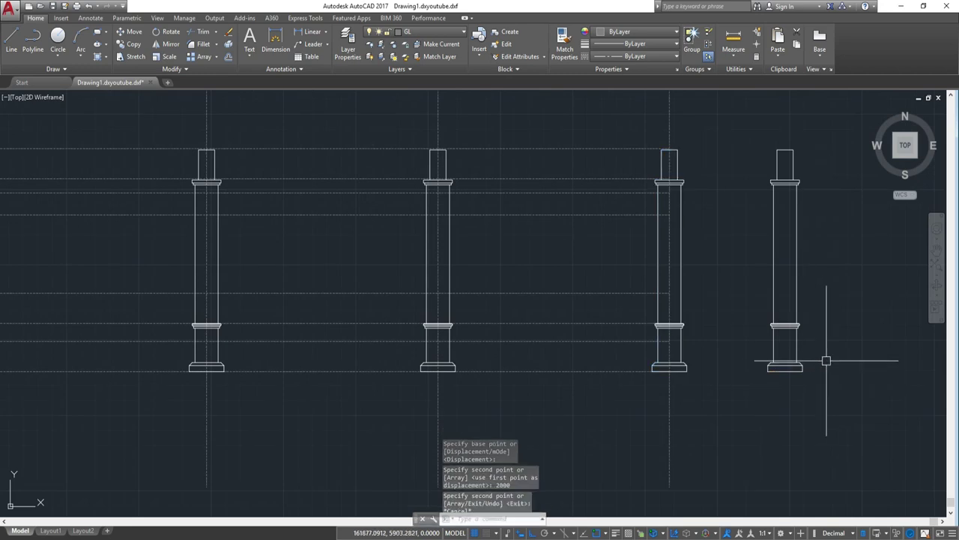
# Step: Copy a column's vertical grid line across beneath the new column
pyautogui.moveTo(827, 360); pyautogui.dragTo(742, 363, button='middle')
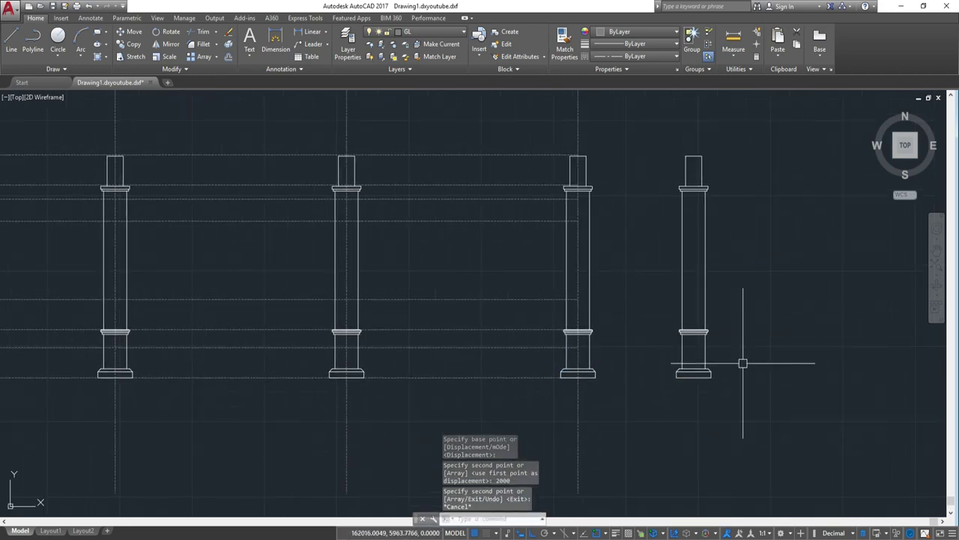
pyautogui.click(585, 413)
pyautogui.click(574, 409)
pyautogui.write('o')
pyautogui.press('Return')
pyautogui.scroll(3, 576, 384)
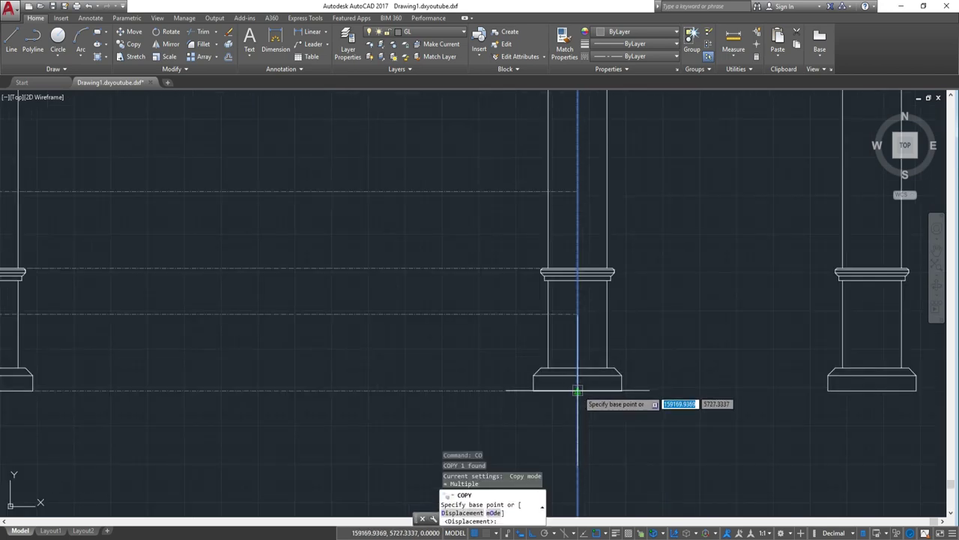
pyautogui.click(576, 385)
pyautogui.click(873, 389)
pyautogui.press('Escape')
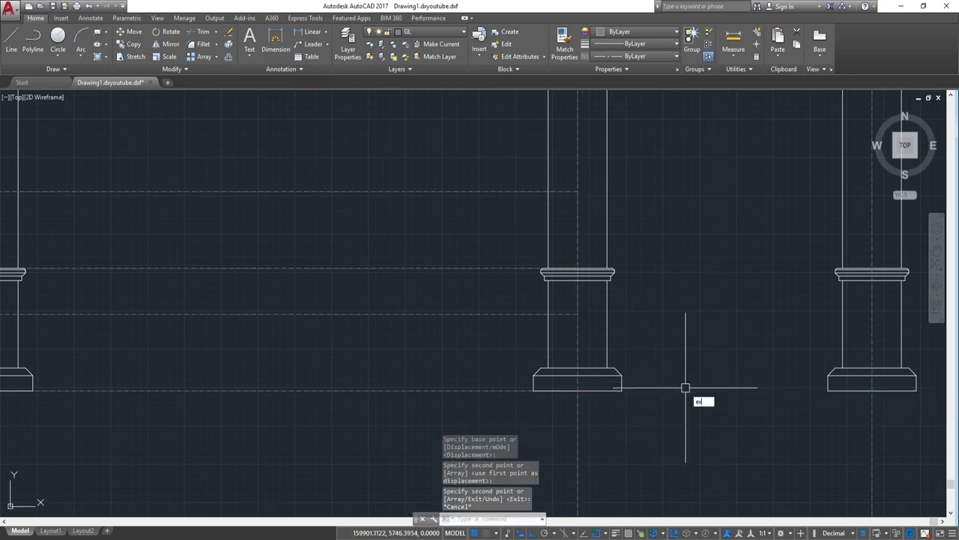
# Step: Extend the horizontal construction lines to all boundaries using four crossing windows over their ends
pyautogui.press('Return')
pyautogui.press('Return')
pyautogui.click(454, 397)
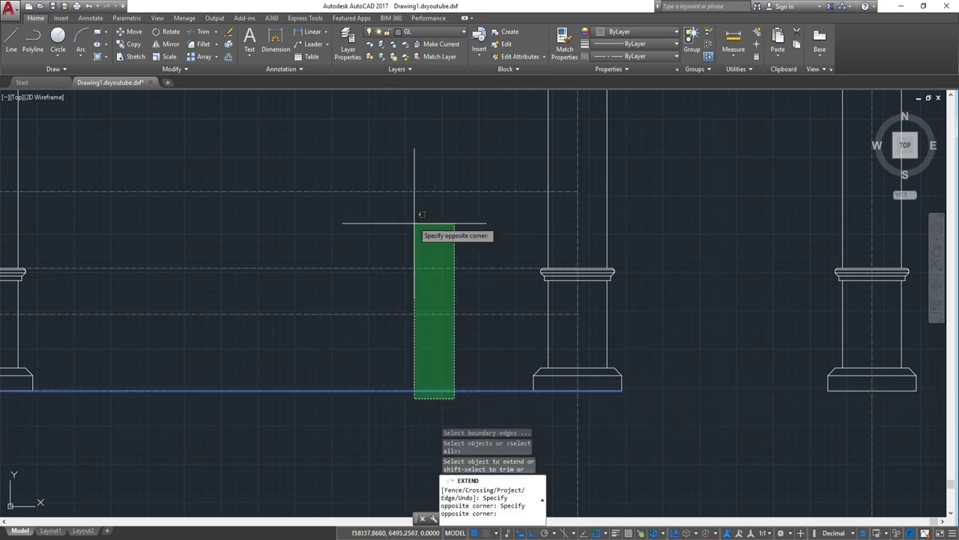
pyautogui.click(418, 162)
pyautogui.click(419, 160)
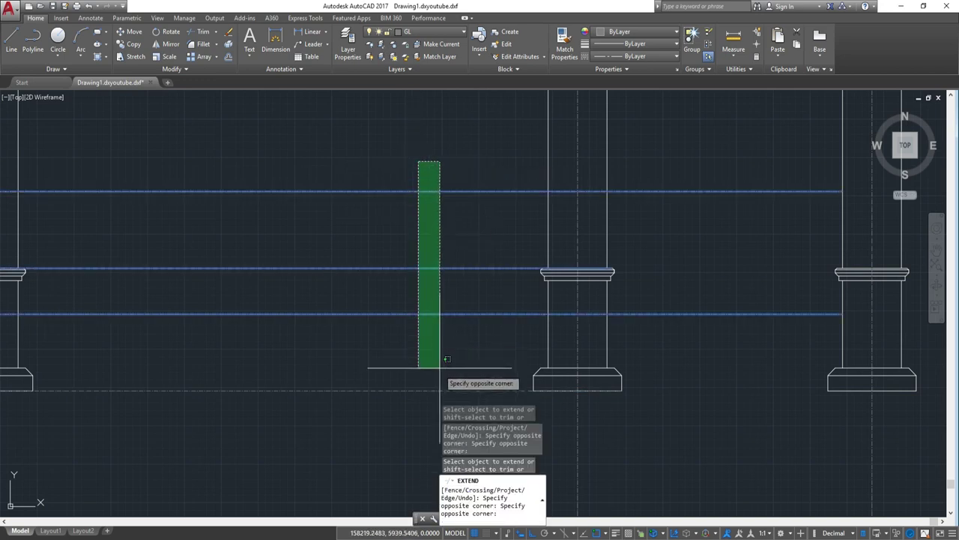
pyautogui.click(435, 408)
pyautogui.click(431, 420)
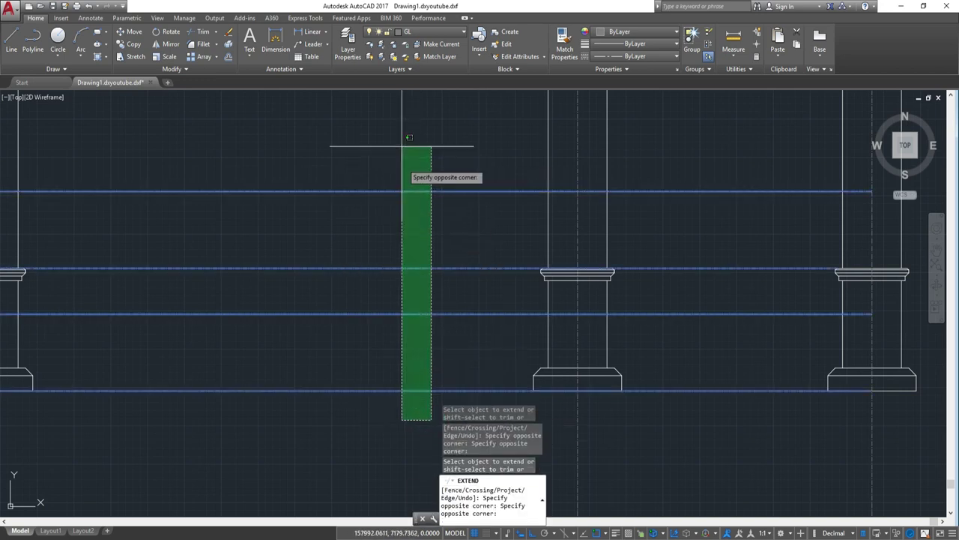
pyautogui.click(408, 129)
pyautogui.click(409, 137)
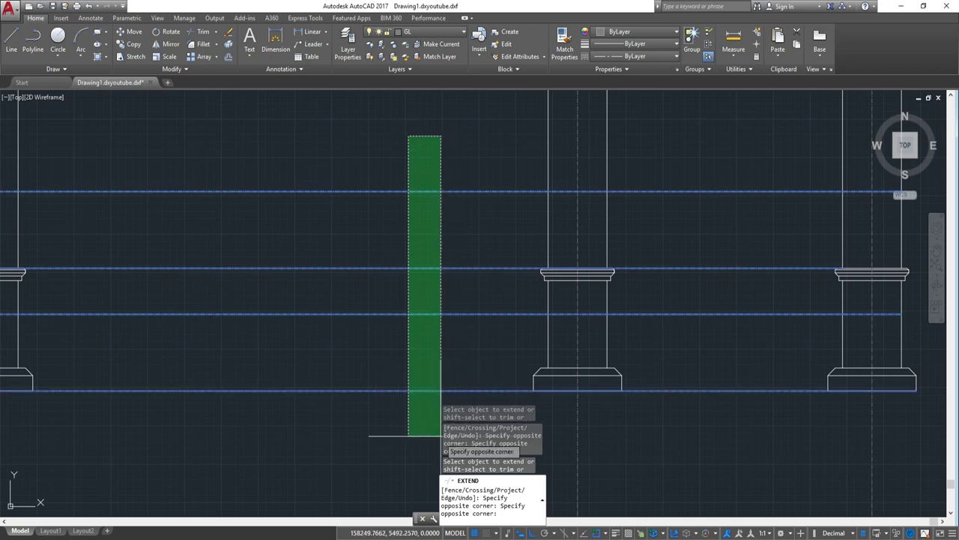
pyautogui.click(435, 437)
# Step: Extend the remaining lines near the right posts so they reach the fifth column
pyautogui.scroll(-1, 664, 398)
pyautogui.scroll(-1, 570, 280)
pyautogui.click(546, 309)
pyautogui.click(529, 162)
pyautogui.click(533, 325)
pyautogui.click(514, 150)
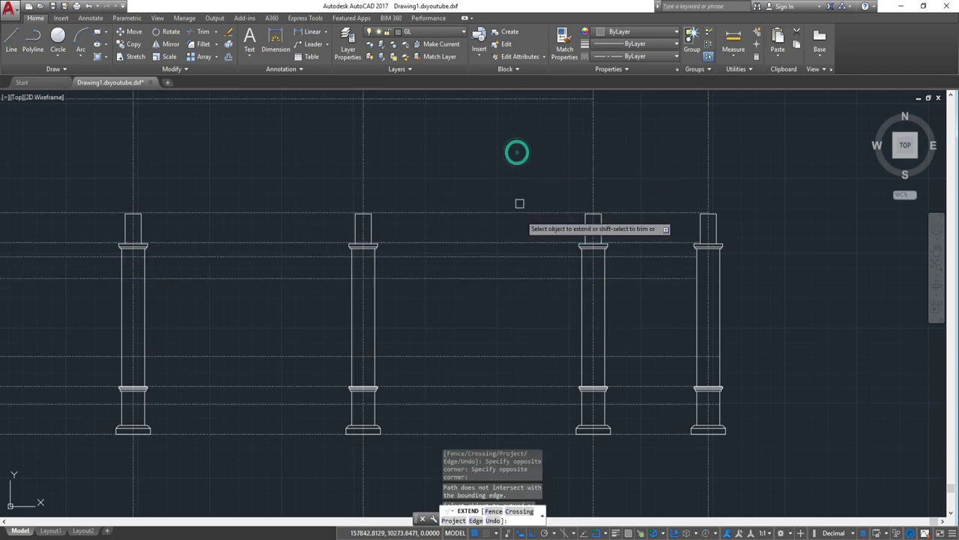
pyautogui.click(670, 311)
pyautogui.click(671, 172)
pyautogui.click(670, 315)
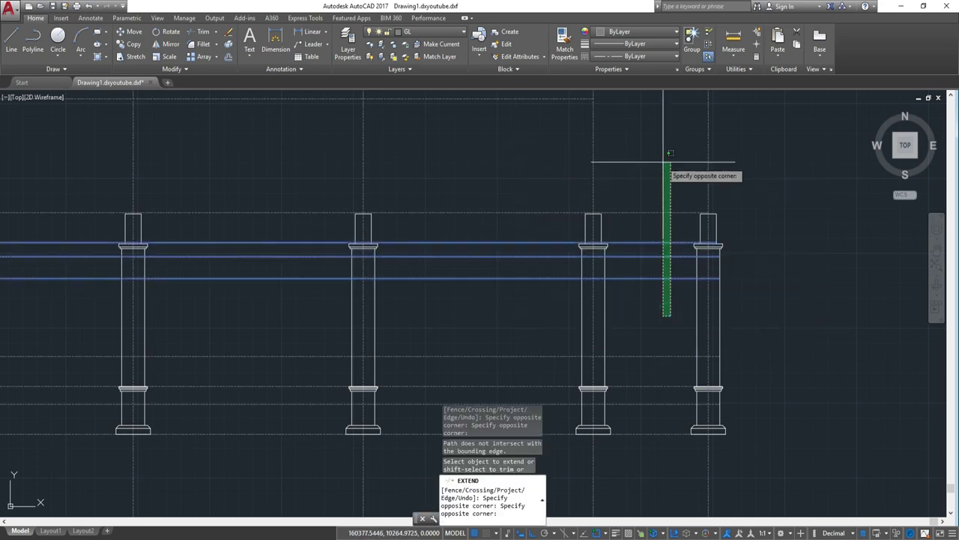
pyautogui.click(670, 172)
pyautogui.press('Escape')
pyautogui.scroll(4, 651, 326)
pyautogui.scroll(-4, 651, 325)
pyautogui.scroll(5, 603, 210)
pyautogui.scroll(-5, 621, 256)
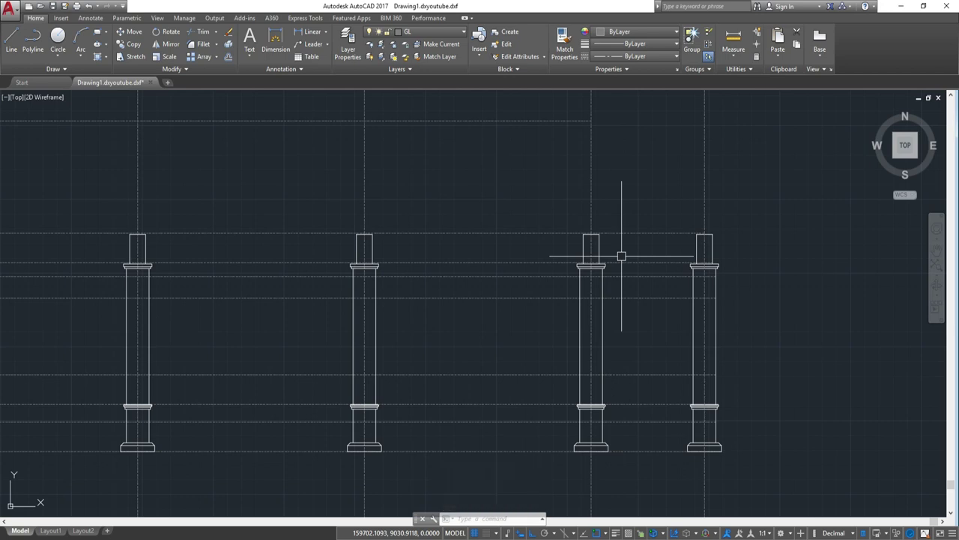
pyautogui.scroll(-2, 567, 280)
# Step: Bring both elevations and the right-side posts into view and start a horizontal XLINE
pyautogui.moveTo(567, 280); pyautogui.dragTo(644, 305, button='middle')
pyautogui.scroll(-4, 644, 304)
pyautogui.moveTo(529, 268); pyautogui.dragTo(653, 323, button='middle')
pyautogui.scroll(3, 442, 323)
pyautogui.scroll(-1, 442, 330)
pyautogui.scroll(2, 442, 345)
pyautogui.scroll(1, 442, 351)
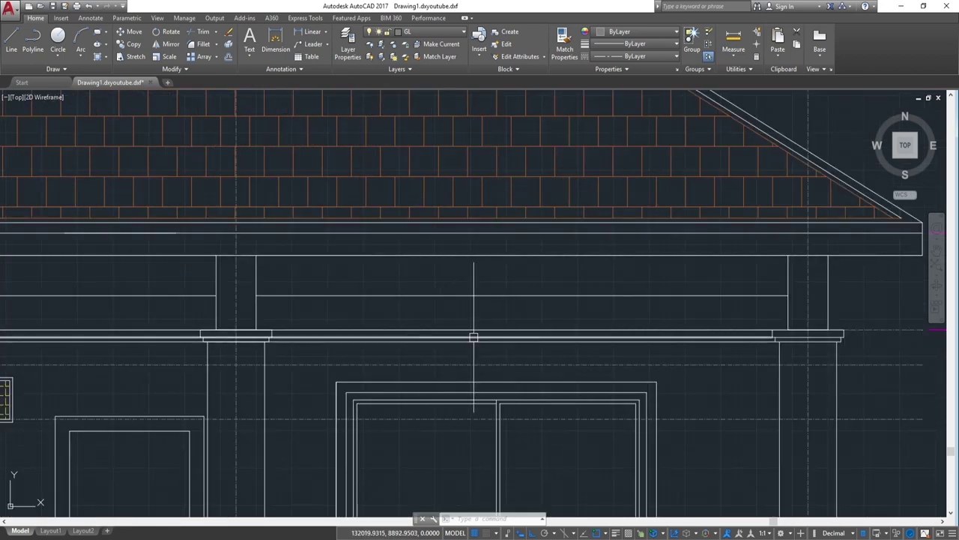
pyautogui.scroll(-2, 675, 367)
pyautogui.moveTo(778, 379); pyautogui.dragTo(534, 346, button='middle')
pyautogui.scroll(-1, 534, 346)
pyautogui.moveTo(943, 341); pyautogui.dragTo(610, 338, button='middle')
pyautogui.scroll(-4, 669, 395)
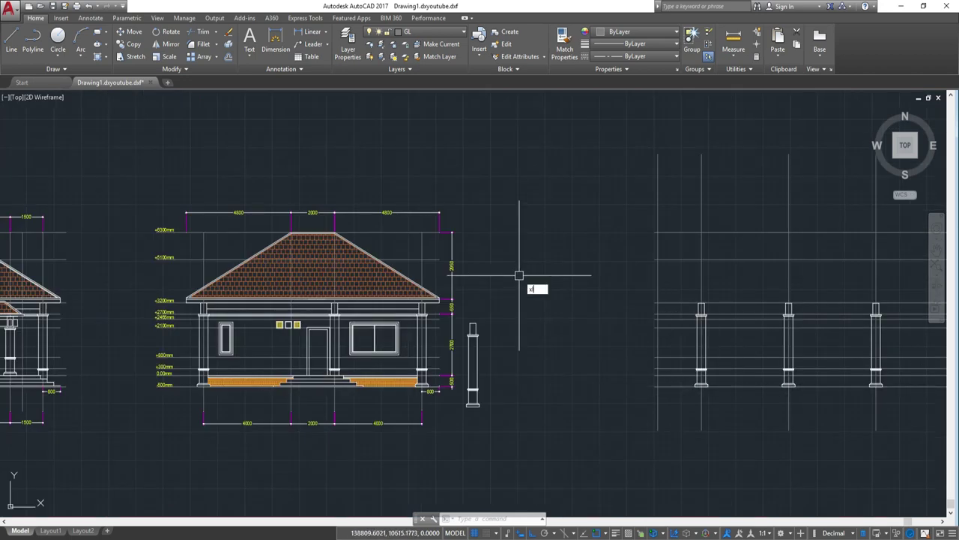
pyautogui.press('Return')
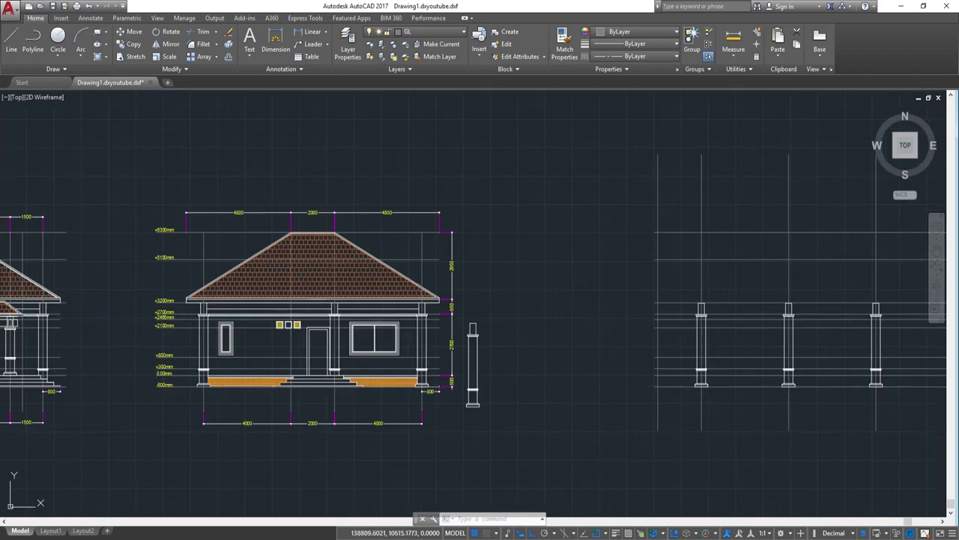
pyautogui.write('H')
pyautogui.press('Return')
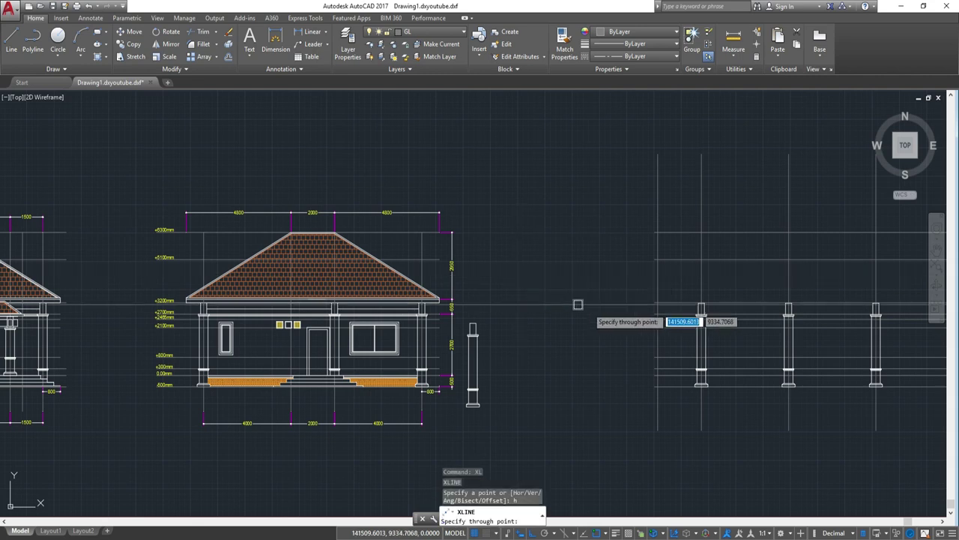
# Step: Place three horizontal construction lines through the beam bottom, column cap and lower beam edge
pyautogui.scroll(5, 467, 334)
pyautogui.scroll(2, 543, 324)
pyautogui.scroll(-2, 543, 325)
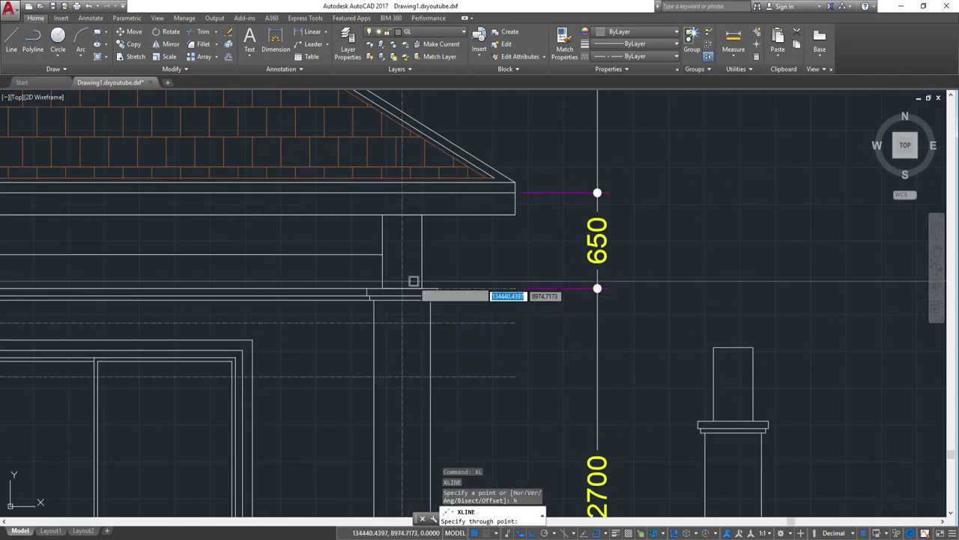
pyautogui.scroll(-4, 414, 292)
pyautogui.moveTo(592, 334); pyautogui.dragTo(392, 334, button='middle')
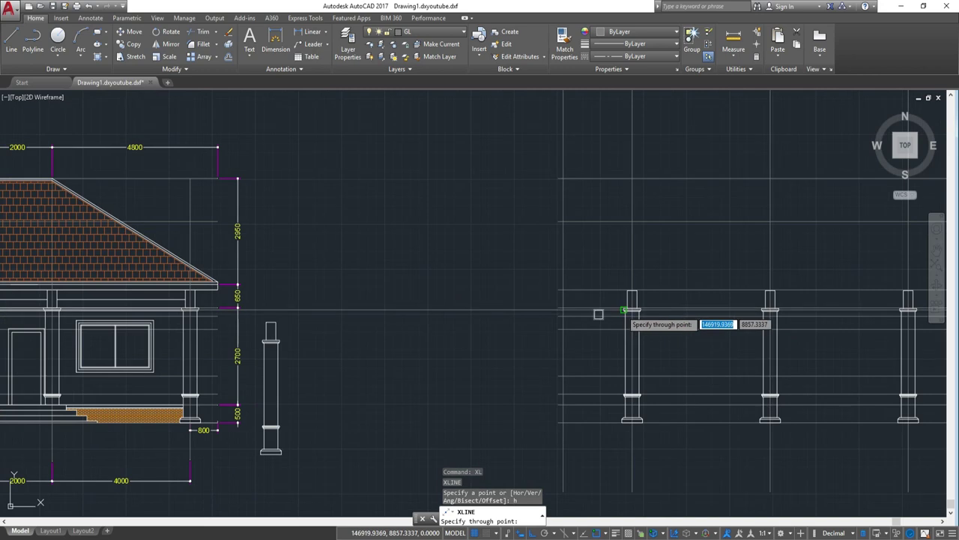
pyautogui.scroll(-1, 490, 315)
pyautogui.scroll(1, 361, 308)
pyautogui.scroll(2, 362, 308)
pyautogui.scroll(3, 521, 302)
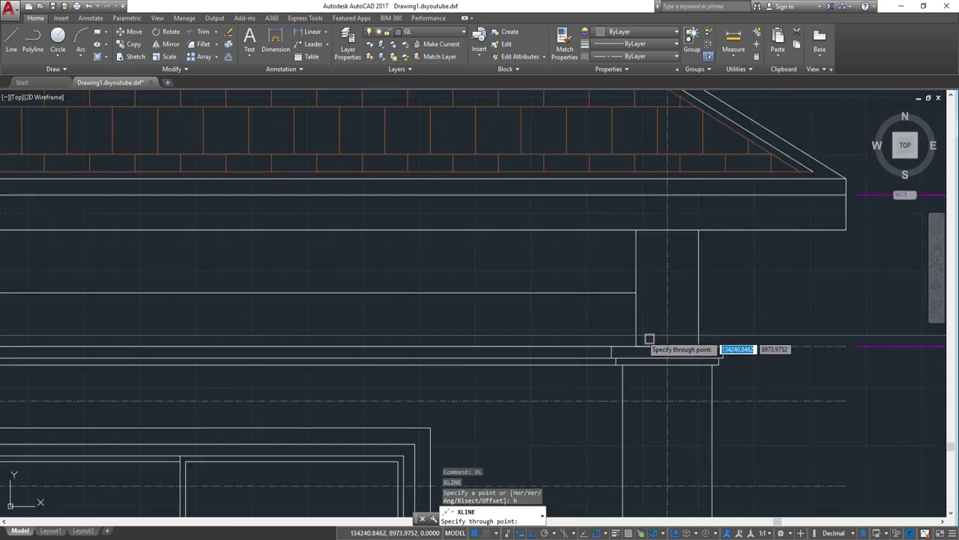
pyautogui.click(667, 347)
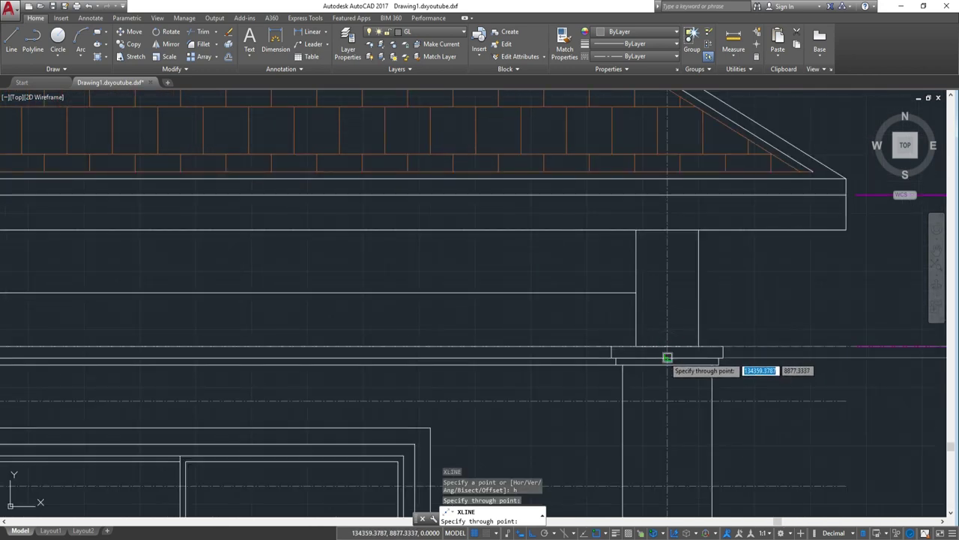
pyautogui.click(667, 355)
pyautogui.click(667, 364)
pyautogui.scroll(-3, 667, 367)
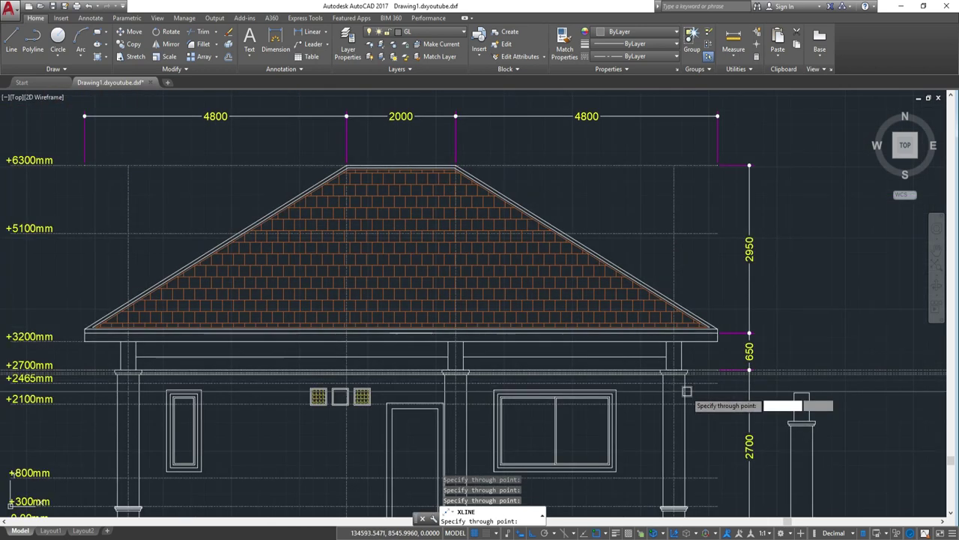
pyautogui.scroll(3, 449, 300)
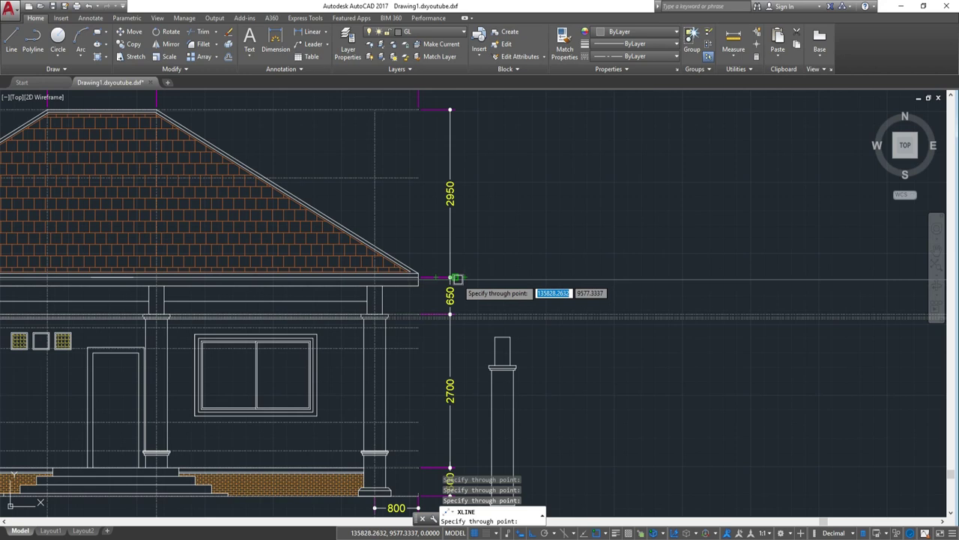
pyautogui.moveTo(488, 307); pyautogui.dragTo(385, 307, button='middle')
pyautogui.press('Escape')
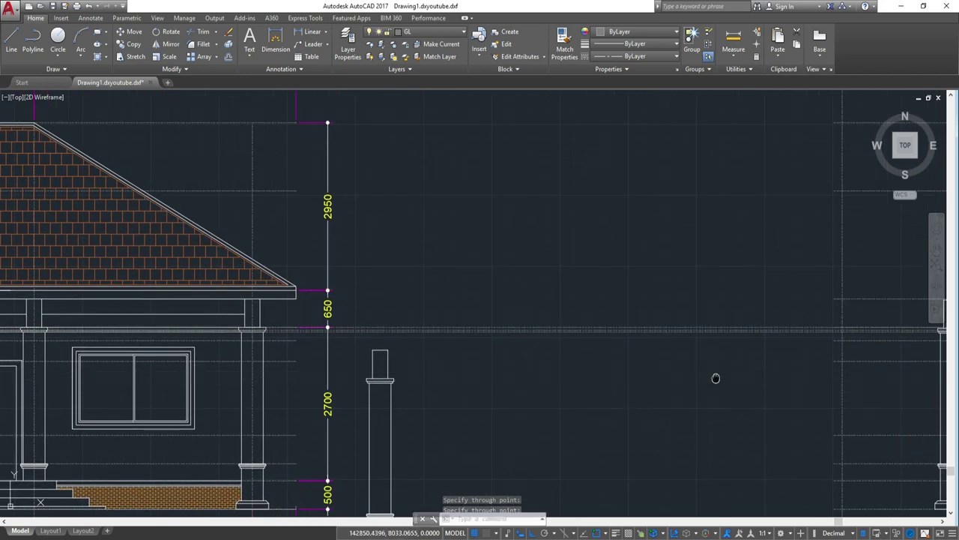
pyautogui.moveTo(717, 379); pyautogui.dragTo(473, 356, button='middle')
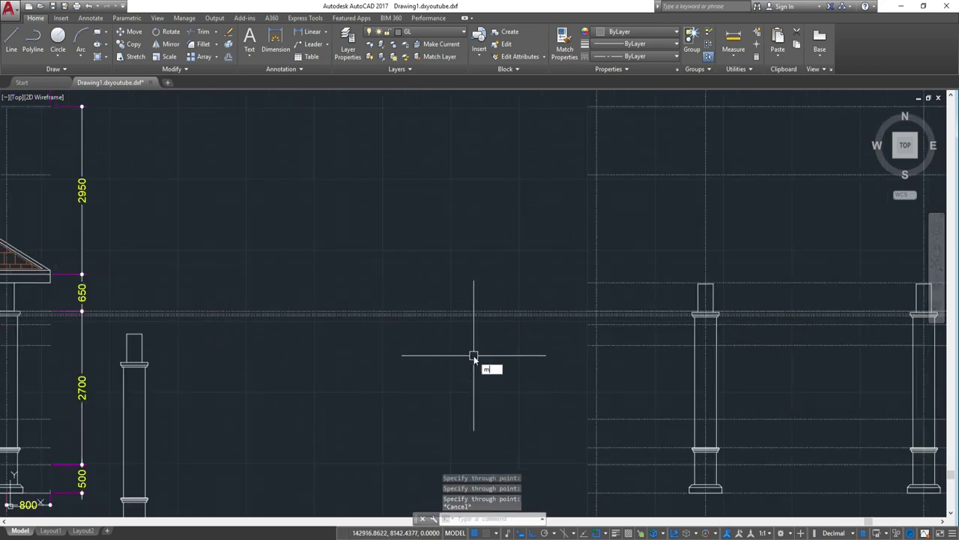
# Step: Match the long horizontal beam line's properties to an existing source line
pyautogui.write('a')
pyautogui.press('Return')
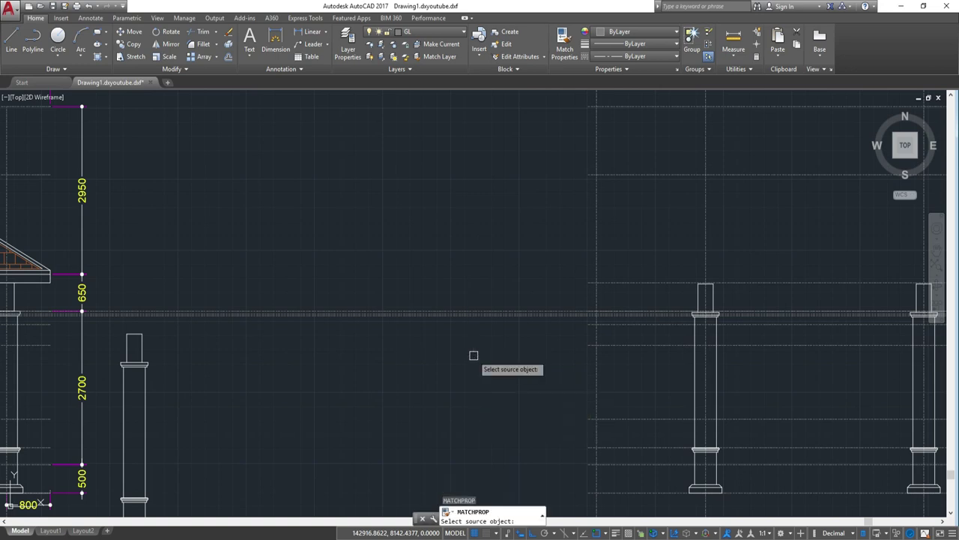
pyautogui.click(717, 398)
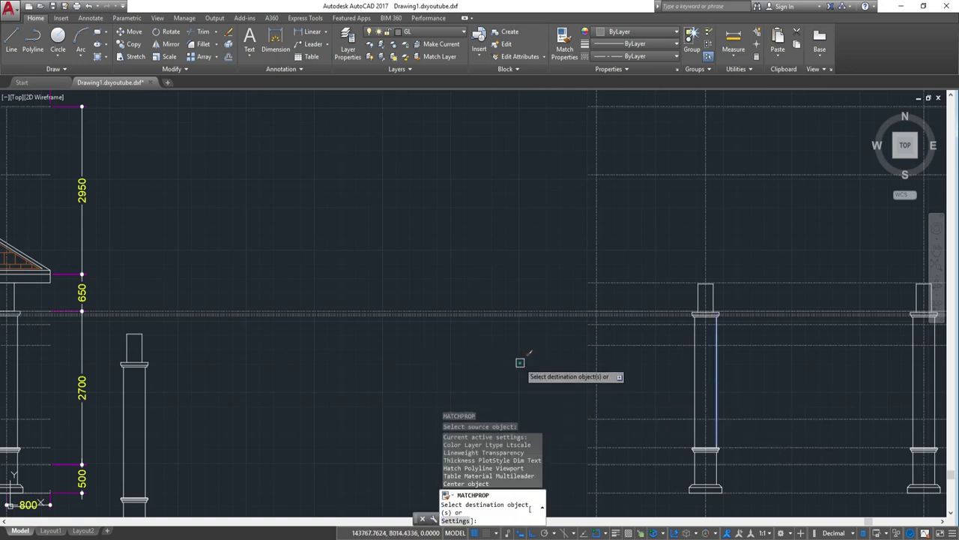
pyautogui.click(520, 364)
pyautogui.click(467, 203)
pyautogui.press('Escape')
pyautogui.scroll(-3, 756, 338)
pyautogui.scroll(3, 514, 328)
pyautogui.scroll(2, 505, 324)
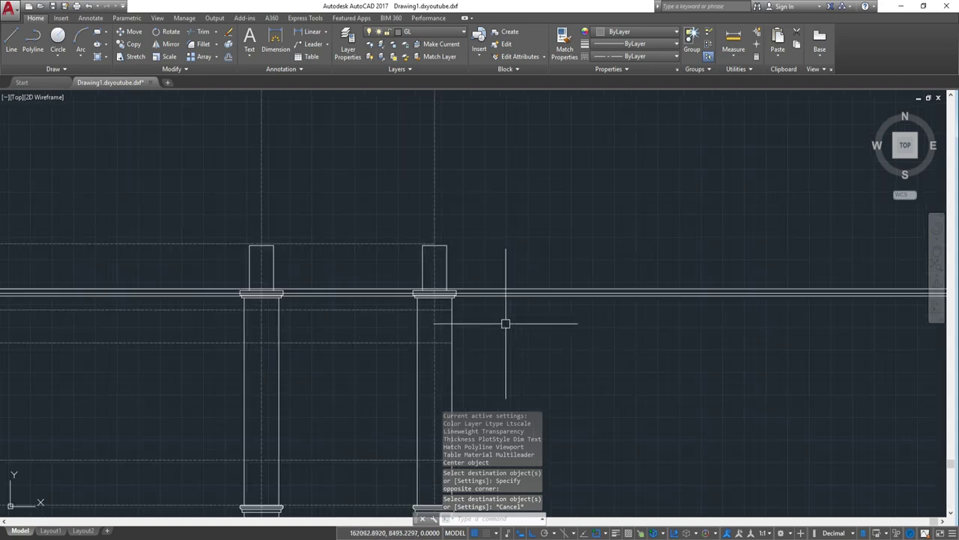
# Step: Start TRIM with the column edge and two vertical lines as cutting edges
pyautogui.press('Return')
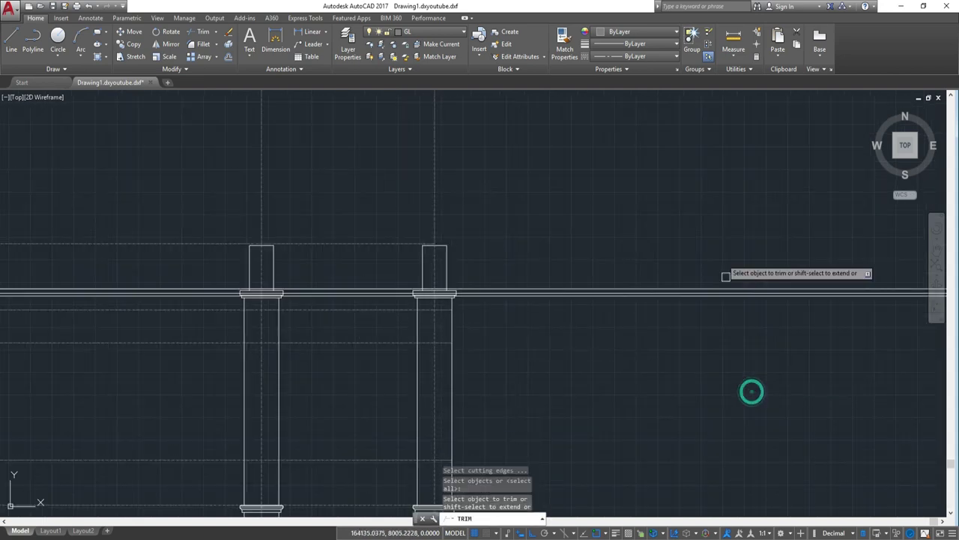
pyautogui.press('Return')
pyautogui.scroll(-3, 805, 431)
pyautogui.press('Escape')
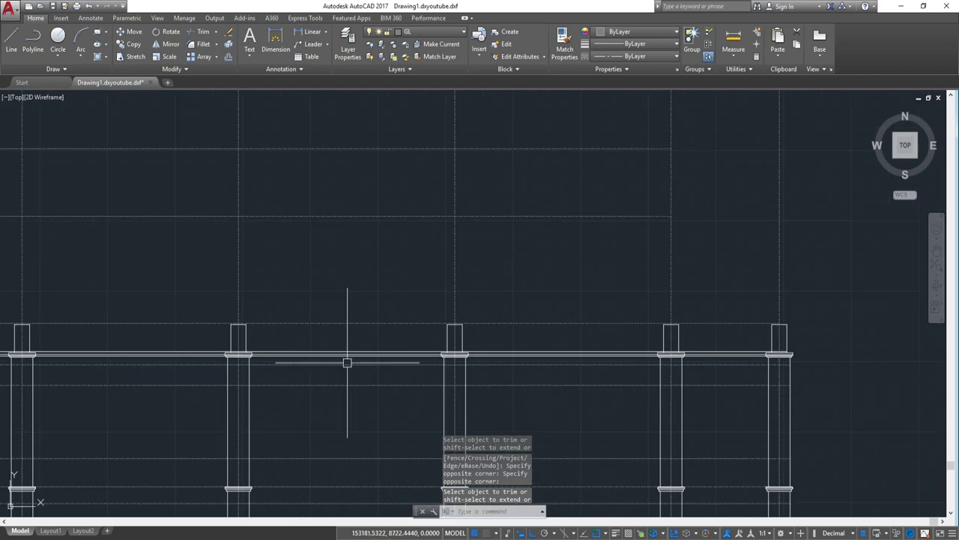
pyautogui.scroll(2, 347, 360)
pyautogui.scroll(3, 439, 349)
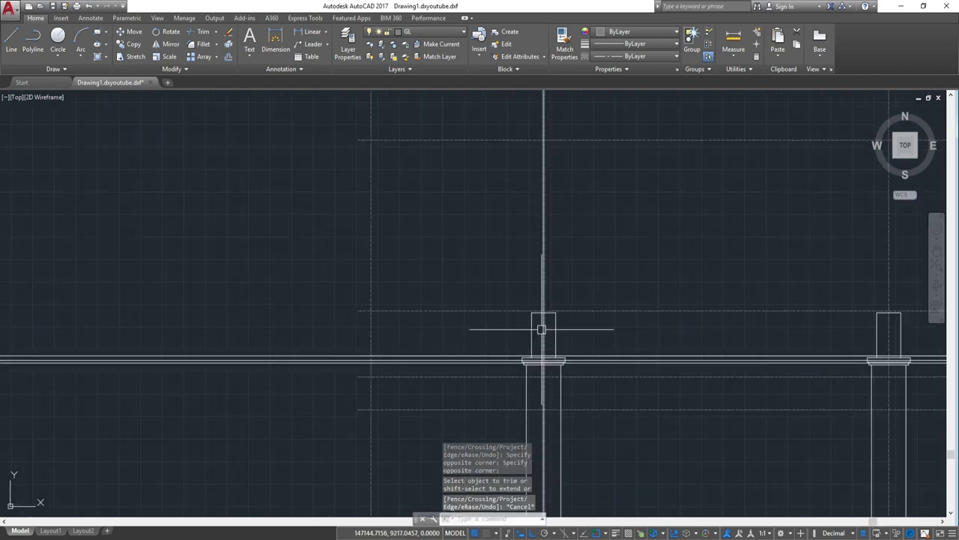
pyautogui.write('tr')
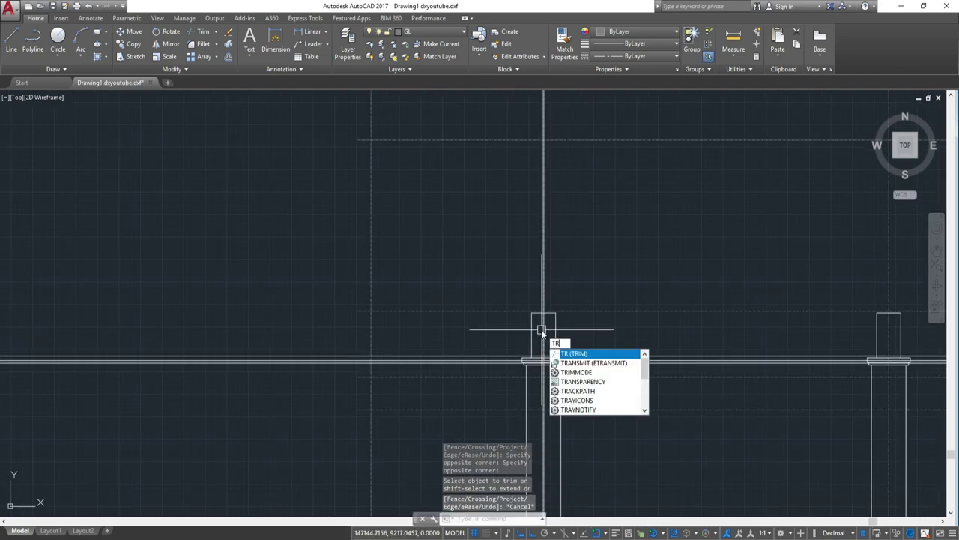
pyautogui.press('Return')
pyautogui.scroll(4, 543, 329)
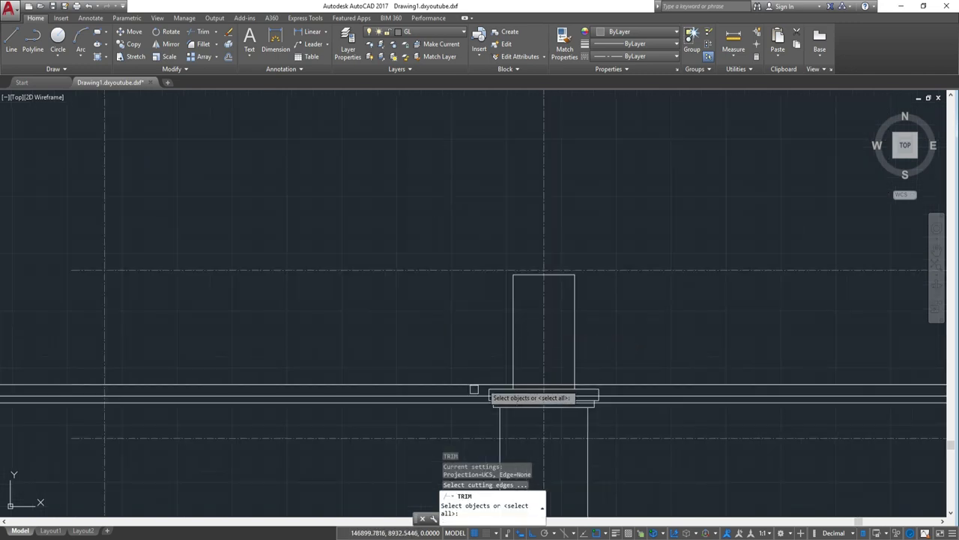
pyautogui.scroll(5, 484, 389)
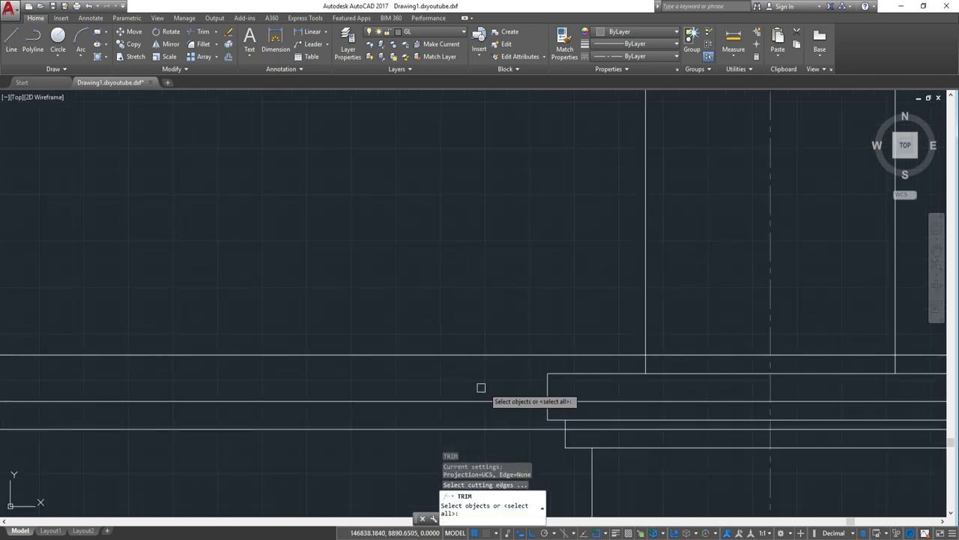
pyautogui.click(646, 365)
pyautogui.click(547, 392)
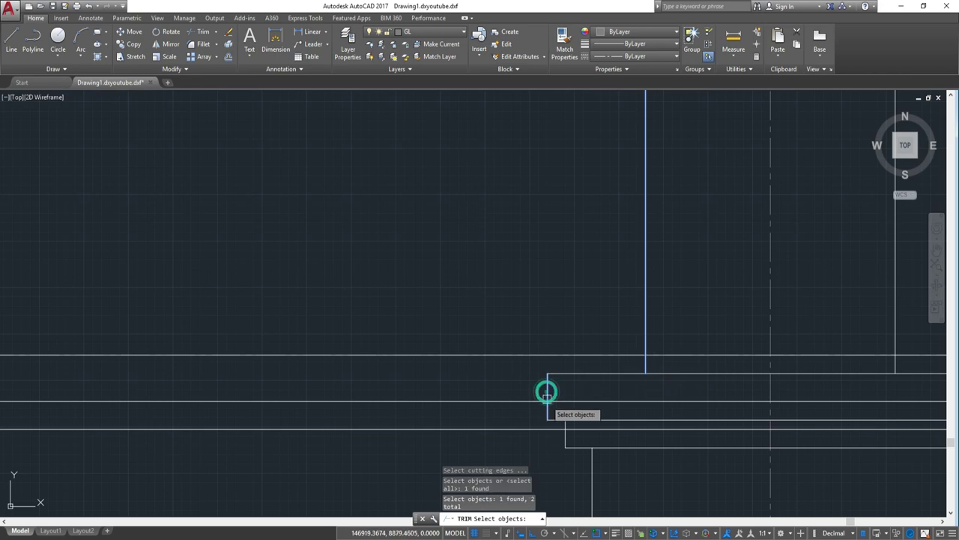
pyautogui.click(564, 439)
pyautogui.scroll(-3, 488, 362)
pyautogui.scroll(-2, 495, 304)
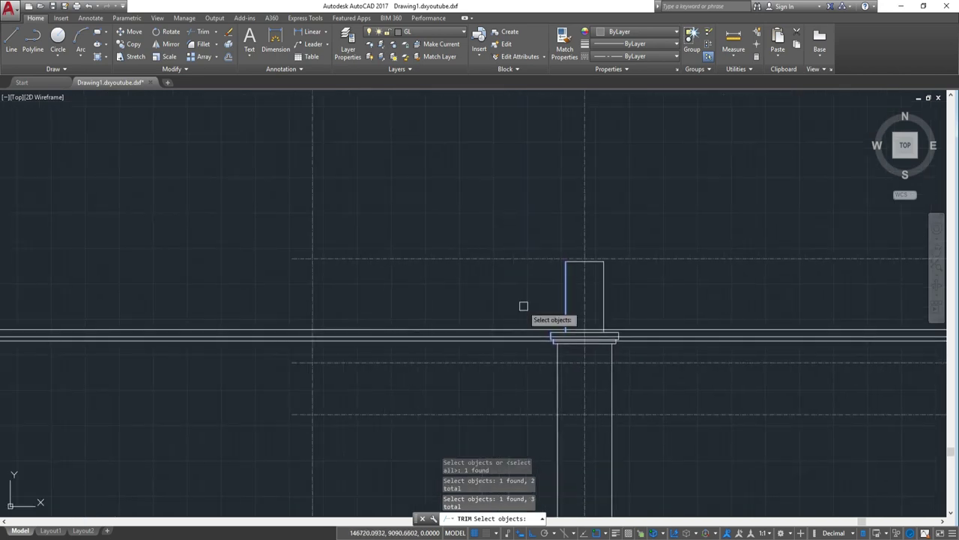
pyautogui.press('Return')
# Step: Trim away the horizontal beam lines running past the column
pyautogui.click(439, 302)
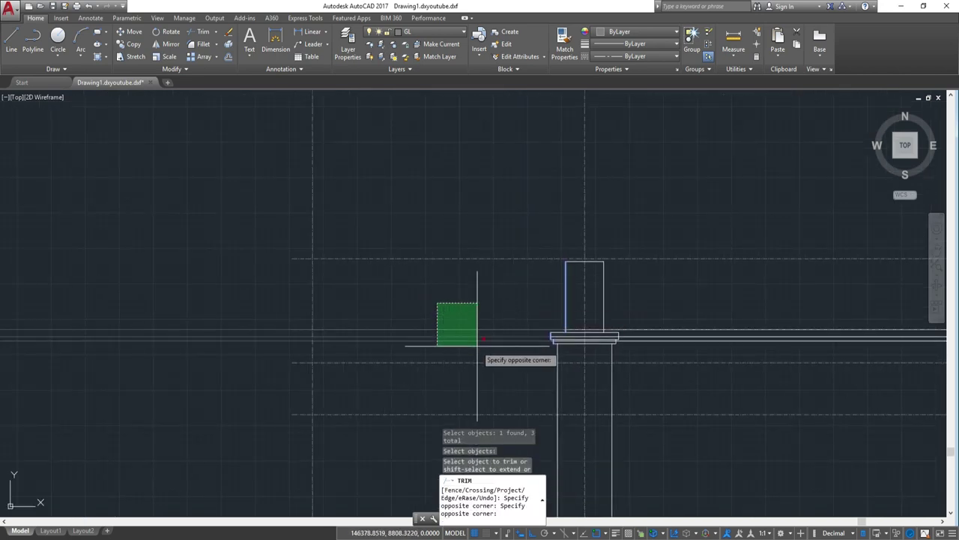
pyautogui.click(477, 346)
pyautogui.scroll(-3, 476, 346)
pyautogui.press('Escape')
pyautogui.moveTo(553, 353); pyautogui.dragTo(365, 325, button='middle')
pyautogui.scroll(-2, 548, 295)
pyautogui.scroll(4, 620, 315)
pyautogui.scroll(4, 662, 270)
pyautogui.moveTo(767, 299); pyautogui.dragTo(607, 309, button='middle')
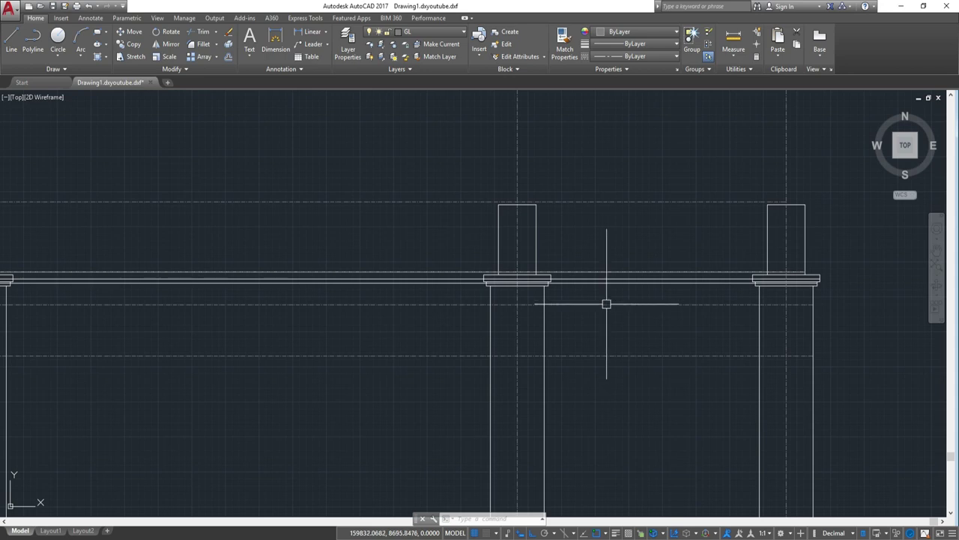
# Step: Draw horizontal XLINEs through the eave underside and eave top of the original roof
pyautogui.scroll(-4, 606, 304)
pyautogui.moveTo(357, 360); pyautogui.dragTo(428, 359, button='middle')
pyautogui.scroll(2, 428, 360)
pyautogui.scroll(2, 424, 342)
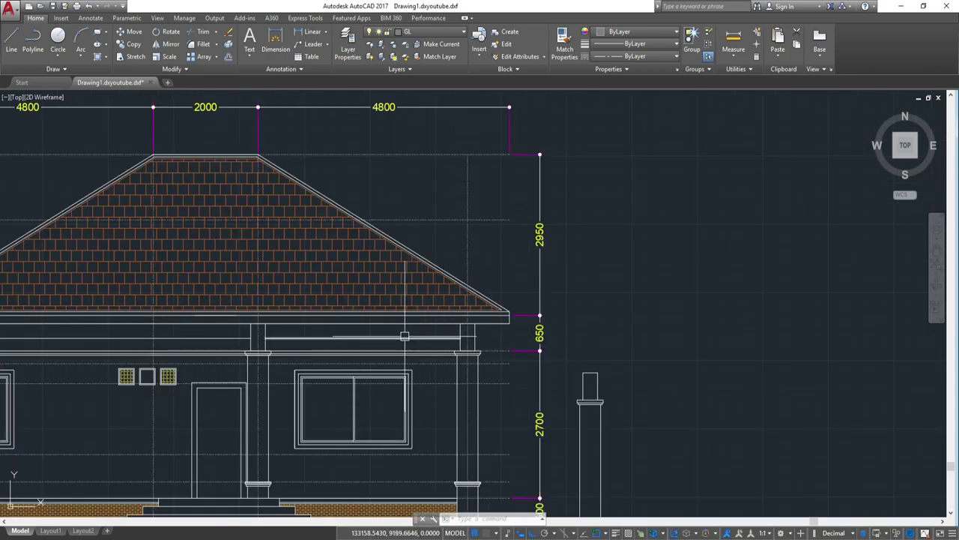
pyautogui.scroll(-5, 553, 349)
pyautogui.moveTo(552, 349); pyautogui.dragTo(564, 349, button='middle')
pyautogui.scroll(7, 526, 355)
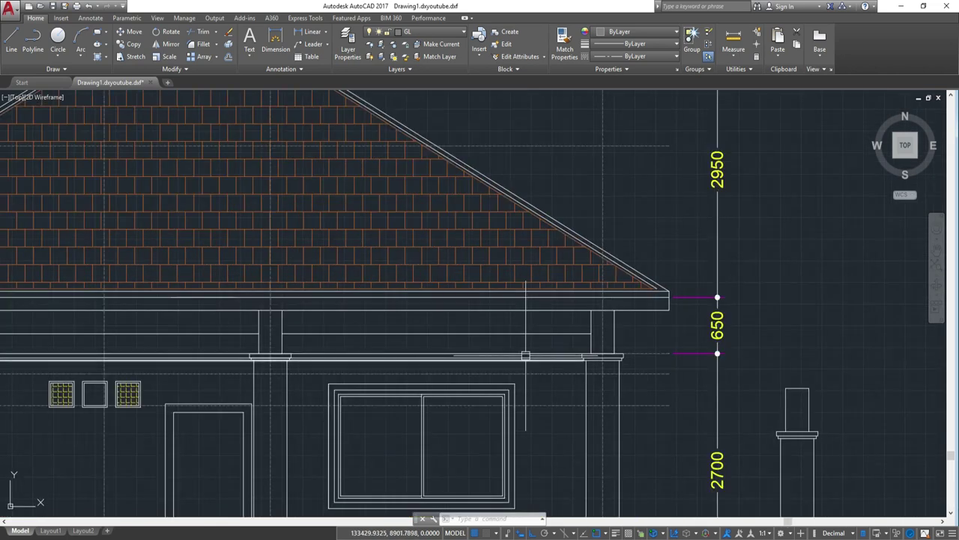
pyautogui.moveTo(517, 337)
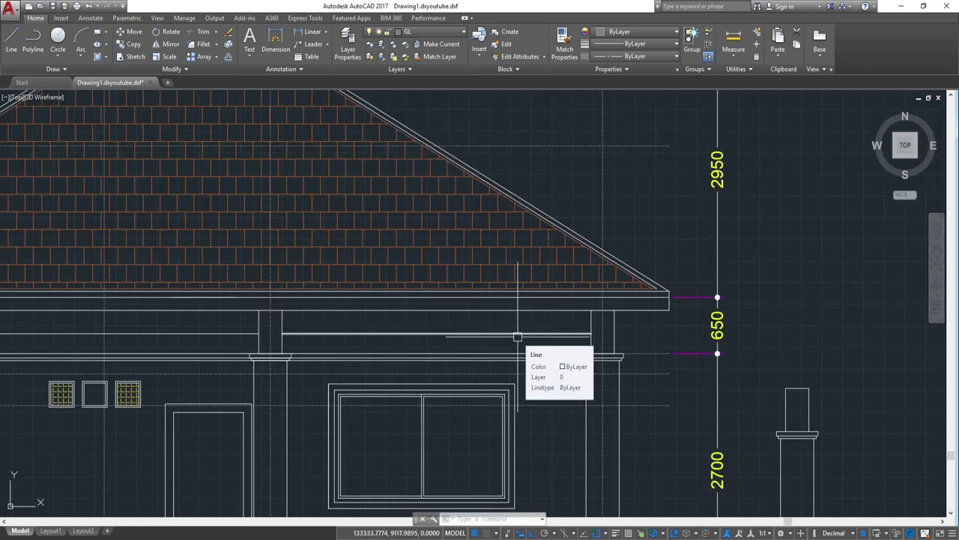
pyautogui.write('x')
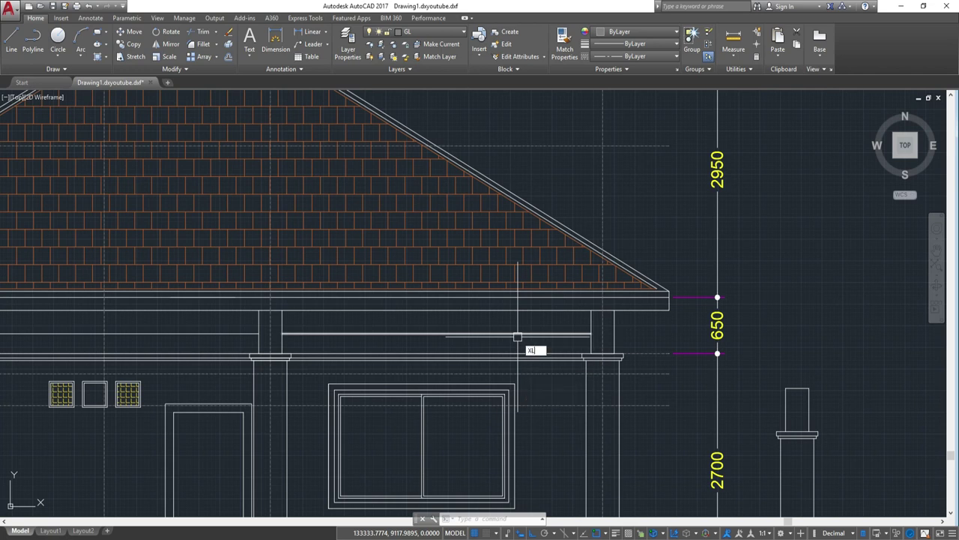
pyautogui.press('Return')
pyautogui.write('h')
pyautogui.press('Return')
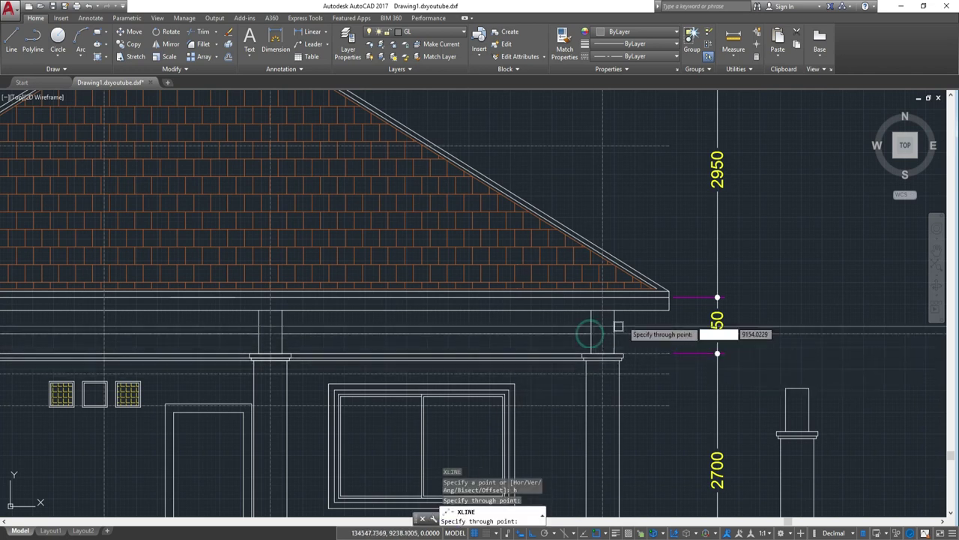
pyautogui.scroll(5, 588, 333)
pyautogui.click(584, 308)
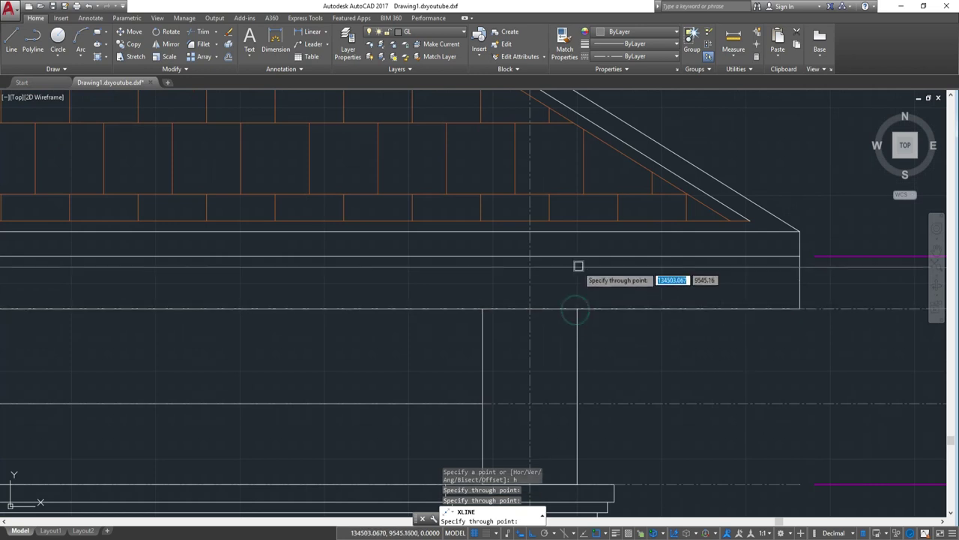
pyautogui.click(578, 255)
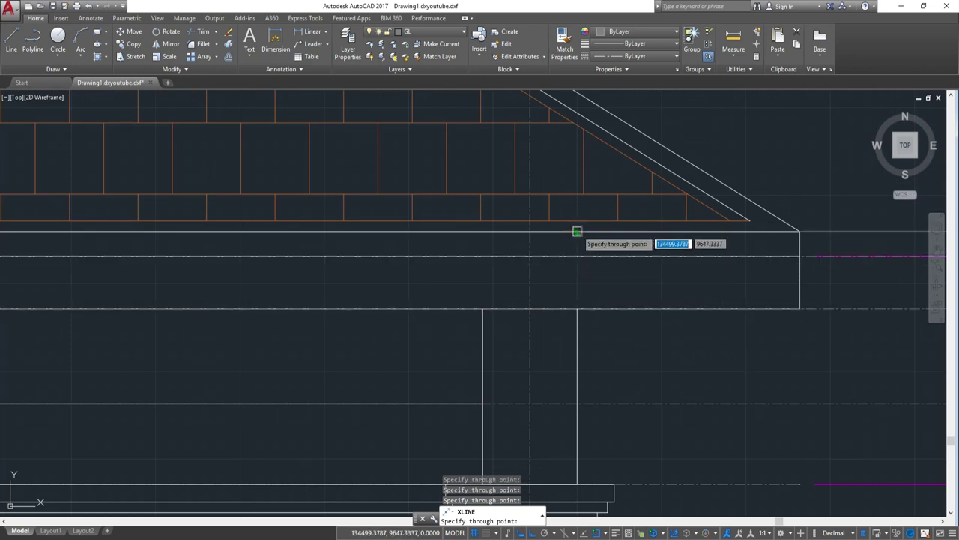
pyautogui.scroll(-3, 577, 233)
pyautogui.scroll(-2, 658, 307)
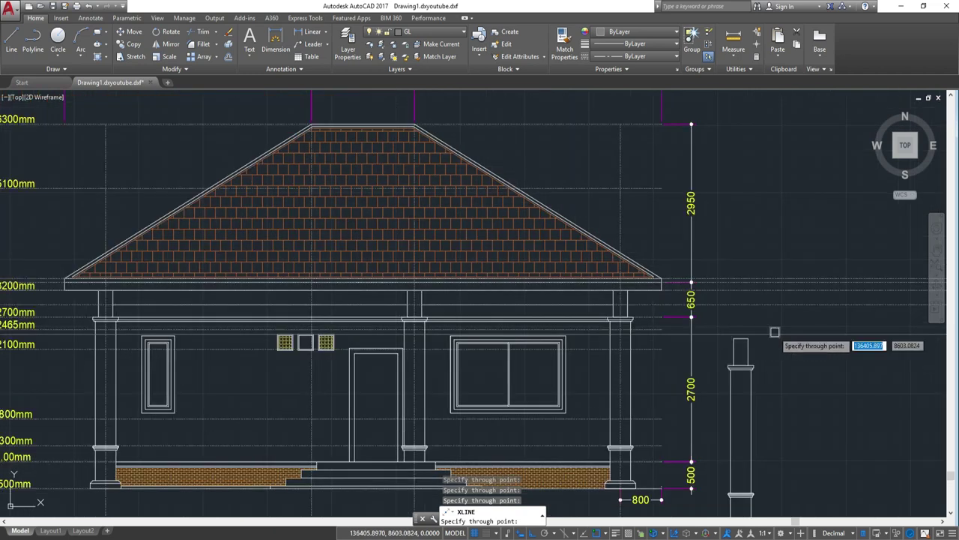
pyautogui.press('Escape')
pyautogui.scroll(2, 761, 326)
pyautogui.scroll(-4, 563, 323)
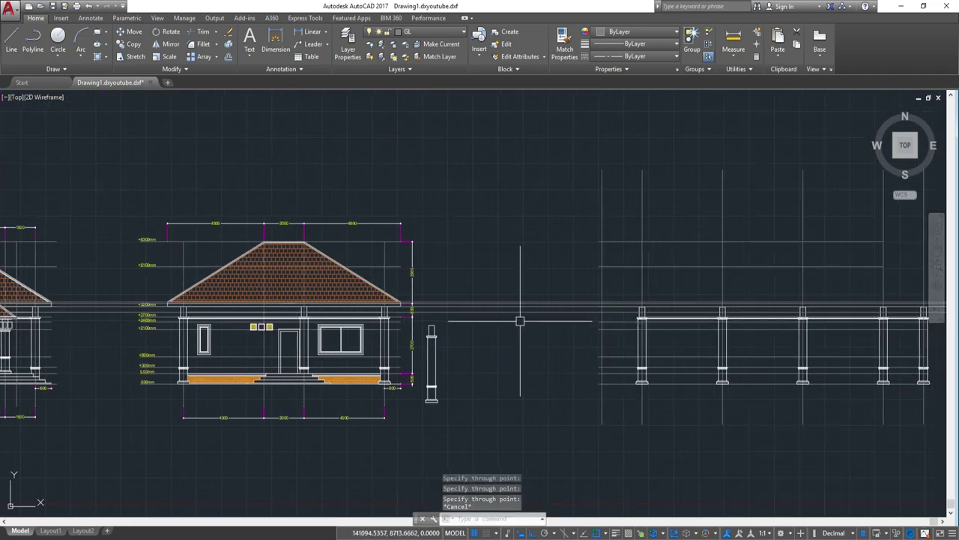
pyautogui.write('ma')
# Step: Start MATCHPROP with a column as the source, then cancel it without matching anything
pyautogui.press('Return')
pyautogui.scroll(6, 614, 332)
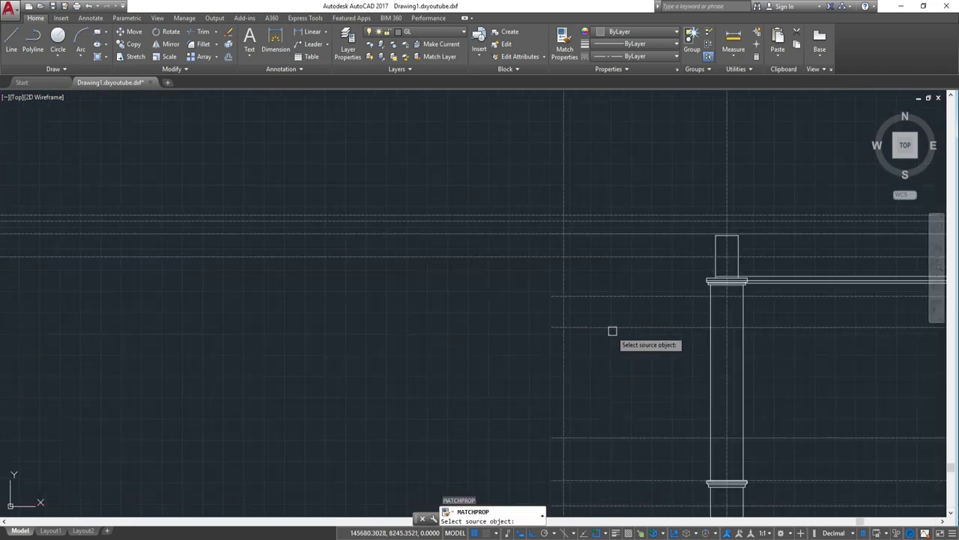
pyautogui.scroll(2, 616, 332)
pyautogui.click(766, 383)
pyautogui.click(407, 221)
pyautogui.click(381, 118)
pyautogui.scroll(-2, 375, 128)
pyautogui.scroll(-2, 293, 300)
pyautogui.press('Escape')
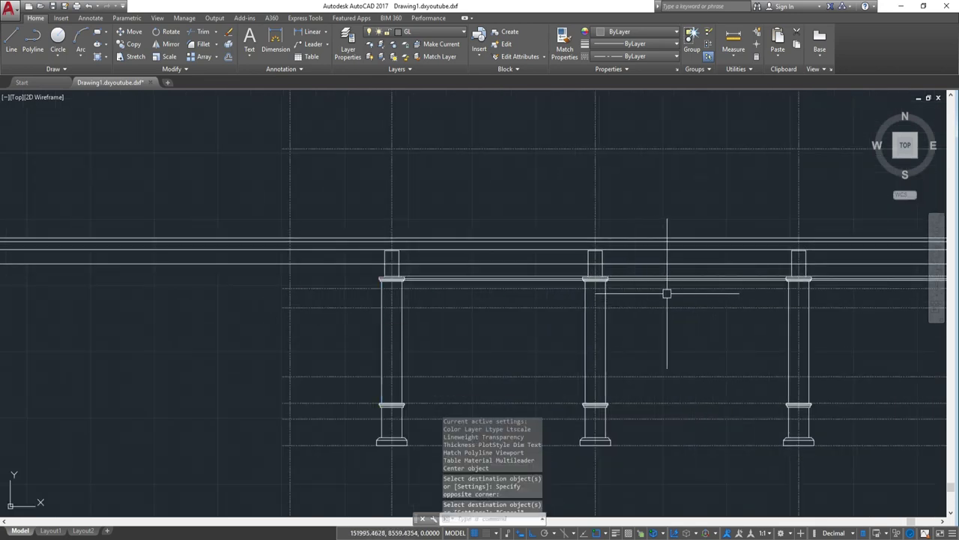
# Step: Erase the top lines of the right column stub and the next stub
pyautogui.moveTo(666, 294); pyautogui.dragTo(589, 300, button='middle')
pyautogui.scroll(2, 523, 247)
pyautogui.scroll(2, 598, 267)
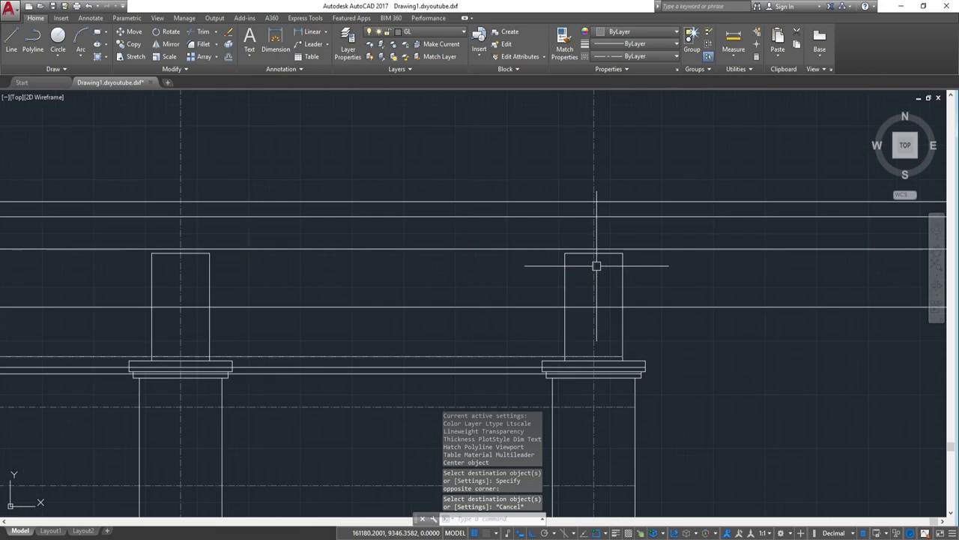
pyautogui.click(523, 225)
pyautogui.click(670, 281)
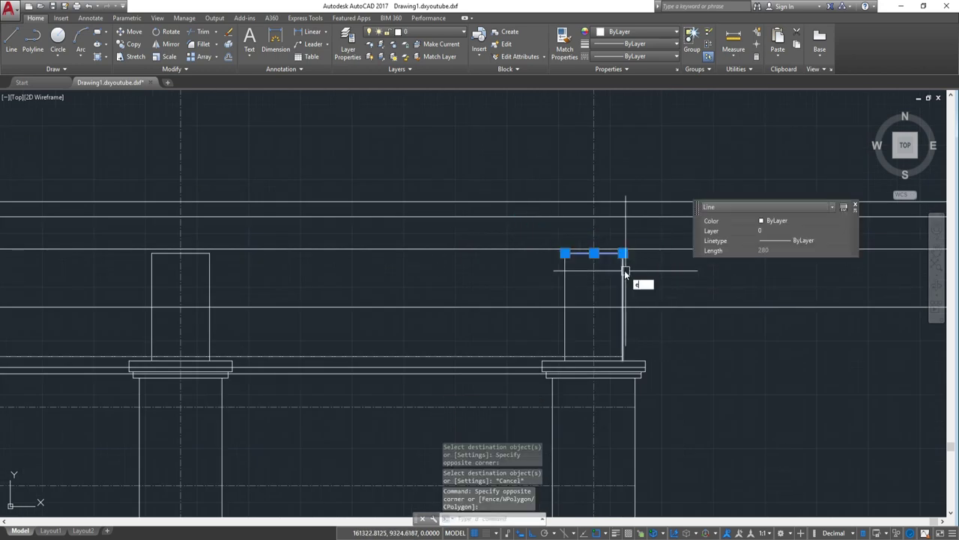
pyautogui.press('Return')
pyautogui.moveTo(169, 260); pyautogui.dragTo(375, 278, button='middle')
pyautogui.click(308, 252)
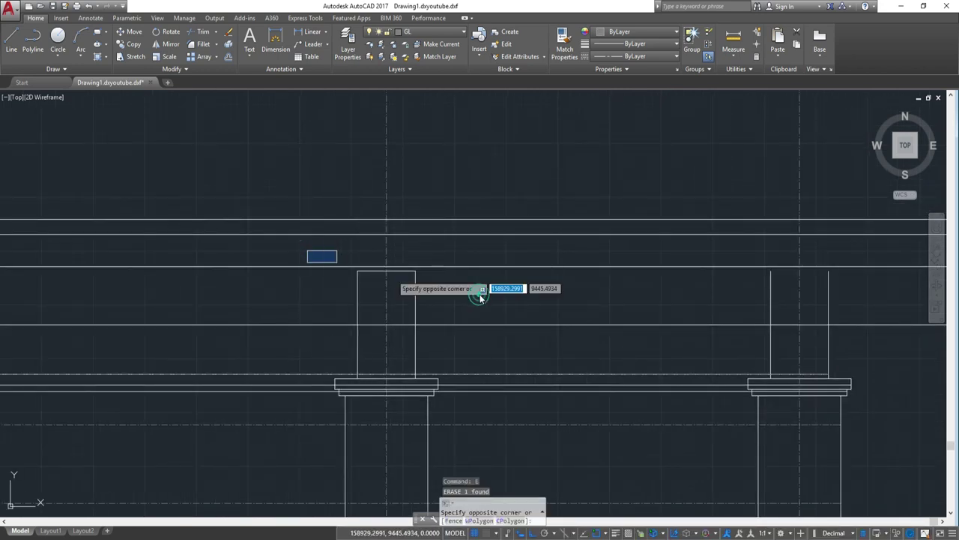
pyautogui.click(447, 294)
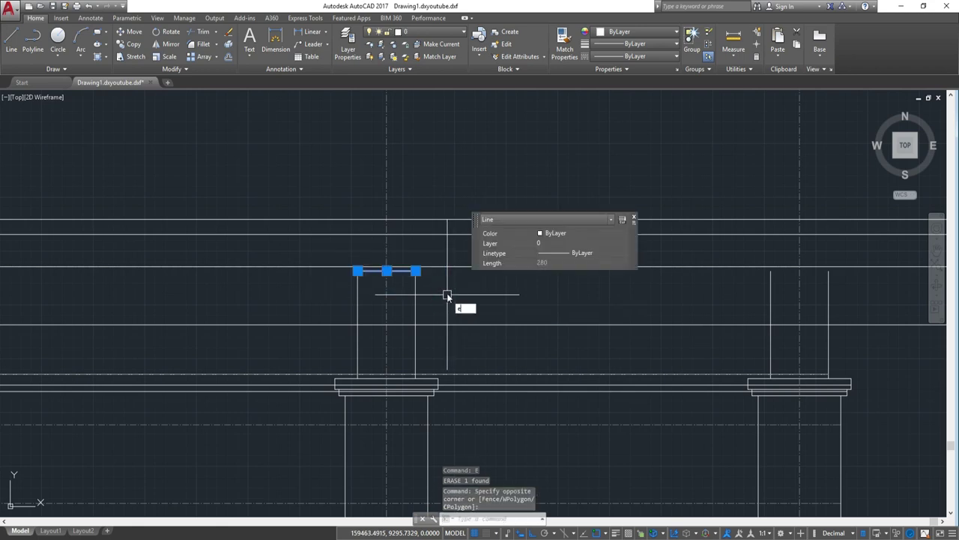
pyautogui.press('Return')
# Step: Erase the 280-long top lines of the remaining column stubs, leaving their sides open
pyautogui.moveTo(338, 280); pyautogui.dragTo(327, 297, button='middle')
pyautogui.click(317, 311)
pyautogui.click(487, 355)
pyautogui.write('e')
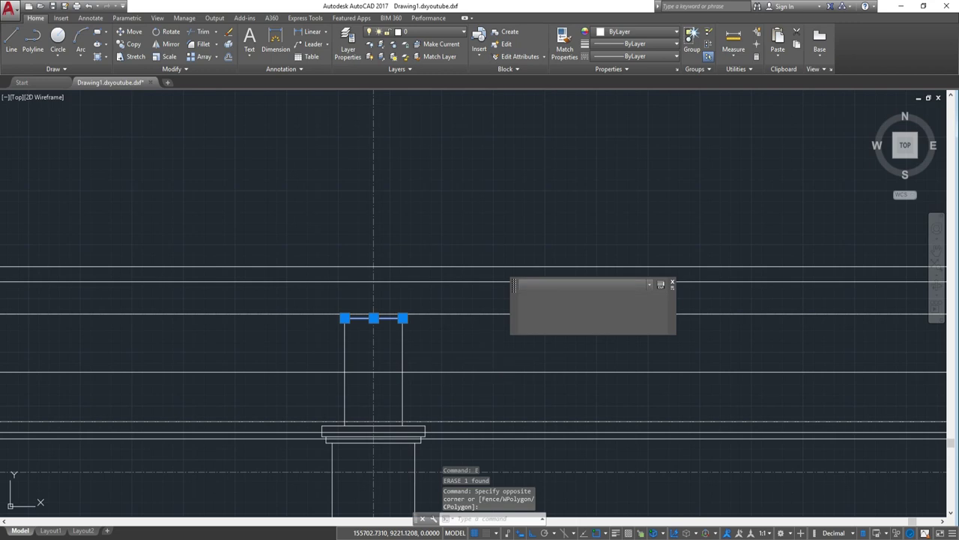
pyautogui.press('Escape')
pyautogui.moveTo(362, 327); pyautogui.dragTo(321, 352, button='middle')
pyautogui.click(267, 331)
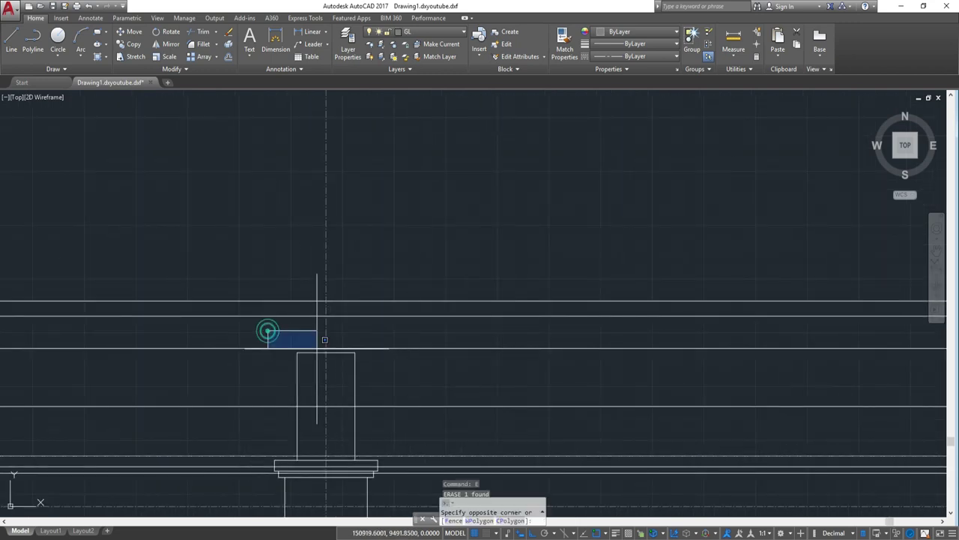
pyautogui.click(325, 339)
pyautogui.write('e')
pyautogui.press('Return')
pyautogui.scroll(-3, 428, 368)
pyautogui.moveTo(428, 368); pyautogui.dragTo(761, 365, button='middle')
pyautogui.scroll(4, 397, 368)
pyautogui.click(278, 347)
pyautogui.click(441, 393)
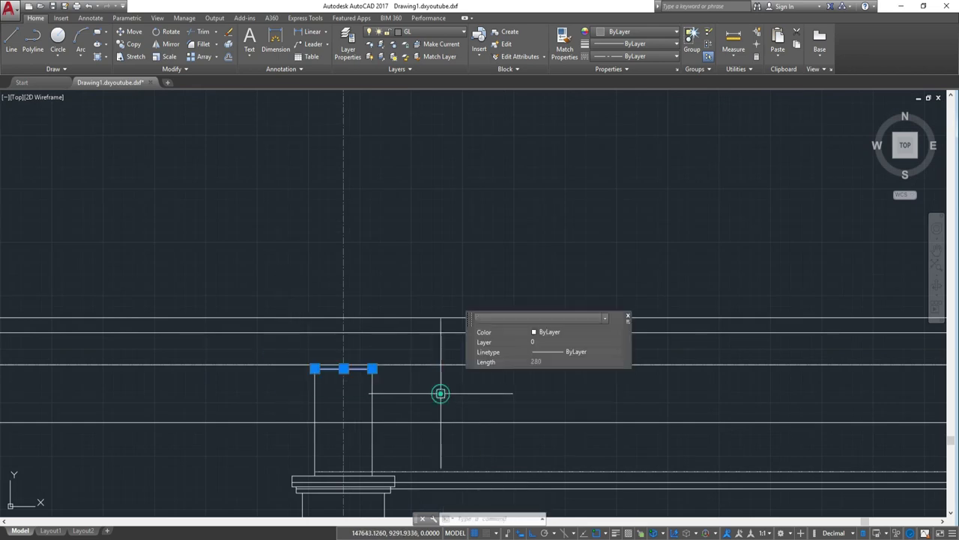
pyautogui.write('E')
pyautogui.press('Return')
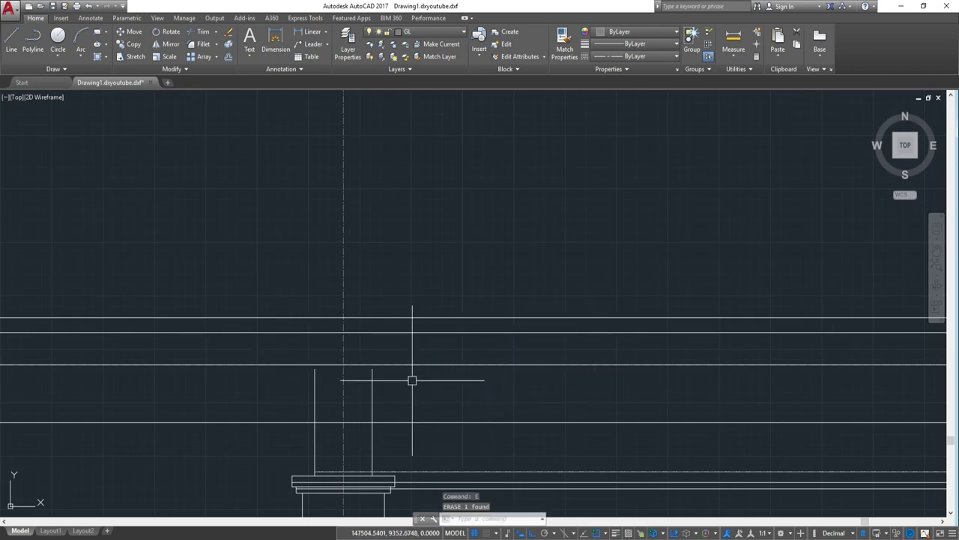
# Step: With EXTEND, lengthen the first two column stub sides up to the beam-level line
pyautogui.scroll(-2, 454, 389)
pyautogui.moveTo(453, 388); pyautogui.dragTo(502, 387, button='middle')
pyautogui.write('Ex')
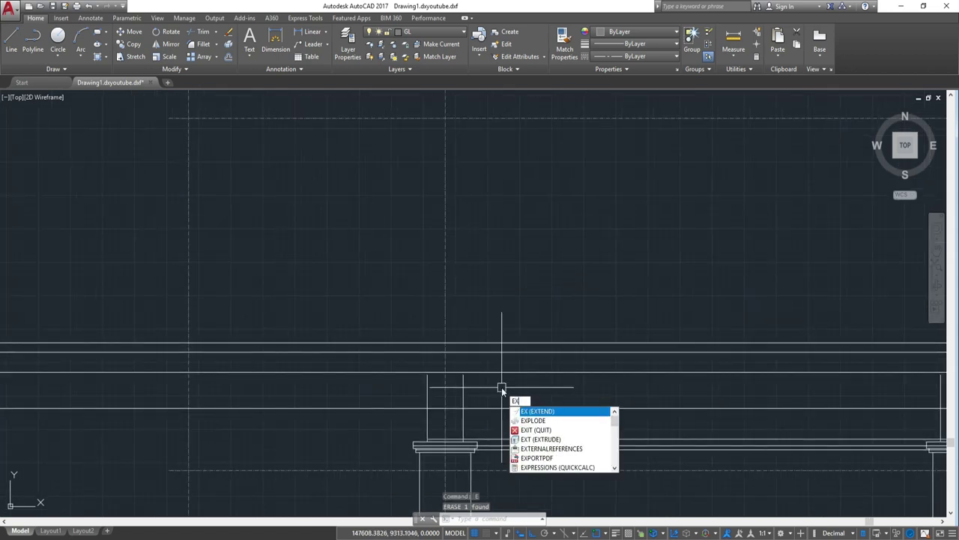
pyautogui.press('Return')
pyautogui.press('Return')
pyautogui.click(465, 386)
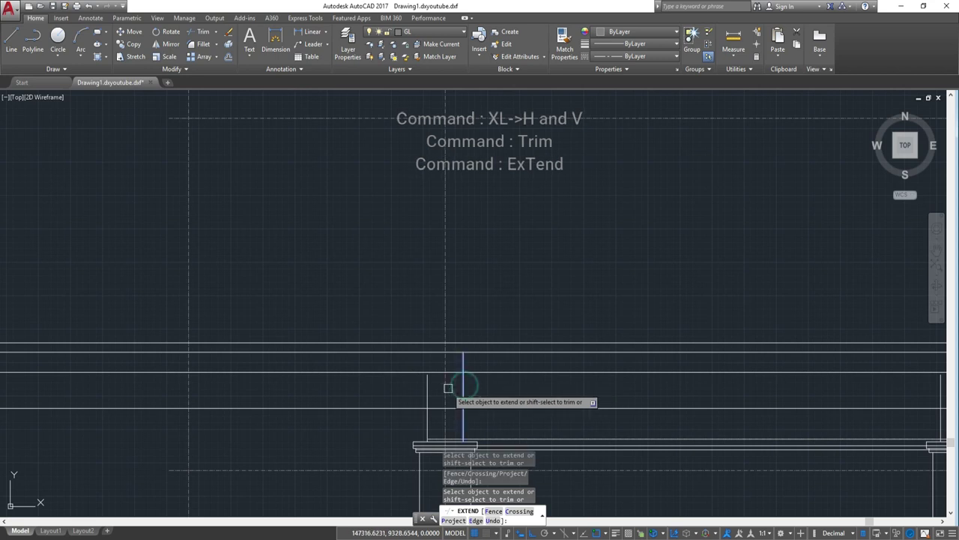
pyautogui.moveTo(610, 405); pyautogui.dragTo(357, 375, button='middle')
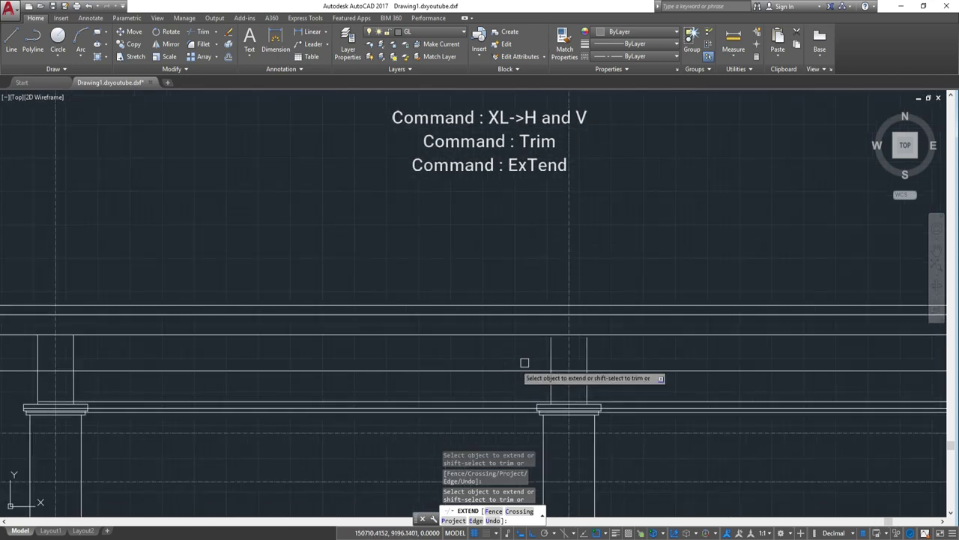
pyautogui.scroll(3, 525, 360)
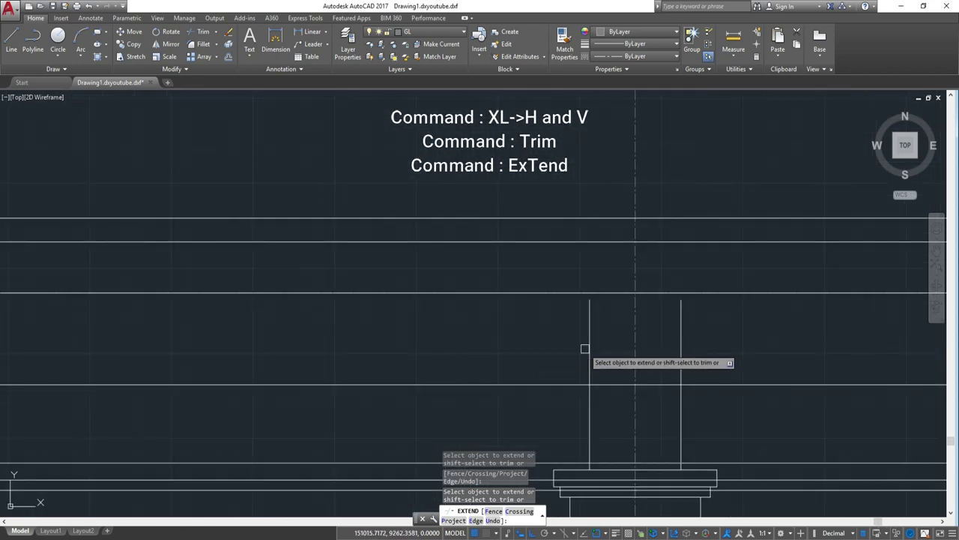
pyautogui.click(682, 342)
# Step: Extend the next column stub's left side up to the beam line and finish extending
pyautogui.scroll(-4, 712, 346)
pyautogui.moveTo(737, 349)
pyautogui.mouseDown(button='middle')
pyautogui.moveTo(811, 345)
pyautogui.moveTo(623, 323)
pyautogui.mouseUp(button='middle')
pyautogui.scroll(2, 811, 344)
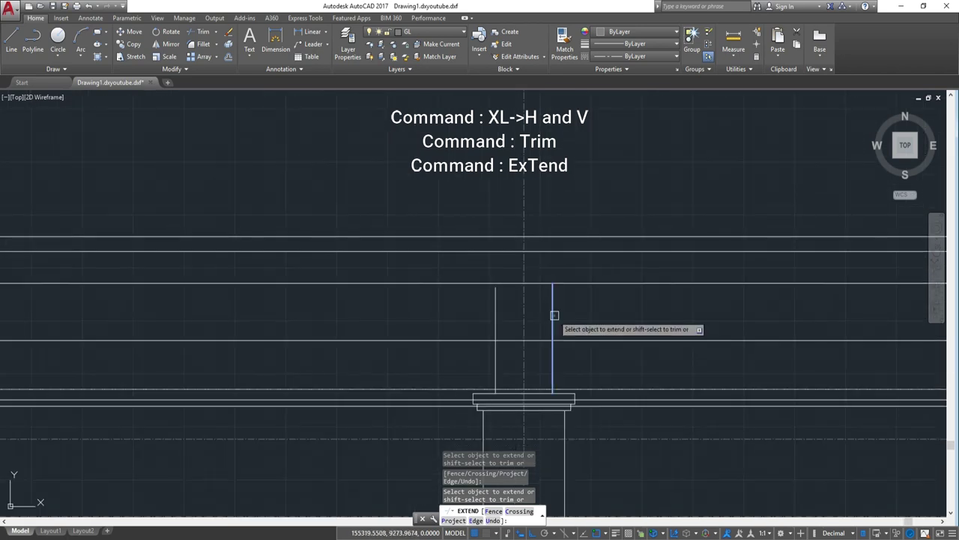
pyautogui.scroll(-3, 560, 314)
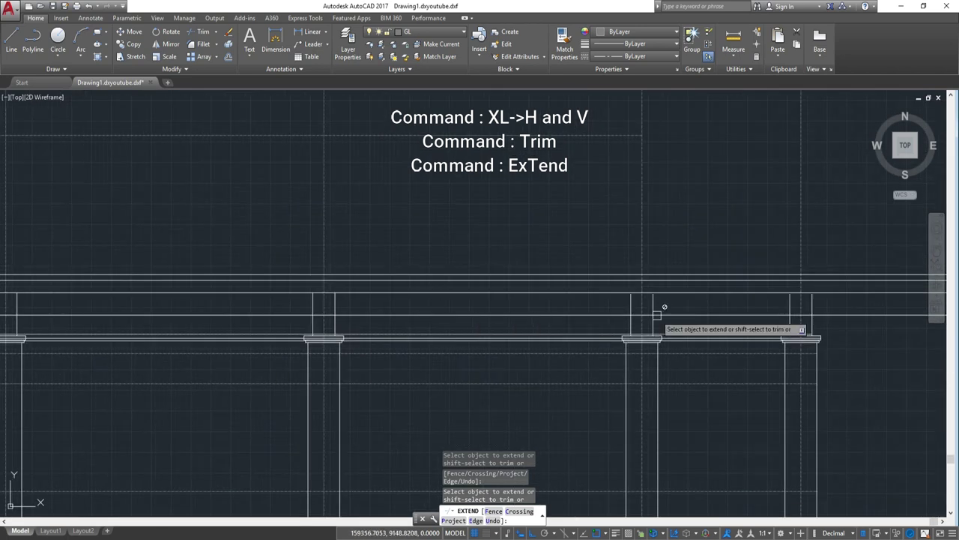
pyautogui.click(629, 305)
pyautogui.scroll(-2, 629, 305)
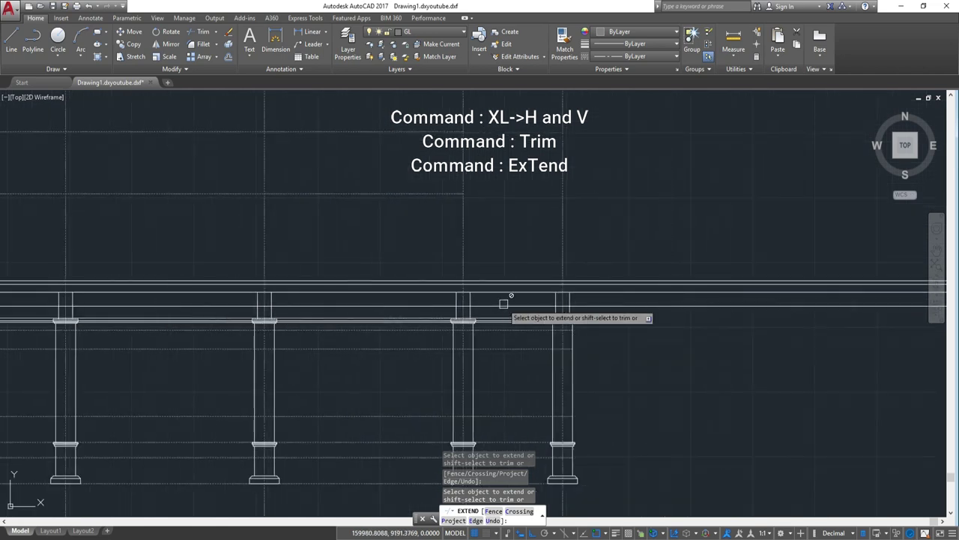
pyautogui.scroll(3, 581, 307)
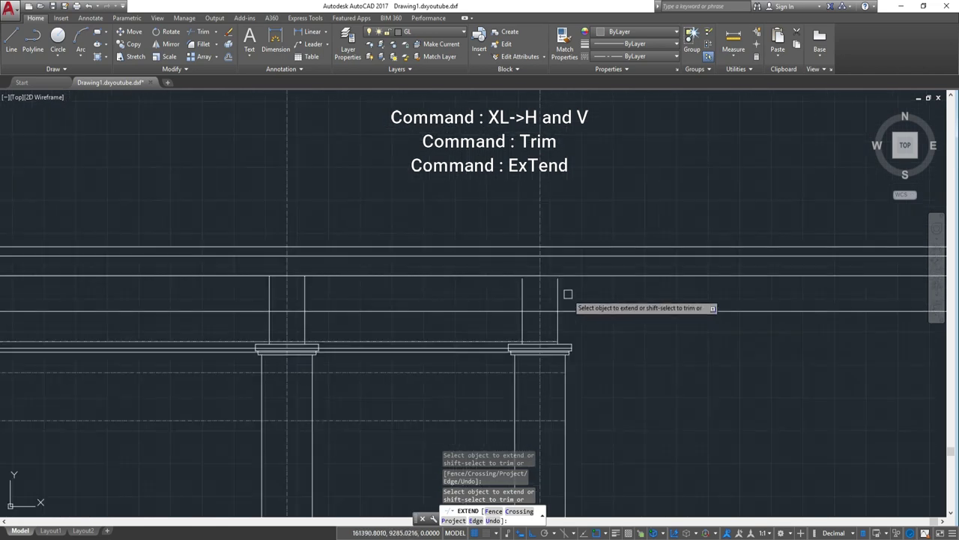
pyautogui.scroll(-3, 526, 287)
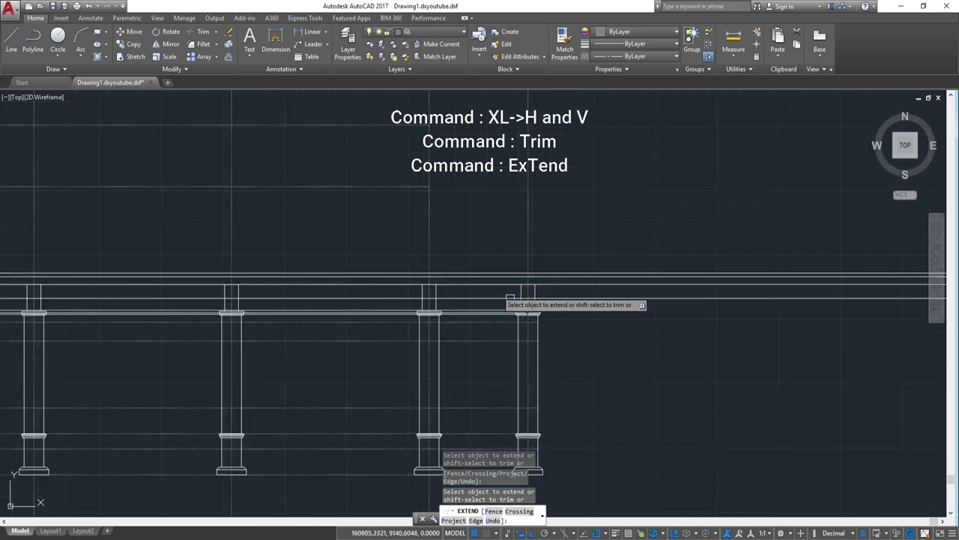
pyautogui.press('Escape')
pyautogui.scroll(2, 530, 266)
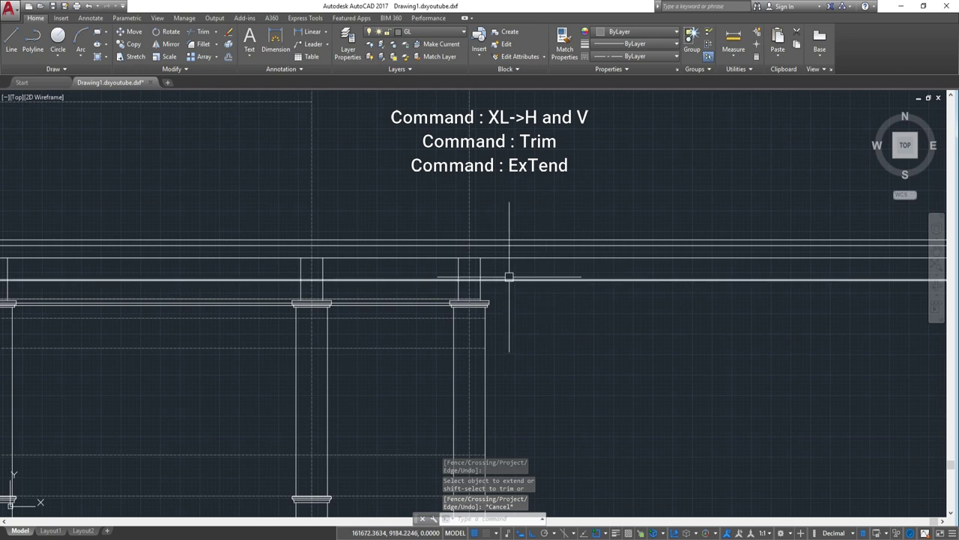
pyautogui.scroll(2, 508, 276)
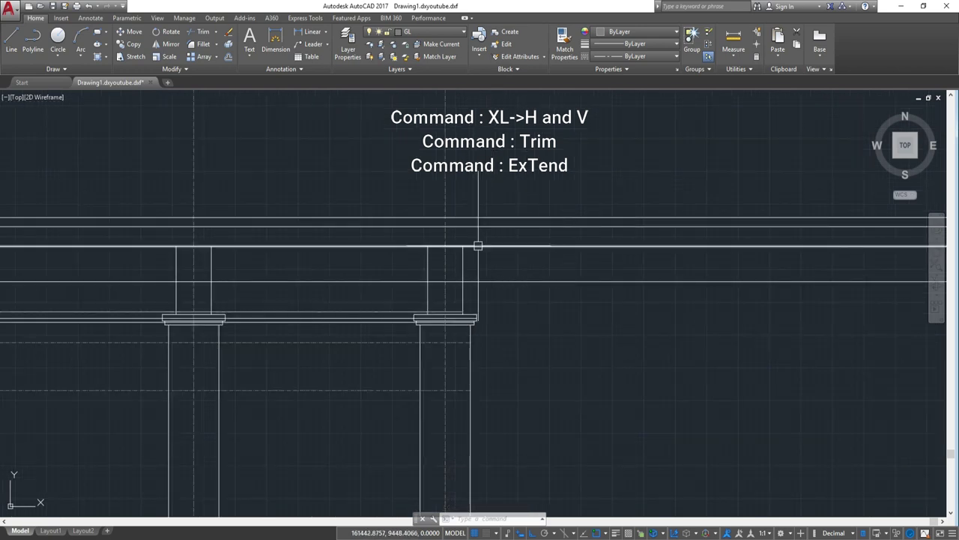
pyautogui.scroll(4, 465, 255)
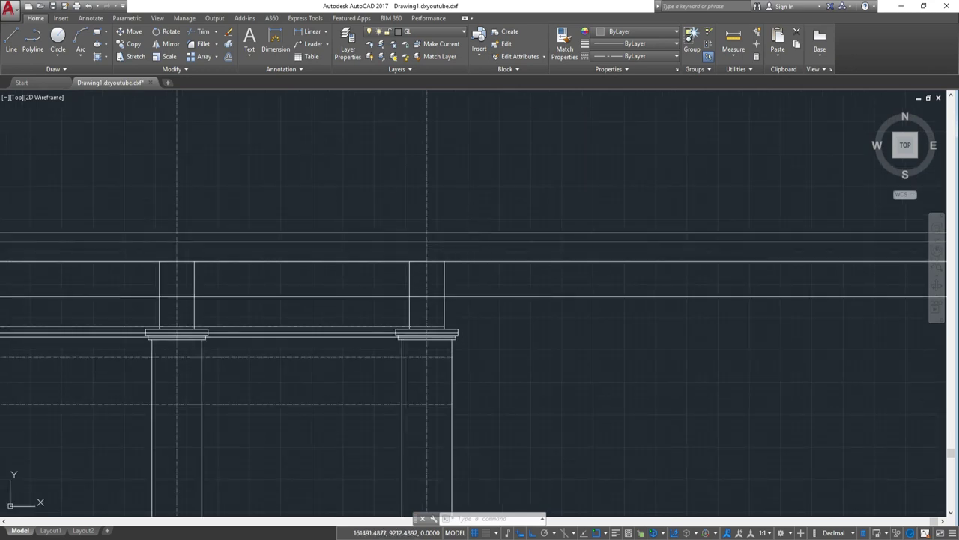
# Step: Draw a short vertical line from the column side up to the horizontal line above
pyautogui.write('l')
pyautogui.press('Return')
pyautogui.scroll(2, 449, 278)
pyautogui.click(442, 252)
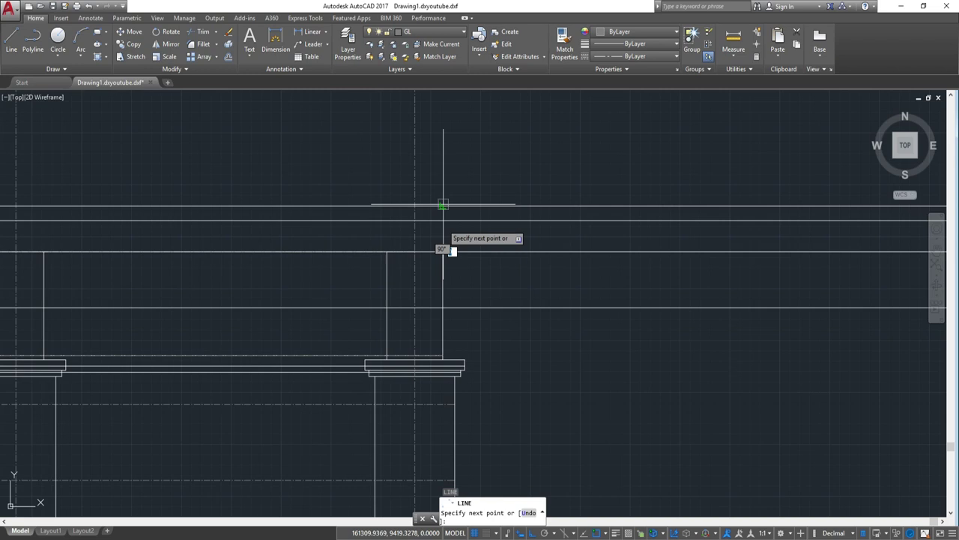
pyautogui.click(442, 205)
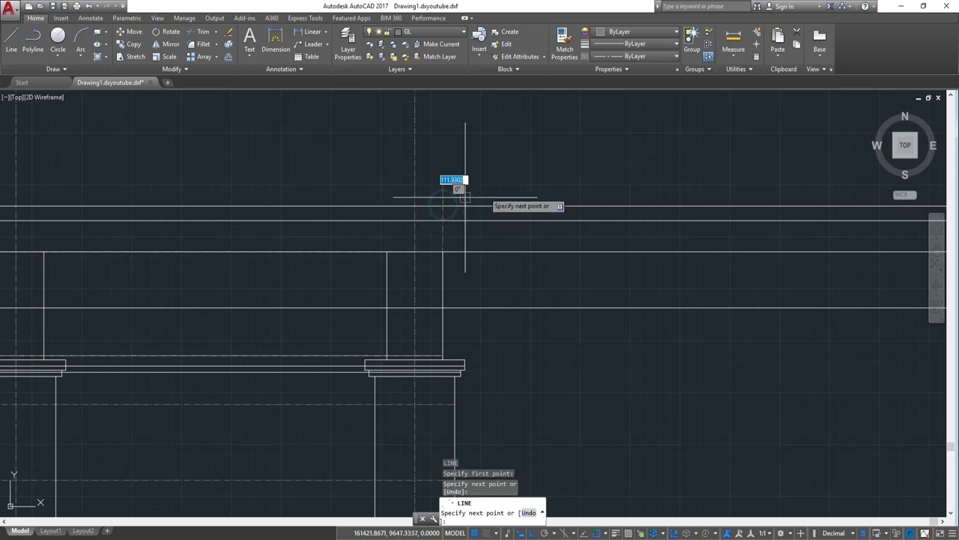
pyautogui.press('Escape')
pyautogui.scroll(-2, 529, 180)
# Step: Start a trim and a line at the right-hand column, cancelling both
pyautogui.write('r')
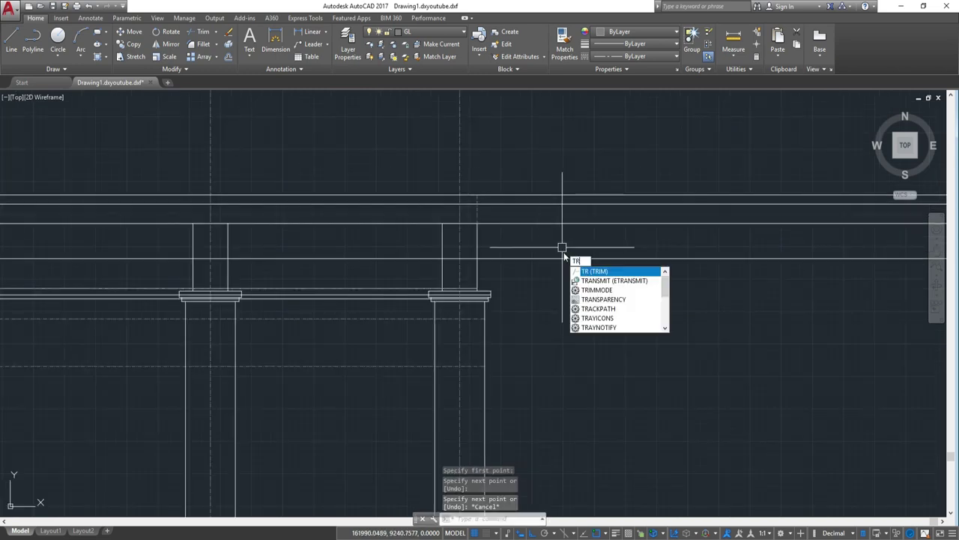
pyautogui.press('Return')
pyautogui.click(617, 148)
pyautogui.press('Escape')
pyautogui.scroll(-2, 705, 358)
pyautogui.scroll(5, 788, 387)
pyautogui.moveTo(788, 387)
pyautogui.mouseDown(button='middle')
pyautogui.moveTo(745, 338)
pyautogui.moveTo(651, 338)
pyautogui.mouseUp(button='middle')
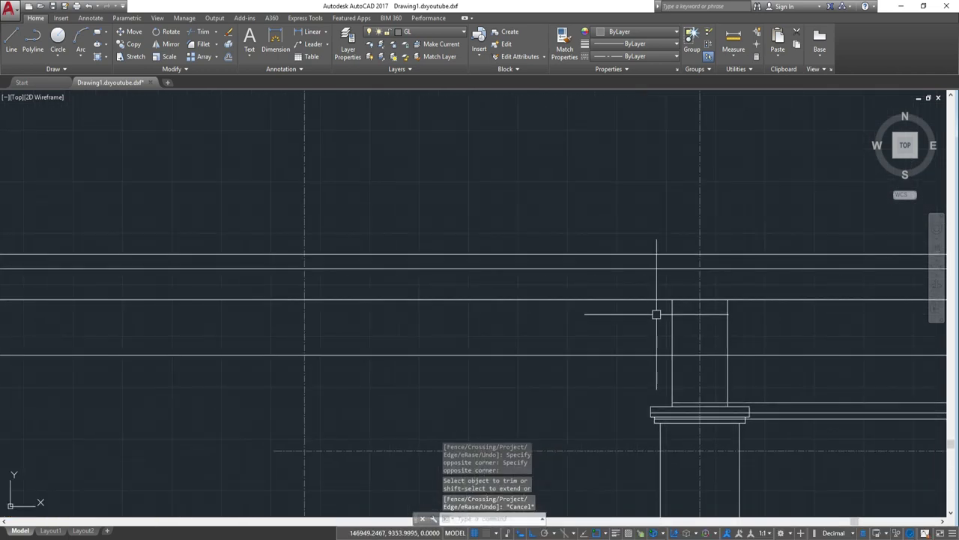
pyautogui.write('l')
pyautogui.press('Return')
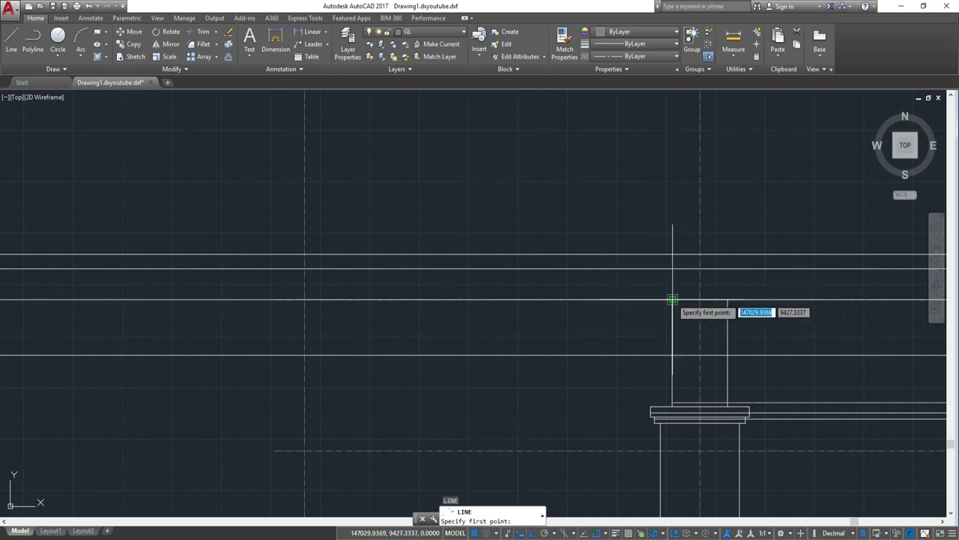
pyautogui.click(672, 300)
pyautogui.press('Escape')
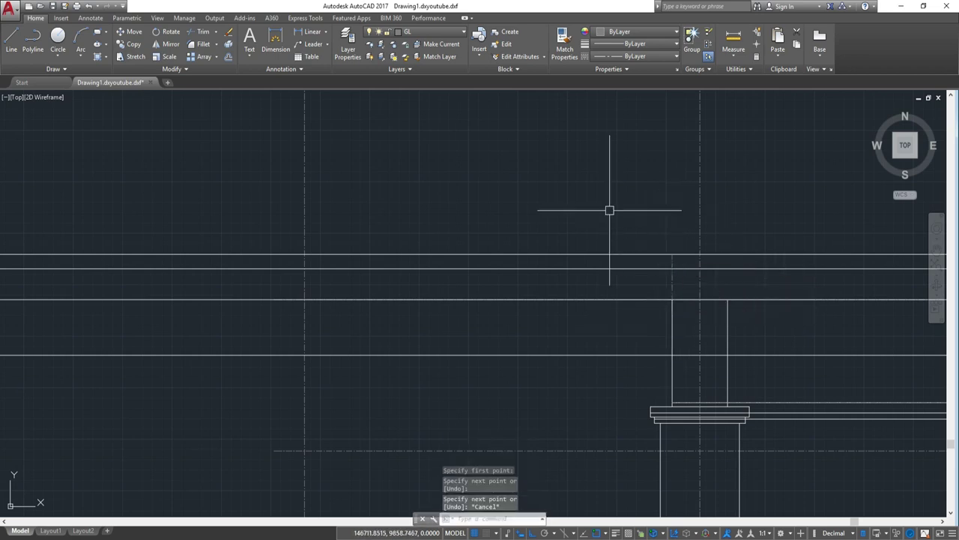
pyautogui.write('tr')
# Step: Trim the horizontal lines left of the short vertical line, using it as cutting edge
pyautogui.press('Return')
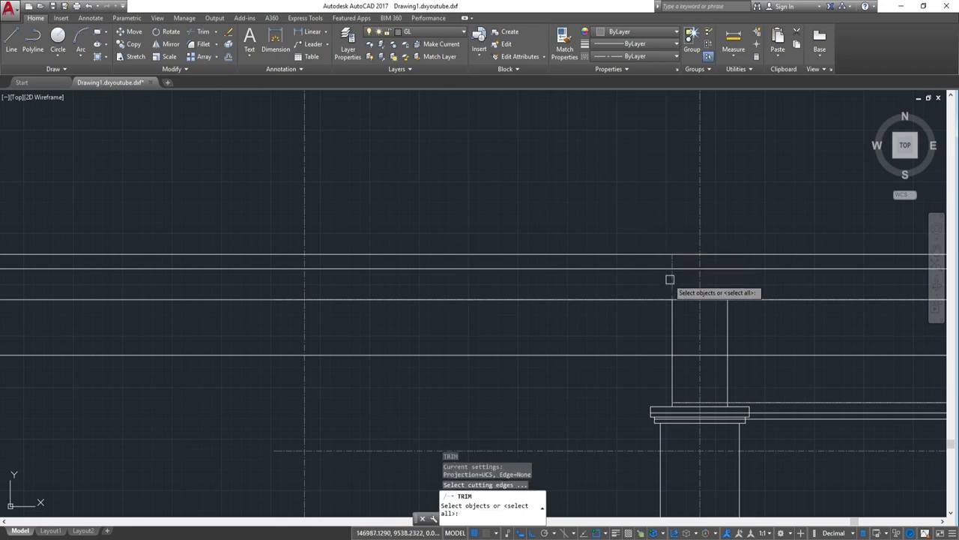
pyautogui.click(672, 277)
pyautogui.press('Return')
pyautogui.moveTo(525, 315)
pyautogui.mouseDown()
pyautogui.moveTo(480, 247)
pyautogui.moveTo(452, 169)
pyautogui.mouseUp()
pyautogui.moveTo(559, 259); pyautogui.dragTo(526, 232, button='middle')
pyautogui.press('Escape')
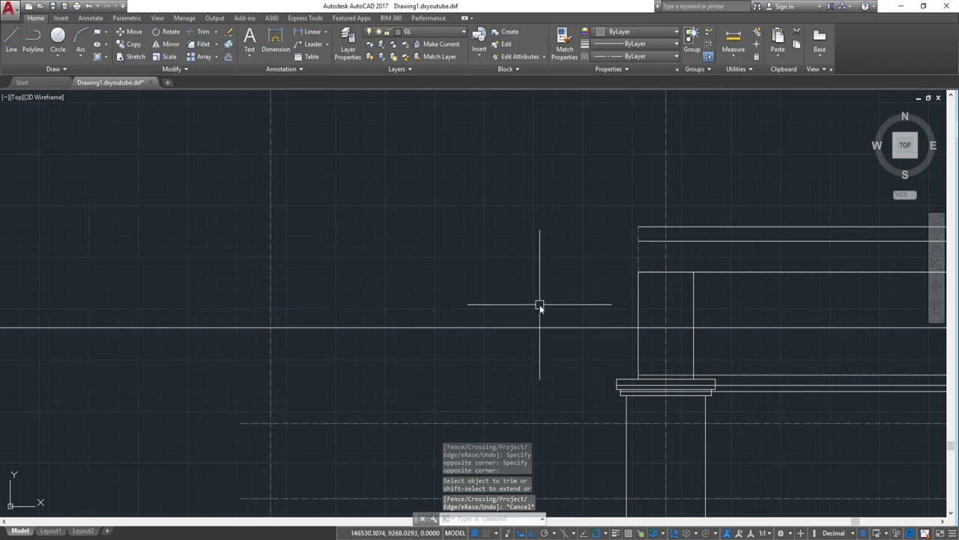
pyautogui.write('tr')
# Step: Trim the lines left of the column's vertical edge
pyautogui.press('Return')
pyautogui.click(638, 311)
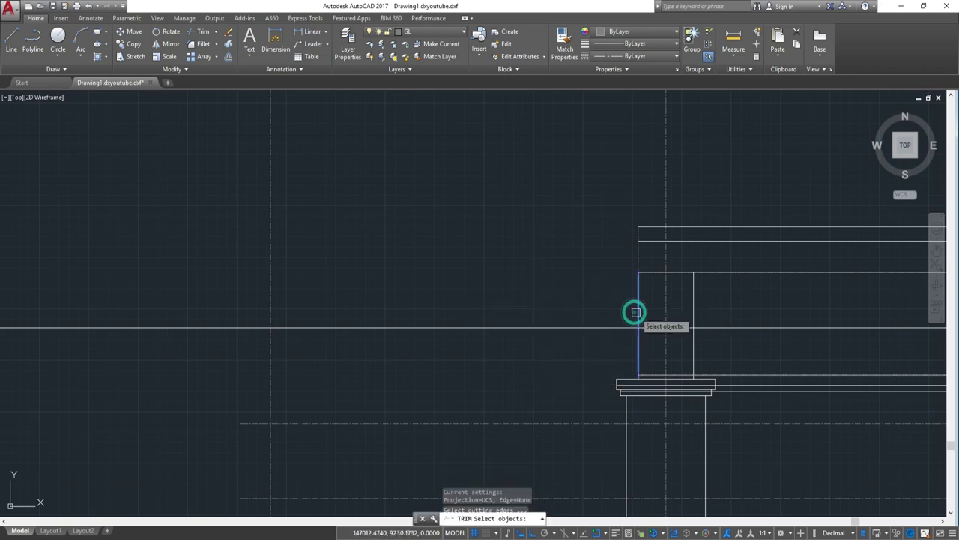
pyautogui.press('Return')
pyautogui.moveTo(550, 250); pyautogui.dragTo(514, 332)
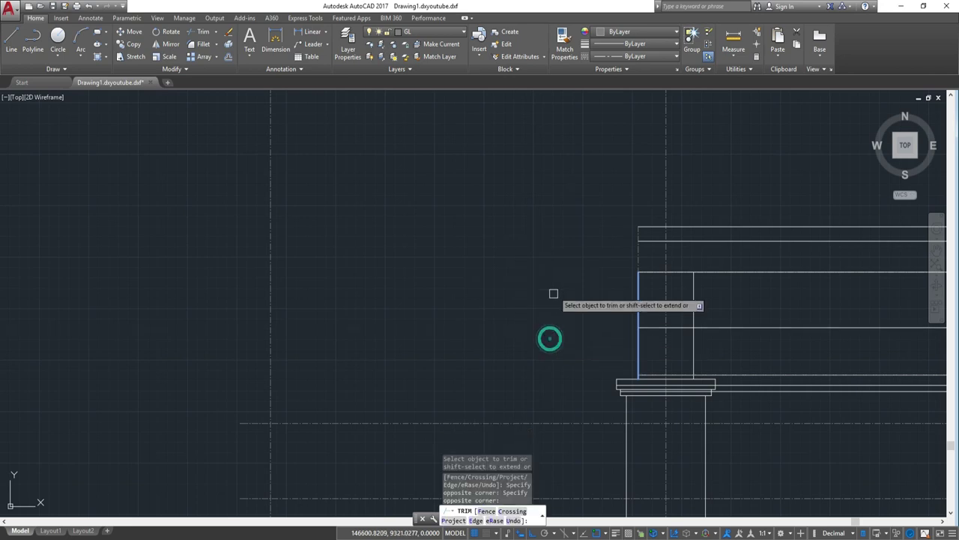
pyautogui.scroll(-2, 467, 264)
pyautogui.press('Escape')
pyautogui.scroll(2, 551, 288)
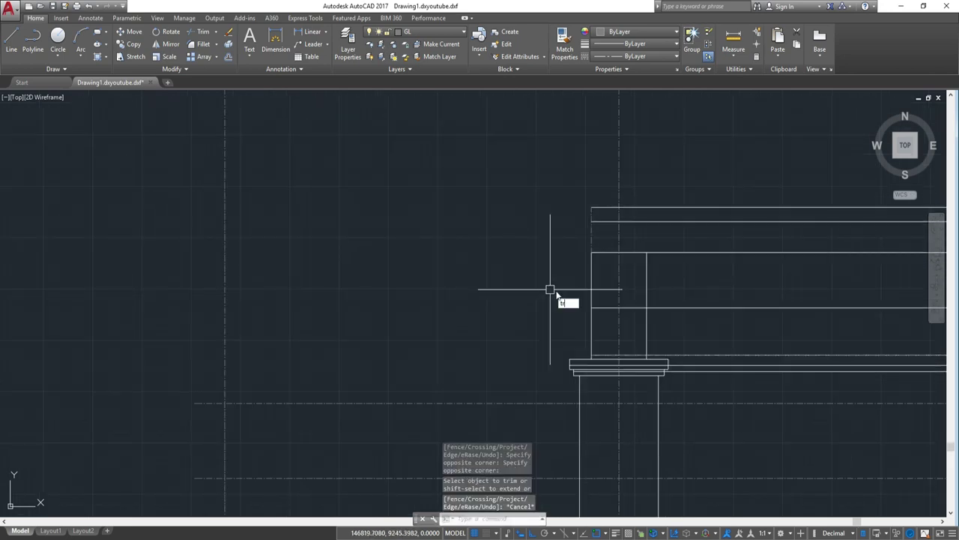
# Step: Trim the beam lines crossing the column edge back to it
pyautogui.press('Return')
pyautogui.press('Return')
pyautogui.click(613, 291)
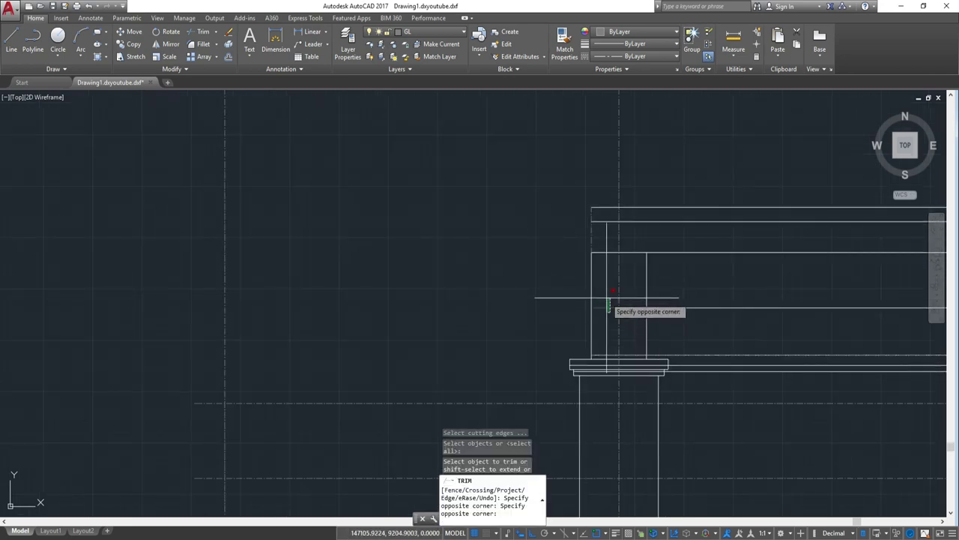
pyautogui.click(608, 304)
pyautogui.scroll(-1, 696, 315)
pyautogui.scroll(-3, 797, 306)
pyautogui.scroll(4, 606, 276)
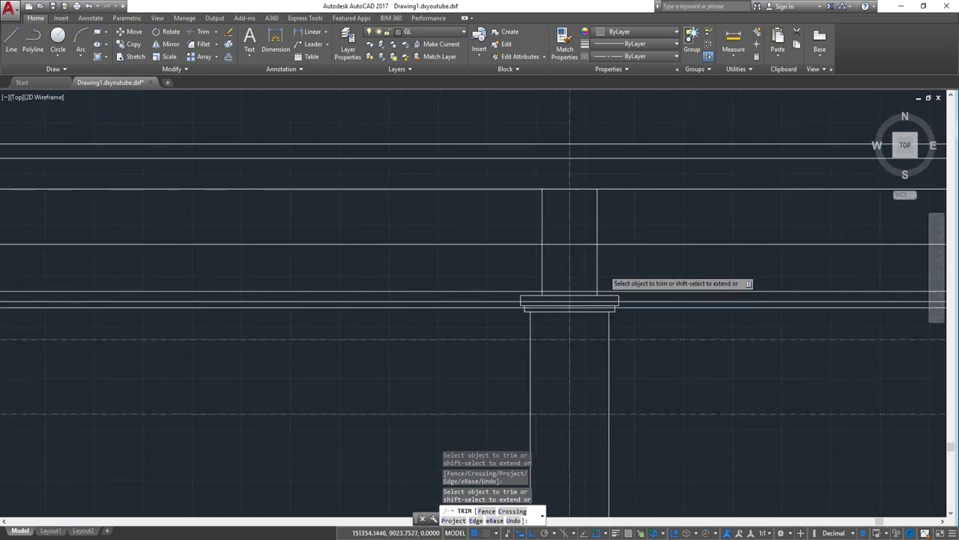
pyautogui.scroll(-3, 565, 227)
pyautogui.moveTo(651, 251); pyautogui.dragTo(470, 248, button='middle')
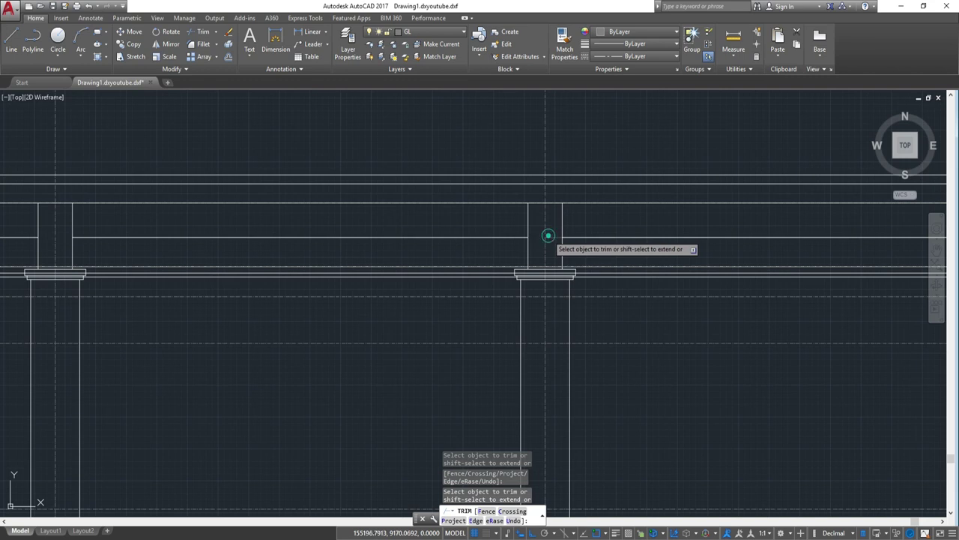
pyautogui.scroll(-2, 548, 235)
pyautogui.moveTo(817, 253); pyautogui.dragTo(596, 253, button='middle')
pyautogui.scroll(3, 597, 253)
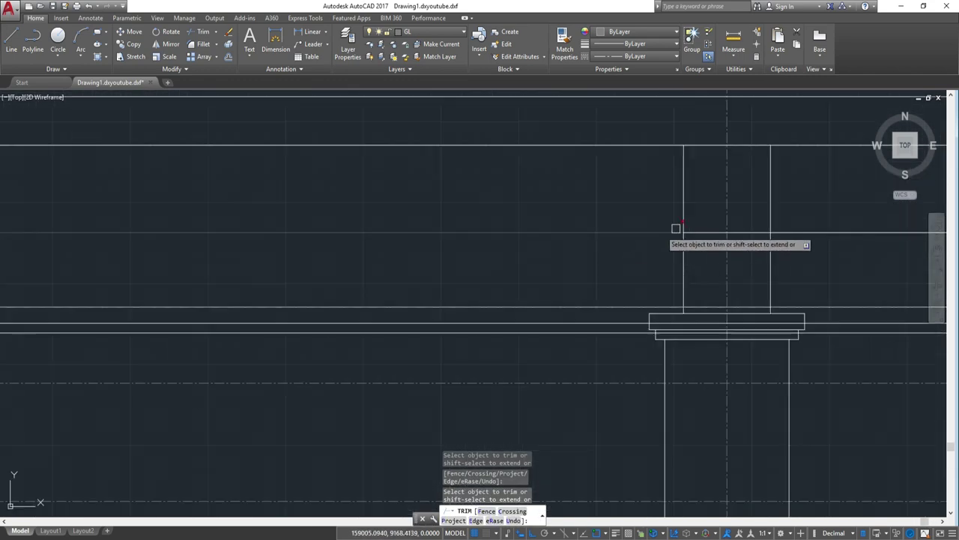
pyautogui.scroll(-1, 745, 246)
pyautogui.scroll(-1, 745, 246)
pyautogui.scroll(-1, 739, 257)
pyautogui.scroll(2, 633, 268)
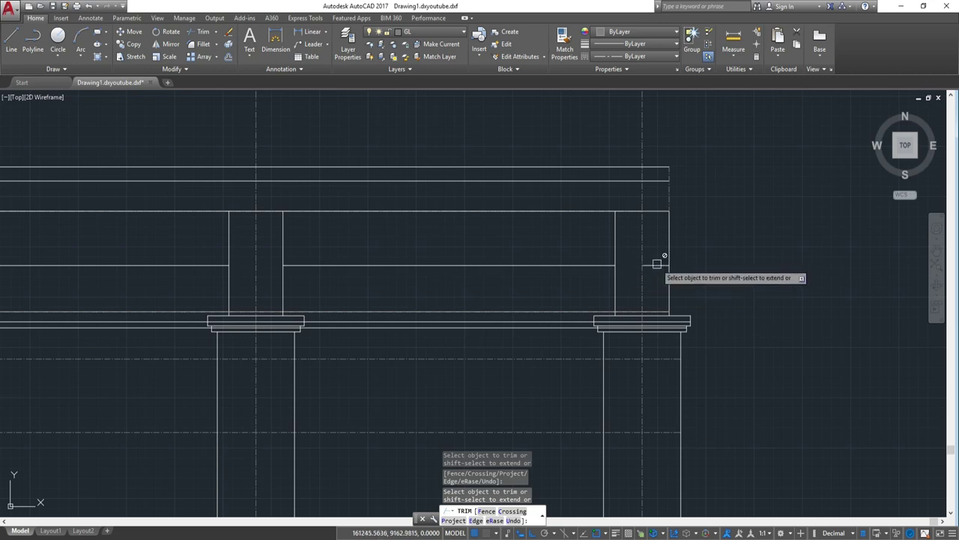
pyautogui.press('Escape')
# Step: Erase the 140-long stray segment beside the end column's top
pyautogui.moveTo(660, 258); pyautogui.dragTo(638, 272)
pyautogui.write('e')
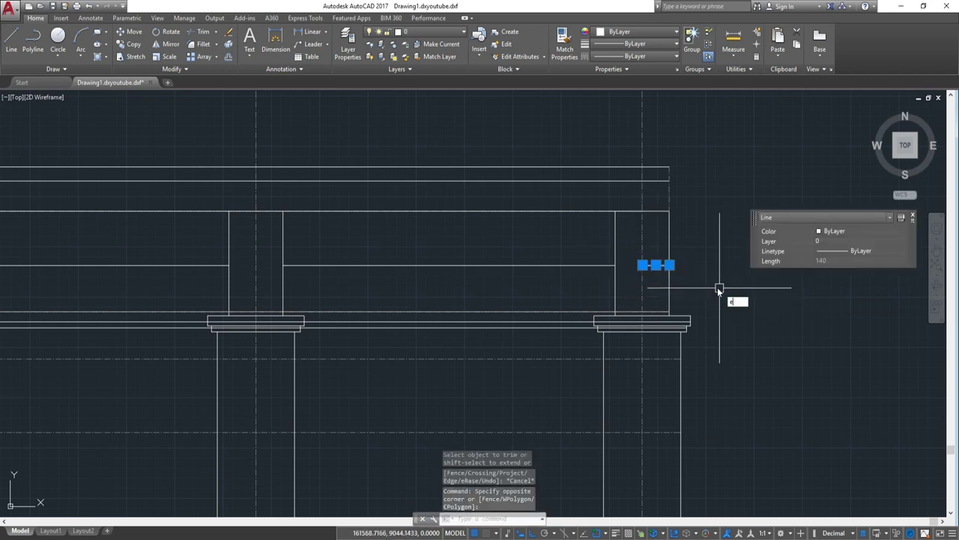
pyautogui.press('Return')
pyautogui.scroll(-1, 717, 287)
pyautogui.scroll(-1, 510, 315)
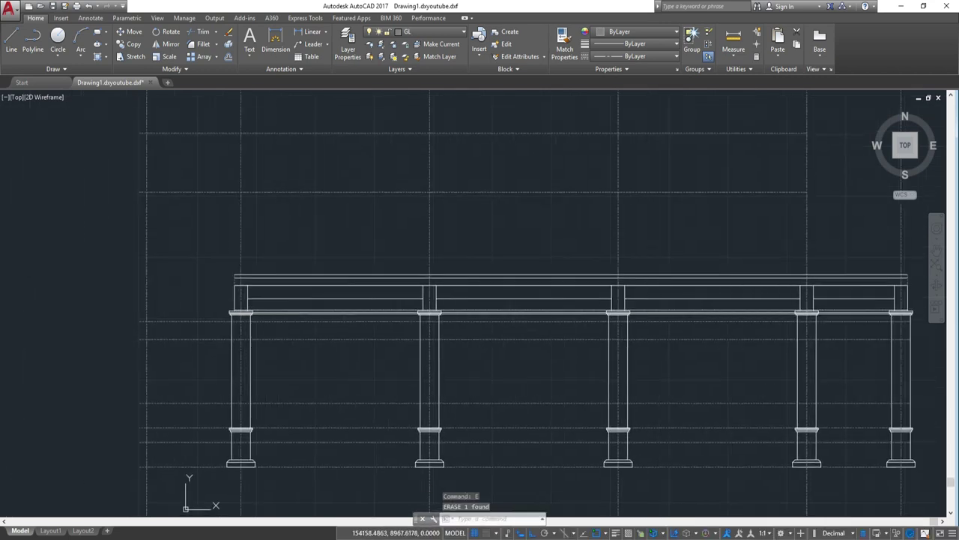
pyautogui.scroll(-1, 583, 303)
pyautogui.scroll(-1, 589, 300)
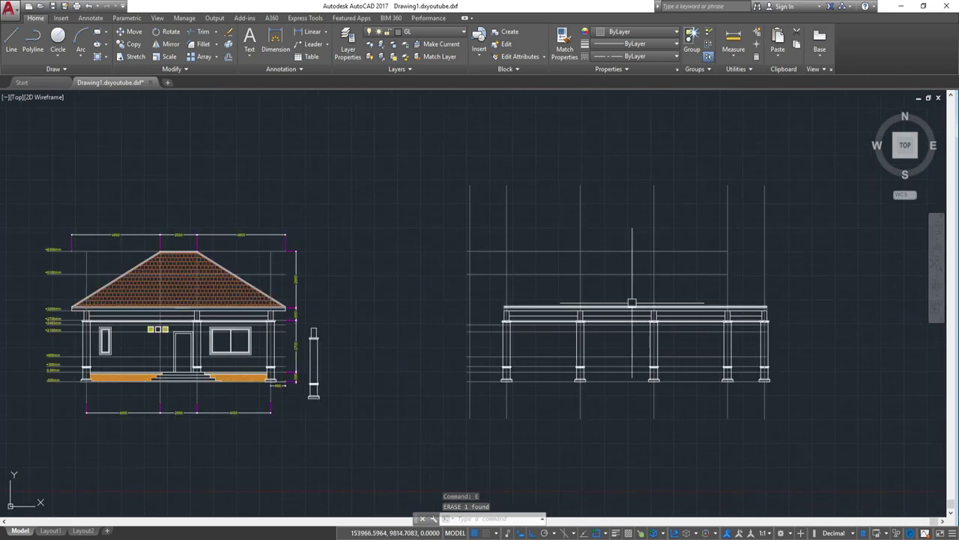
pyautogui.moveTo(630, 306)
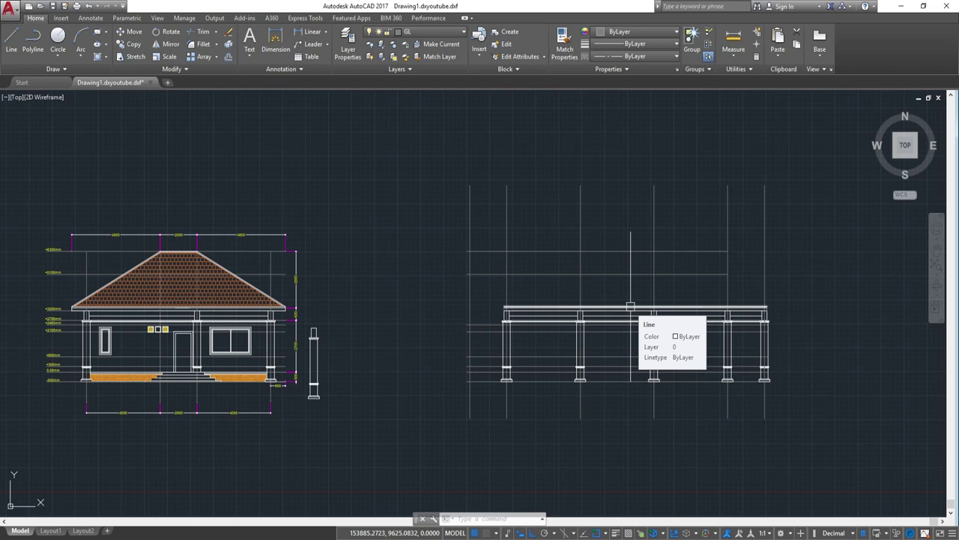
pyautogui.scroll(5, 645, 285)
pyautogui.scroll(-1, 674, 236)
pyautogui.scroll(3, 687, 236)
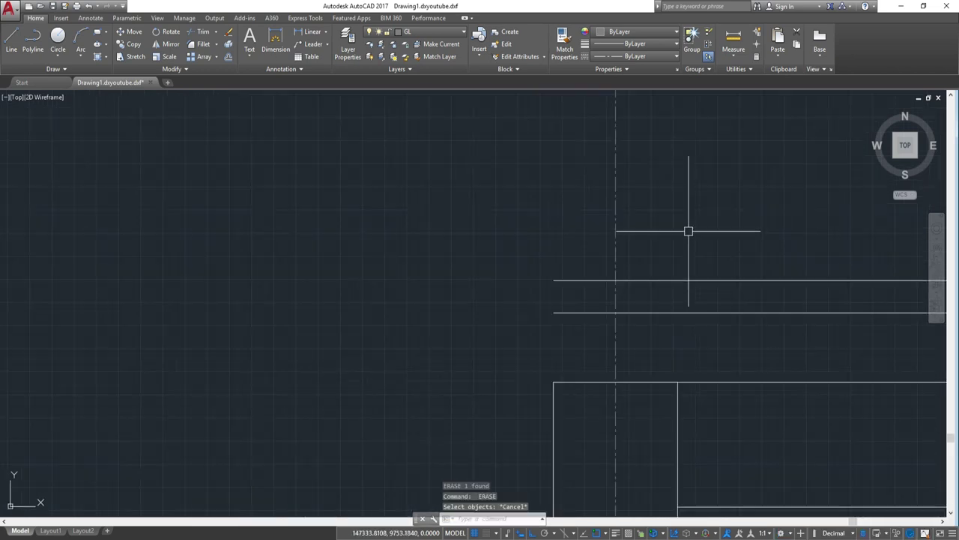
# Step: Draw a vertical line down from the beam's end point
pyautogui.write('l')
pyautogui.press('Return')
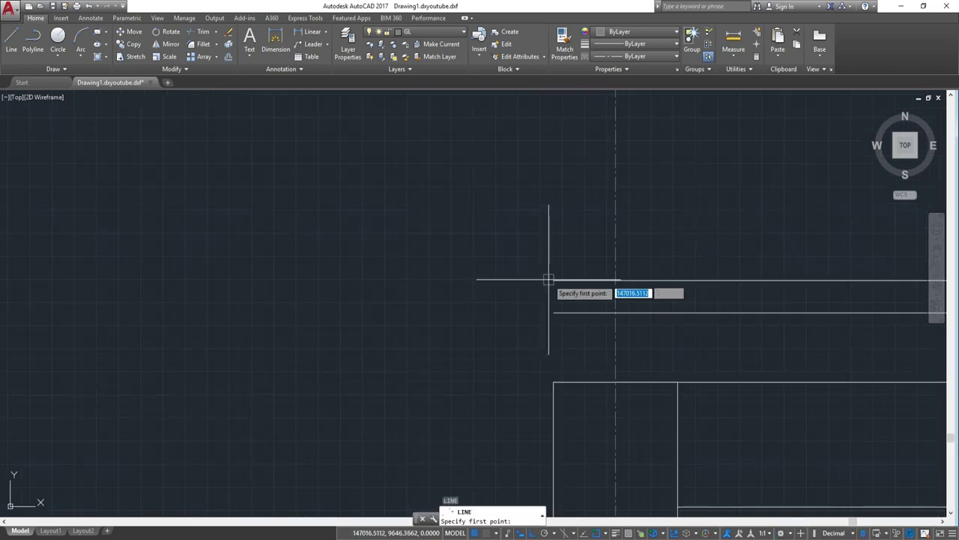
pyautogui.click(554, 281)
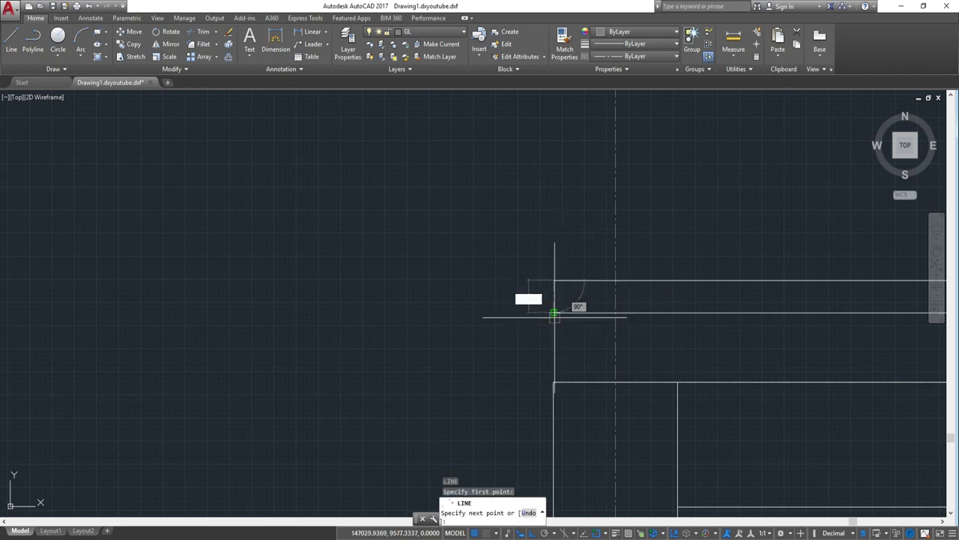
pyautogui.click(554, 382)
pyautogui.scroll(-2, 552, 323)
pyautogui.scroll(-1, 480, 300)
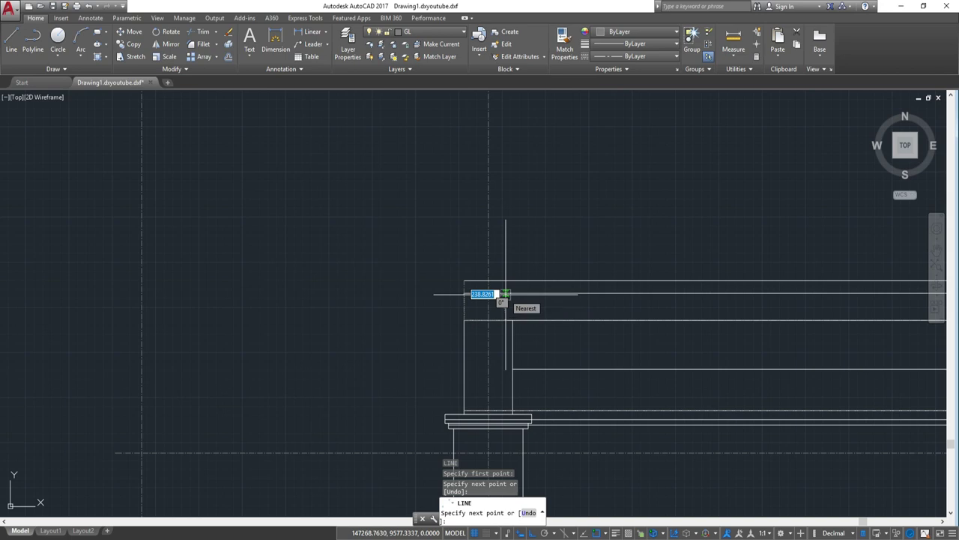
pyautogui.press('Escape')
pyautogui.scroll(2, 464, 277)
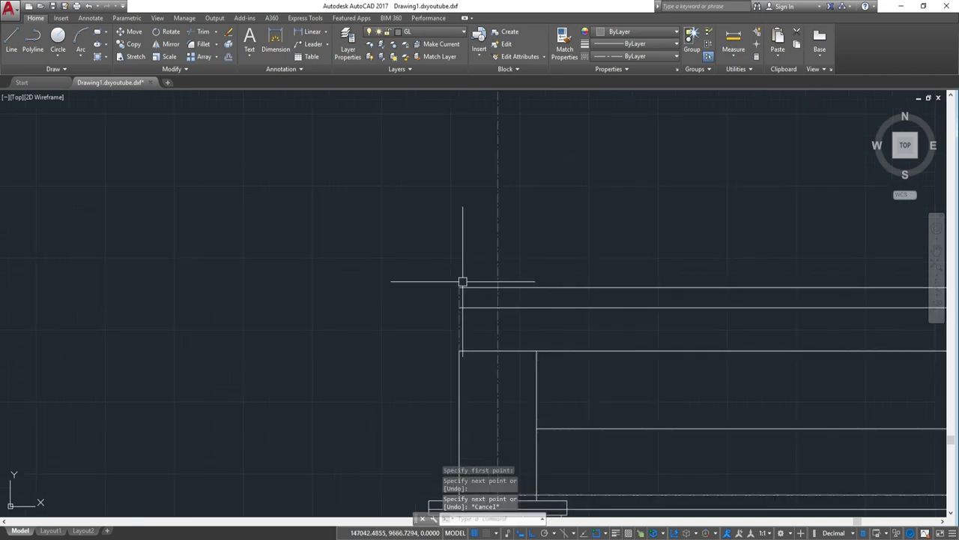
pyautogui.write('c')
# Step: Offset the end column's edge 800 to the left and erase the extra vertical line
pyautogui.press('Return')
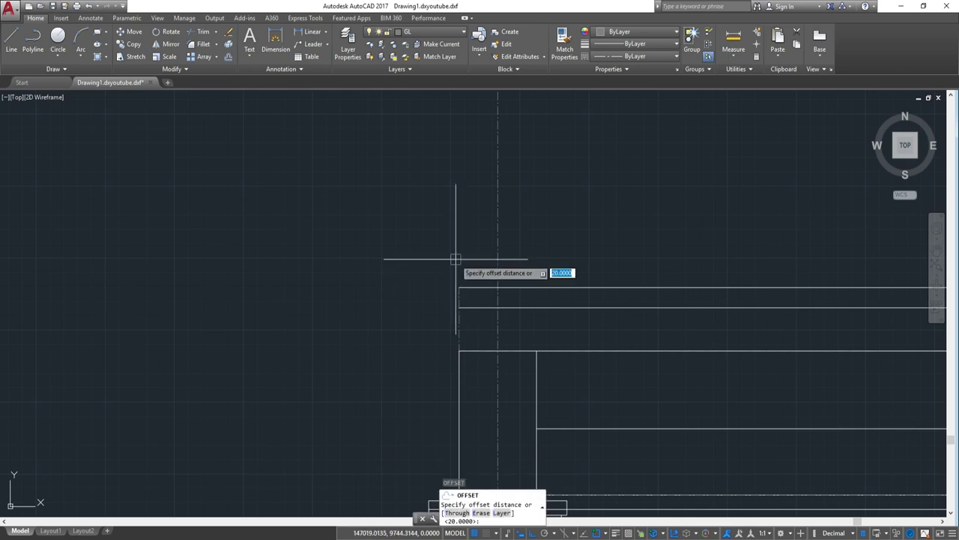
pyautogui.press('Escape')
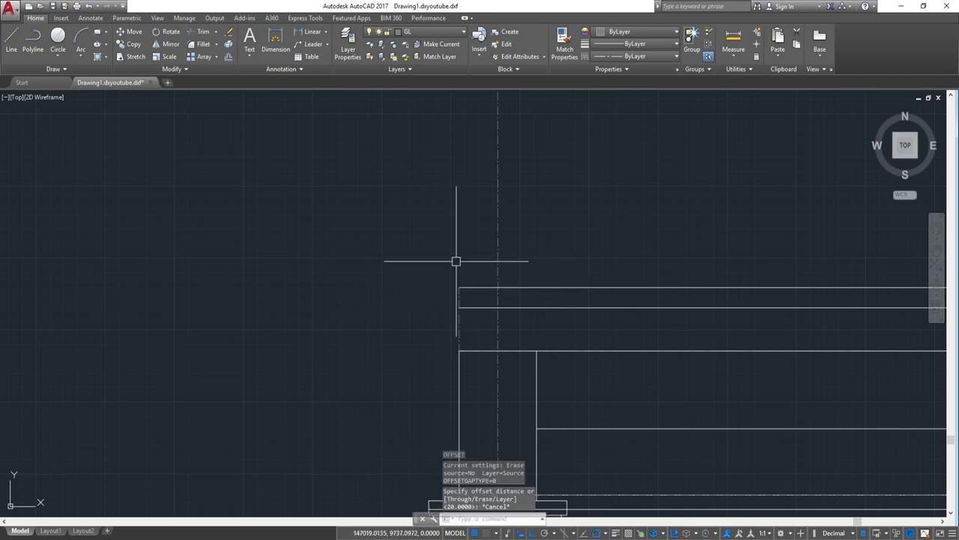
pyautogui.write('o')
pyautogui.press('Return')
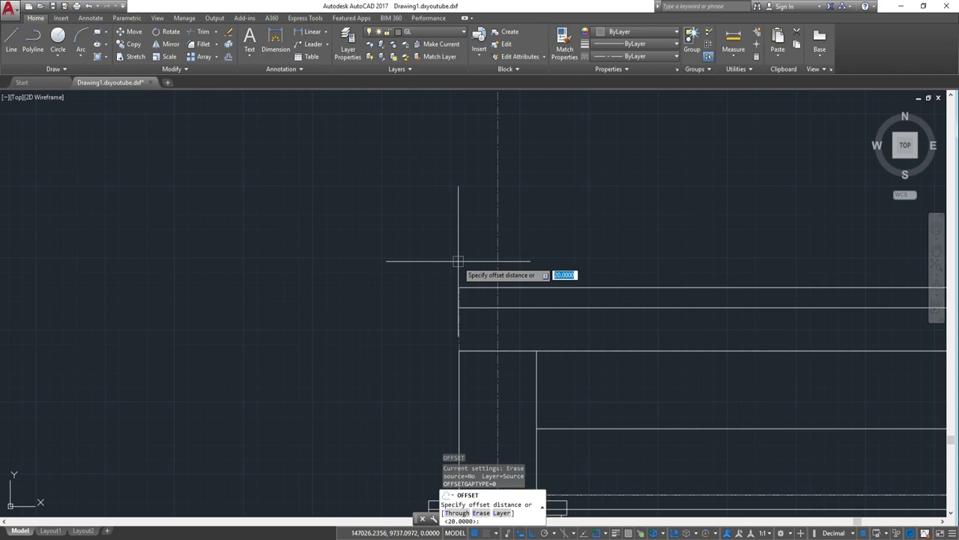
pyautogui.press('Return')
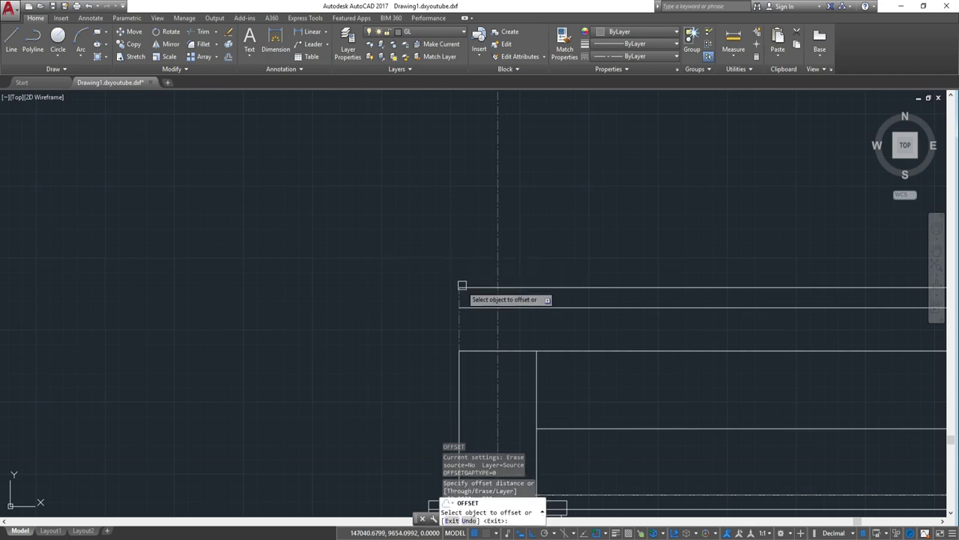
pyautogui.click(461, 290)
pyautogui.click(296, 281)
pyautogui.scroll(-2, 297, 282)
pyautogui.moveTo(297, 282); pyautogui.dragTo(356, 258, button='middle')
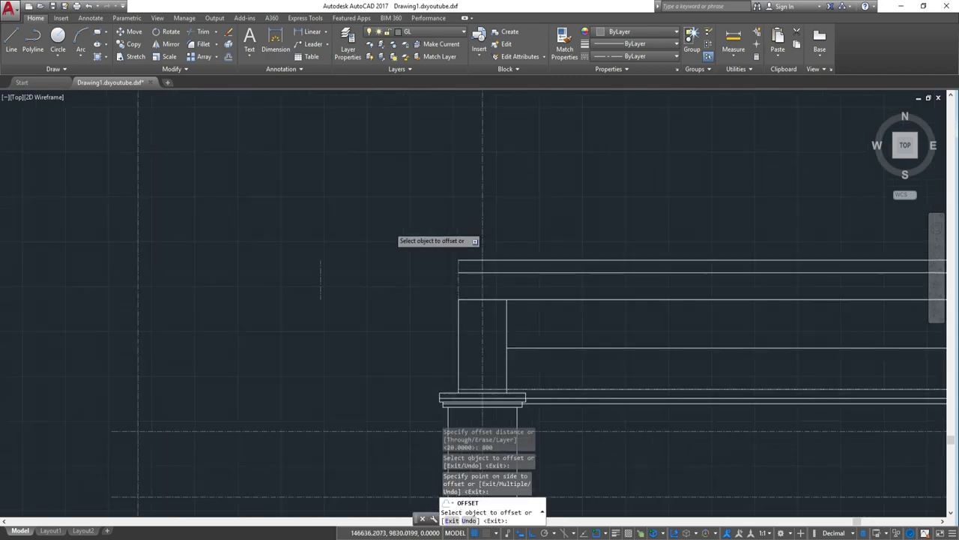
pyautogui.scroll(2, 392, 236)
pyautogui.press('Escape')
pyautogui.click(497, 285)
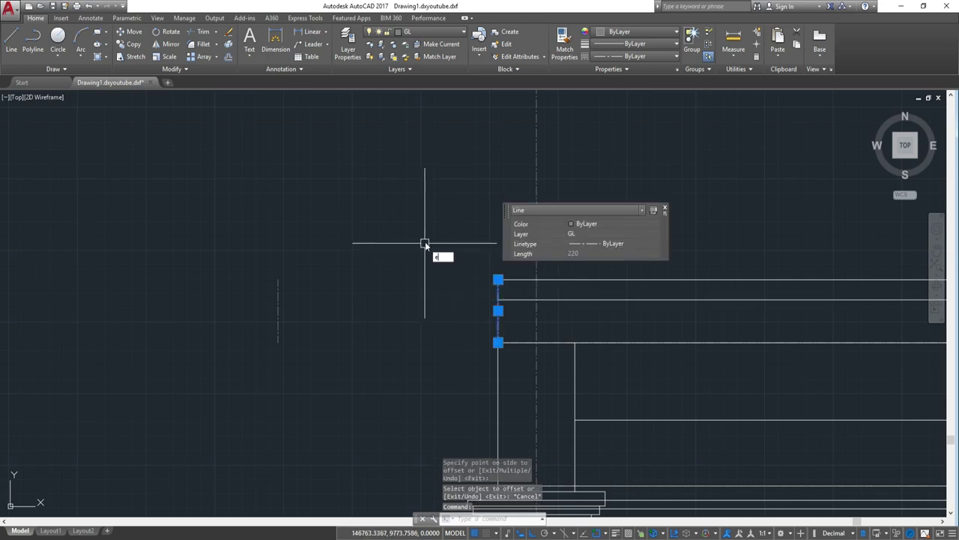
pyautogui.press('Return')
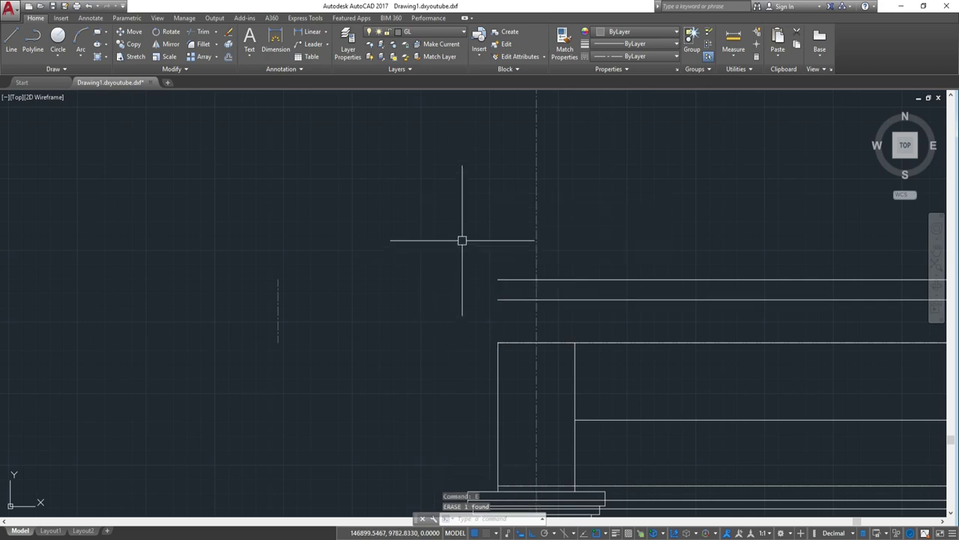
pyautogui.write('EX')
# Step: Extend both beam lines to the 800 offset line and remove short leftovers at the end
pyautogui.press('Return')
pyautogui.press('Return')
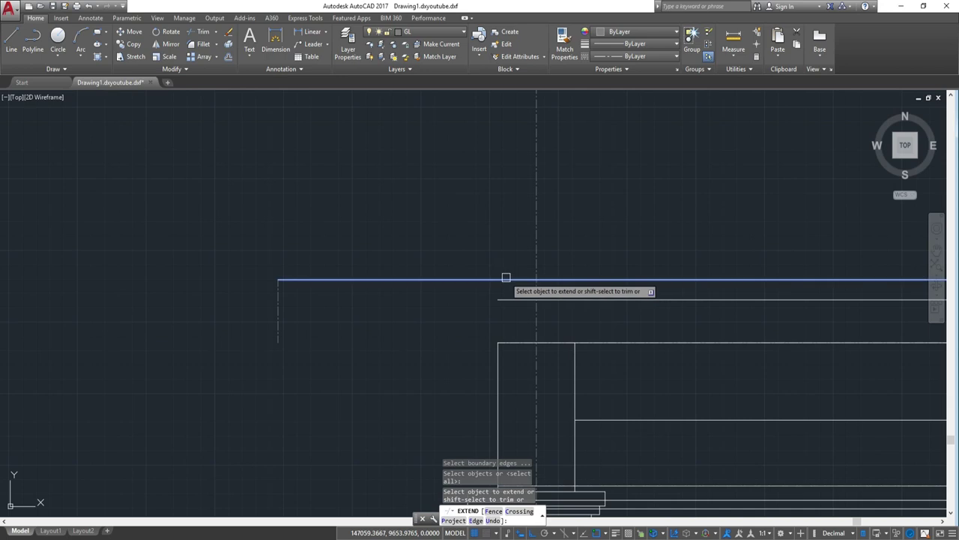
pyautogui.click(507, 280)
pyautogui.click(504, 298)
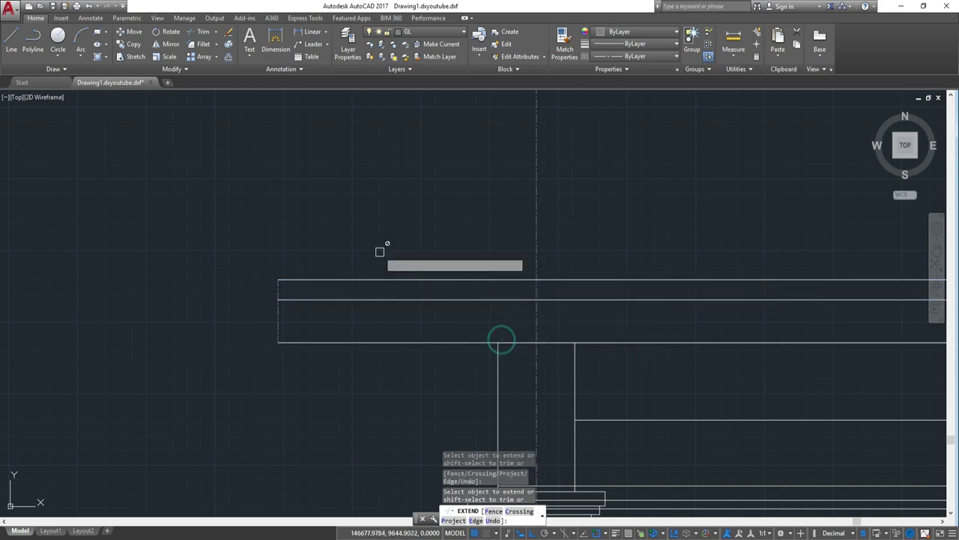
pyautogui.moveTo(322, 220); pyautogui.dragTo(398, 232, button='middle')
pyautogui.click(276, 237)
pyautogui.click(373, 319)
pyautogui.press('Escape')
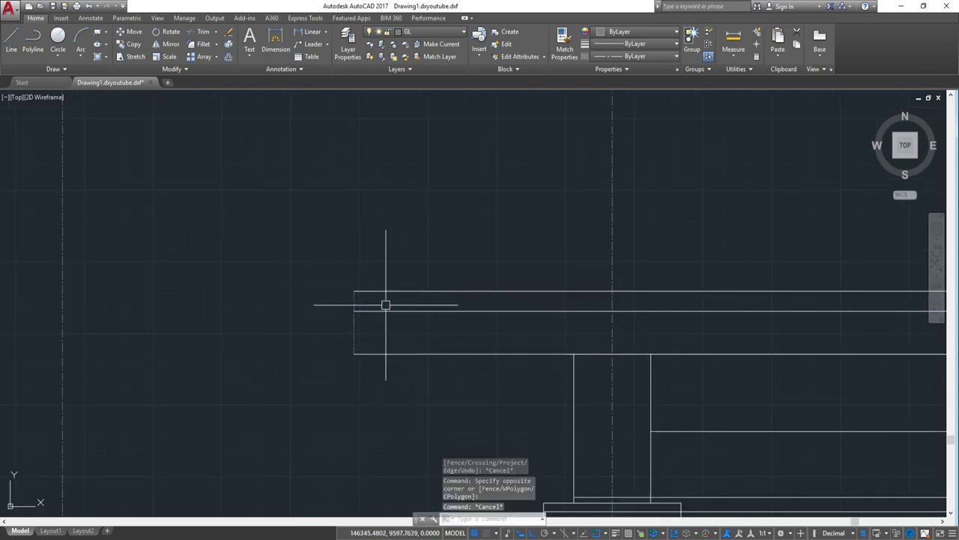
# Step: Start matching properties from a line with MA, then cancel it
pyautogui.write('ma')
pyautogui.press('Return')
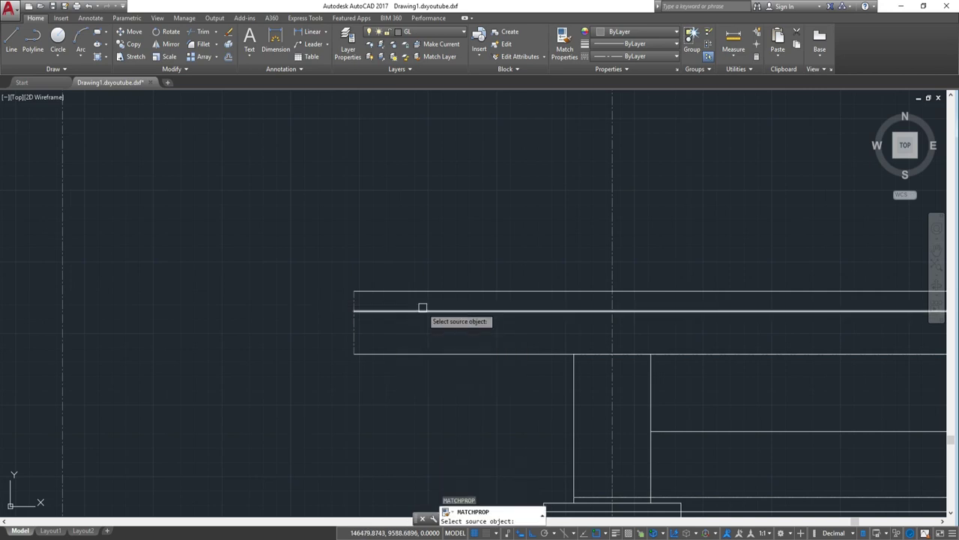
pyautogui.click(422, 306)
pyautogui.scroll(-2, 390, 300)
pyautogui.press('Escape')
pyautogui.scroll(-1, 416, 260)
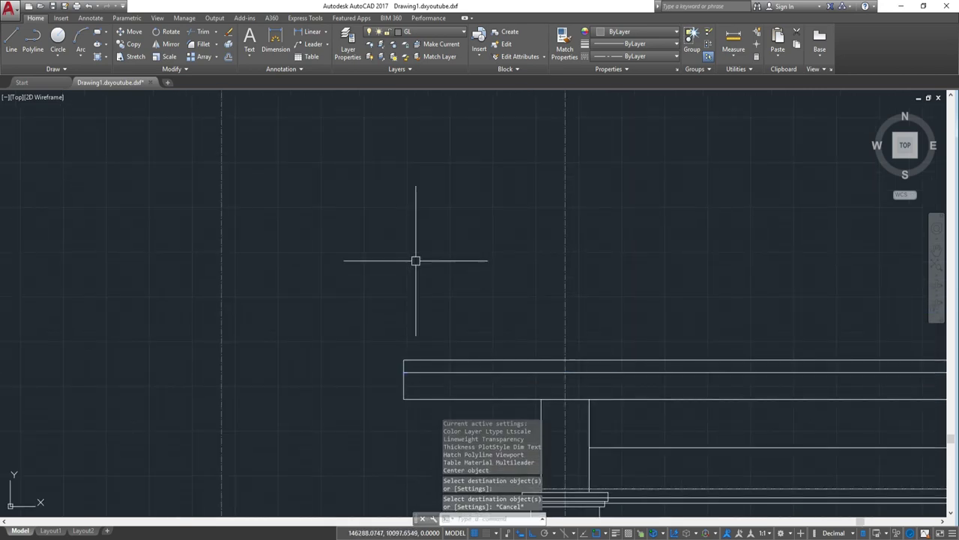
pyautogui.scroll(-1, 435, 277)
pyautogui.scroll(2, 412, 330)
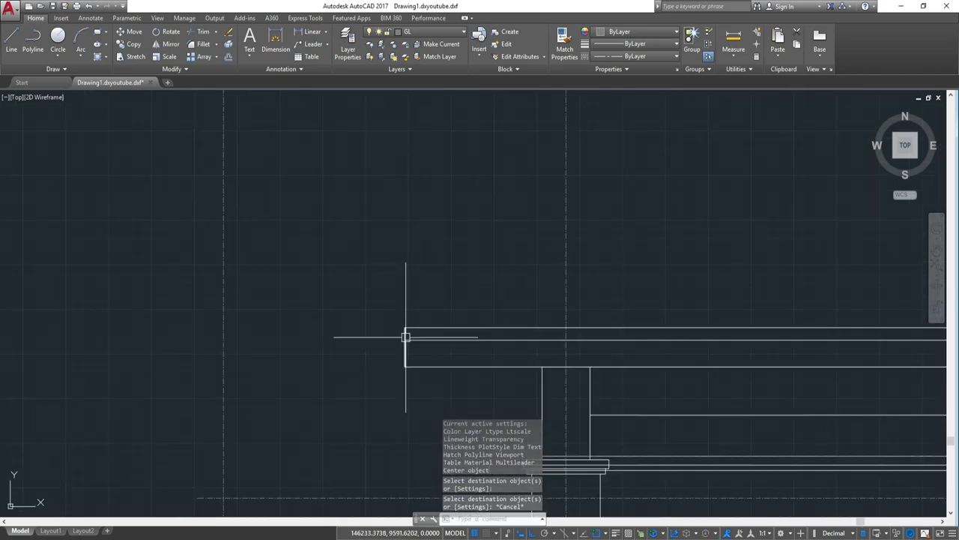
# Step: Offset the new beam's left edge 6800 to the right
pyautogui.write('o')
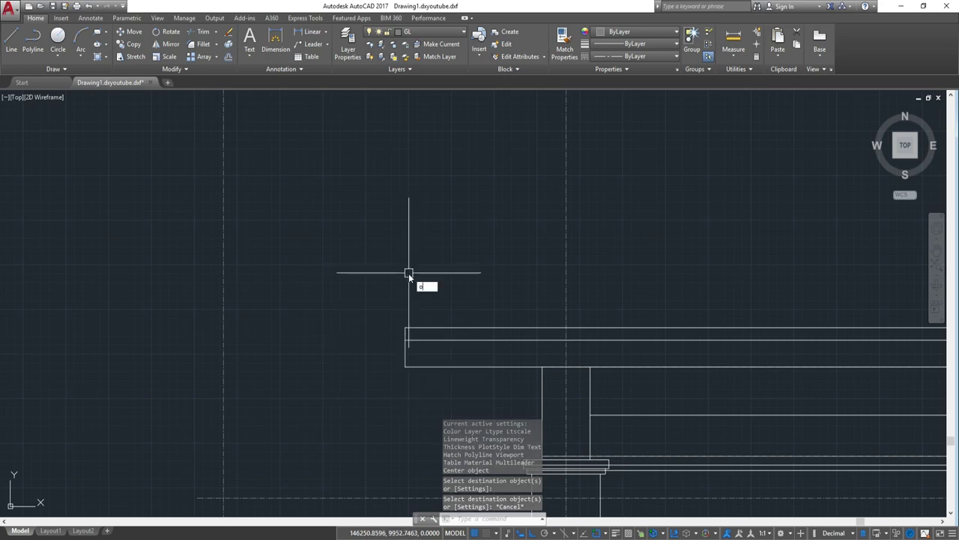
pyautogui.press('Return')
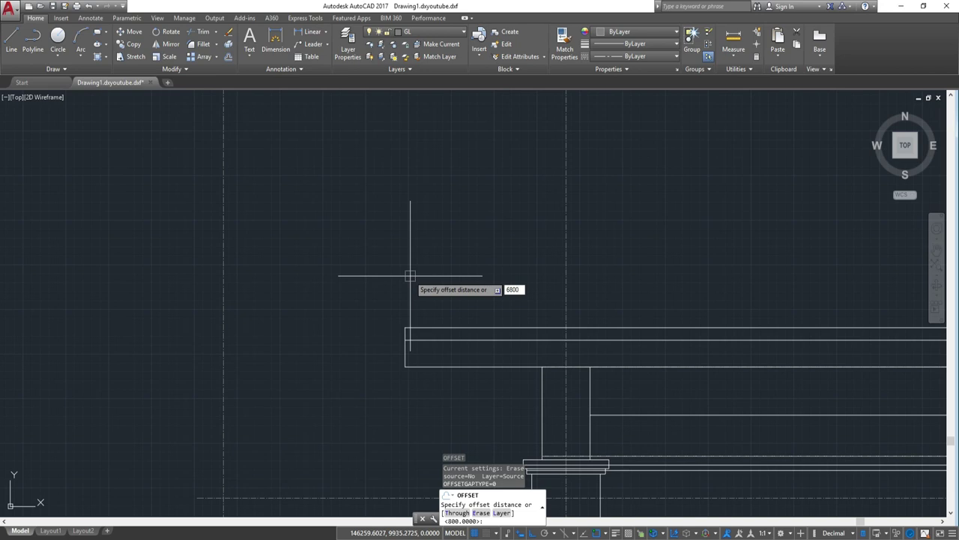
pyautogui.press('Return')
pyautogui.click(404, 351)
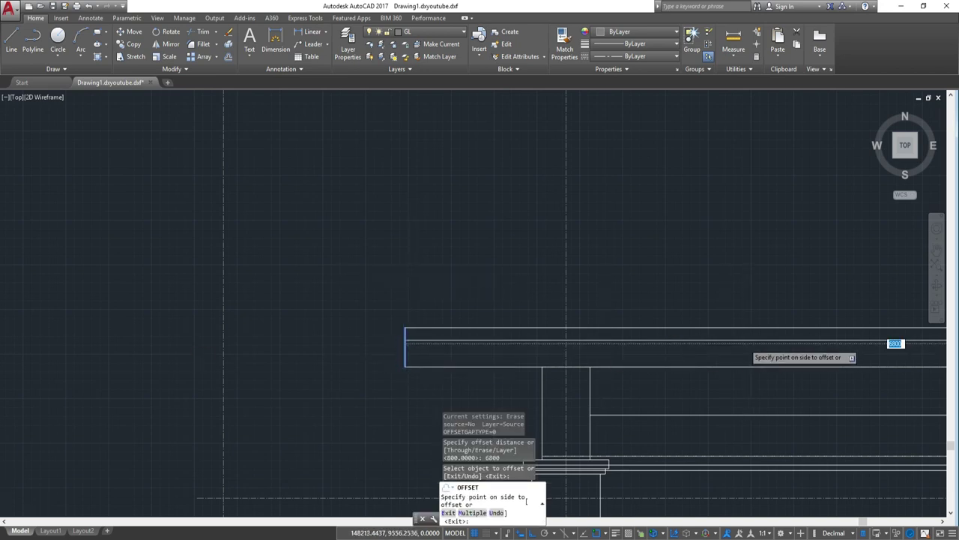
pyautogui.scroll(-1, 555, 334)
pyautogui.scroll(-2, 657, 328)
pyautogui.scroll(-1, 503, 322)
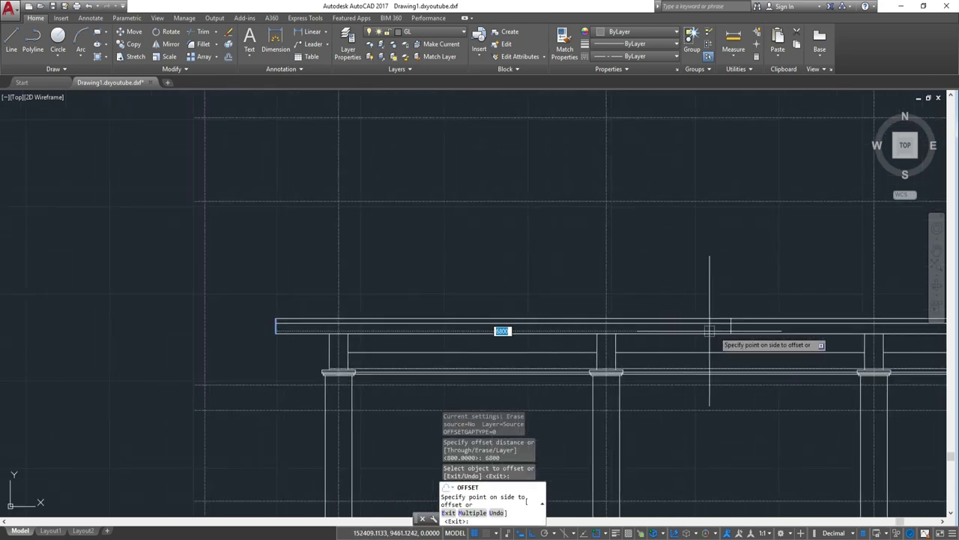
pyautogui.click(735, 292)
pyautogui.press('Escape')
pyautogui.scroll(3, 738, 274)
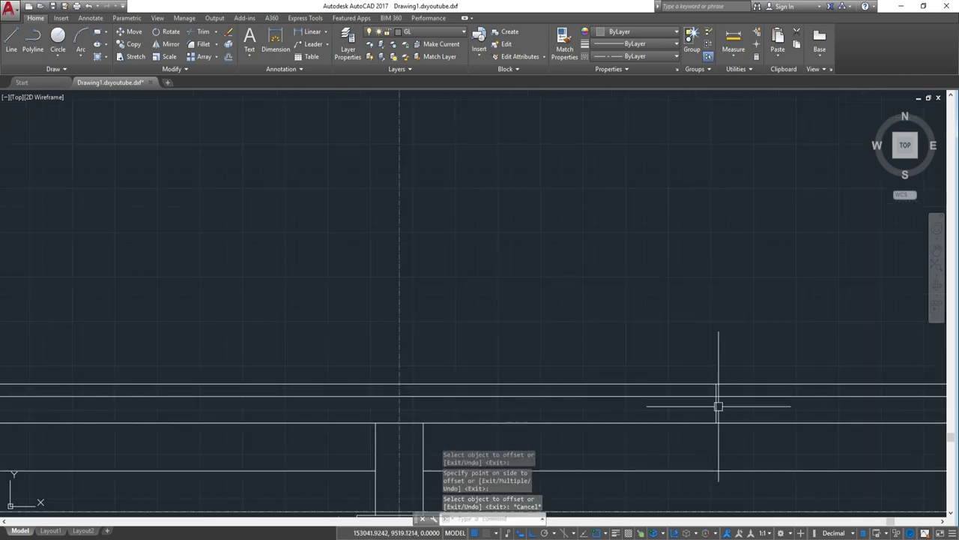
# Step: Stretch the offset vertical line's top end upward, well above the beam
pyautogui.click(718, 406)
pyautogui.click(716, 383)
pyautogui.scroll(-1, 719, 332)
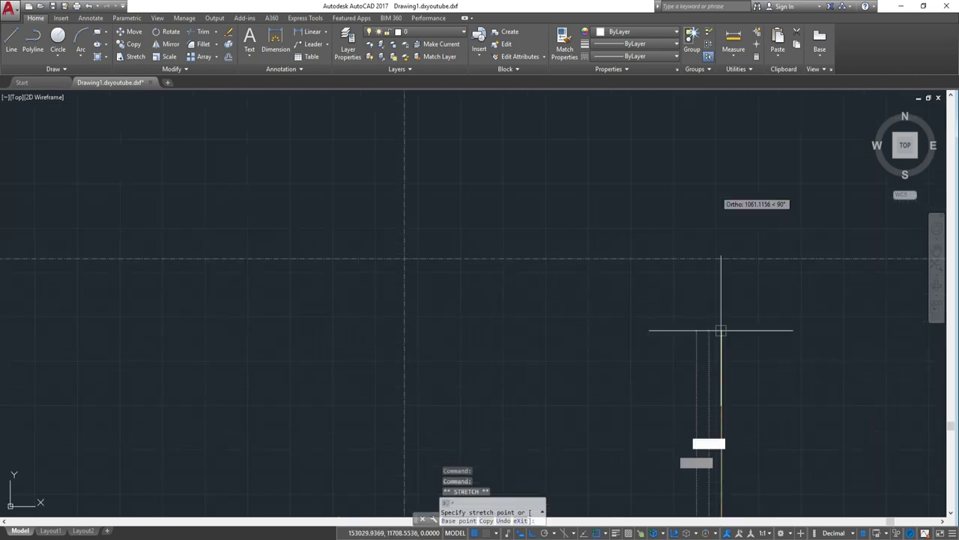
pyautogui.scroll(2, 711, 247)
pyautogui.press('Escape')
pyautogui.scroll(-2, 734, 215)
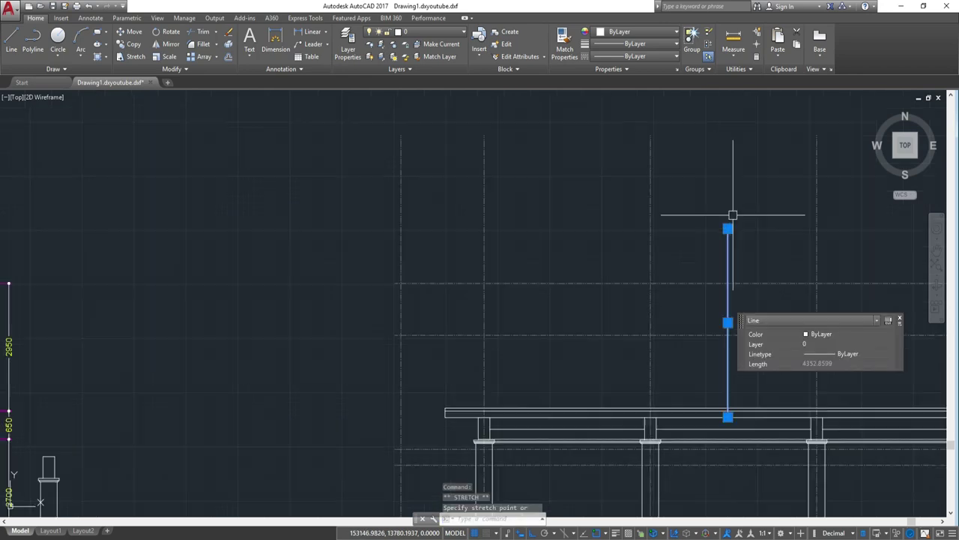
pyautogui.press('Escape')
pyautogui.scroll(-2, 731, 255)
pyautogui.scroll(3, 733, 332)
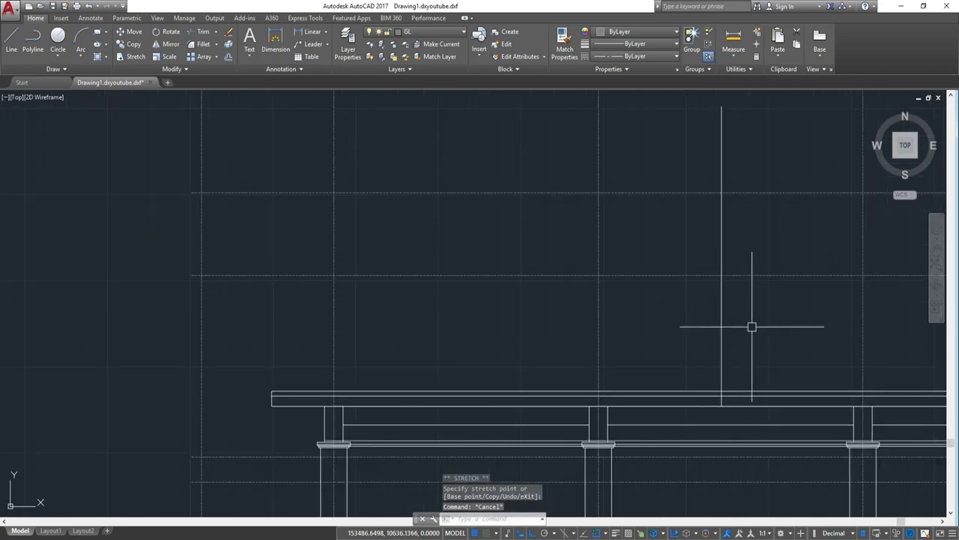
pyautogui.scroll(-2, 749, 327)
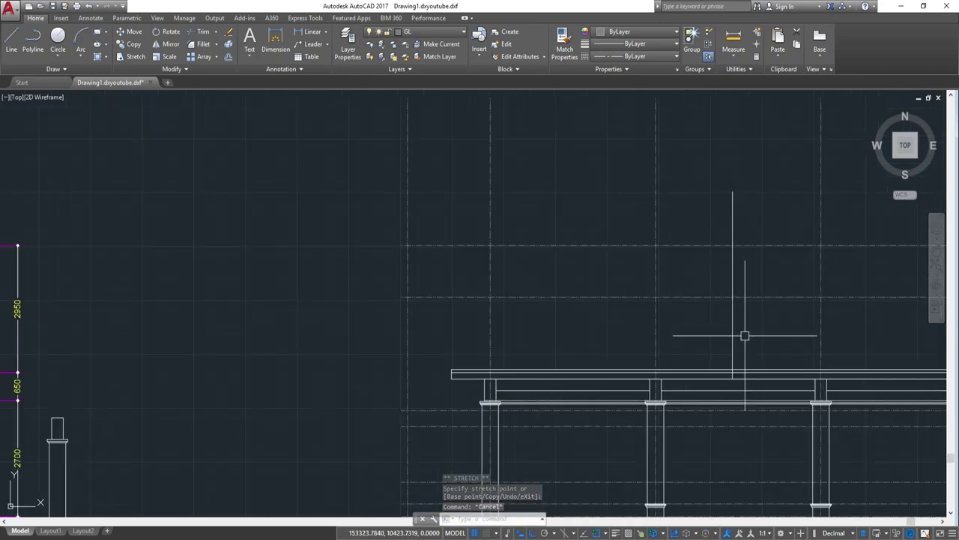
pyautogui.scroll(2, 744, 335)
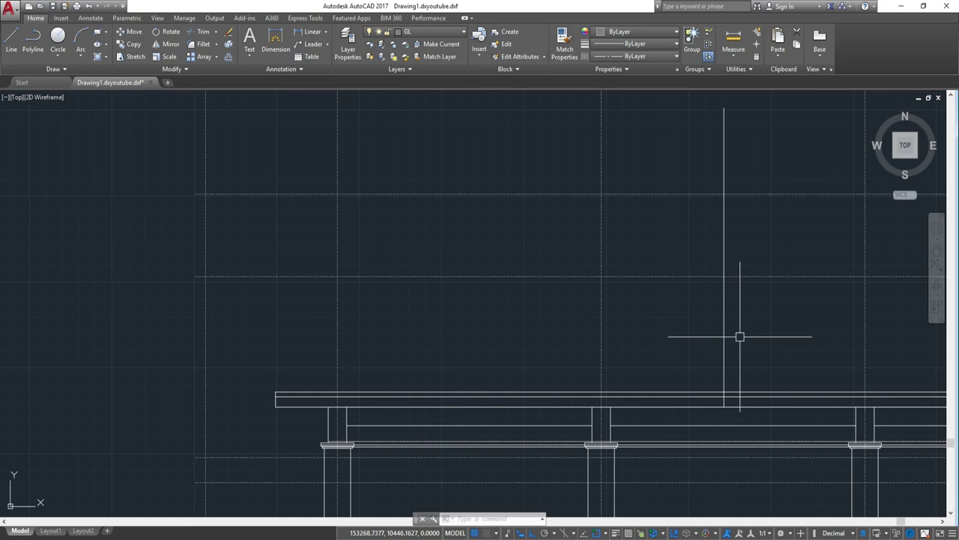
pyautogui.scroll(-4, 740, 336)
pyautogui.scroll(-2, 680, 295)
pyautogui.scroll(4, 653, 332)
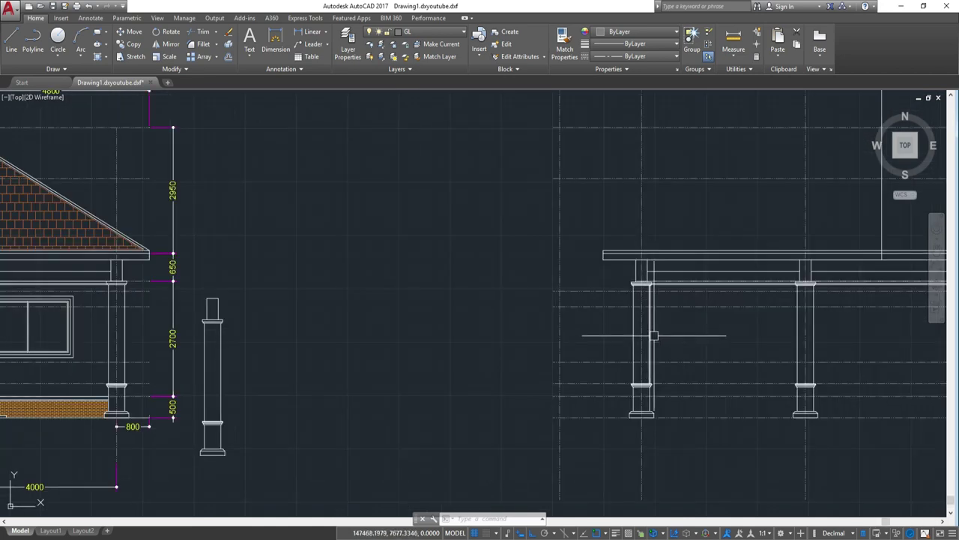
pyautogui.scroll(2, 664, 343)
pyautogui.press('Return')
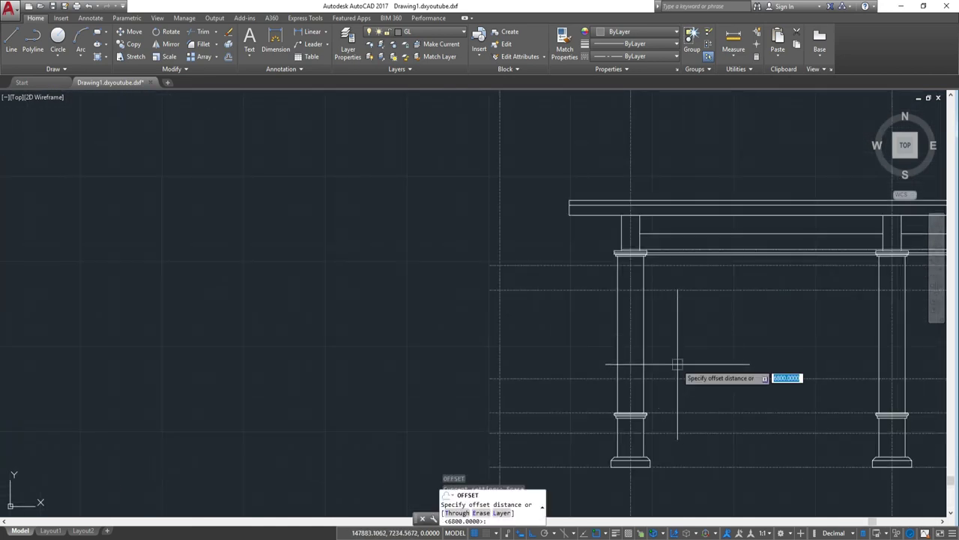
pyautogui.moveTo(678, 366); pyautogui.dragTo(627, 385, button='middle')
pyautogui.write('63')
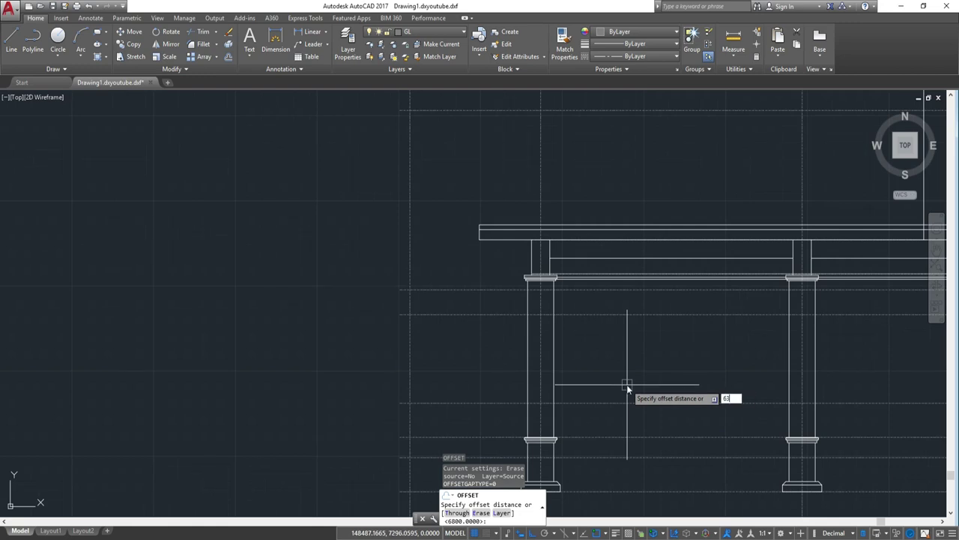
pyautogui.write('oo')
pyautogui.press('BackSpace')
pyautogui.write('00')
pyautogui.press('Return')
pyautogui.scroll(-5, 627, 387)
pyautogui.moveTo(630, 389); pyautogui.dragTo(731, 351, button='middle')
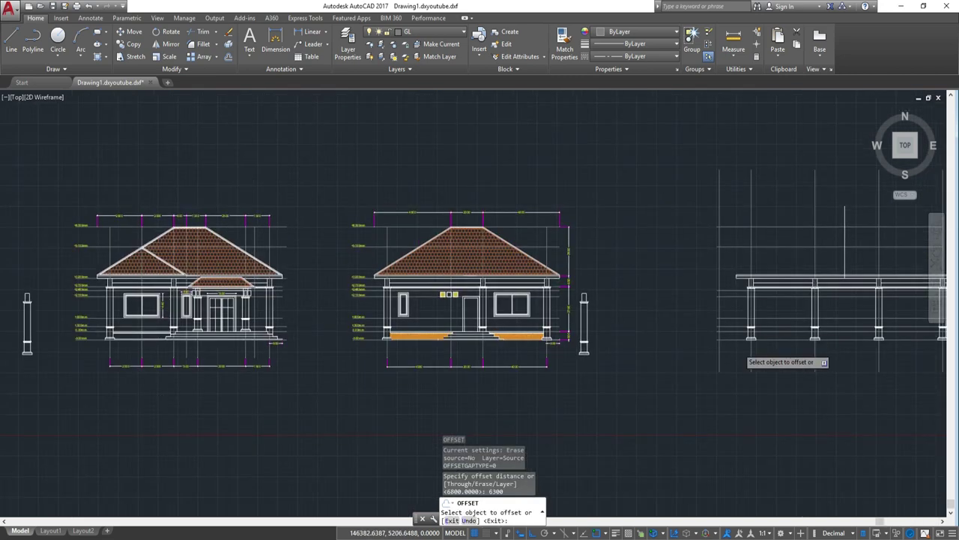
pyautogui.scroll(4, 739, 348)
pyautogui.click(739, 326)
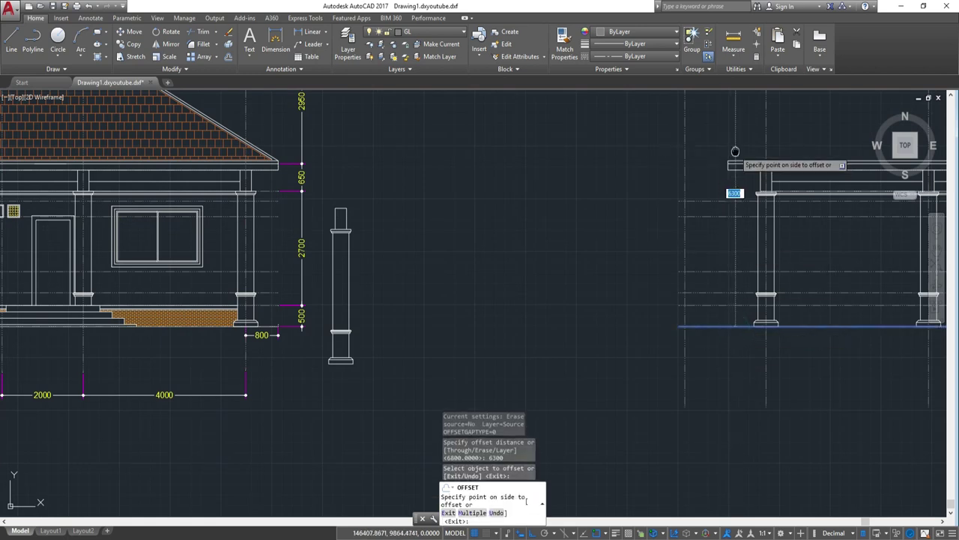
pyautogui.moveTo(731, 135); pyautogui.dragTo(717, 350, button='middle')
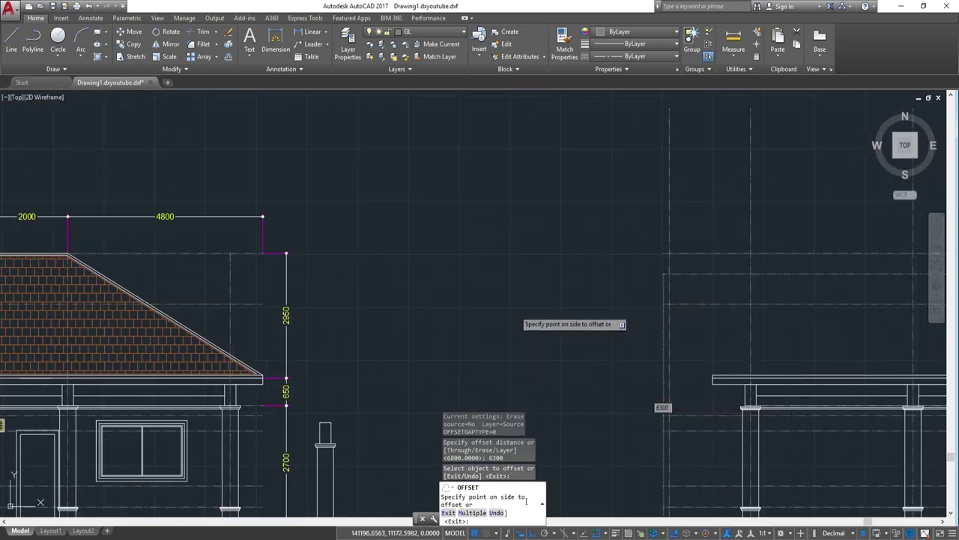
pyautogui.press('Escape')
pyautogui.scroll(-2, 622, 334)
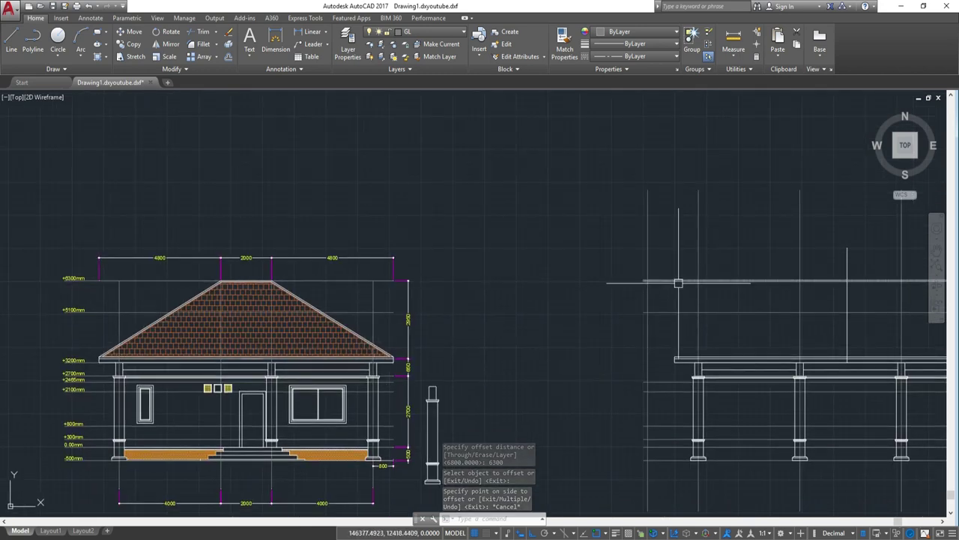
# Step: Extend the +5300mm horizontal line rightward to meet the vertical guide
pyautogui.click(391, 282)
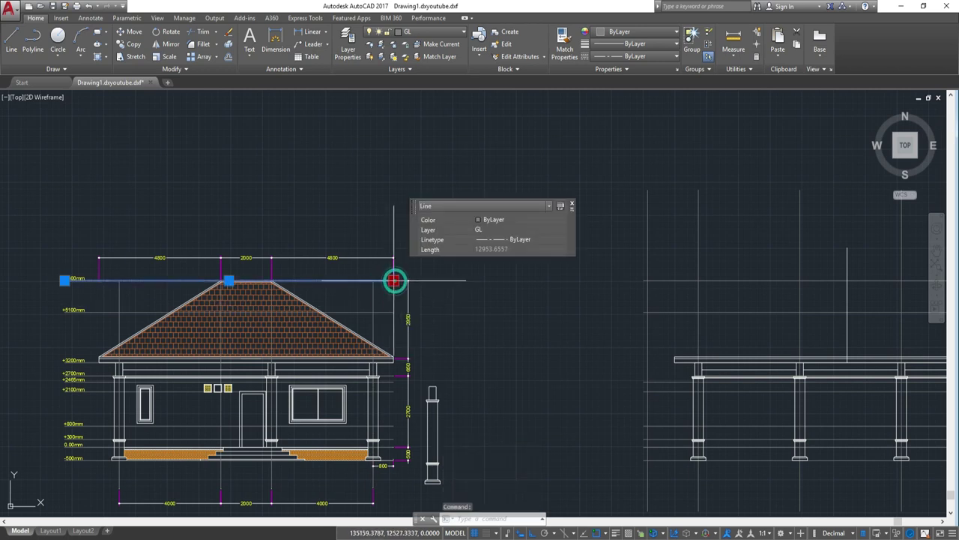
pyautogui.click(394, 281)
pyautogui.moveTo(711, 281); pyautogui.dragTo(600, 284, button='middle')
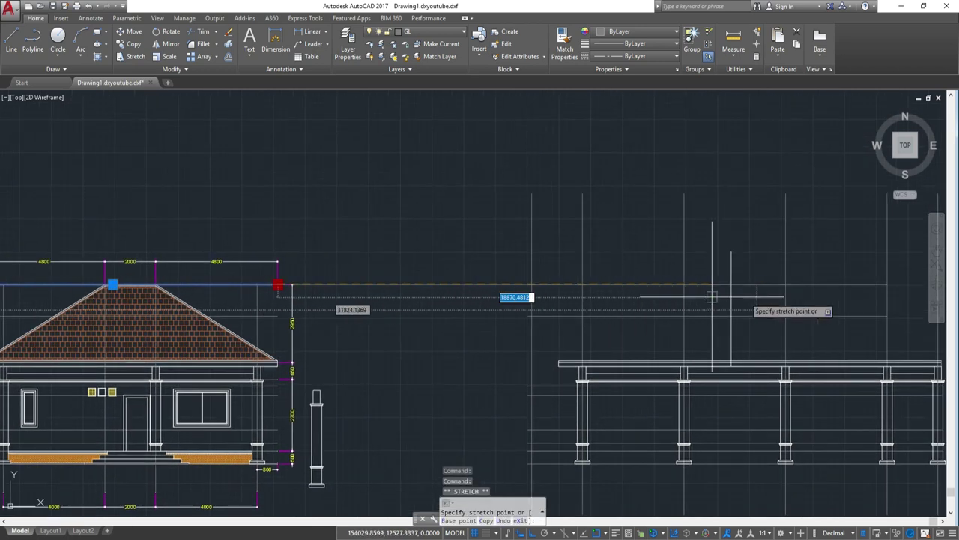
pyautogui.scroll(5, 731, 284)
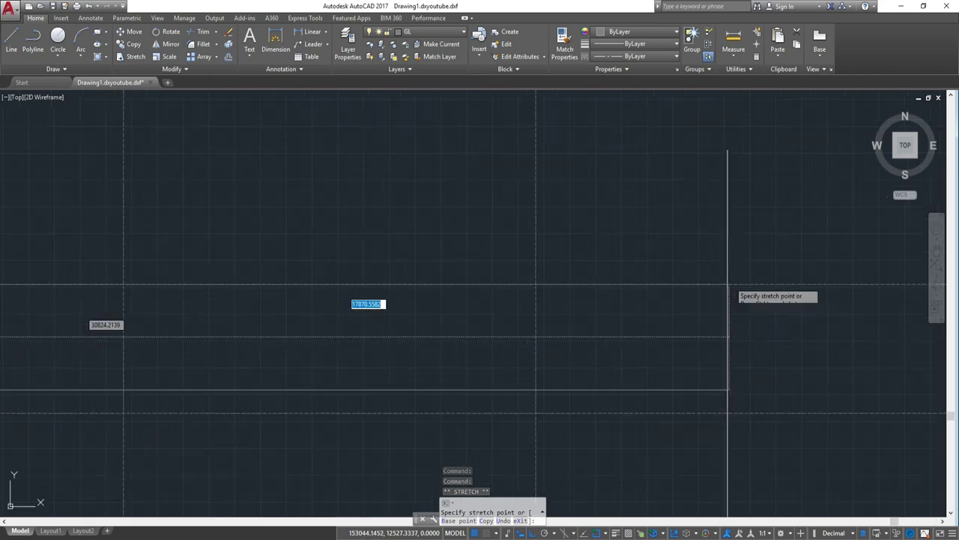
pyautogui.click(724, 286)
pyautogui.press('Escape')
pyautogui.scroll(-2, 669, 259)
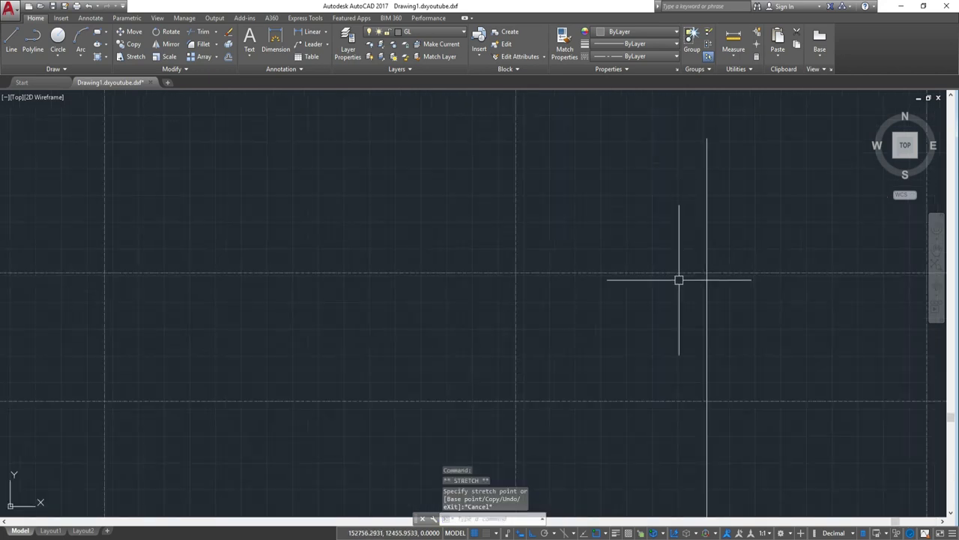
# Step: Draw the sloped roof line from the guide intersection down to the beam's left corner
pyautogui.write('l')
pyautogui.press('Return')
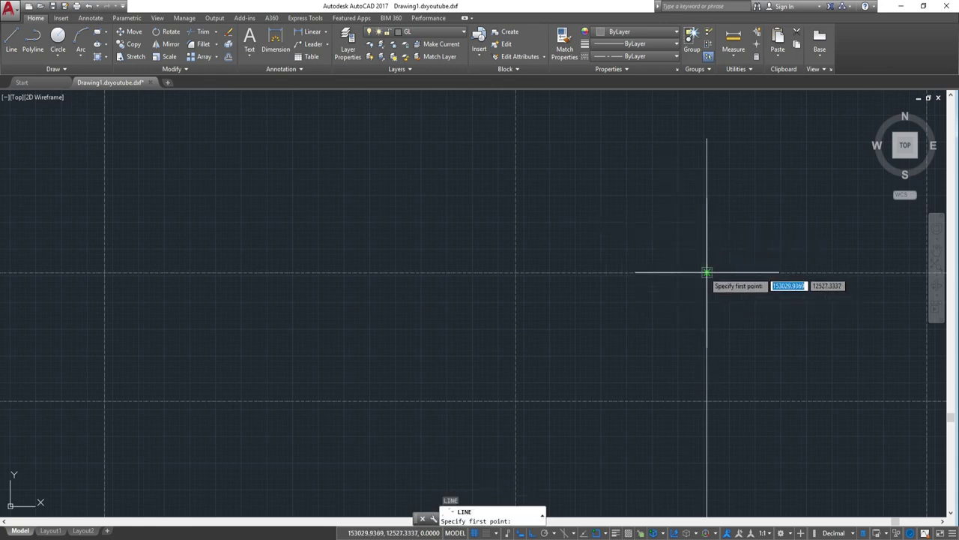
pyautogui.click(706, 276)
pyautogui.scroll(-2, 583, 320)
pyautogui.scroll(-2, 583, 320)
pyautogui.scroll(3, 625, 293)
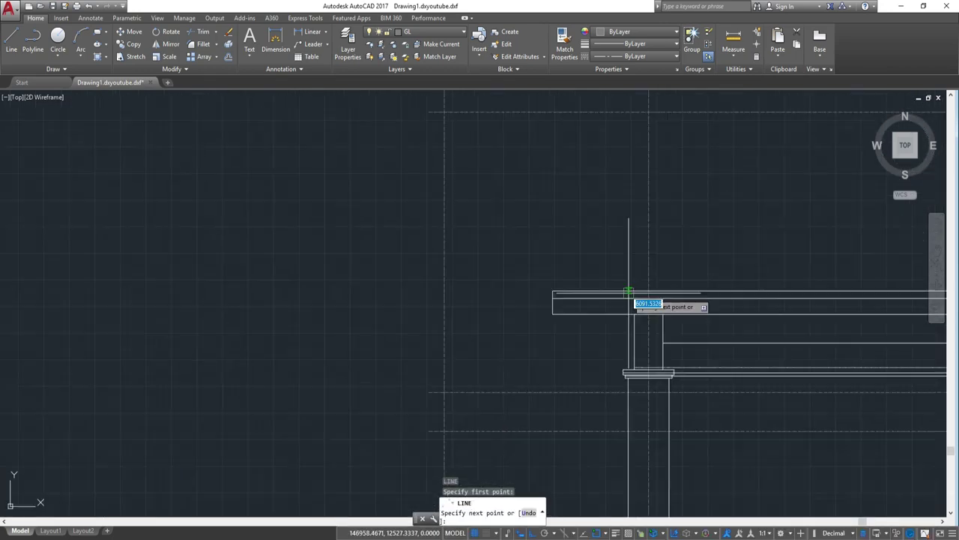
pyautogui.scroll(2, 552, 261)
pyautogui.click(506, 289)
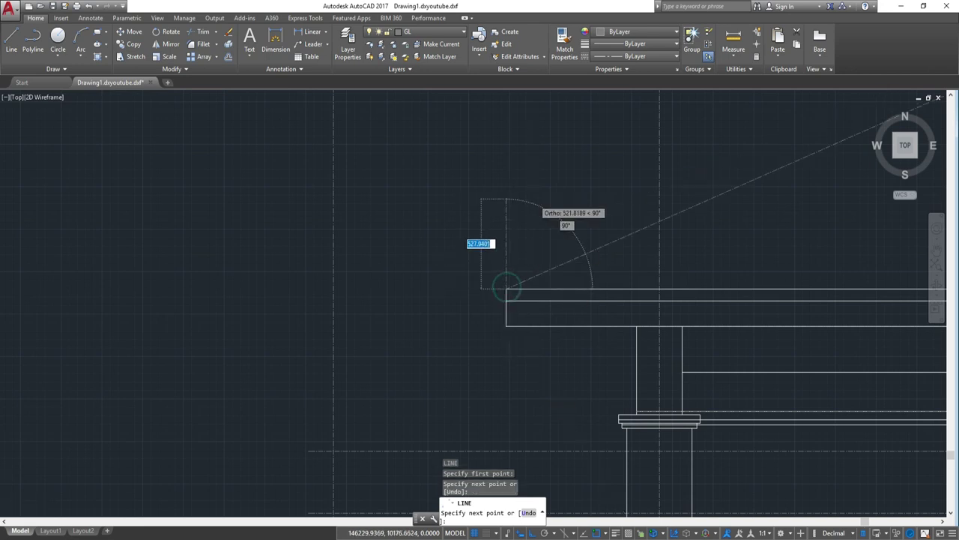
pyautogui.scroll(-2, 507, 278)
pyautogui.scroll(-3, 509, 218)
pyautogui.press('Escape')
# Step: Try matching properties from the beam, then cancel the match
pyautogui.moveTo(412, 257); pyautogui.dragTo(667, 280, button='middle')
pyautogui.scroll(5, 446, 262)
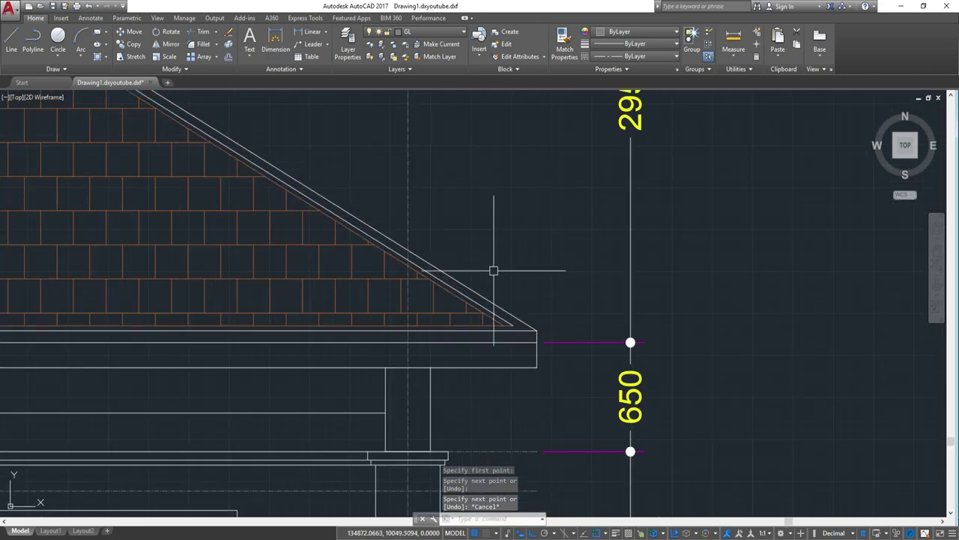
pyautogui.scroll(-5, 533, 311)
pyautogui.scroll(2, 610, 317)
pyautogui.scroll(3, 569, 284)
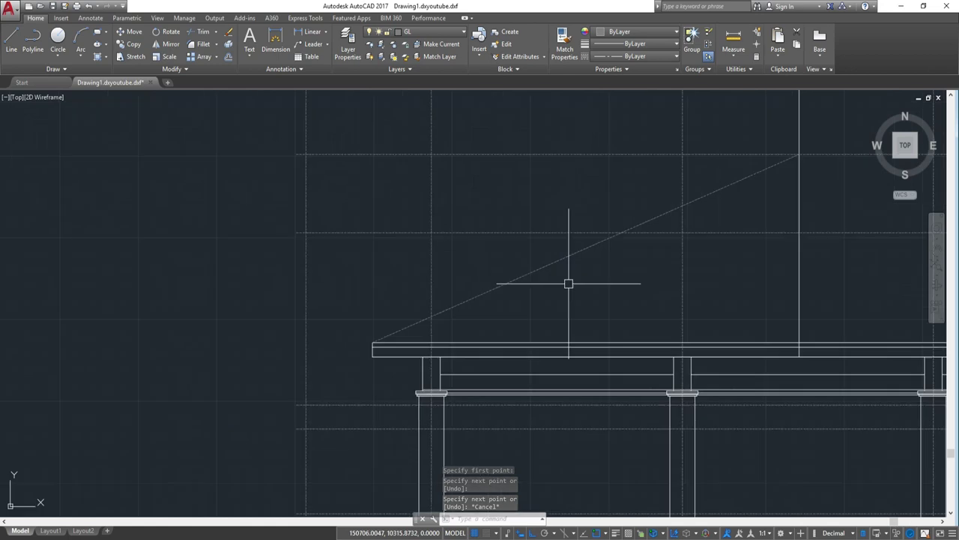
pyautogui.write('ma')
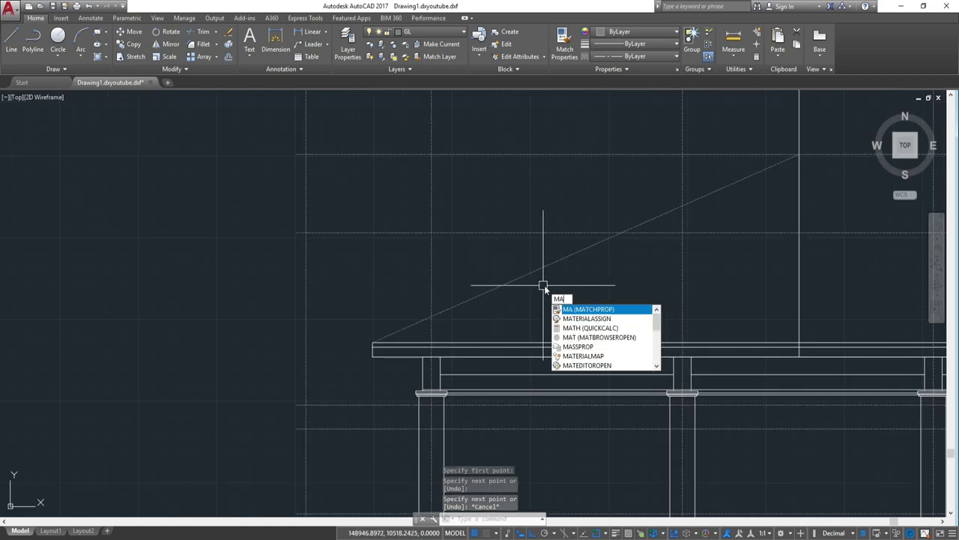
pyautogui.press('Return')
pyautogui.click(551, 343)
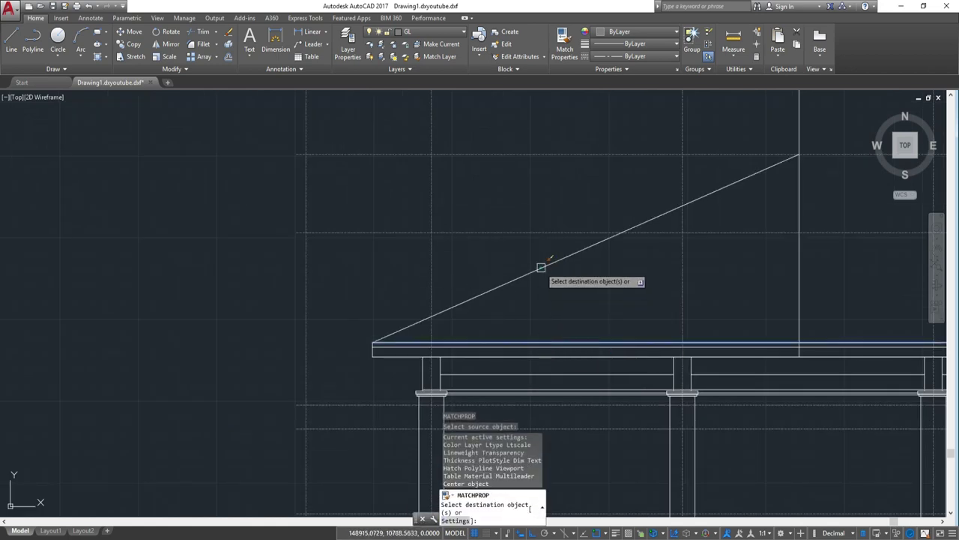
pyautogui.moveTo(772, 284); pyautogui.dragTo(629, 296, button='middle')
pyautogui.scroll(-2, 634, 289)
pyautogui.press('Escape')
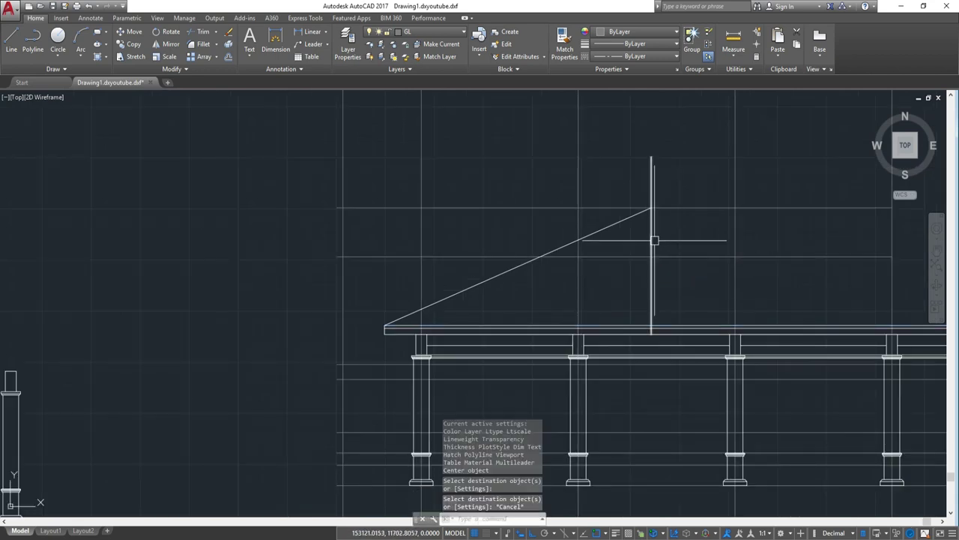
# Step: Erase the vertical line at the roof peak and select the sloped roof line
pyautogui.click(653, 240)
pyautogui.press('Return')
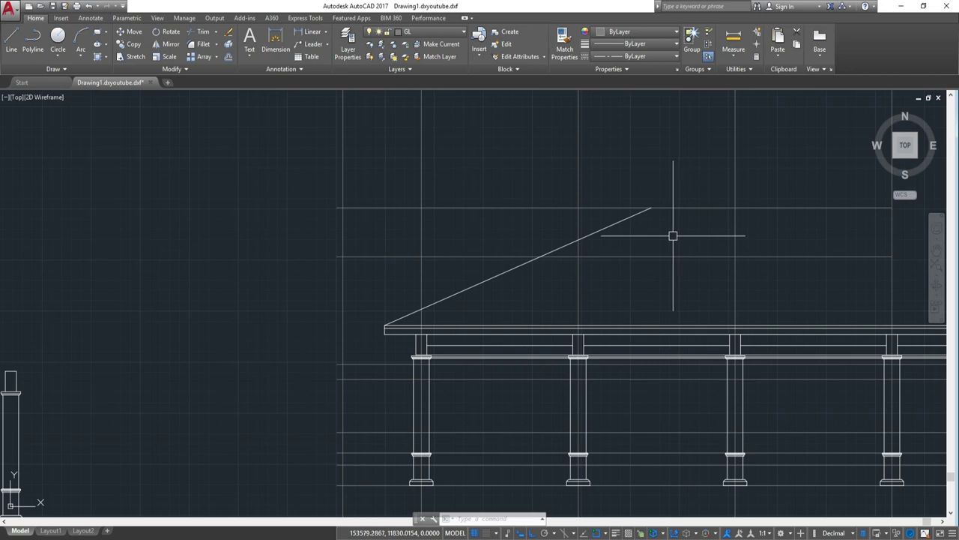
pyautogui.click(629, 216)
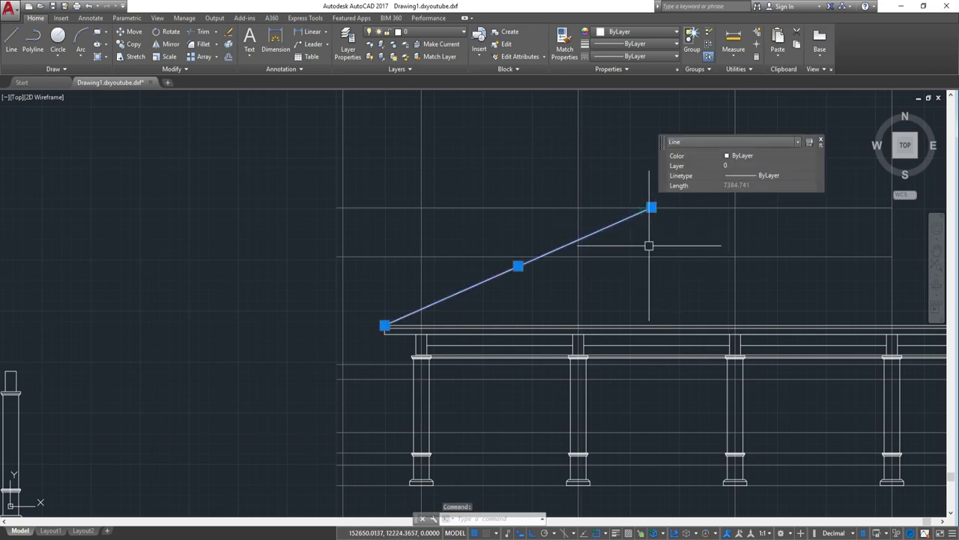
pyautogui.write('mi')
# Step: Mirror the sloped roof line about a vertical axis through the peak, keeping the original
pyautogui.press('Return')
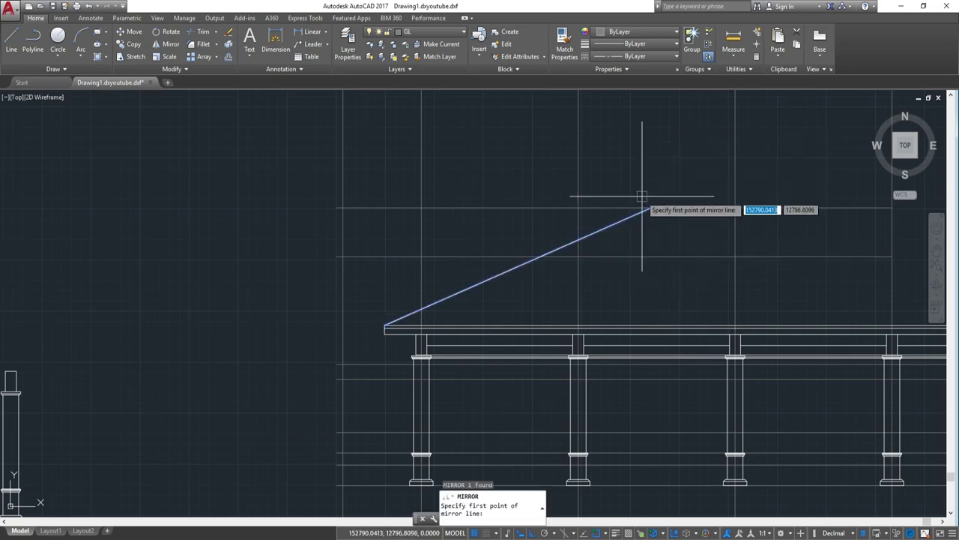
pyautogui.click(650, 209)
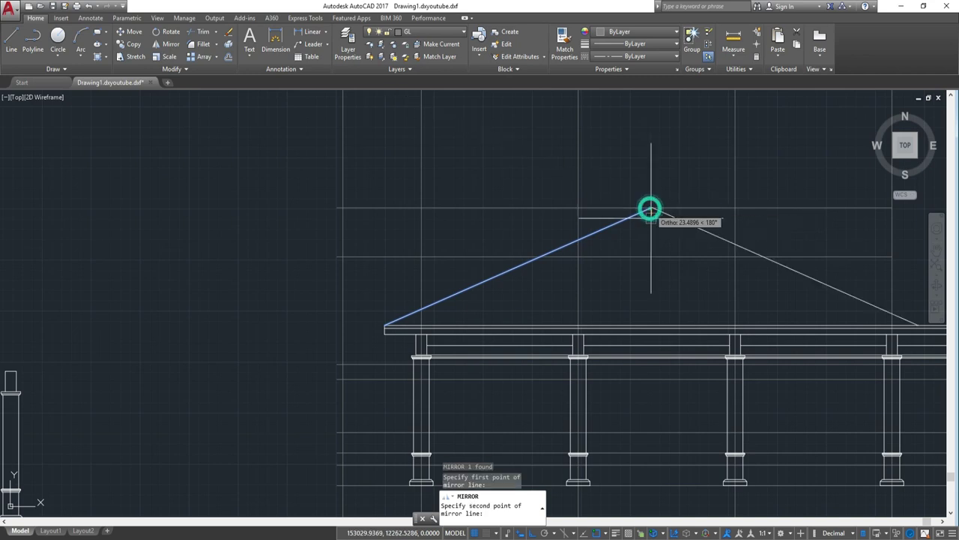
pyautogui.click(650, 328)
pyautogui.press('Return')
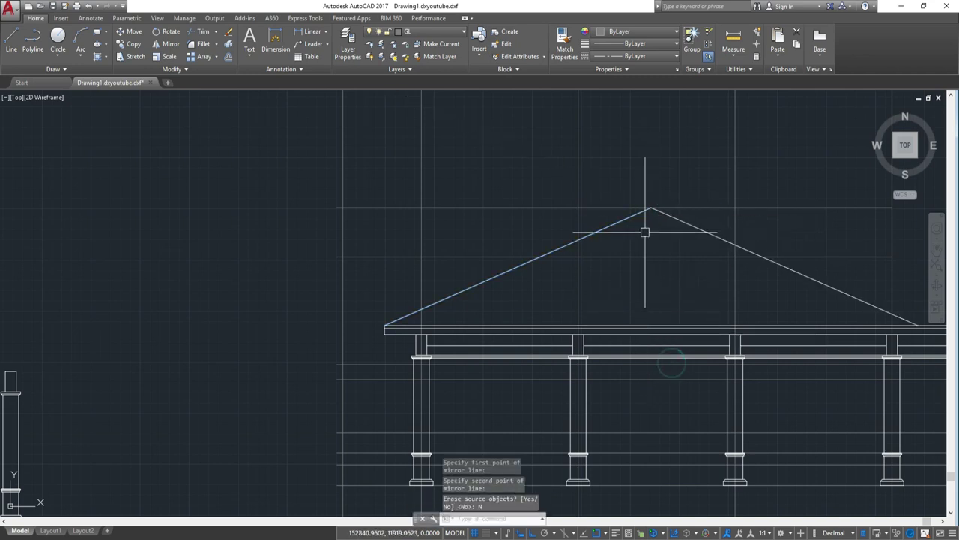
pyautogui.moveTo(645, 231); pyautogui.dragTo(451, 242, button='middle')
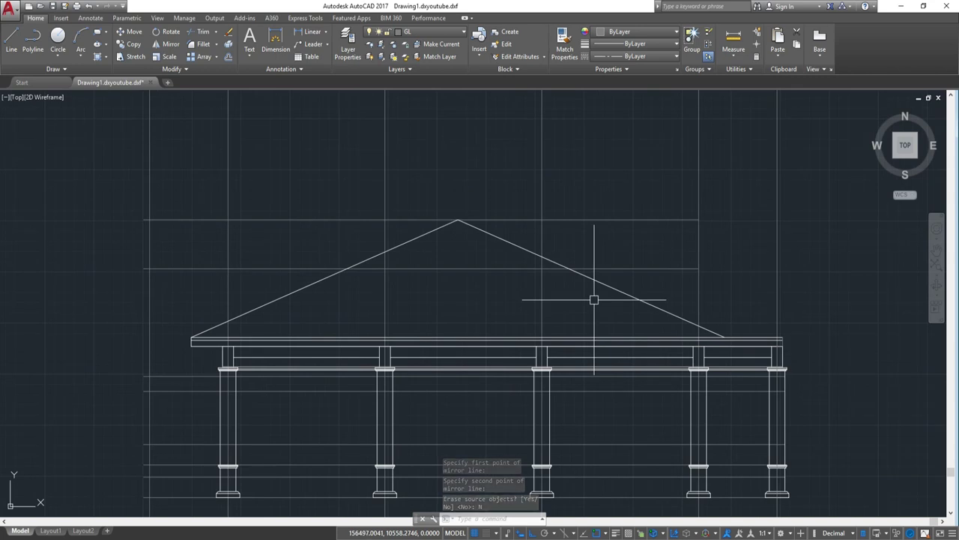
pyautogui.click(650, 304)
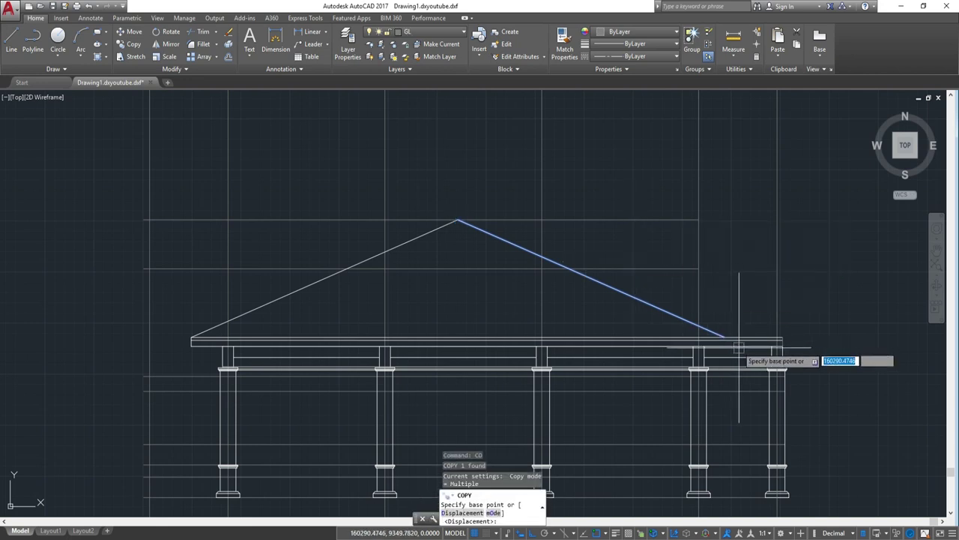
# Step: Offset the beam's end line 800 to the right as the overhang guide
pyautogui.scroll(5, 738, 343)
pyautogui.press('Escape')
pyautogui.scroll(-1, 704, 263)
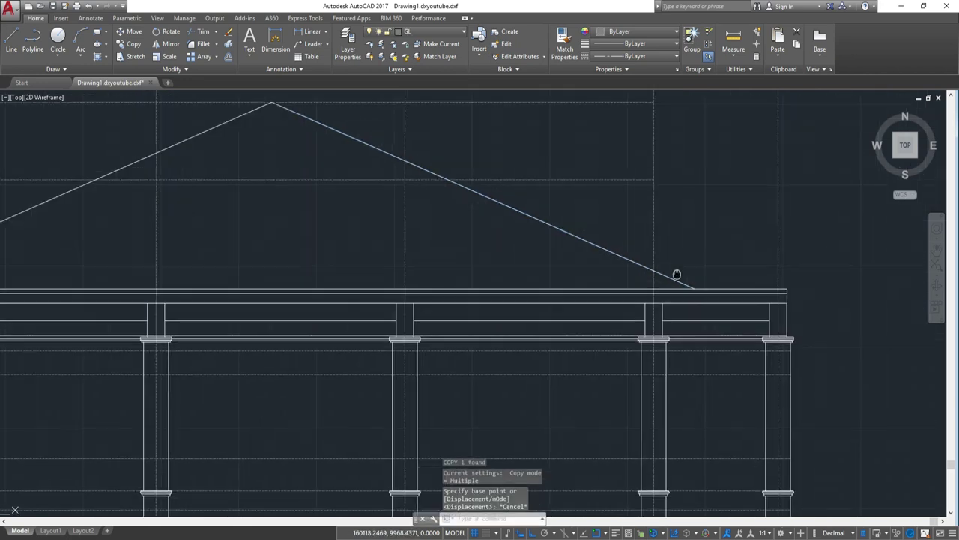
pyautogui.scroll(1, 697, 307)
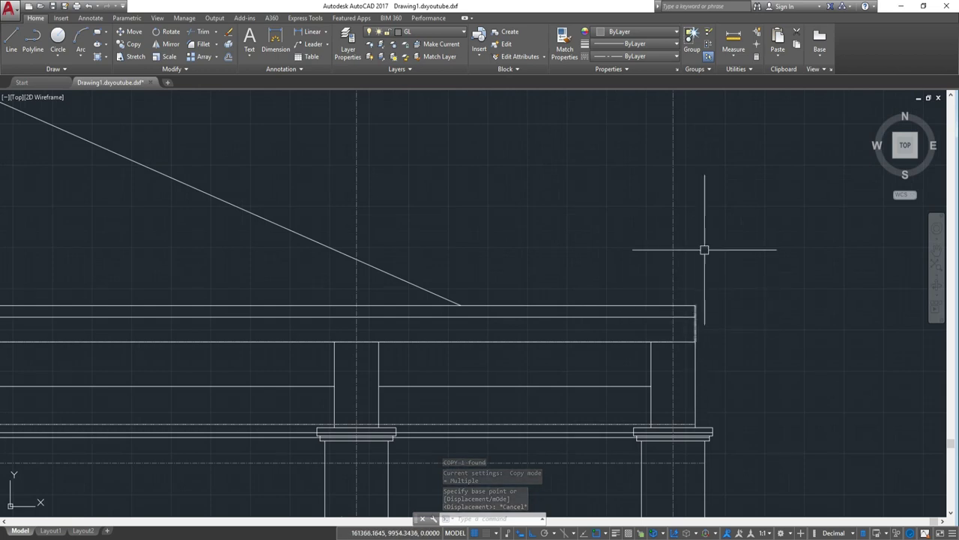
pyautogui.write('c')
pyautogui.press('Return')
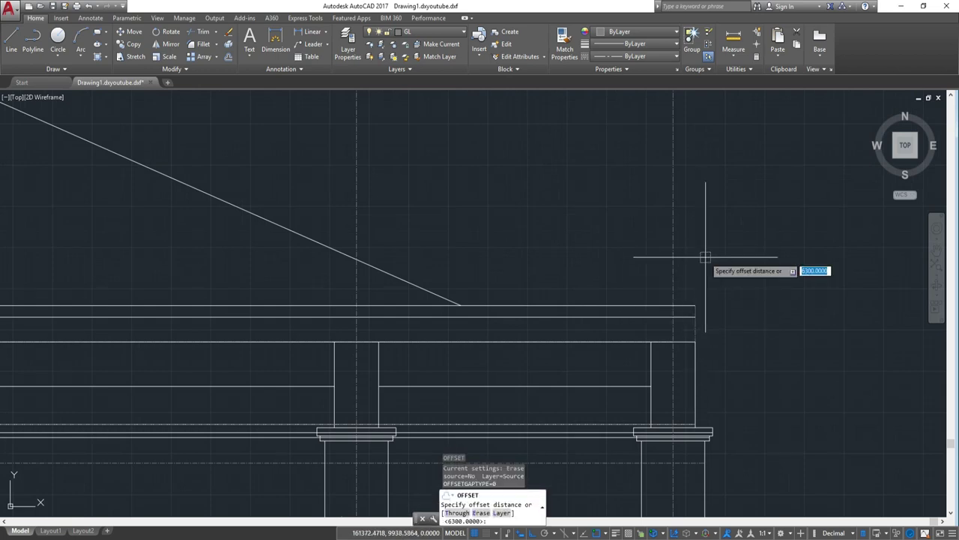
pyautogui.press('Return')
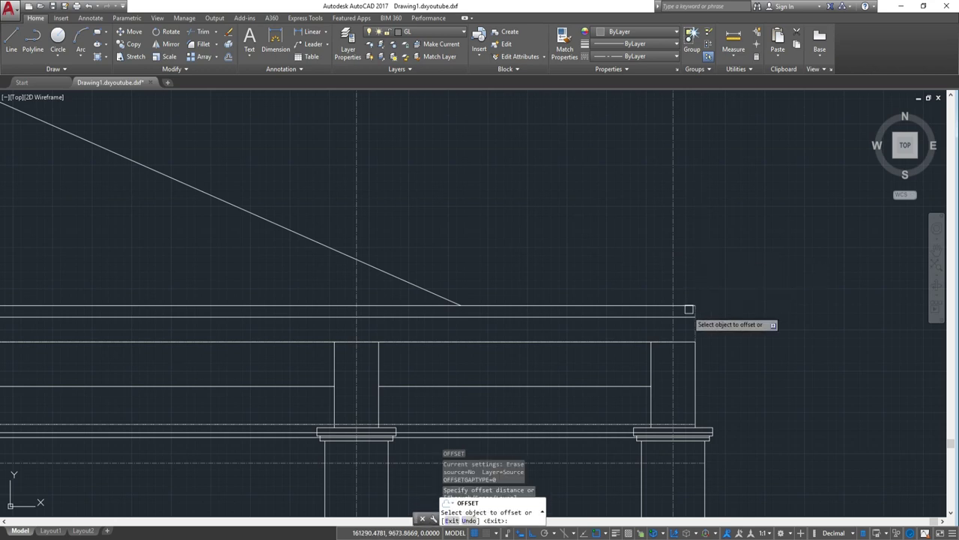
pyautogui.click(694, 326)
pyautogui.click(792, 321)
pyautogui.scroll(-3, 822, 322)
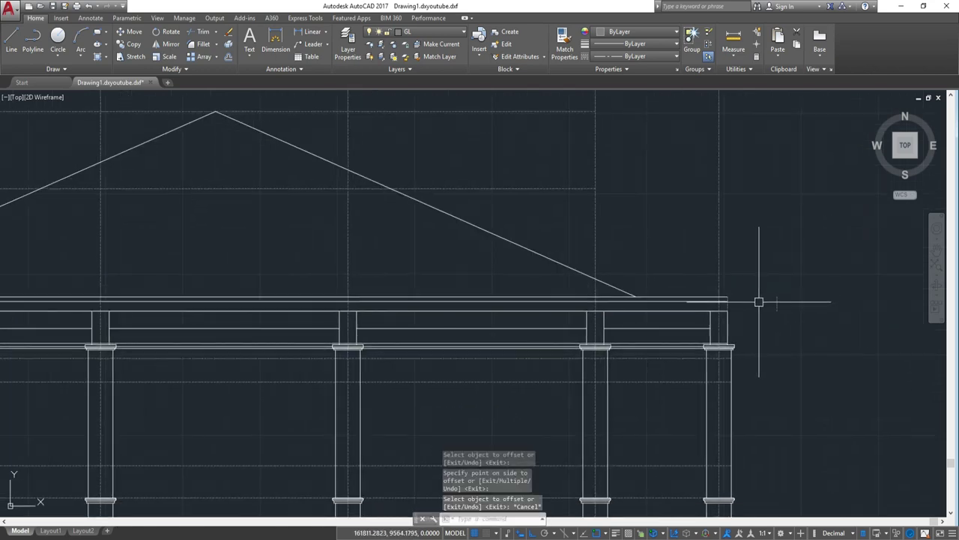
pyautogui.scroll(3, 758, 300)
pyautogui.press('Escape')
# Step: Erase the short vertical end segment and extend the beam's top line to the new guide
pyautogui.click(640, 347)
pyautogui.click(641, 347)
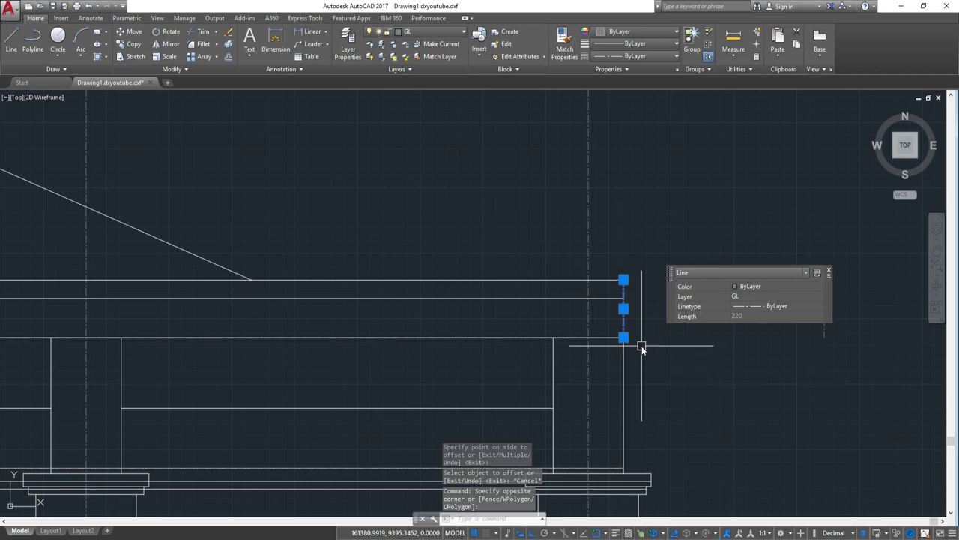
pyautogui.write('E')
pyautogui.press('Return')
pyautogui.press('Return')
pyautogui.press('Return')
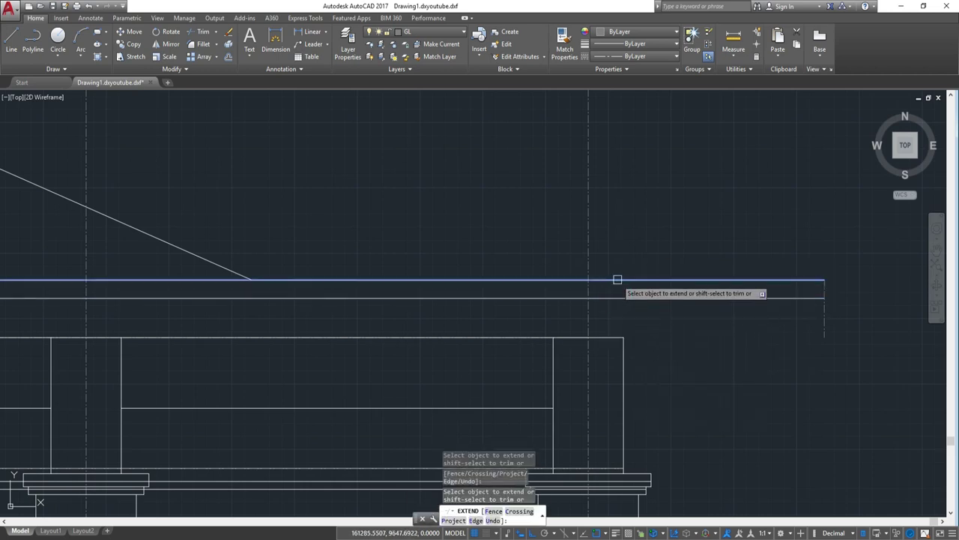
pyautogui.click(615, 335)
pyautogui.press('Escape')
# Step: Select the right roof slope and start copying it
pyautogui.moveTo(640, 244); pyautogui.dragTo(752, 336, button='middle')
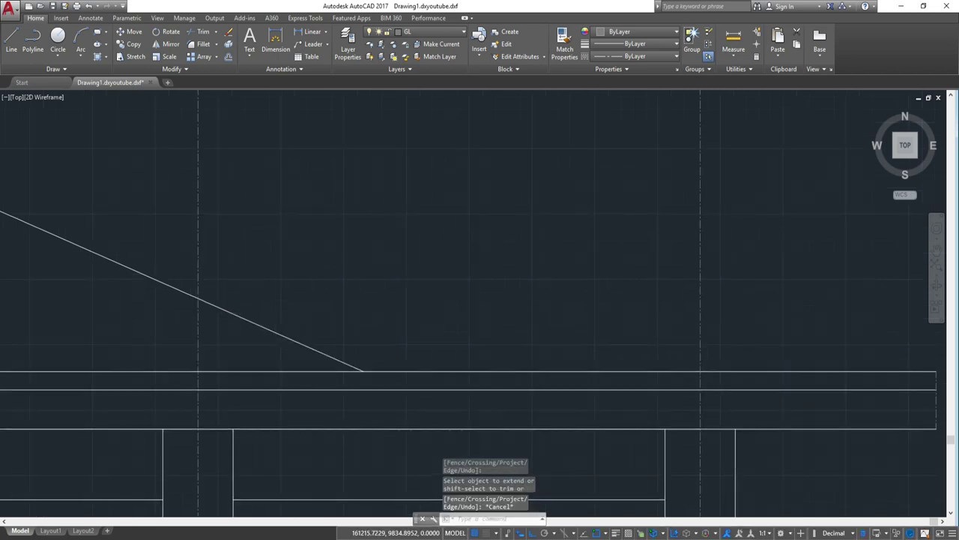
pyautogui.scroll(-3, 460, 318)
pyautogui.click(466, 299)
pyautogui.write('o')
pyautogui.press('Return')
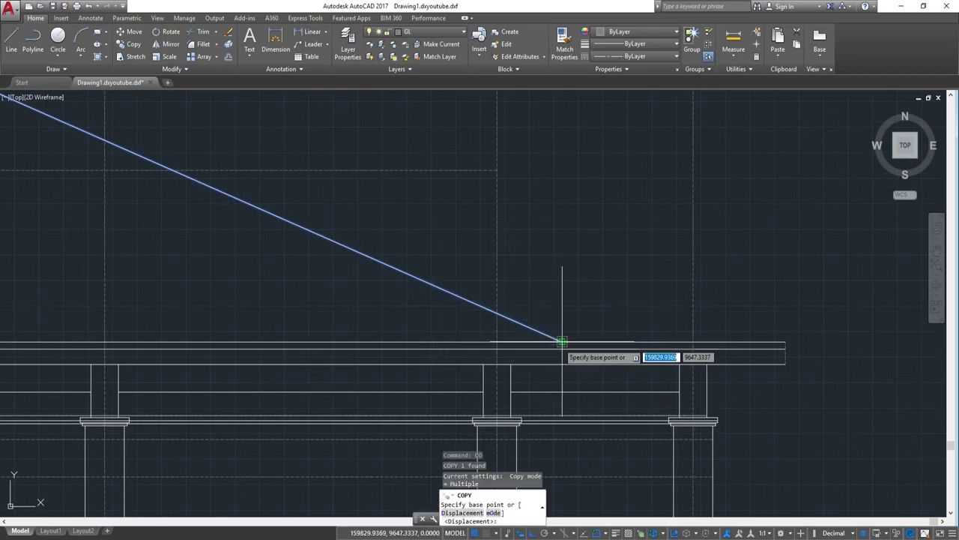
# Step: Place the parallel copy of the right slope from its lower end, then cancel a property match
pyautogui.click(562, 341)
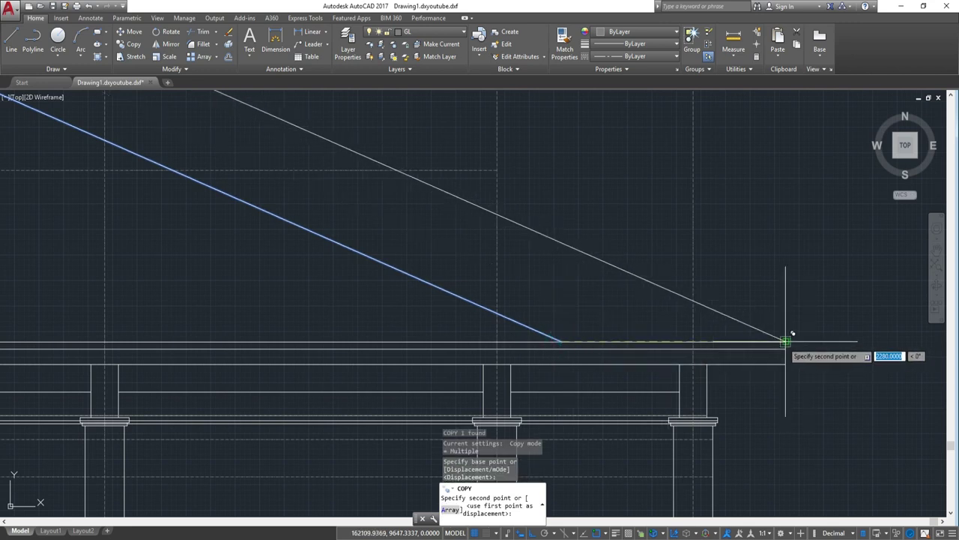
pyautogui.press('Escape')
pyautogui.scroll(1, 787, 315)
pyautogui.write('a')
pyautogui.press('Return')
pyautogui.click(720, 381)
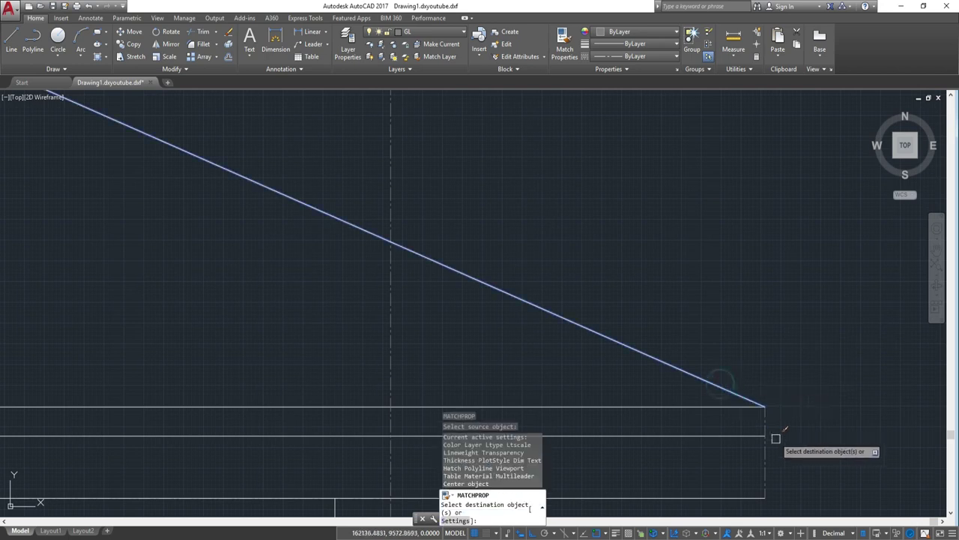
pyautogui.scroll(-2, 735, 374)
pyautogui.press('Escape')
pyautogui.scroll(2, 749, 337)
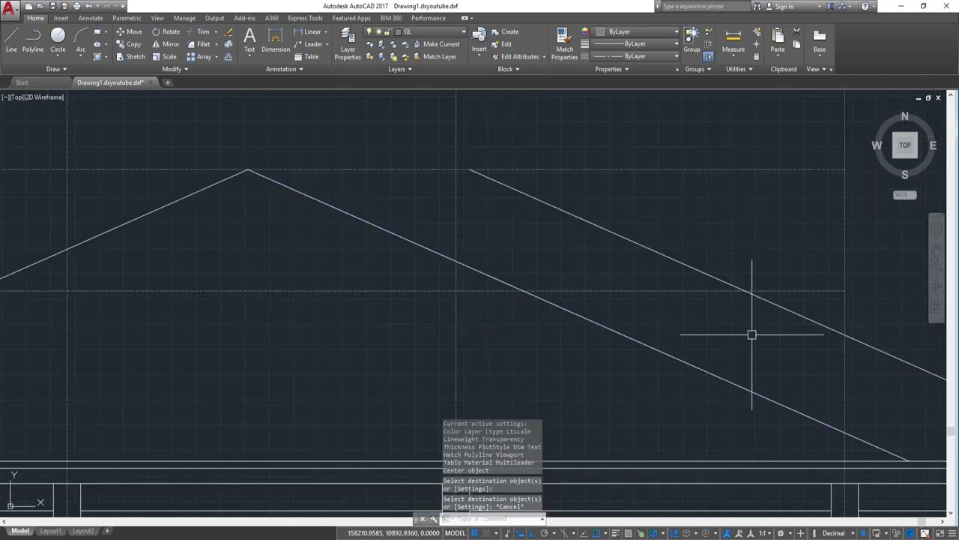
pyautogui.scroll(-2, 731, 341)
pyautogui.scroll(2, 622, 349)
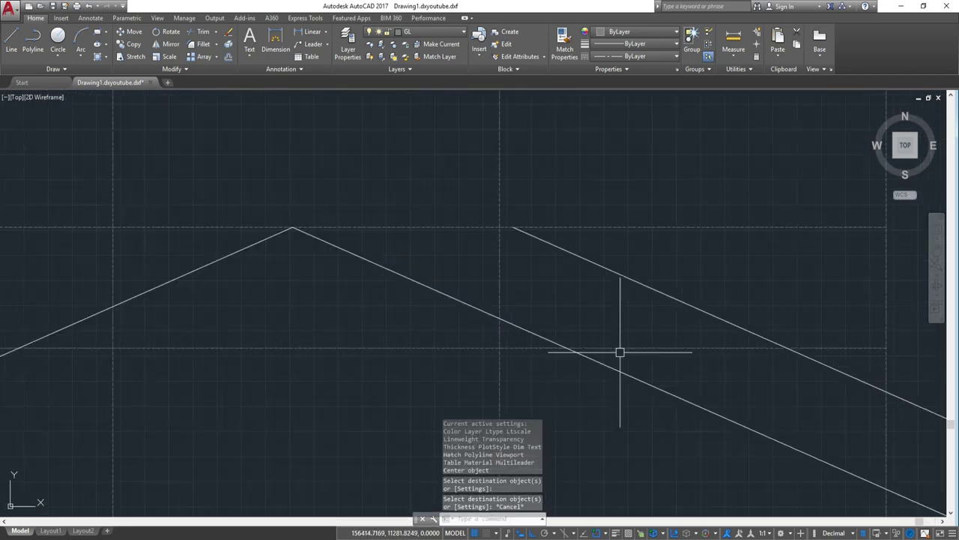
# Step: Draw a horizontal line joining the lower slope to the upper slope
pyautogui.write('l')
pyautogui.press('Return')
pyautogui.scroll(5, 636, 360)
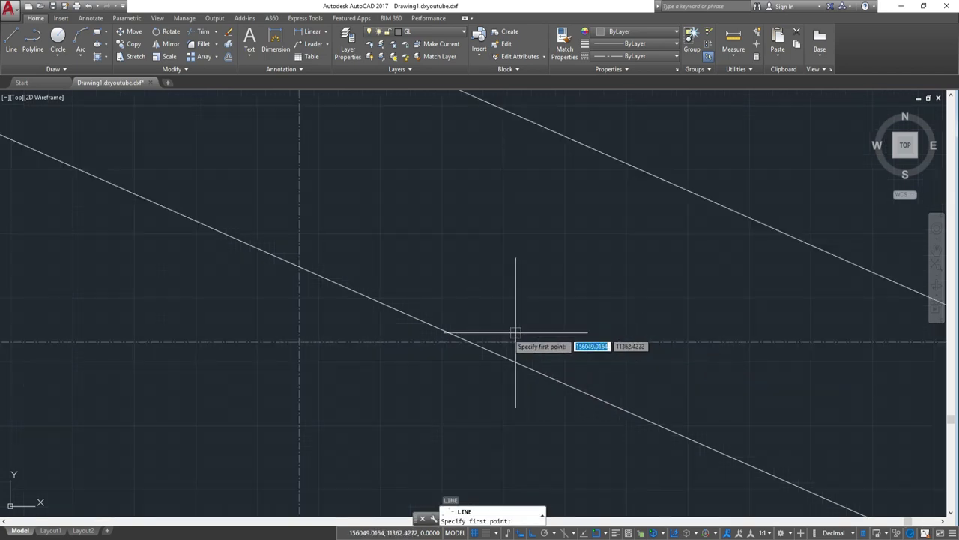
pyautogui.click(469, 342)
pyautogui.moveTo(791, 330); pyautogui.dragTo(585, 332, button='middle')
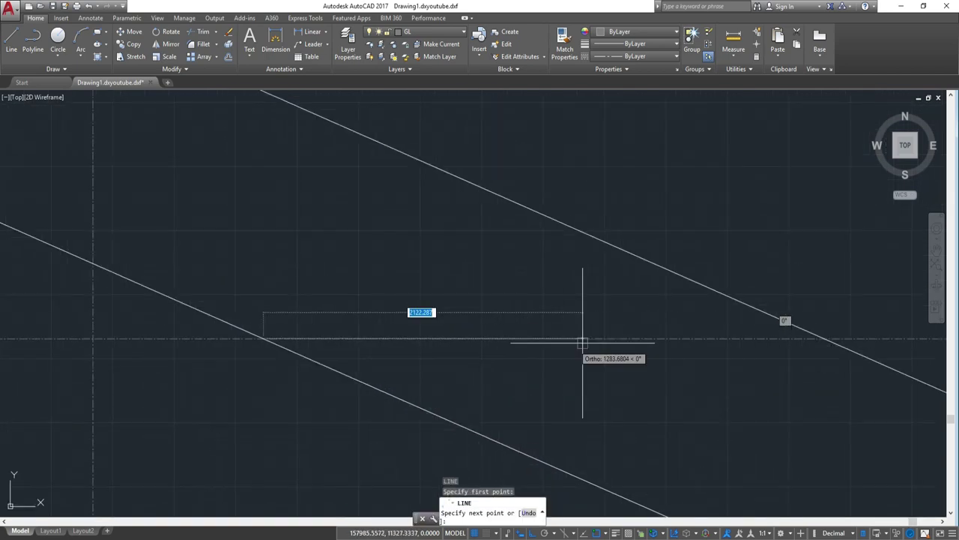
pyautogui.click(825, 339)
pyautogui.press('Escape')
pyautogui.write('Ma')
pyautogui.press('Return')
pyautogui.click(724, 295)
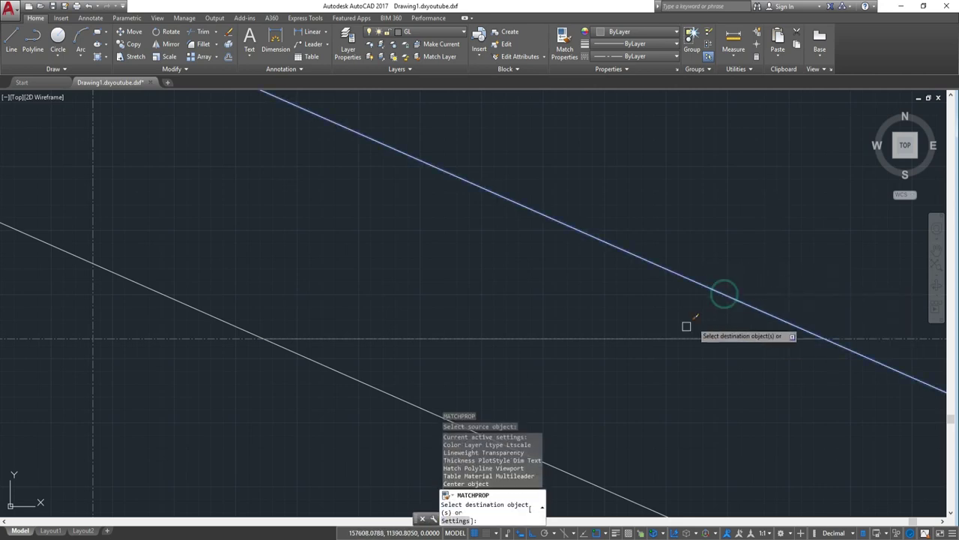
pyautogui.scroll(-4, 684, 340)
pyautogui.moveTo(538, 289); pyautogui.dragTo(742, 320, button='middle')
pyautogui.press('Escape')
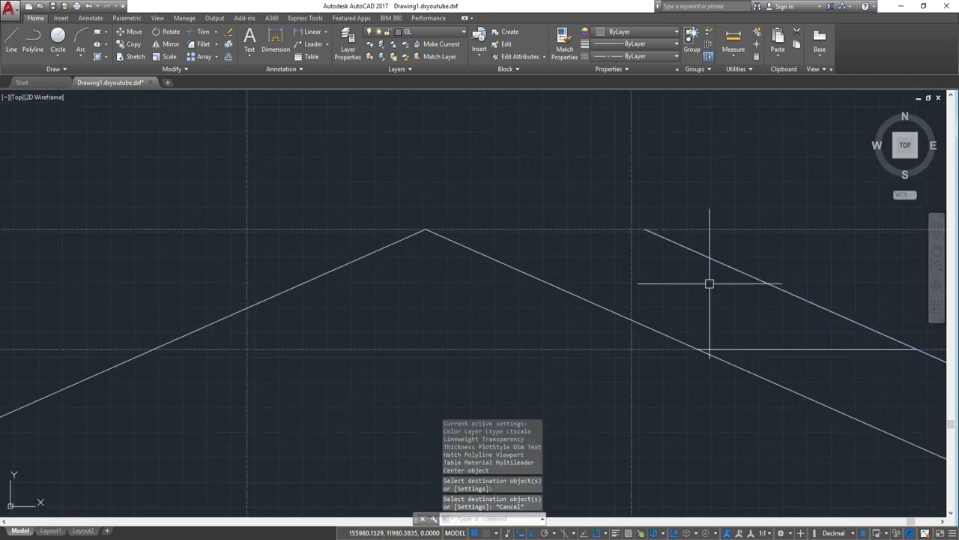
pyautogui.write('tr')
# Step: Trim the leftover diagonal portions so the right slope forms a stepped profile
pyautogui.press('Return')
pyautogui.press('Return')
pyautogui.scroll(-2, 742, 268)
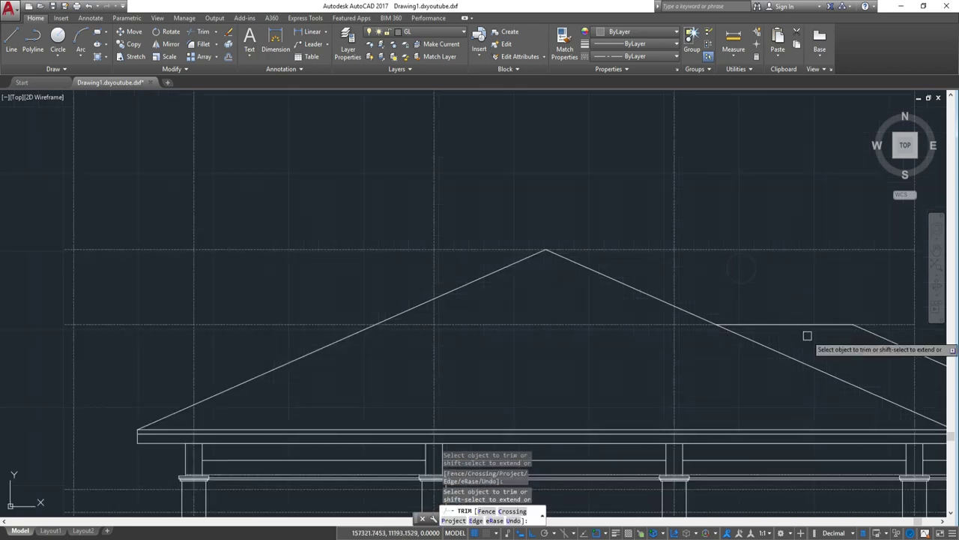
pyautogui.moveTo(807, 335); pyautogui.dragTo(655, 276, button='middle')
pyautogui.click(713, 336)
pyautogui.click(645, 289)
pyautogui.scroll(-3, 700, 305)
pyautogui.press('Escape')
pyautogui.scroll(-2, 674, 305)
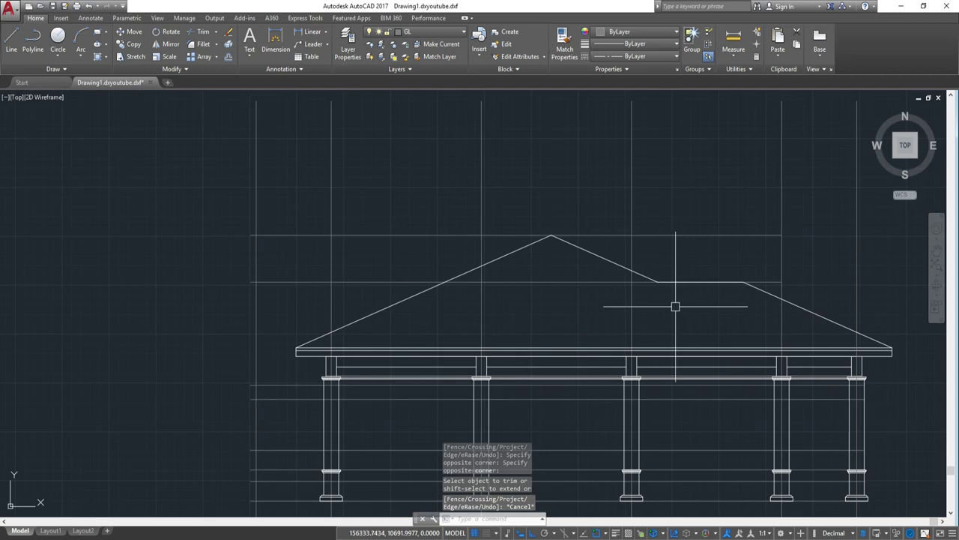
pyautogui.scroll(-2, 763, 320)
pyautogui.scroll(-2, 763, 320)
pyautogui.scroll(4, 840, 323)
pyautogui.moveTo(915, 383)
pyautogui.mouseDown(button='middle')
pyautogui.moveTo(754, 358)
pyautogui.moveTo(751, 317)
pyautogui.mouseUp(button='middle')
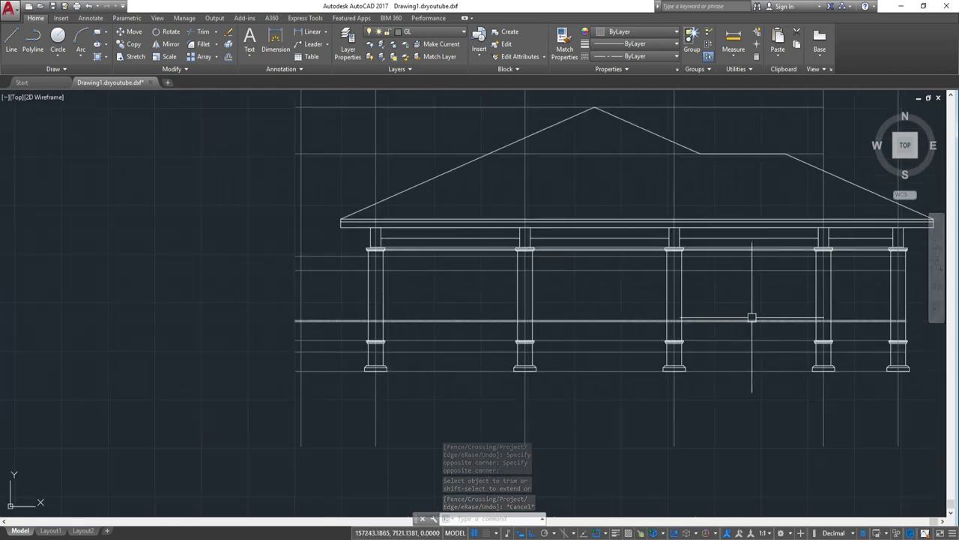
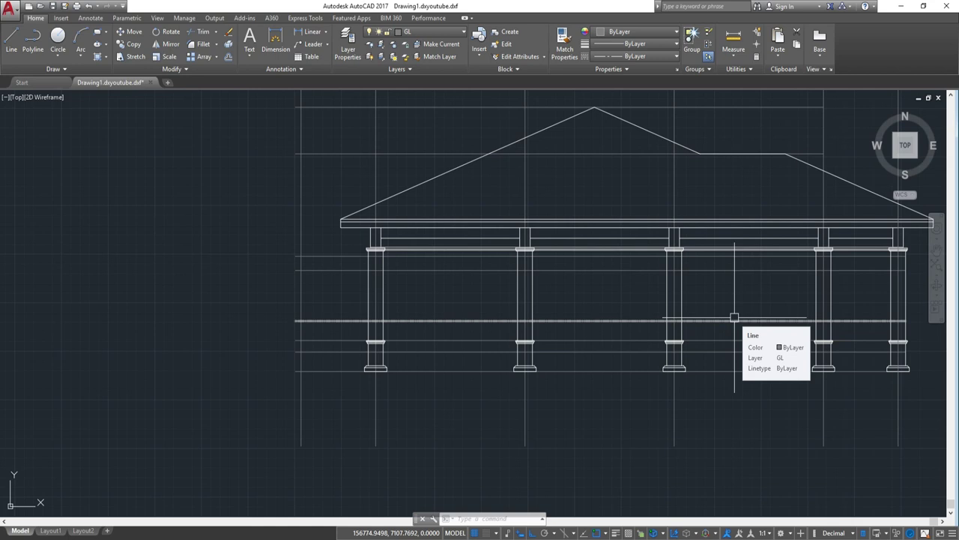
# Step: Start a horizontal XLINE and place the first construction line at the column level
pyautogui.scroll(-3, 734, 317)
pyautogui.scroll(-3, 854, 300)
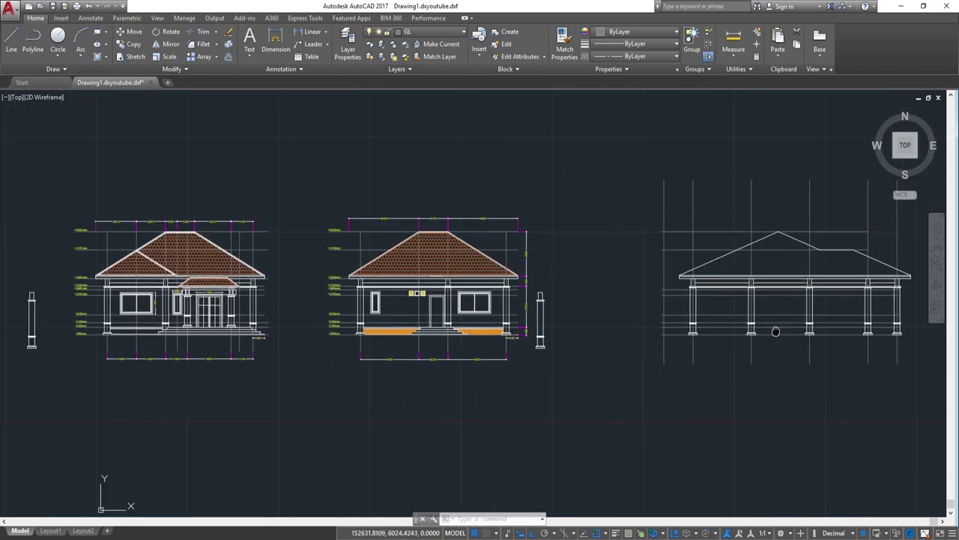
pyautogui.scroll(4, 600, 323)
pyautogui.moveTo(467, 328); pyautogui.dragTo(460, 328, button='middle')
pyautogui.scroll(4, 460, 328)
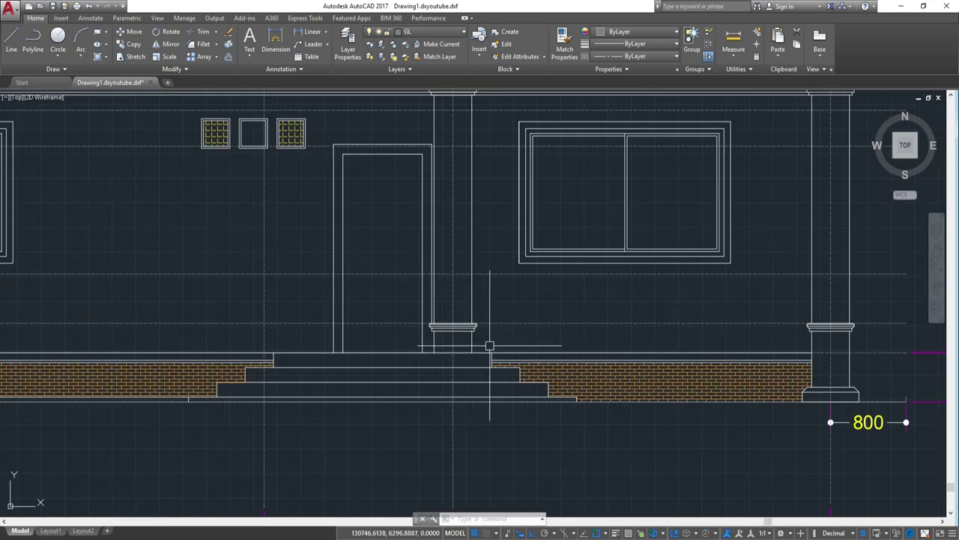
pyautogui.moveTo(681, 360); pyautogui.dragTo(650, 292, button='middle')
pyautogui.write('xl')
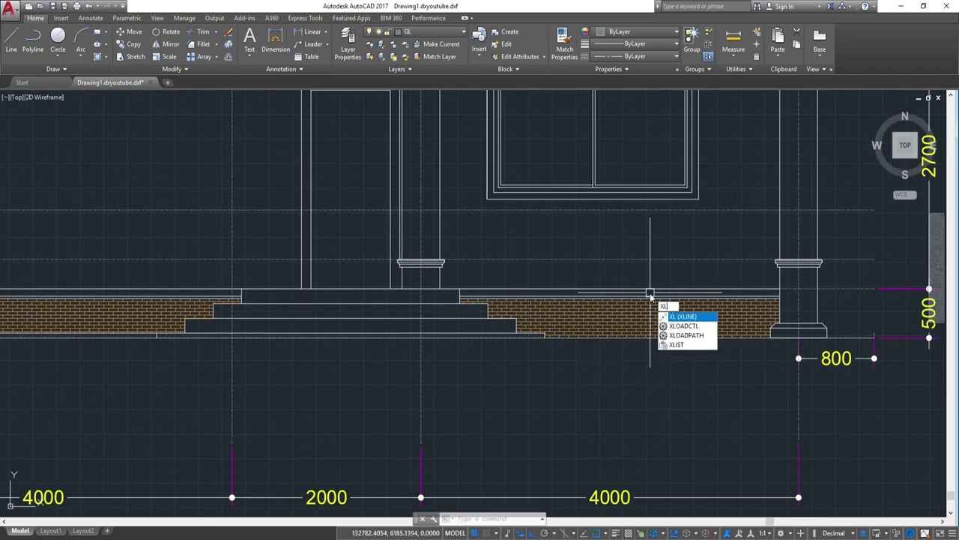
pyautogui.press('Return')
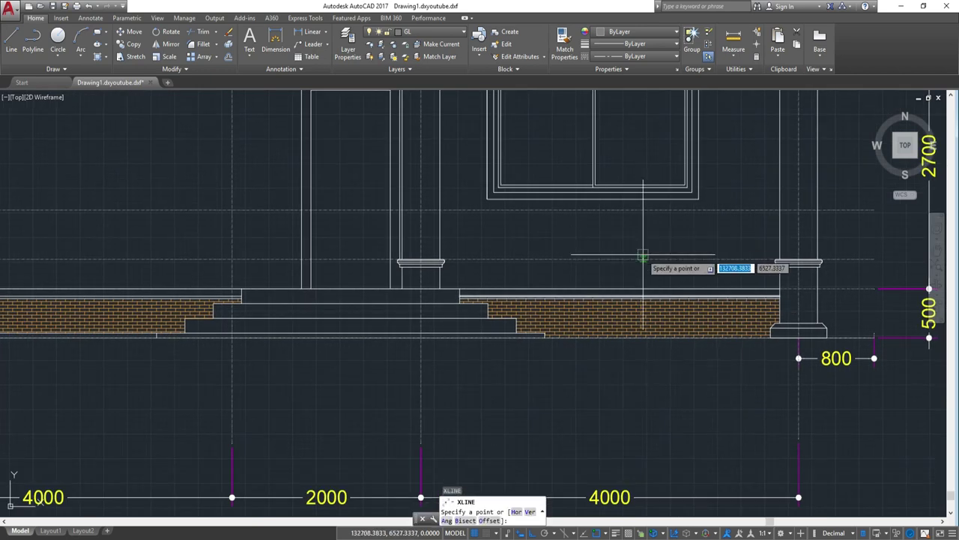
pyautogui.press('Return')
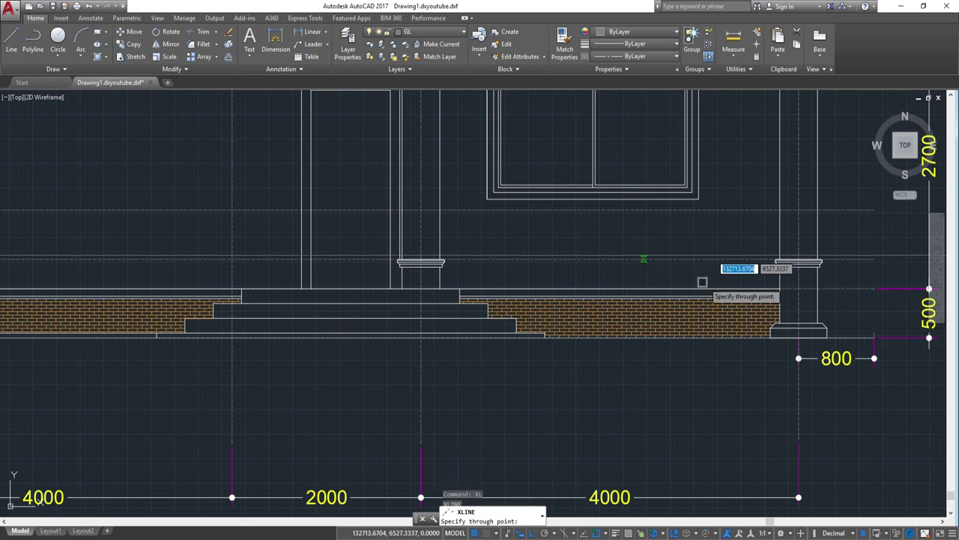
pyautogui.scroll(5, 757, 288)
pyautogui.scroll(3, 809, 281)
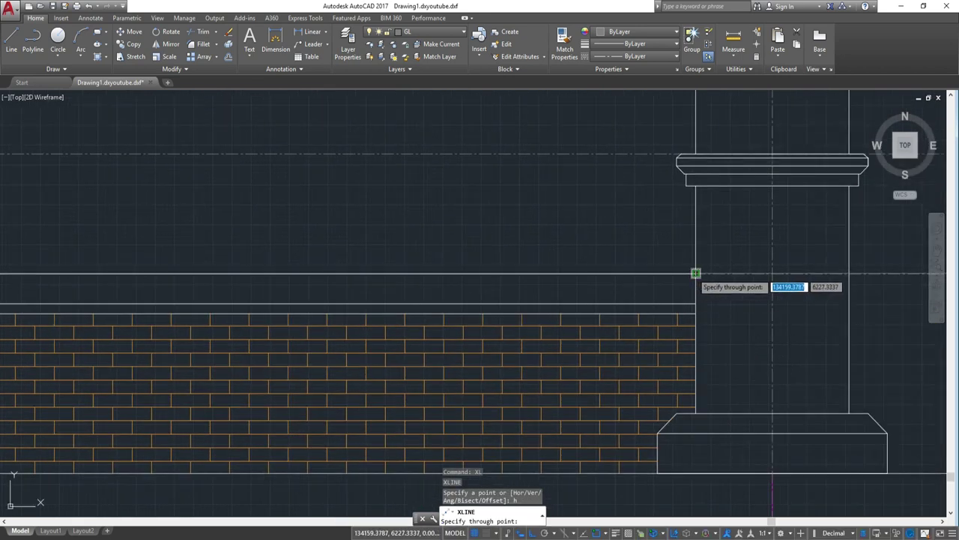
pyautogui.click(694, 273)
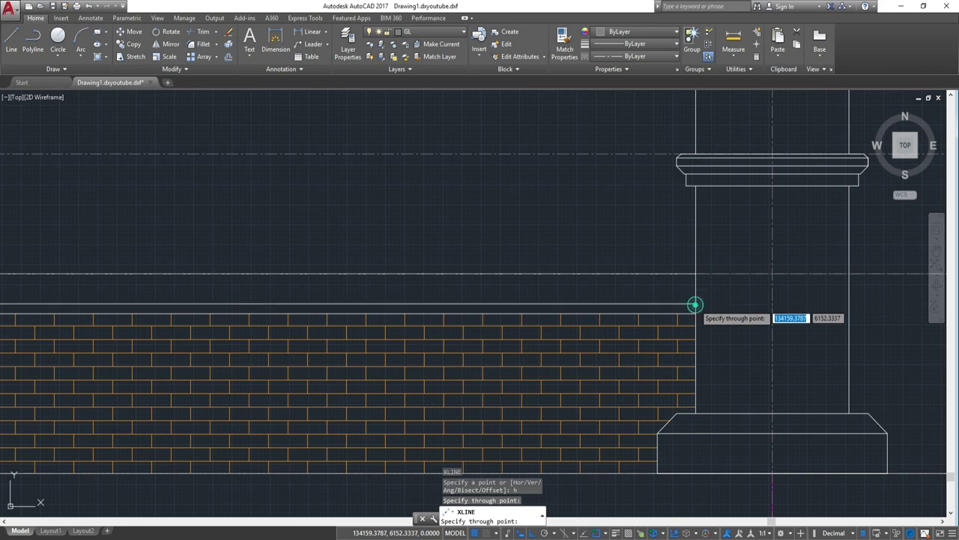
# Step: Add horizontal construction lines at the brick plinth top and the column base
pyautogui.click(695, 304)
pyautogui.click(695, 315)
pyautogui.scroll(-3, 750, 299)
pyautogui.scroll(-2, 728, 325)
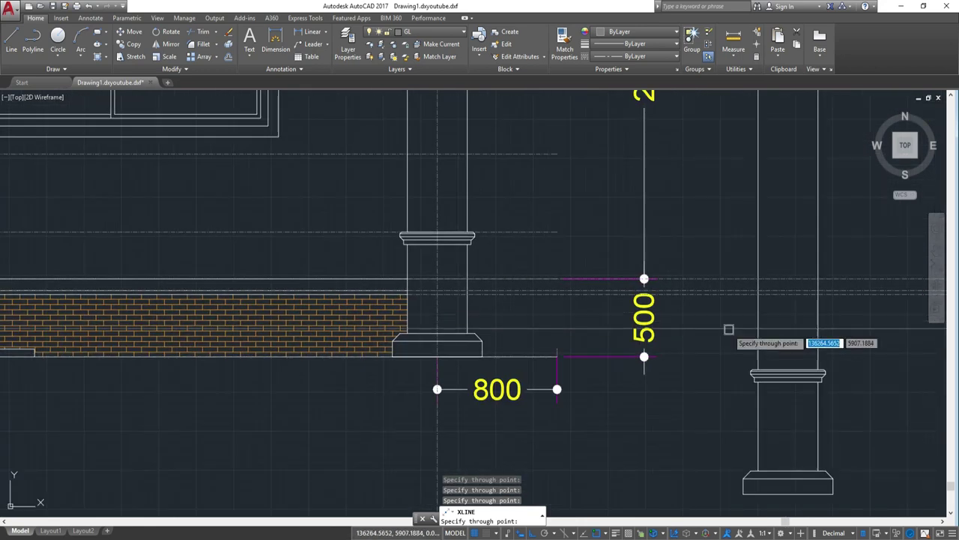
pyautogui.scroll(-3, 375, 317)
pyautogui.scroll(-2, 339, 315)
pyautogui.moveTo(339, 315); pyautogui.dragTo(222, 316, button='middle')
pyautogui.press('Escape')
pyautogui.scroll(5, 576, 339)
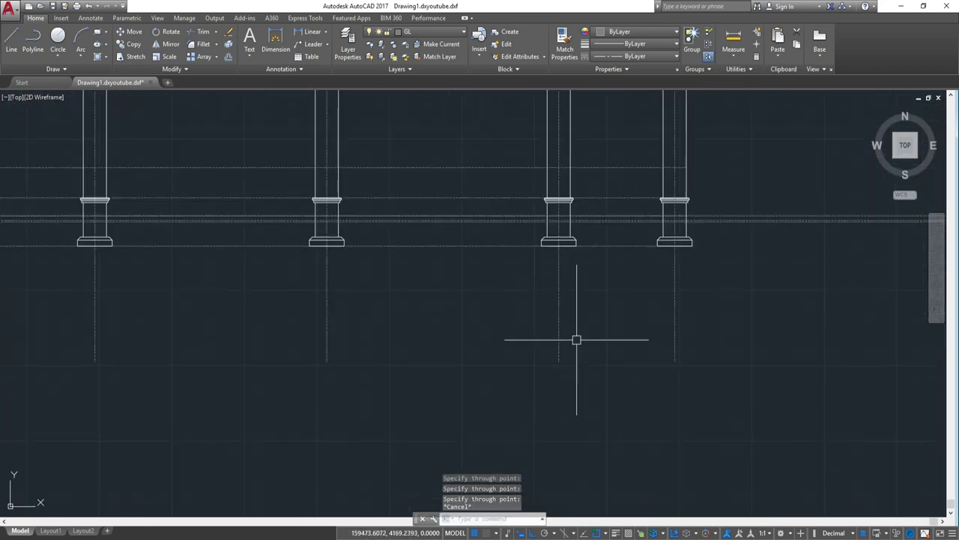
pyautogui.write('M')
pyautogui.scroll(3, 628, 333)
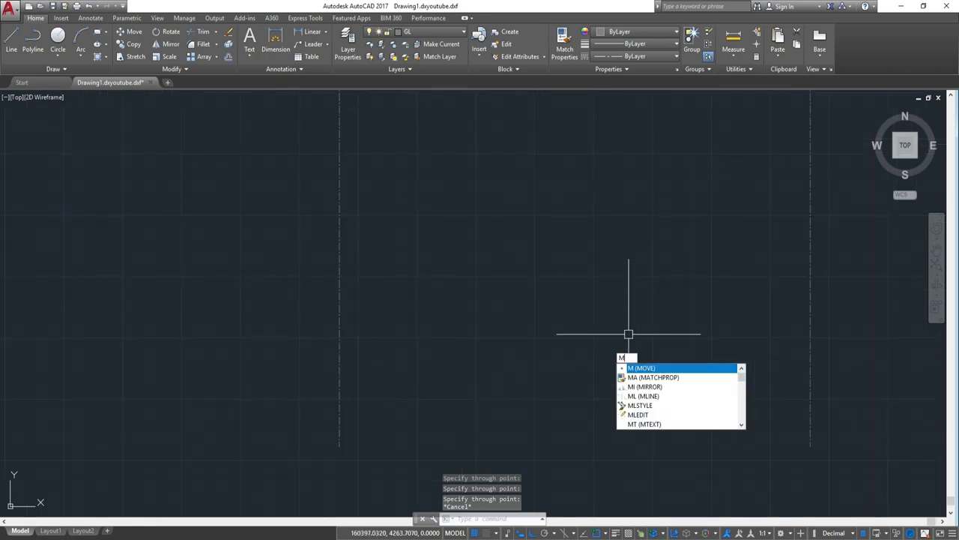
# Step: Start matching properties from a column line, then cancel the match
pyautogui.write('a')
pyautogui.press('Return')
pyautogui.scroll(-3, 675, 343)
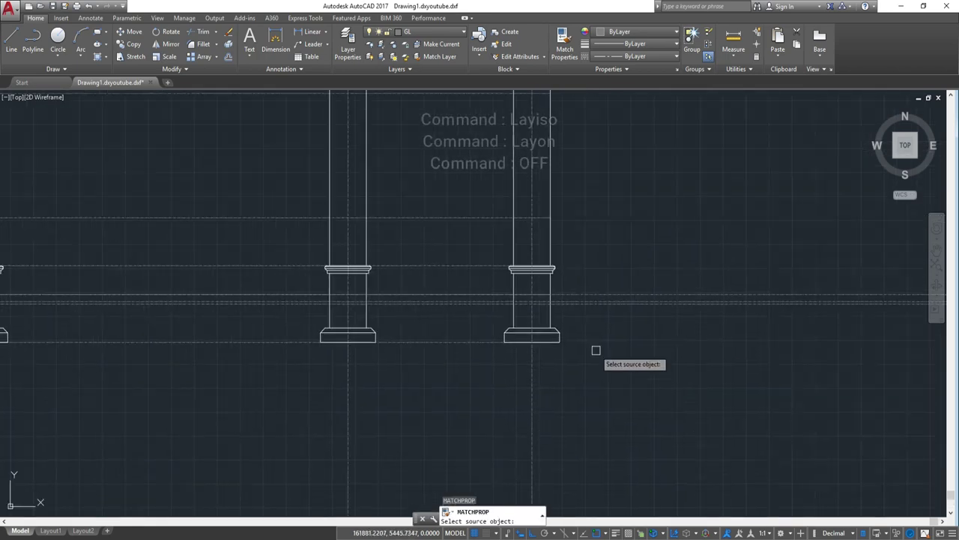
pyautogui.click(551, 225)
pyautogui.click(717, 210)
pyautogui.scroll(-3, 720, 277)
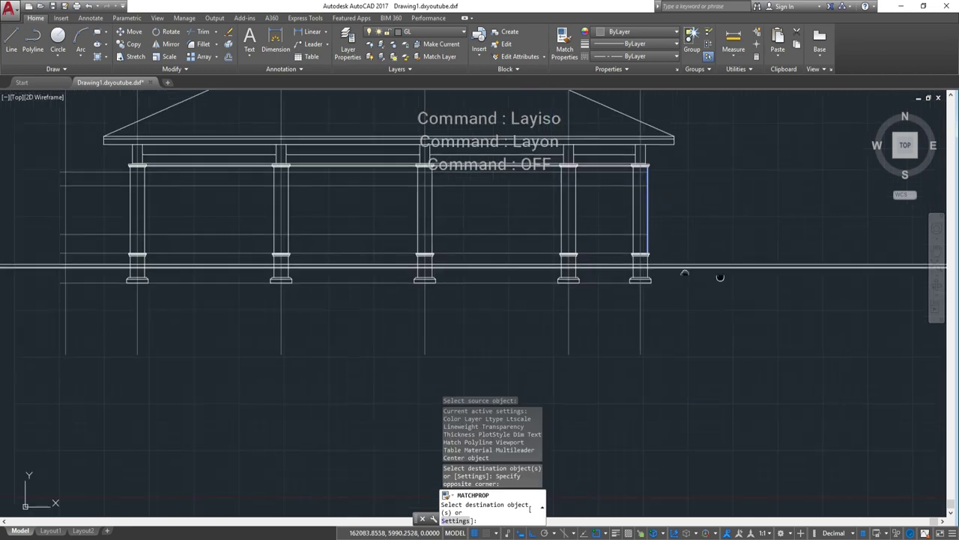
pyautogui.scroll(-2, 767, 300)
pyautogui.press('Escape')
# Step: Trim the horizontal lines right of the last column with a crossing selection
pyautogui.write('tr')
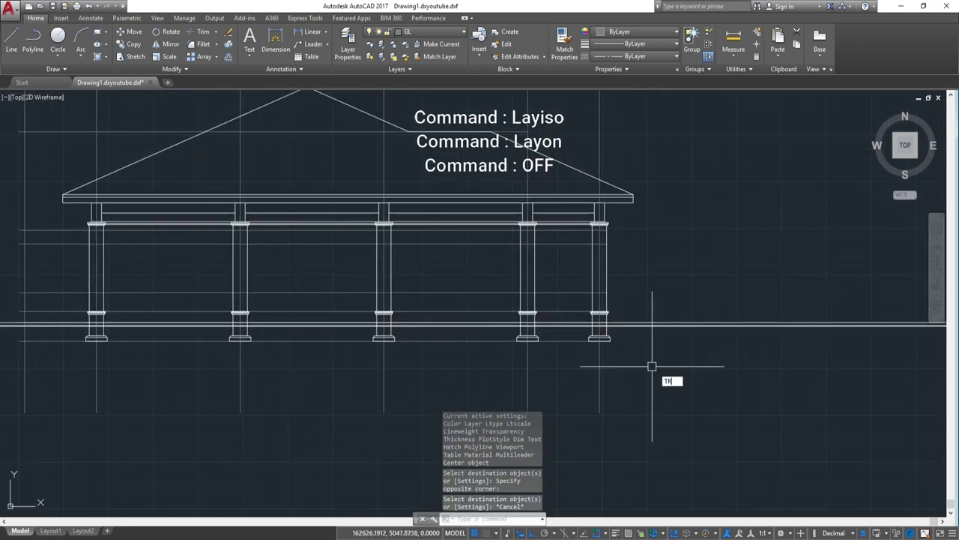
pyautogui.press('Return')
pyautogui.press('Return')
pyautogui.click(735, 236)
pyautogui.click(776, 385)
pyautogui.press('Escape')
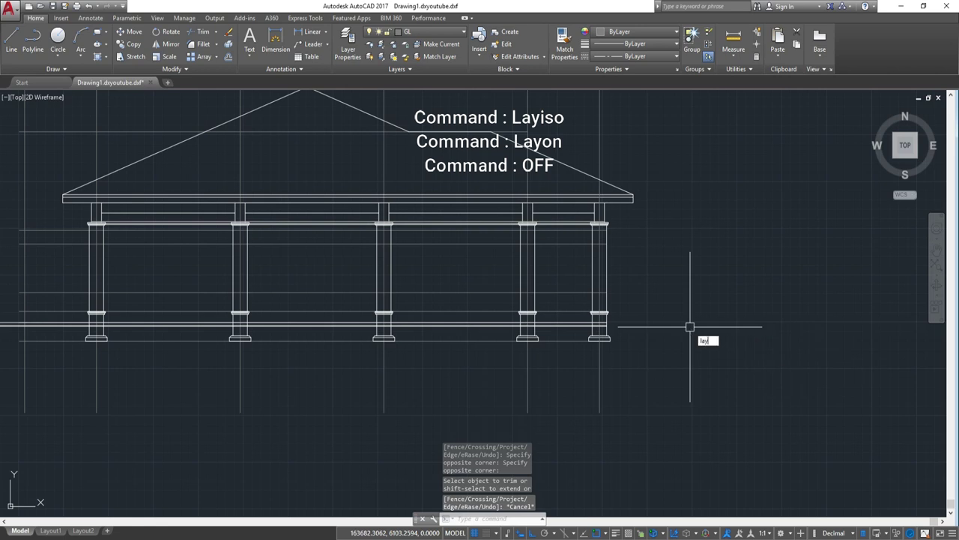
pyautogui.write('i')
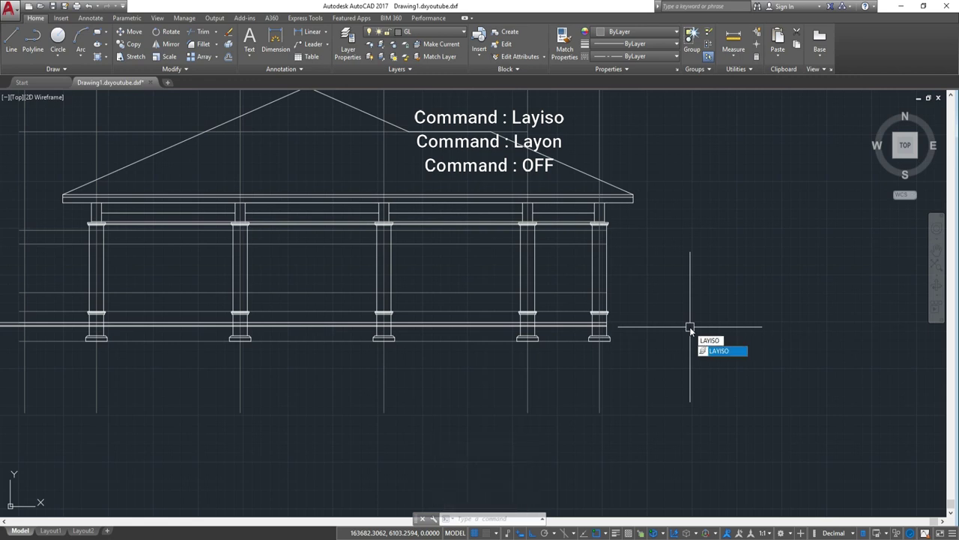
# Step: Isolate layer 0 by picking one of its lines
pyautogui.press('Return')
pyautogui.scroll(3, 562, 321)
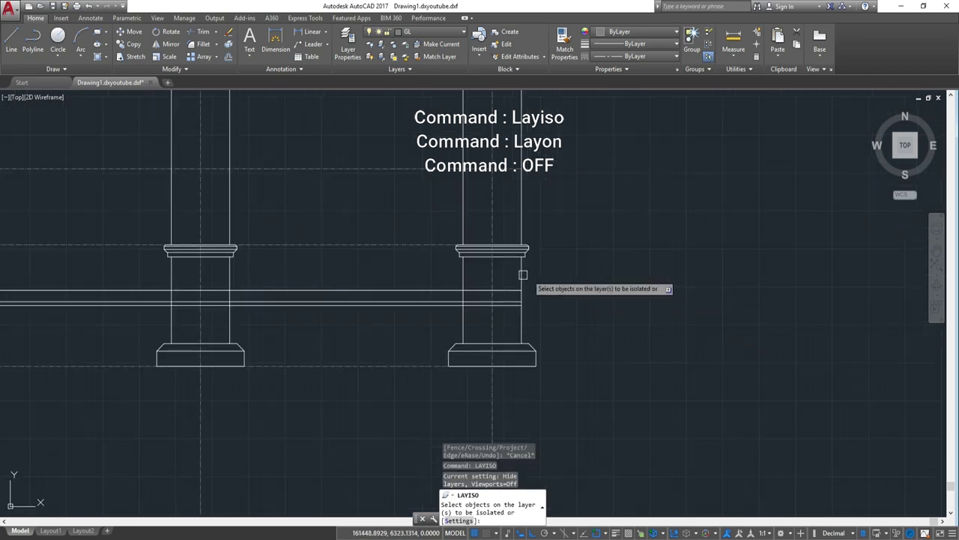
pyautogui.click(523, 277)
pyautogui.press('Return')
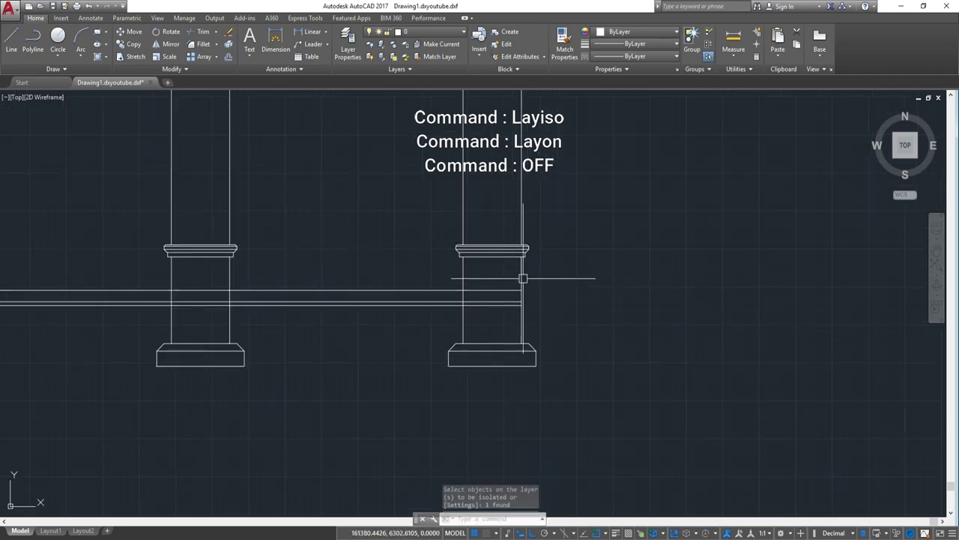
pyautogui.scroll(-2, 522, 276)
pyautogui.scroll(2, 629, 318)
pyautogui.write('tr')
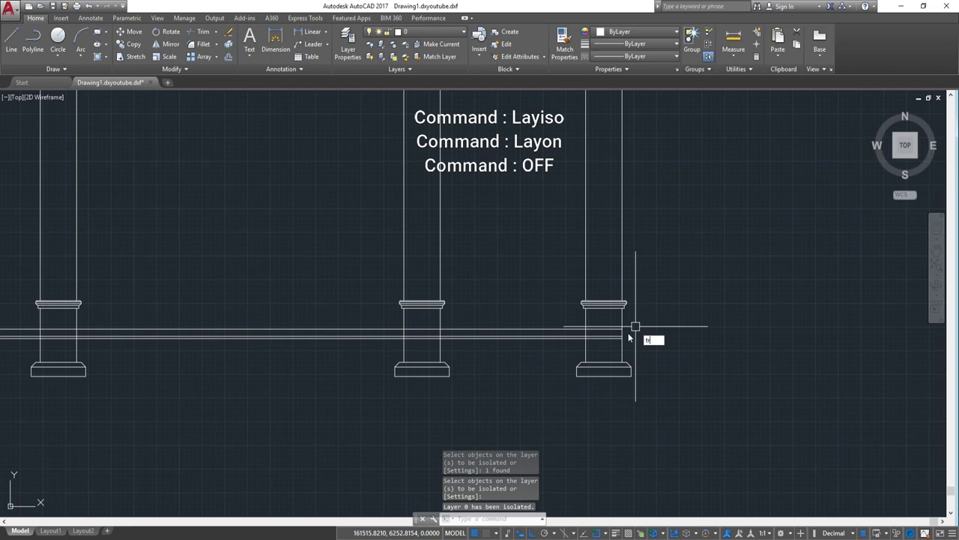
# Step: Trim the plinth lines out of the right and left columns with crossing windows
pyautogui.press('Return')
pyautogui.press('Return')
pyautogui.moveTo(674, 320); pyautogui.dragTo(610, 338)
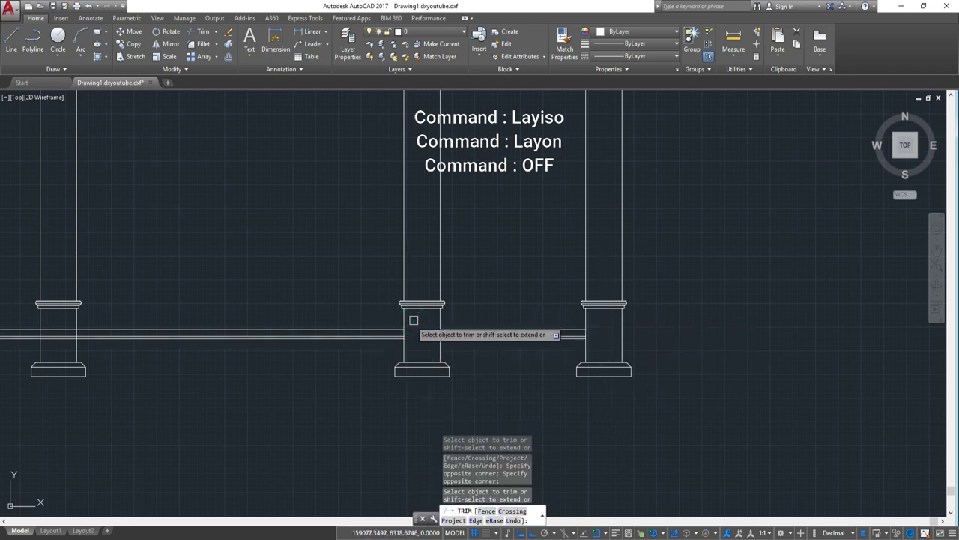
pyautogui.scroll(-4, 554, 371)
pyautogui.scroll(3, 340, 355)
pyautogui.scroll(2, 536, 366)
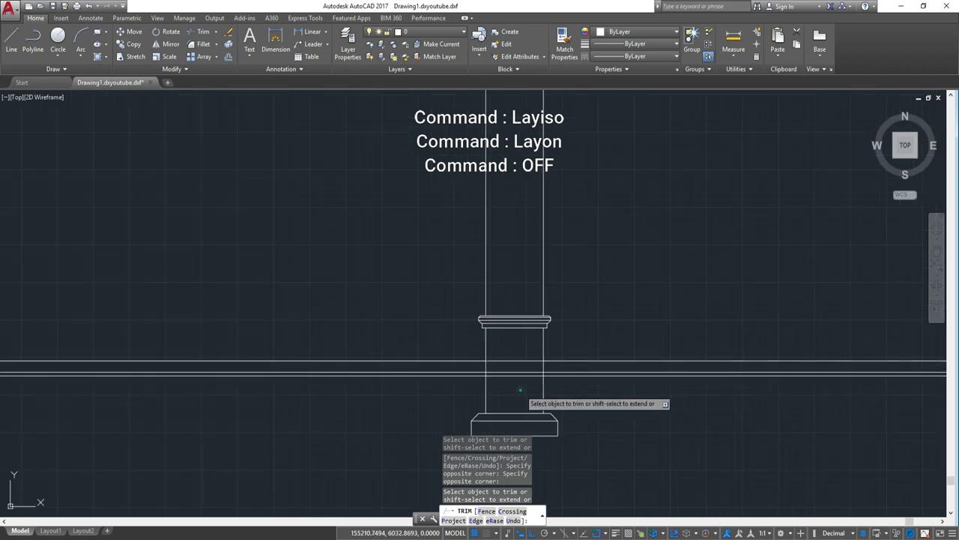
pyautogui.scroll(-3, 508, 347)
pyautogui.scroll(2, 611, 384)
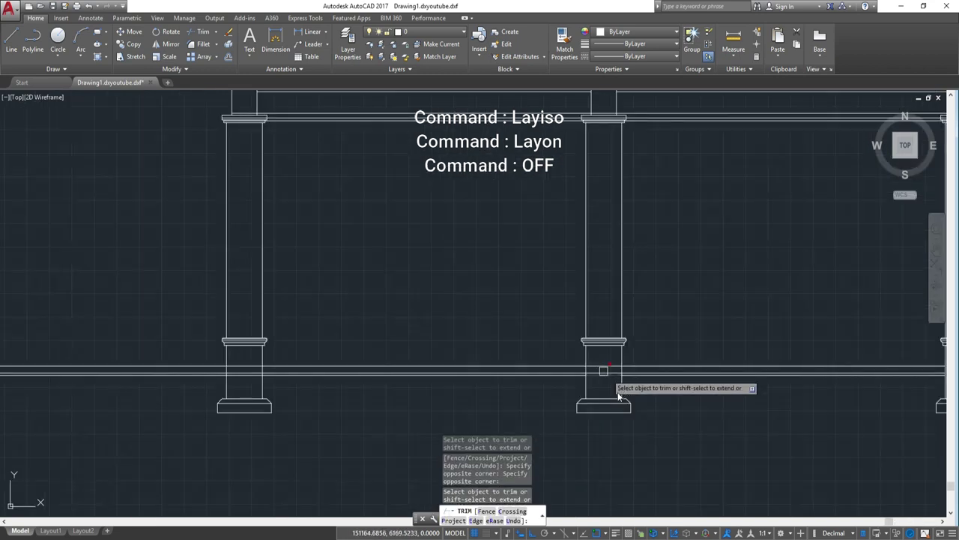
pyautogui.click(615, 392)
pyautogui.click(610, 387)
pyautogui.click(615, 377)
pyautogui.scroll(-2, 521, 364)
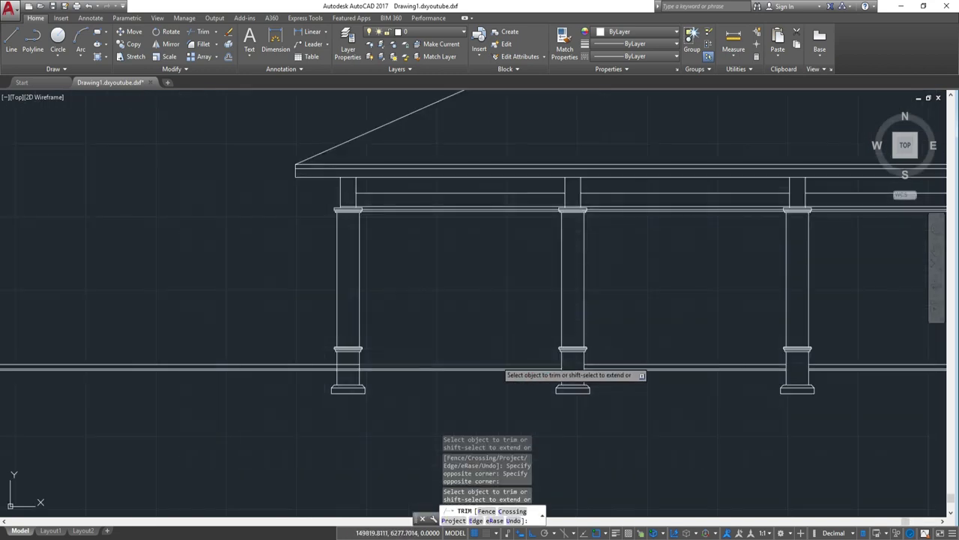
pyautogui.scroll(2, 494, 363)
pyautogui.click(678, 380)
pyautogui.click(674, 355)
pyautogui.press('Escape')
# Step: Window-select and erase the three leftover horizontal rays
pyautogui.click(578, 413)
pyautogui.click(558, 369)
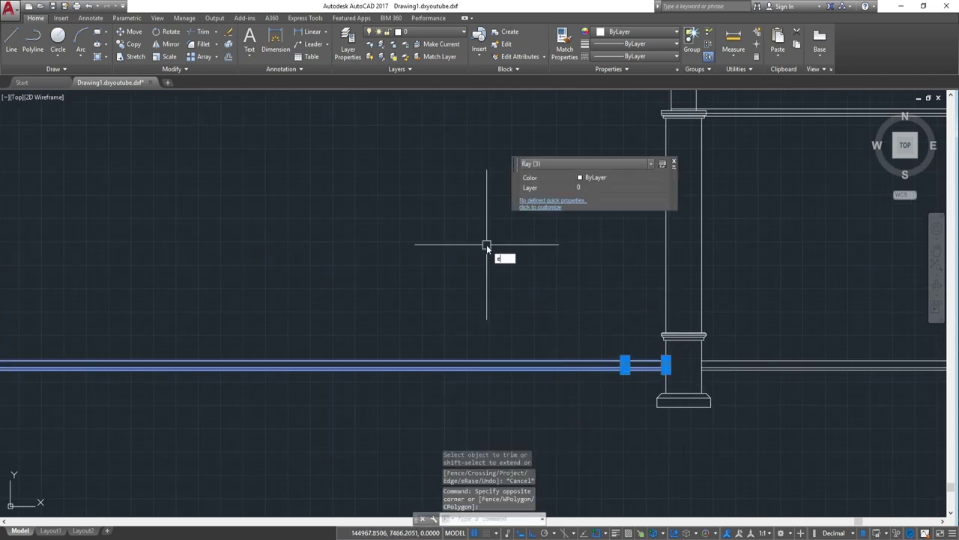
pyautogui.press('Return')
pyautogui.scroll(-3, 568, 278)
pyautogui.scroll(1, 564, 285)
pyautogui.scroll(-1, 561, 292)
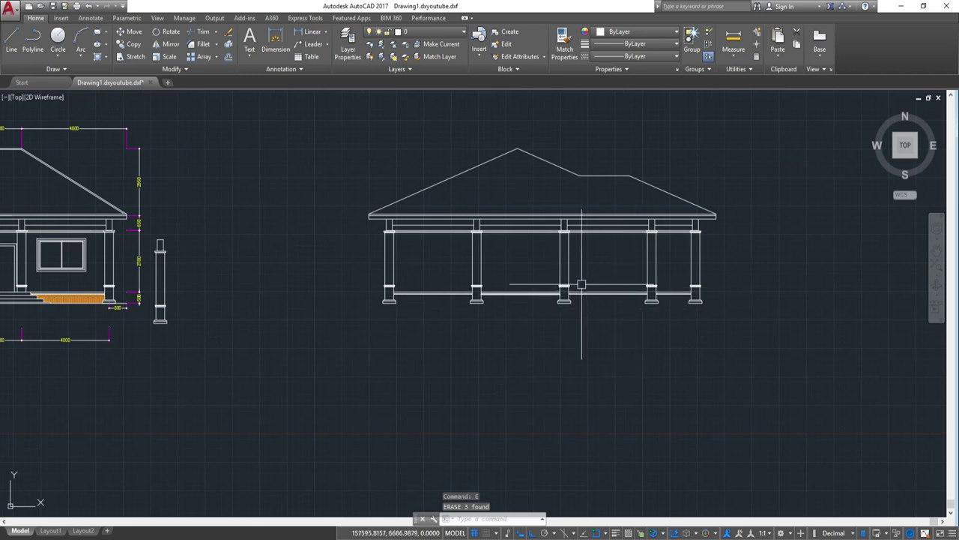
# Step: Zoom out, pan right to the finished house elevation, and zoom in on its entrance
pyautogui.scroll(2, 595, 267)
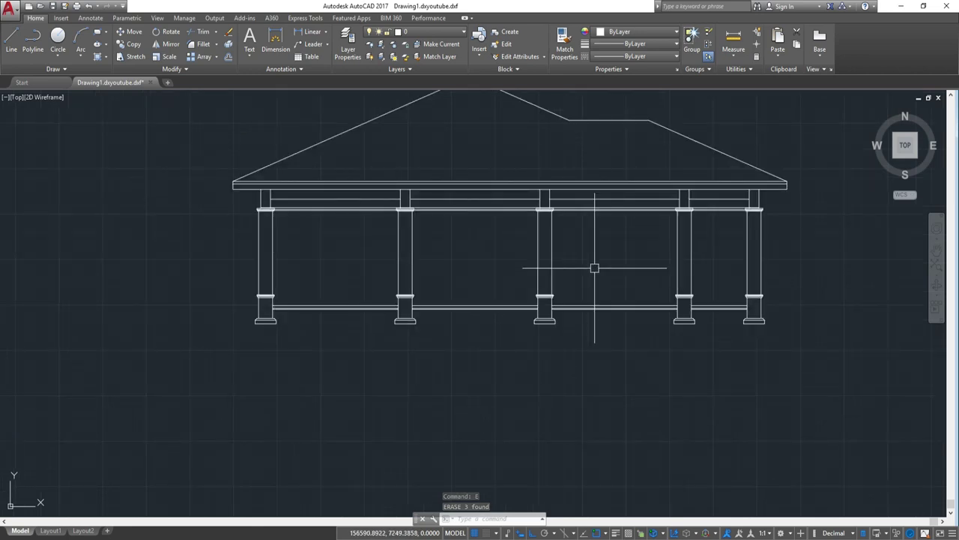
pyautogui.scroll(2, 598, 272)
pyautogui.scroll(-2, 578, 270)
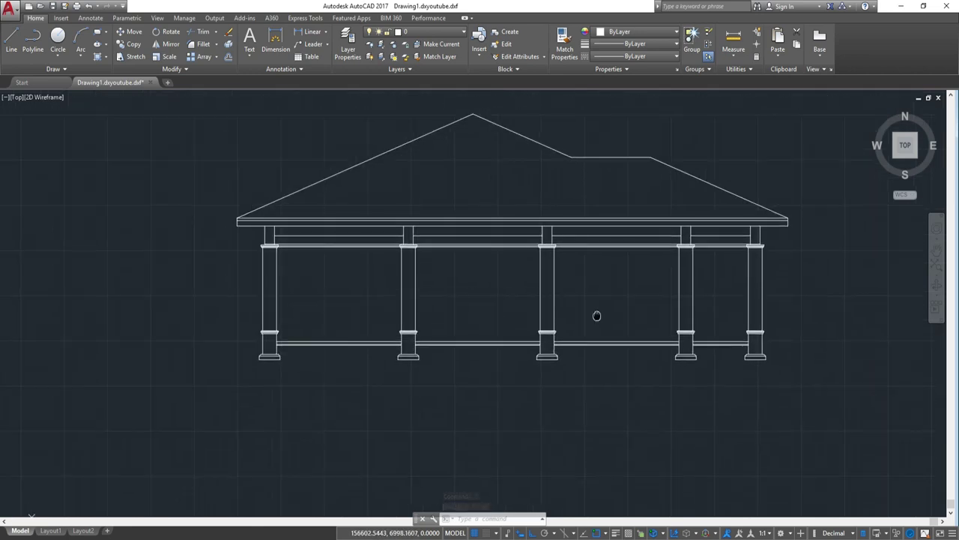
pyautogui.scroll(2, 597, 318)
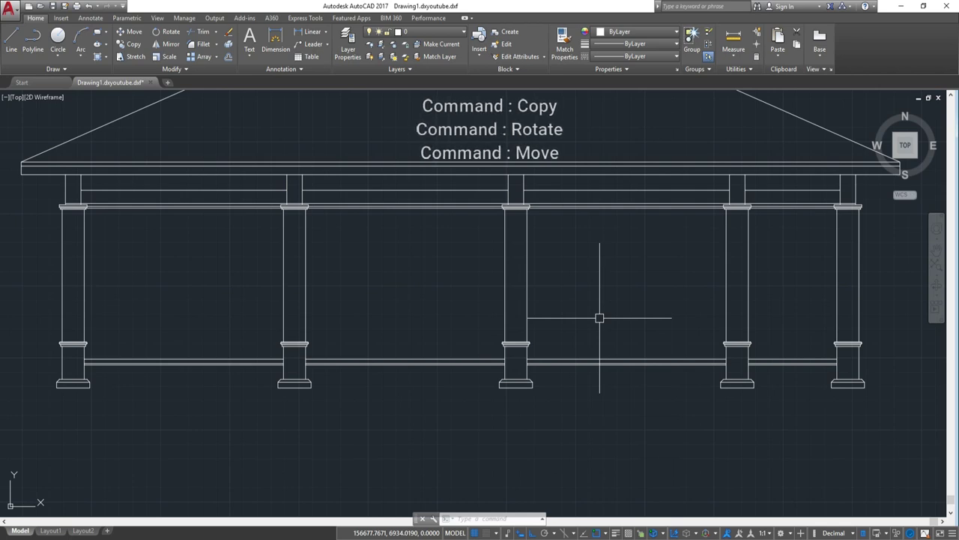
pyautogui.scroll(-3, 600, 317)
pyautogui.moveTo(187, 315); pyautogui.dragTo(600, 315, button='middle')
pyautogui.scroll(2, 540, 300)
pyautogui.scroll(3, 540, 300)
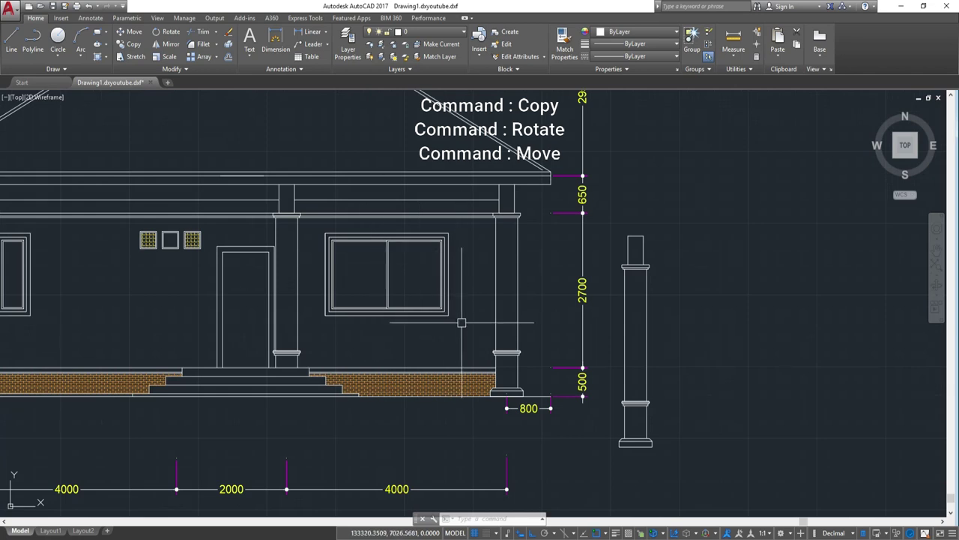
# Step: Copy the large two-pane window from its top midpoint to beside the porch, level with the original
pyautogui.click(463, 326)
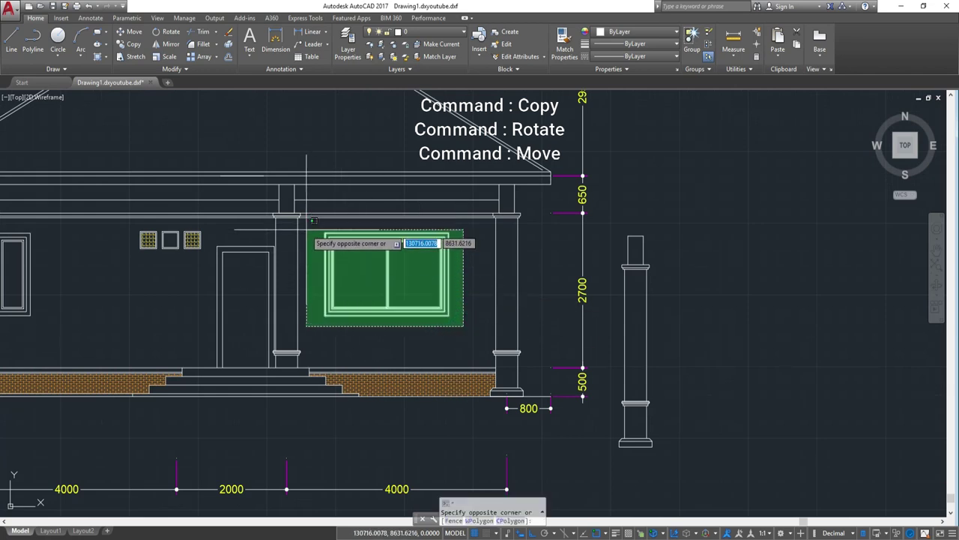
pyautogui.click(306, 229)
pyautogui.scroll(2, 420, 251)
pyautogui.write('C')
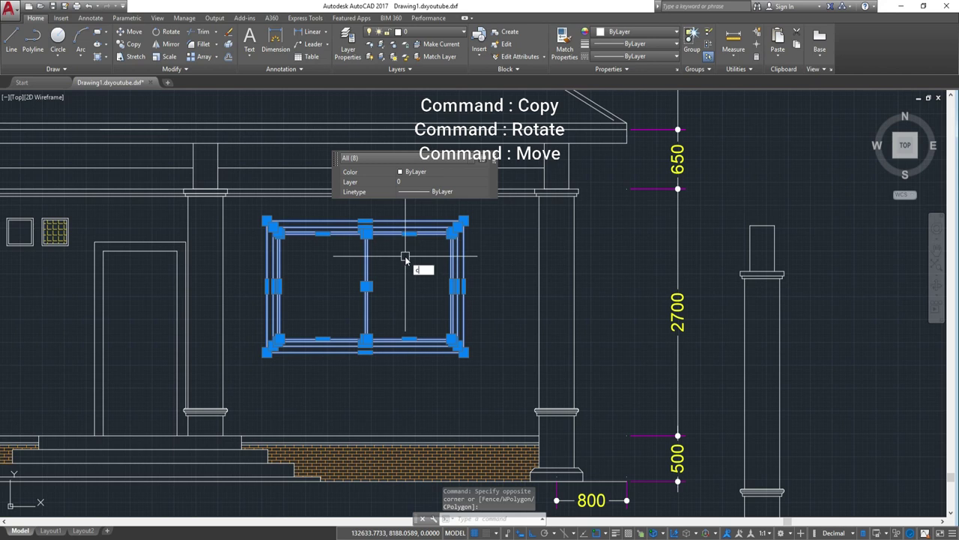
pyautogui.write('o')
pyautogui.press('Return')
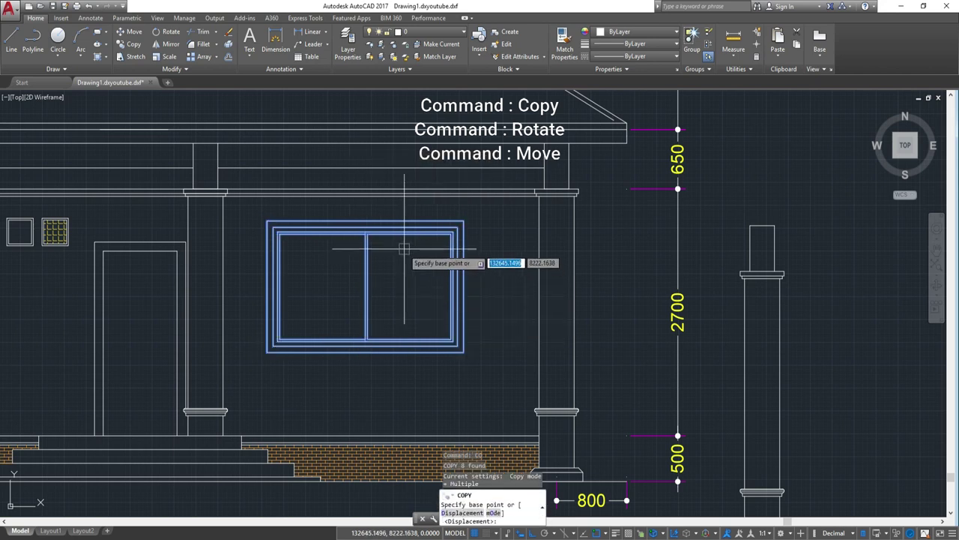
pyautogui.scroll(2, 480, 291)
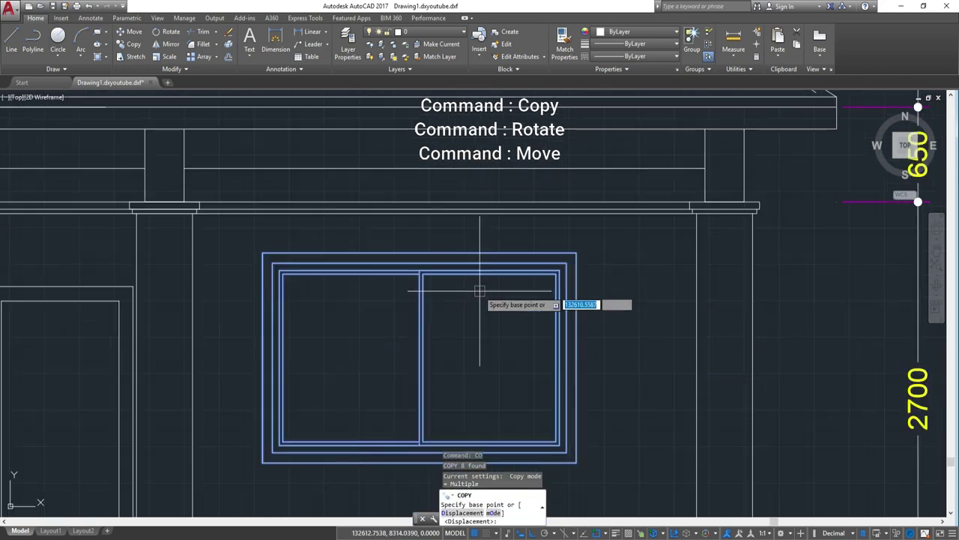
pyautogui.click(420, 252)
pyautogui.scroll(-2, 580, 262)
pyautogui.scroll(-2, 660, 255)
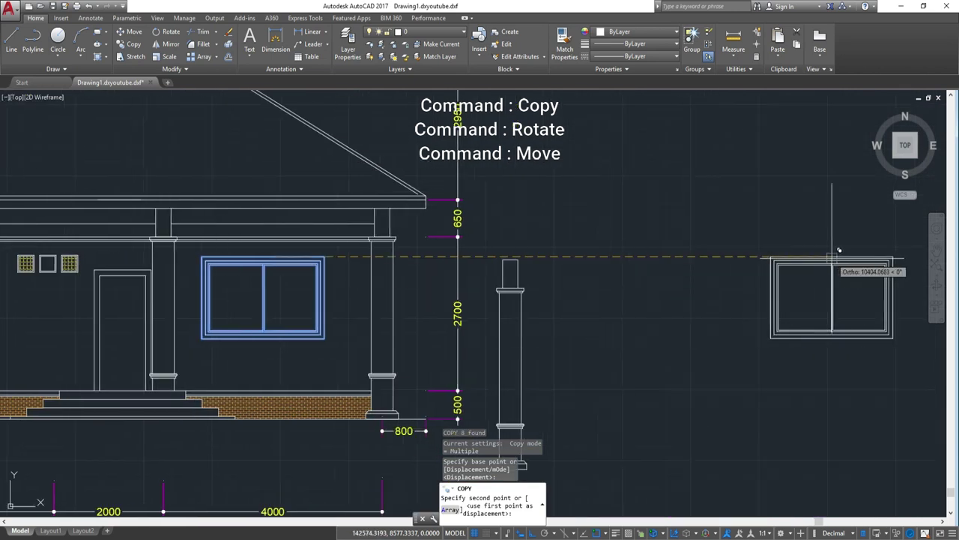
pyautogui.moveTo(832, 257); pyautogui.dragTo(627, 257, button='middle')
pyautogui.click(610, 247)
pyautogui.press('Escape')
pyautogui.moveTo(781, 278); pyautogui.dragTo(514, 272, button='middle')
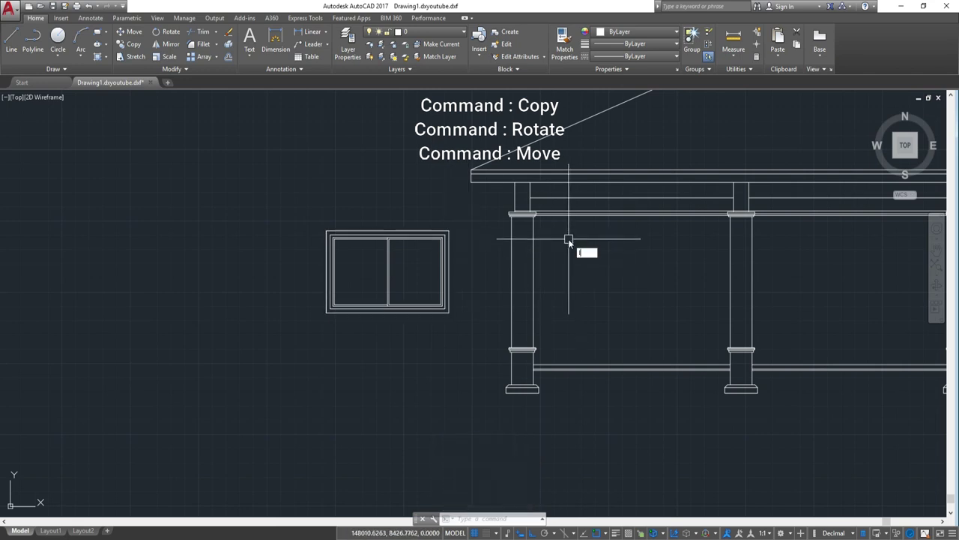
pyautogui.press('Return')
pyautogui.scroll(2, 503, 224)
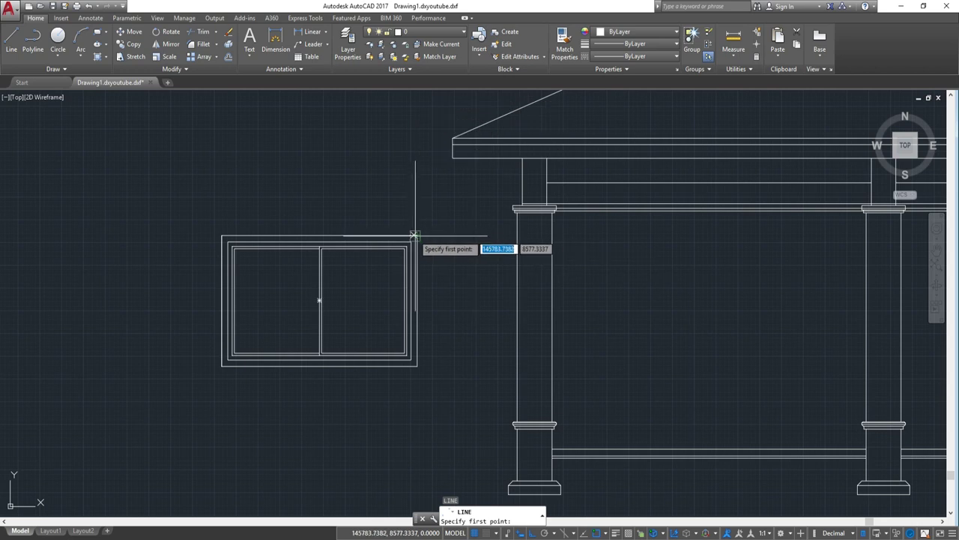
# Step: Draw a guide line across the porch bay between the two column edges
pyautogui.click(551, 235)
pyautogui.moveTo(681, 240); pyautogui.dragTo(517, 240, button='middle')
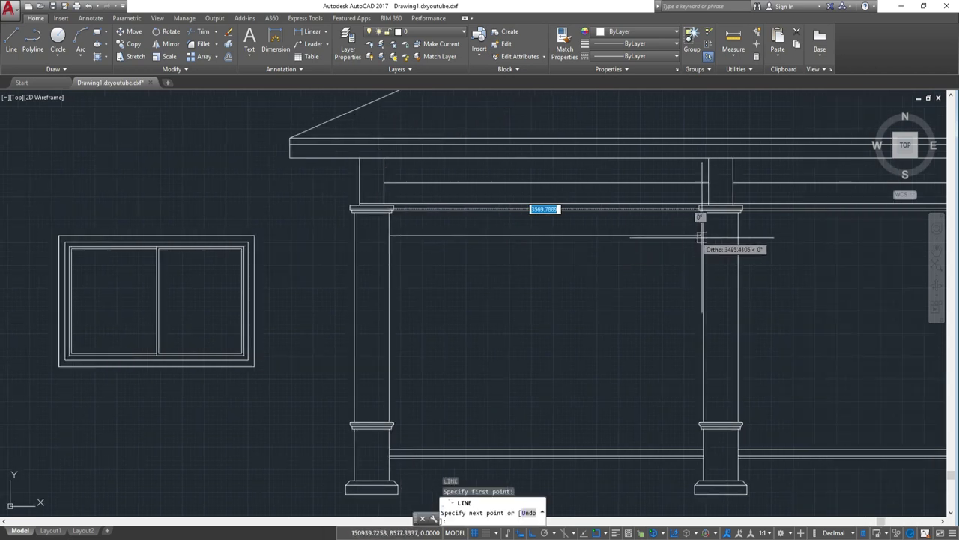
pyautogui.click(702, 235)
pyautogui.press('Escape')
# Step: Copy the window from its top midpoint into the first porch bay at the same height
pyautogui.moveTo(478, 267); pyautogui.dragTo(555, 267, button='middle')
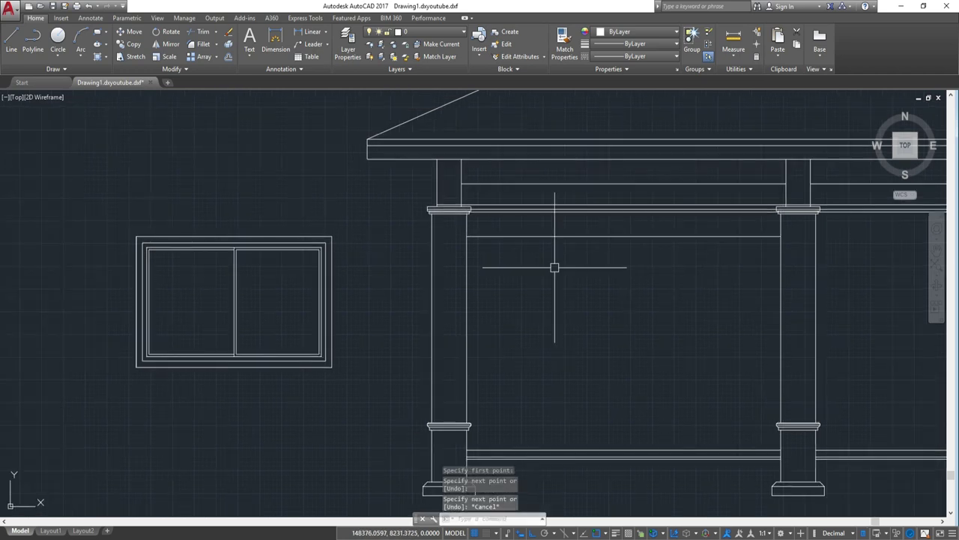
pyautogui.moveTo(438, 272); pyautogui.dragTo(512, 272, button='middle')
pyautogui.click(461, 379)
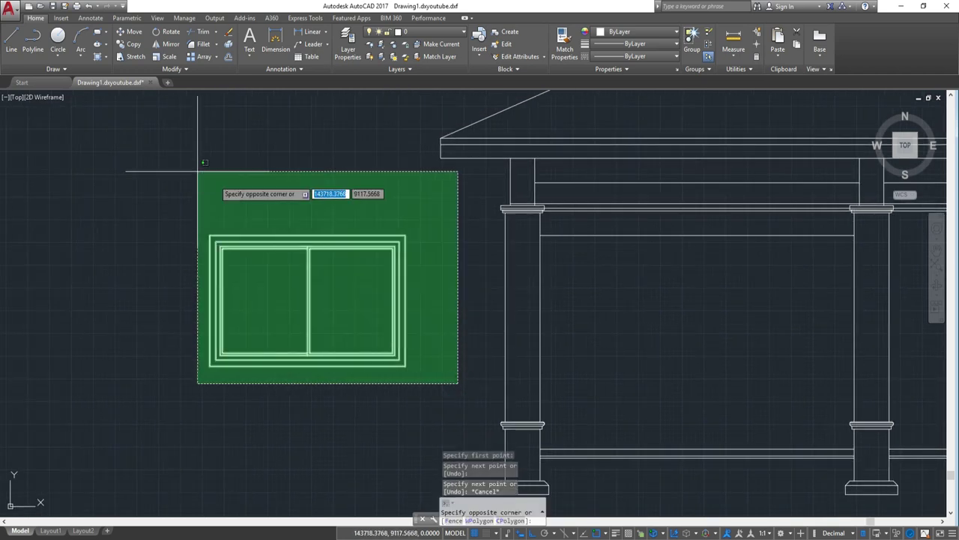
pyautogui.click(181, 94)
pyautogui.write('M')
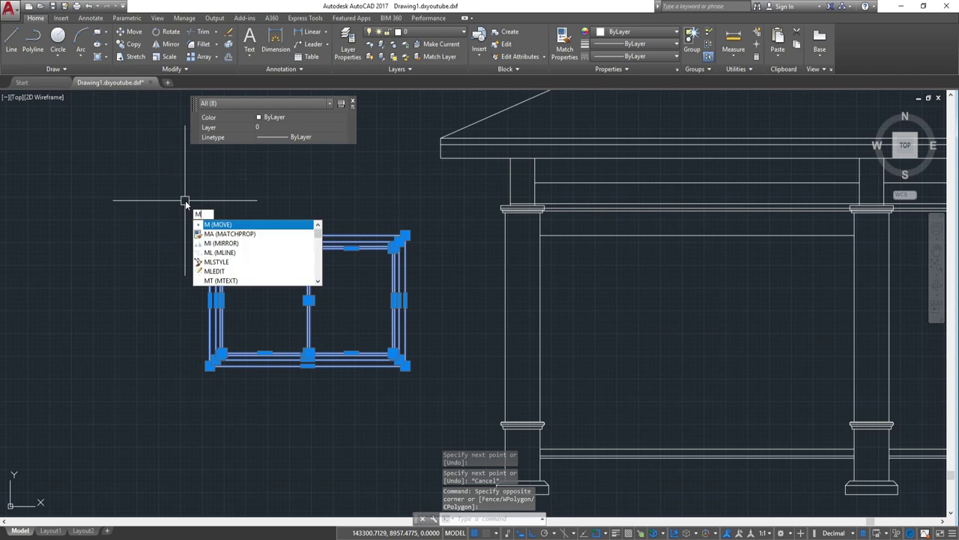
pyautogui.press('BackSpace')
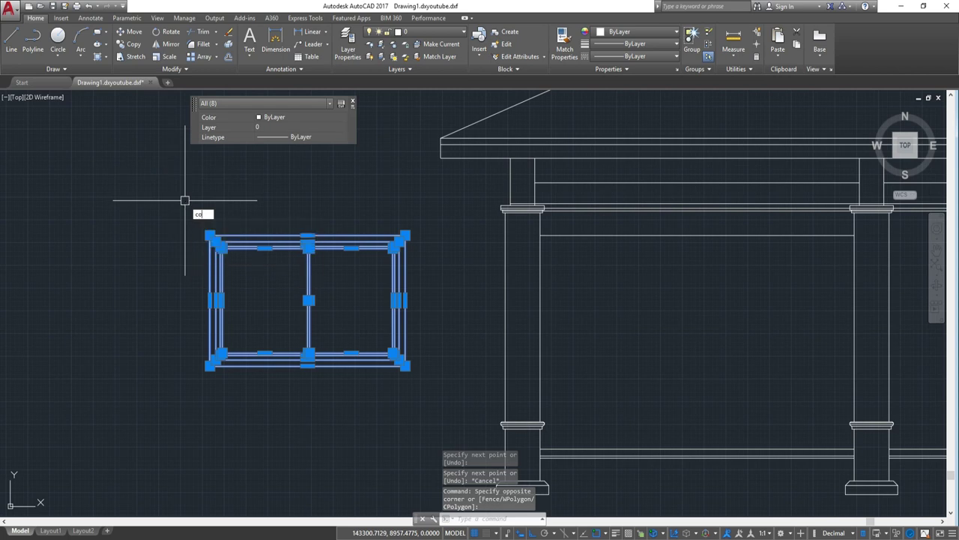
pyautogui.press('Return')
pyautogui.scroll(2, 296, 236)
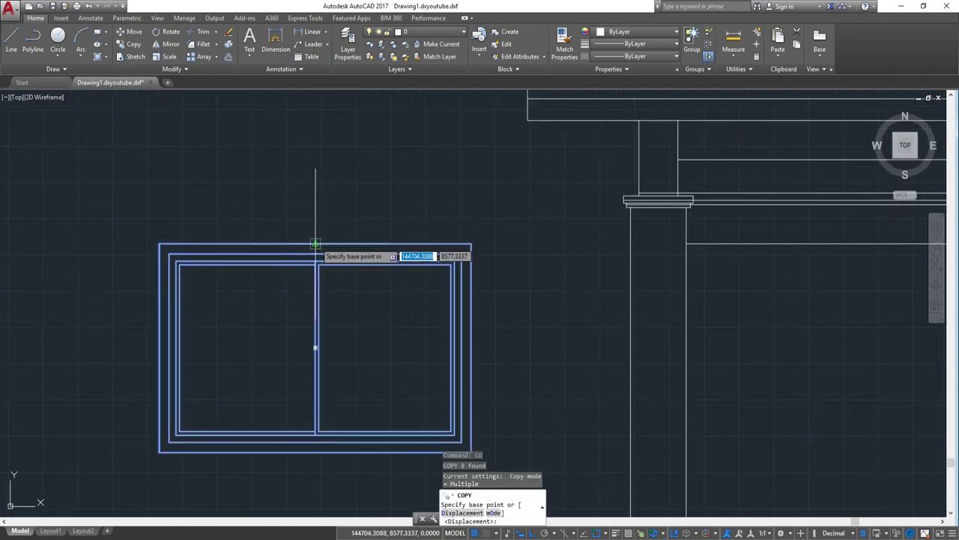
pyautogui.click(315, 244)
pyautogui.scroll(-2, 505, 257)
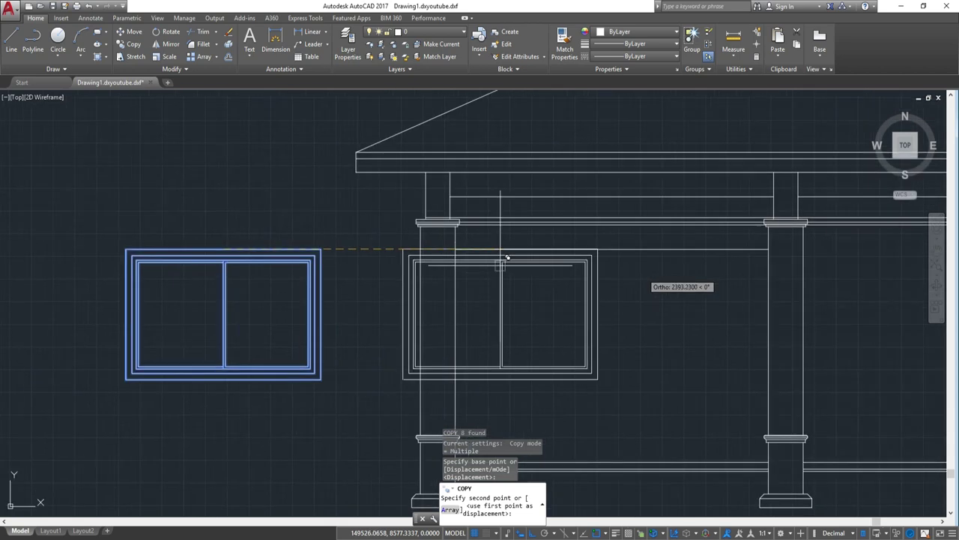
pyautogui.click(613, 247)
pyautogui.press('Escape')
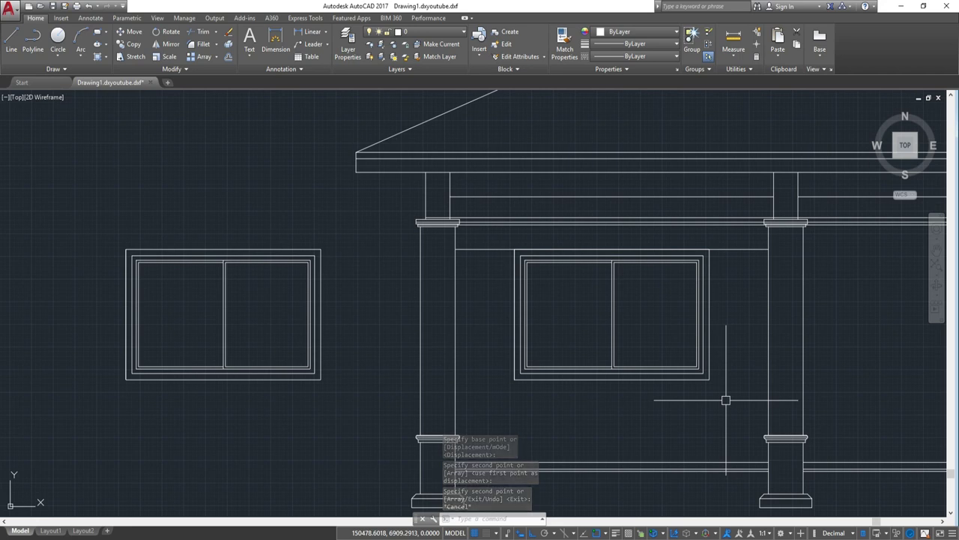
# Step: Copy that window 4000 to the right into the next bay
pyautogui.click(500, 238)
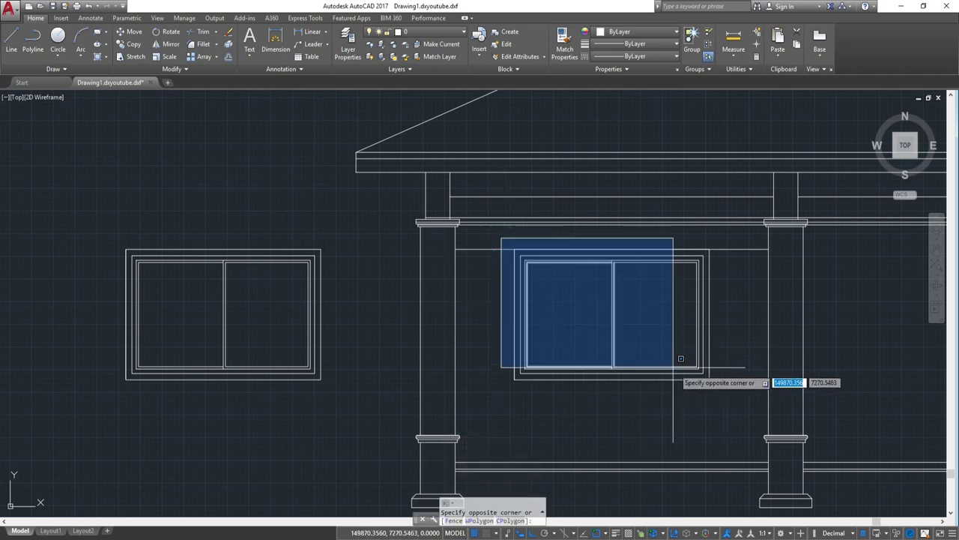
pyautogui.click(716, 390)
pyautogui.write('co')
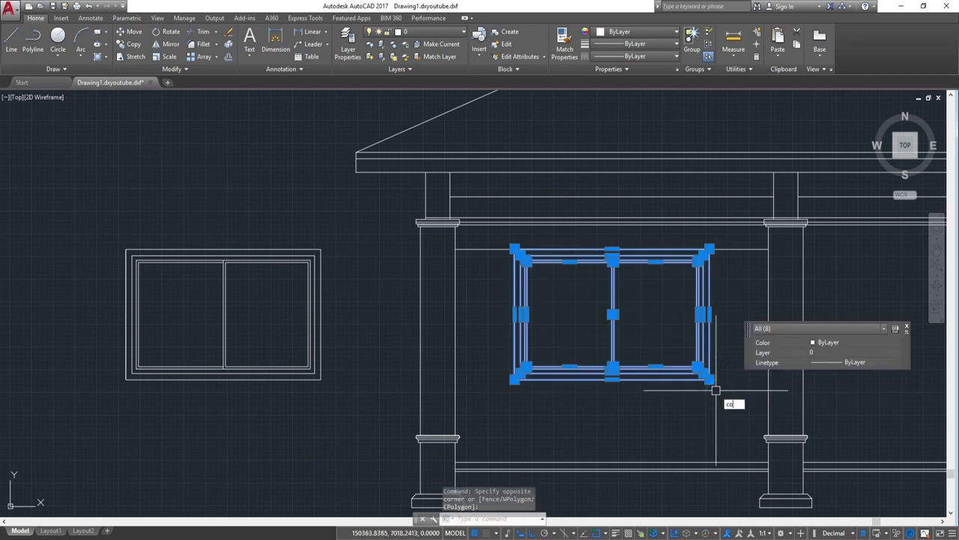
pyautogui.press('Return')
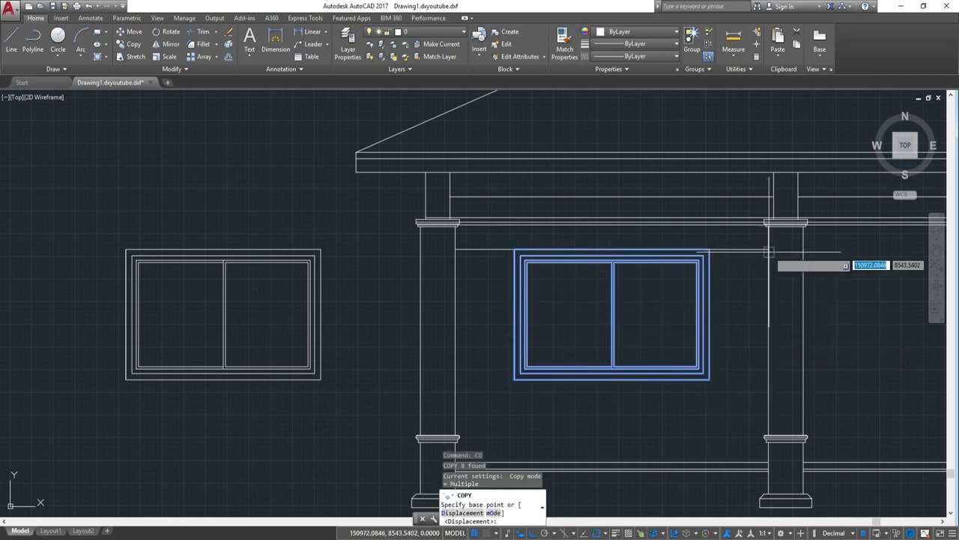
pyautogui.click(768, 249)
pyautogui.scroll(-2, 768, 248)
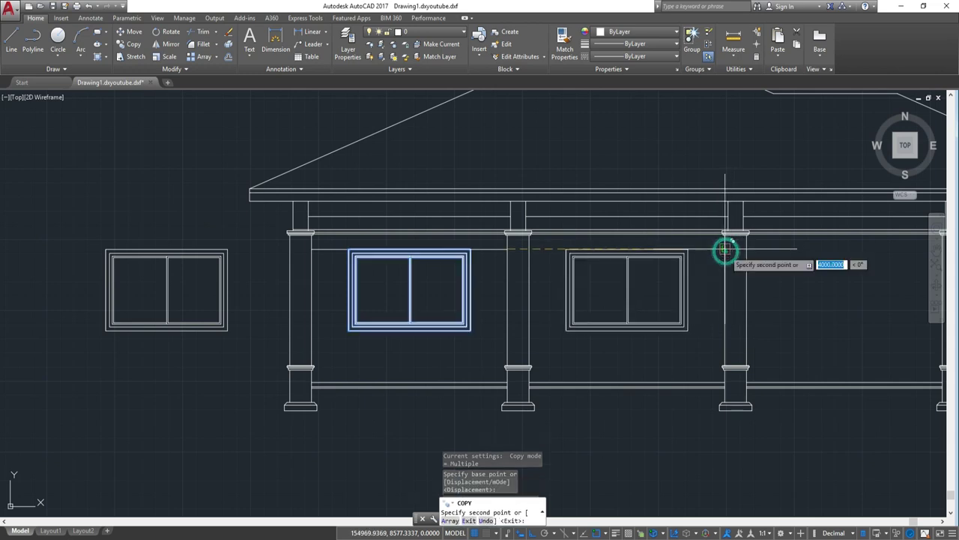
pyautogui.scroll(-2, 728, 246)
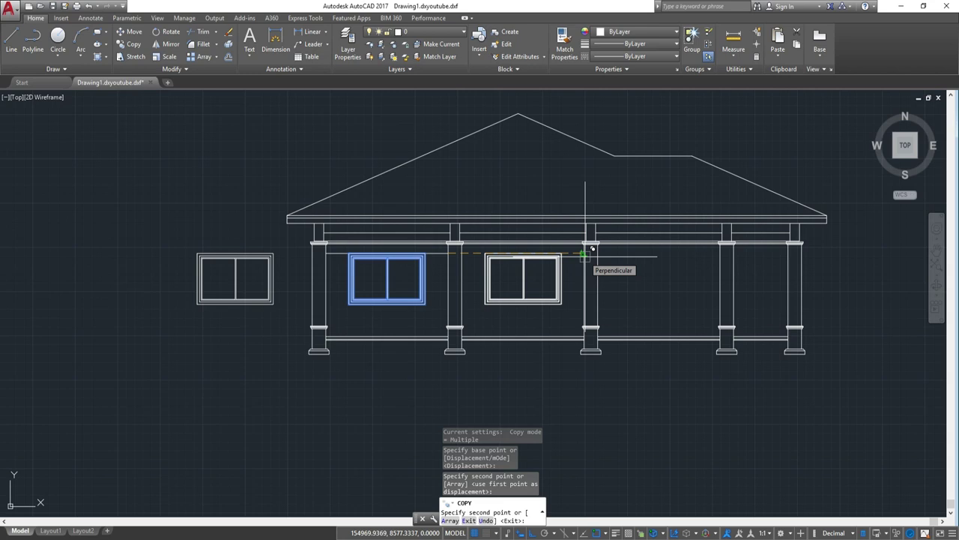
pyautogui.press('Escape')
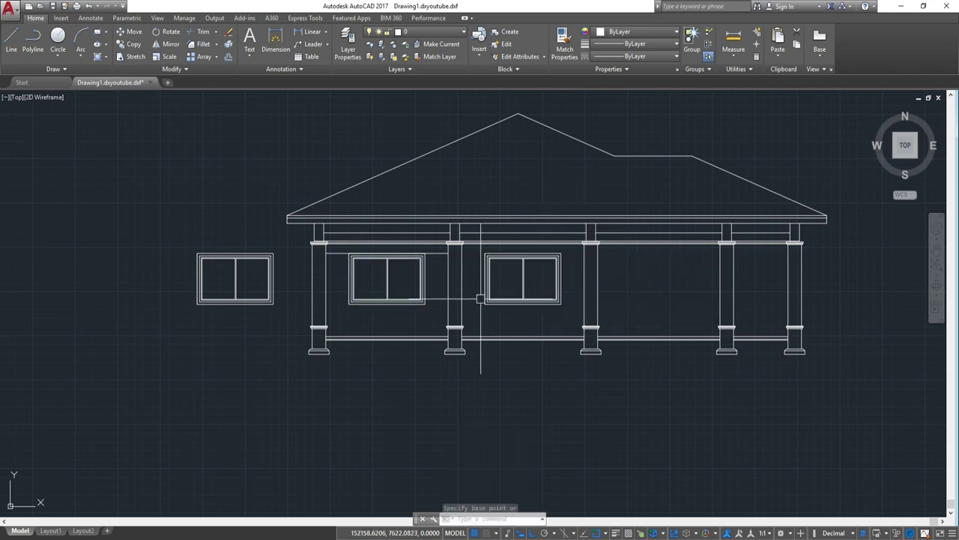
pyautogui.scroll(-3, 563, 302)
pyautogui.scroll(6, 363, 298)
# Step: Copy the three vent squares from the left vent's corner to beside the column
pyautogui.scroll(2, 548, 306)
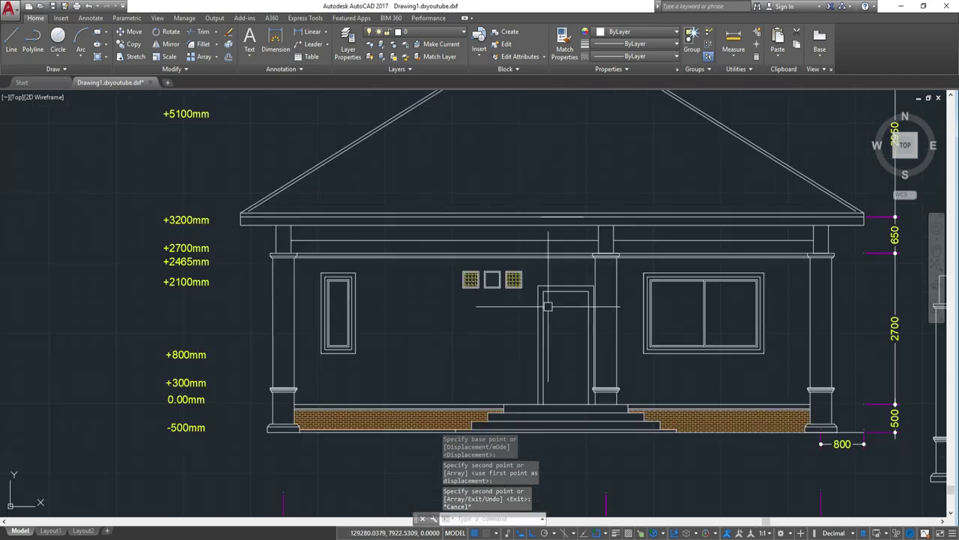
pyautogui.click(530, 298)
pyautogui.click(421, 259)
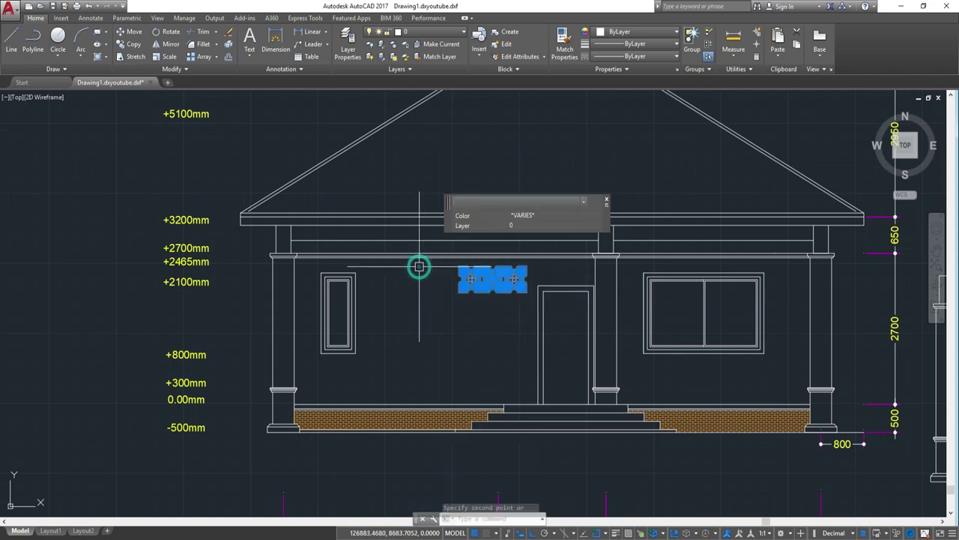
pyautogui.write('co')
pyautogui.press('Return')
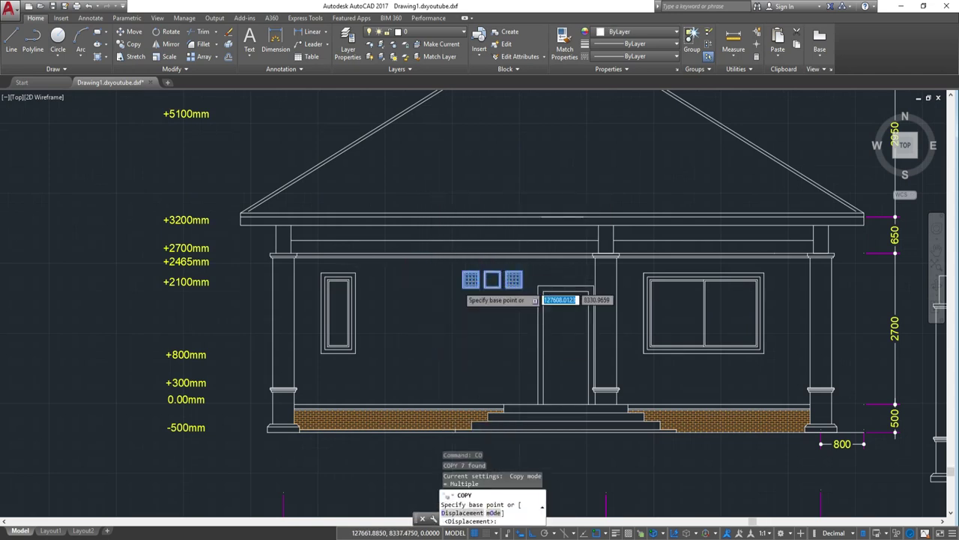
pyautogui.scroll(2, 507, 275)
pyautogui.scroll(3, 479, 272)
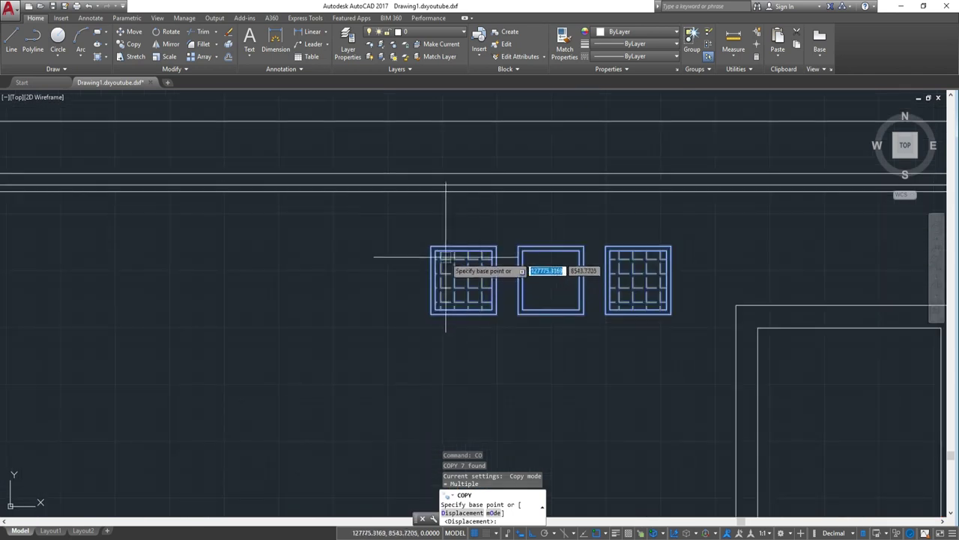
pyautogui.click(430, 245)
pyautogui.scroll(-3, 707, 274)
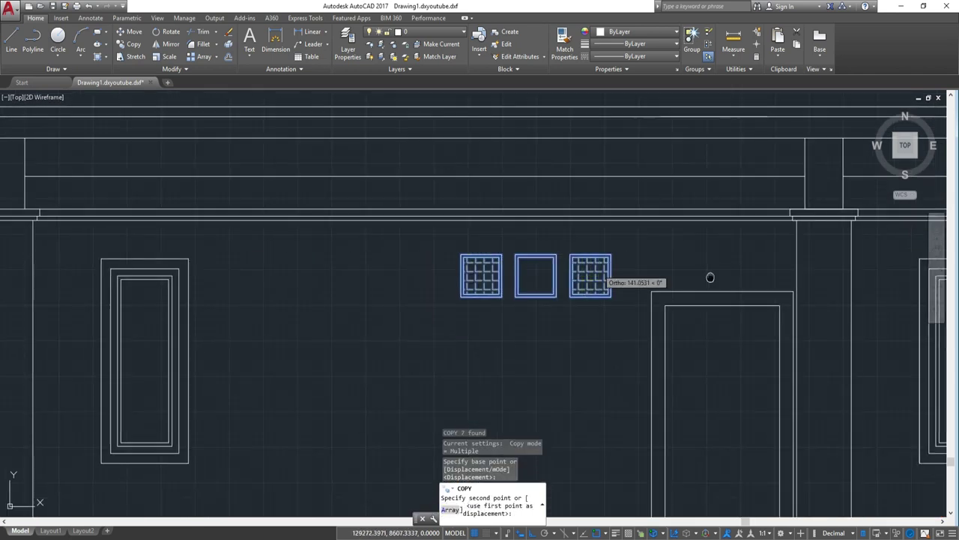
pyautogui.scroll(-2, 589, 268)
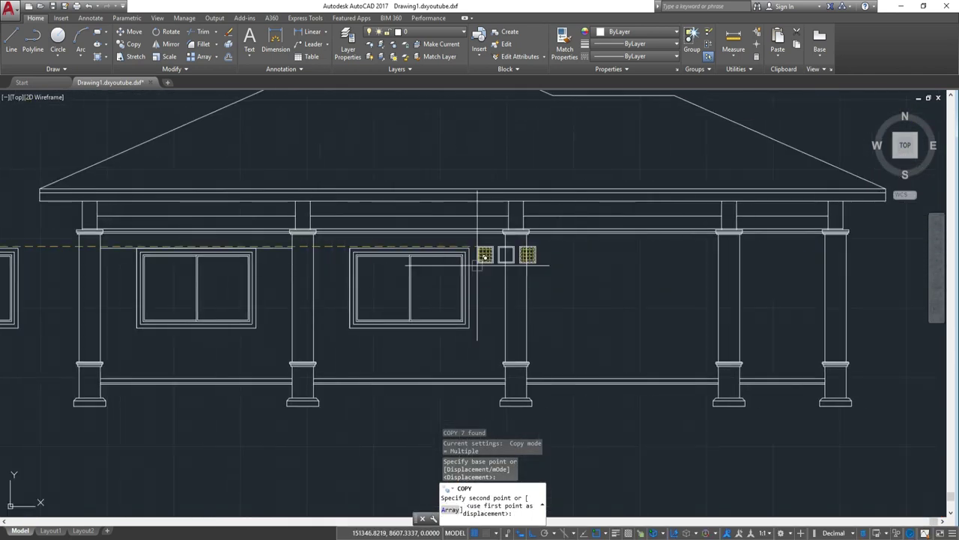
pyautogui.scroll(5, 520, 252)
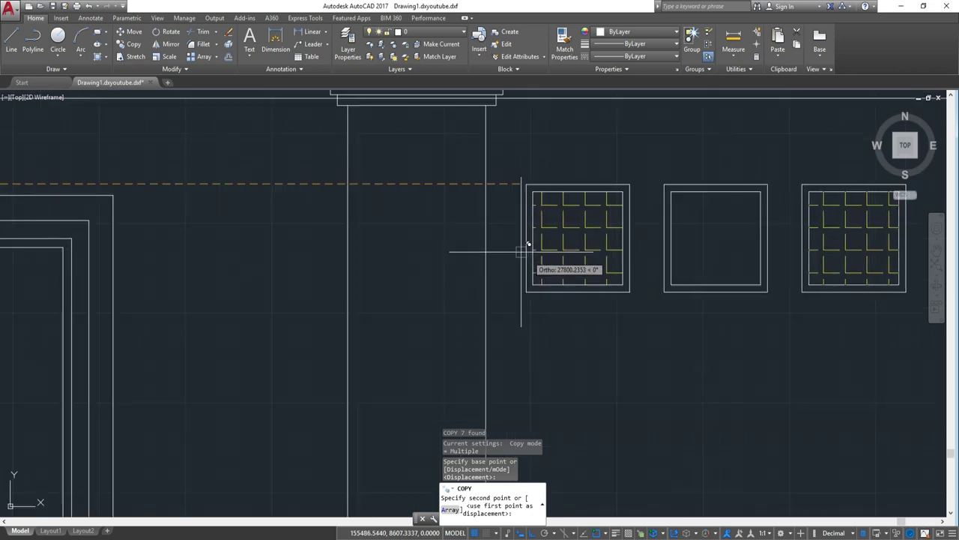
pyautogui.click(487, 178)
pyautogui.press('Escape')
# Step: Move the three vents 30 units into place on the front wall
pyautogui.click(467, 169)
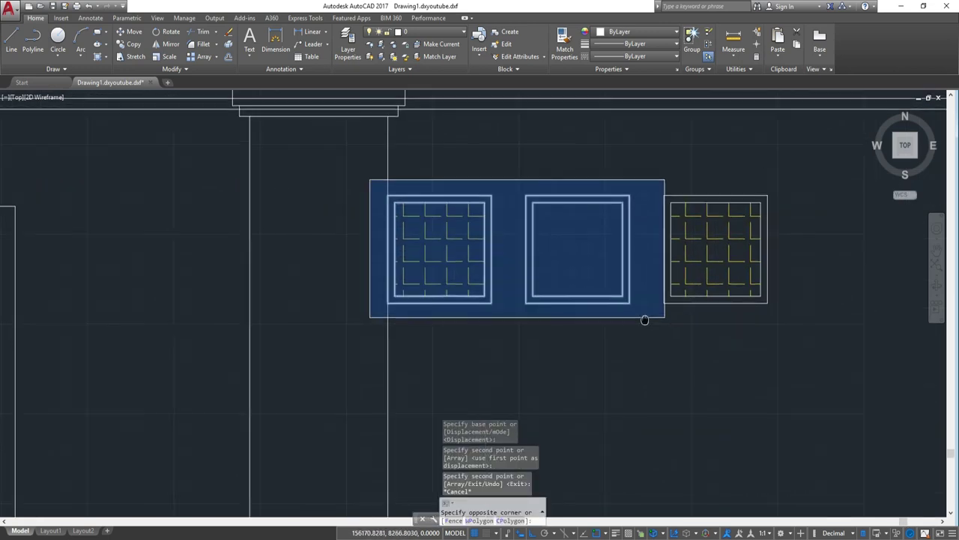
pyautogui.click(739, 317)
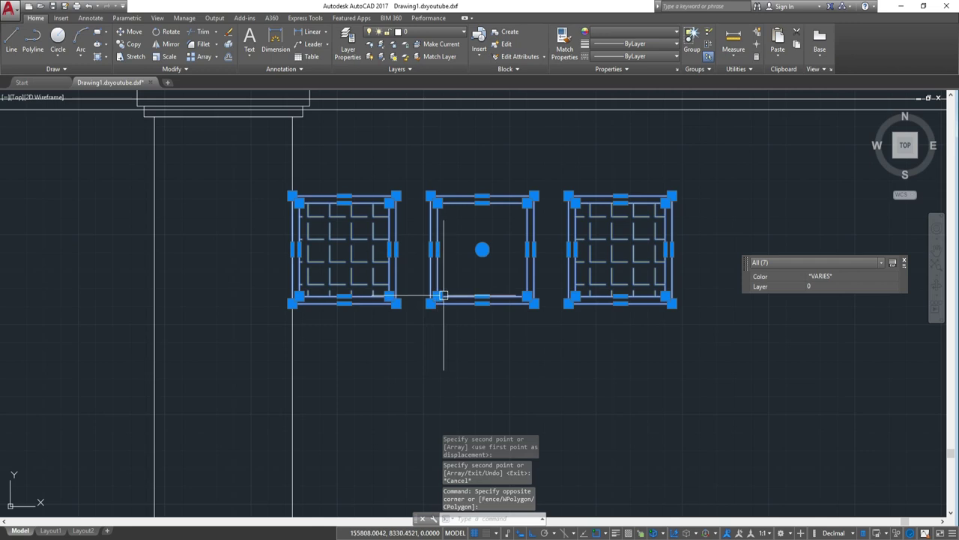
pyautogui.write('m')
pyautogui.press('Return')
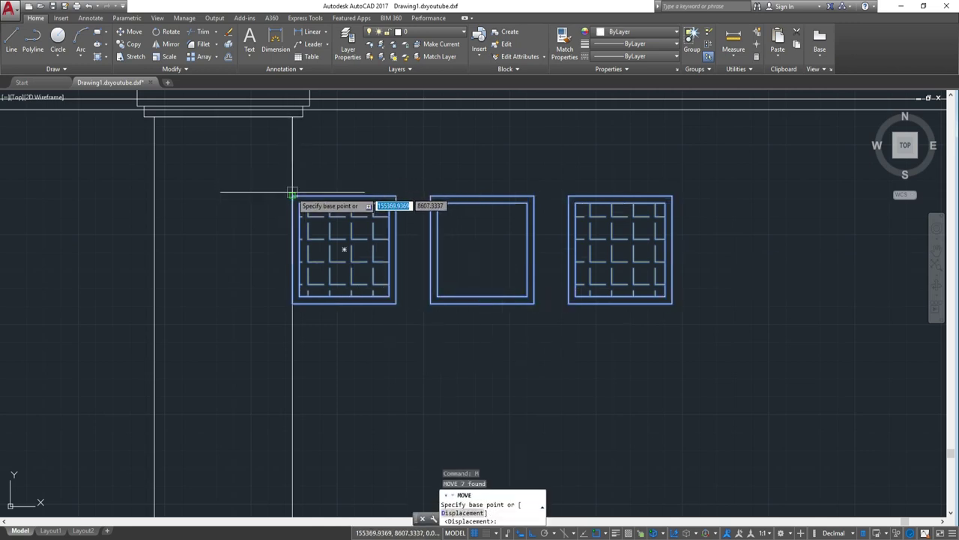
pyautogui.click(292, 196)
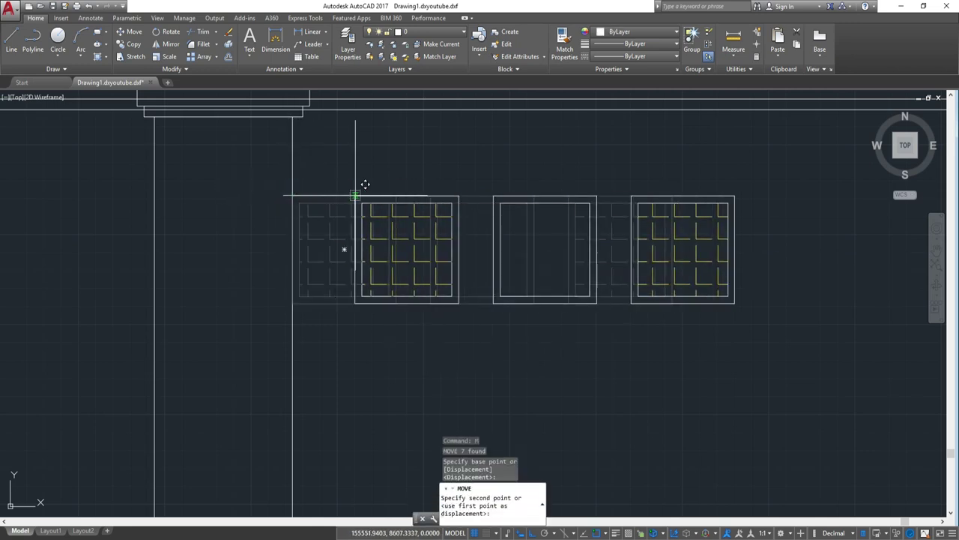
pyautogui.write('30')
pyautogui.press('Return')
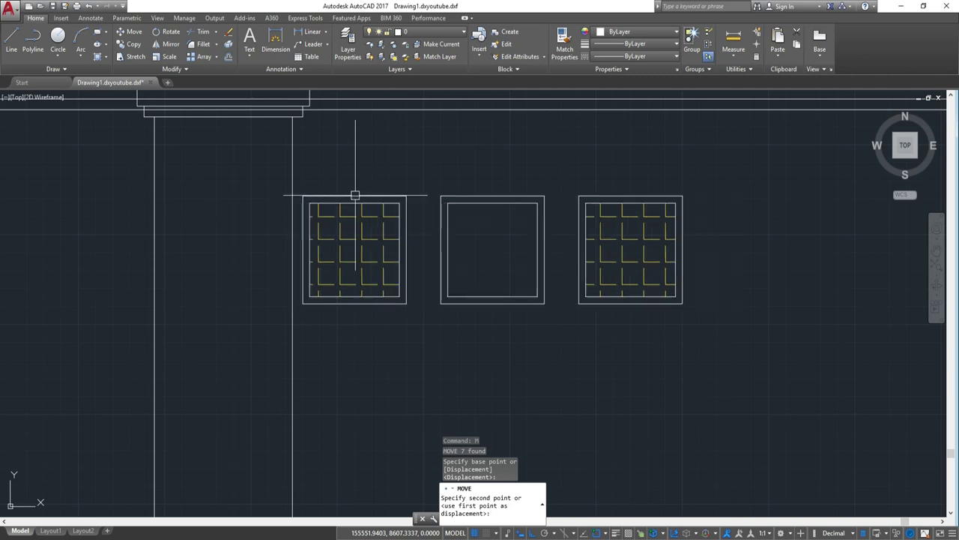
pyautogui.scroll(-2, 368, 262)
pyautogui.scroll(-2, 368, 262)
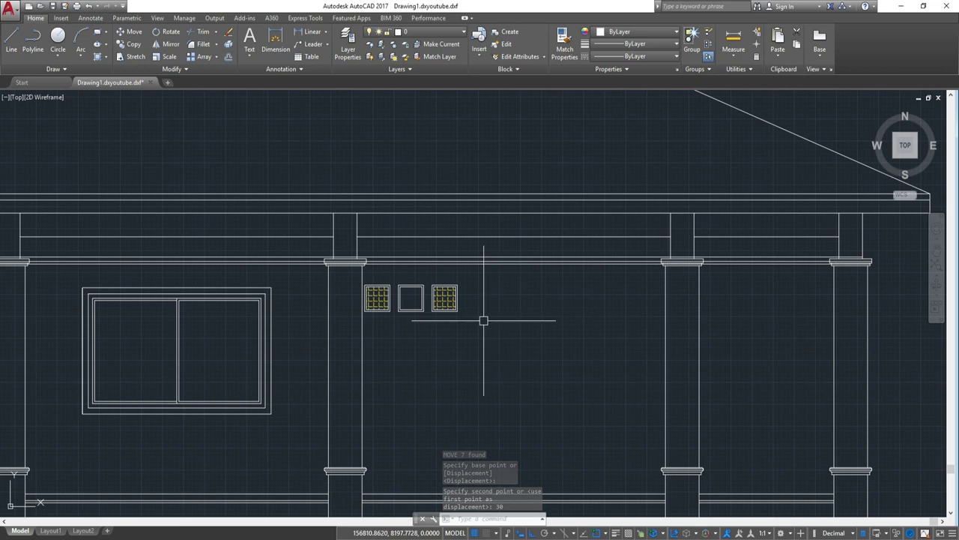
pyautogui.scroll(-3, 507, 326)
pyautogui.moveTo(561, 325)
pyautogui.mouseDown(button='middle')
pyautogui.moveTo(862, 330)
pyautogui.moveTo(372, 372)
pyautogui.mouseUp(button='middle')
pyautogui.scroll(1, 373, 372)
pyautogui.scroll(1, 372, 372)
pyautogui.scroll(2, 372, 372)
pyautogui.click(372, 379)
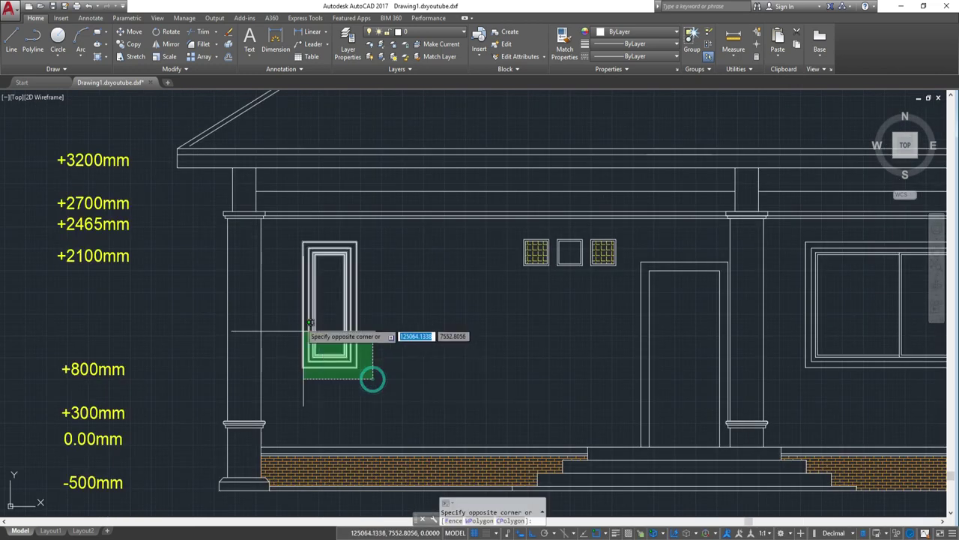
pyautogui.click(289, 232)
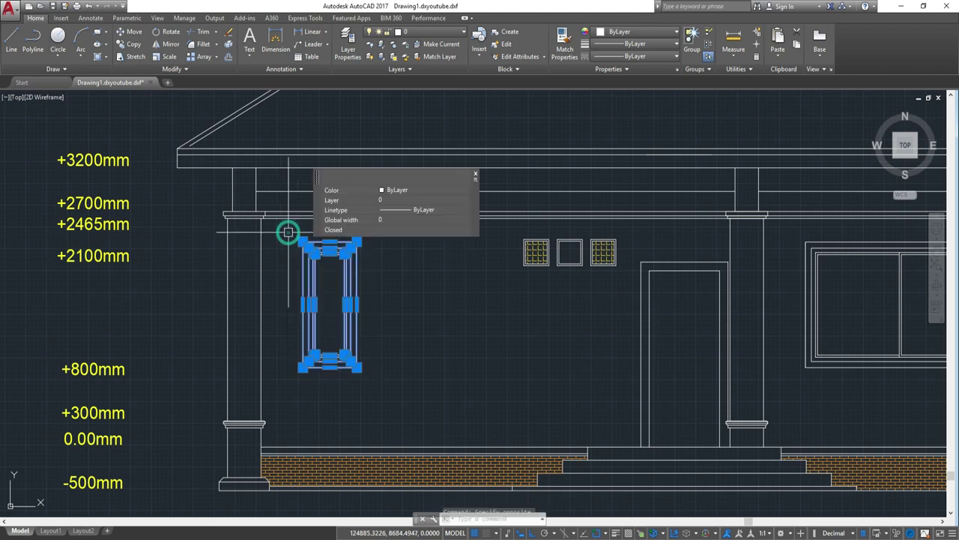
pyautogui.write('co')
pyautogui.press('Return')
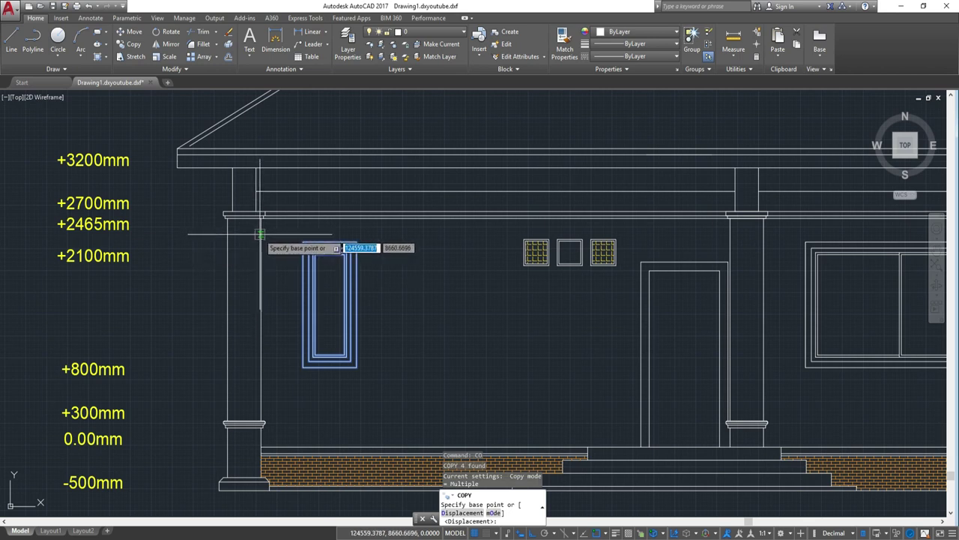
pyautogui.click(261, 235)
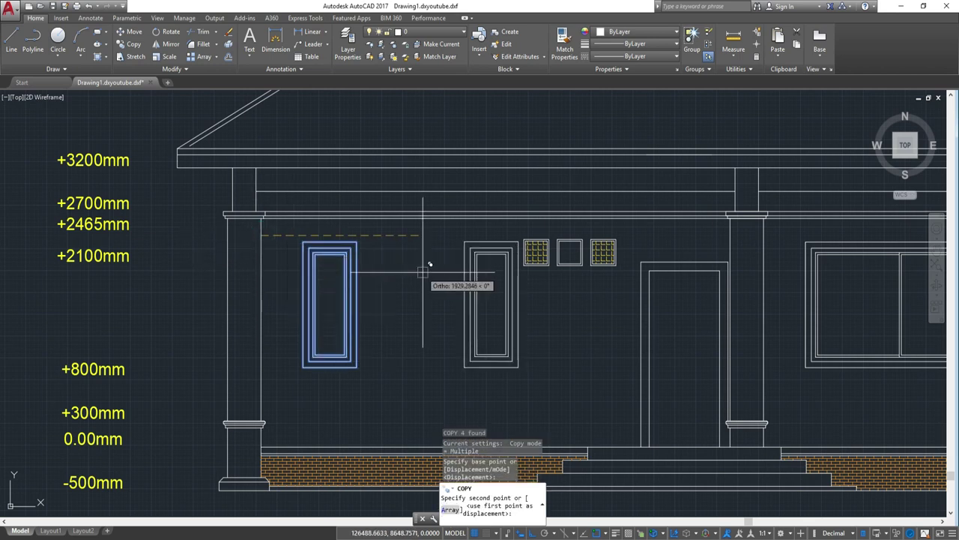
pyautogui.press('Escape')
pyautogui.click(364, 368)
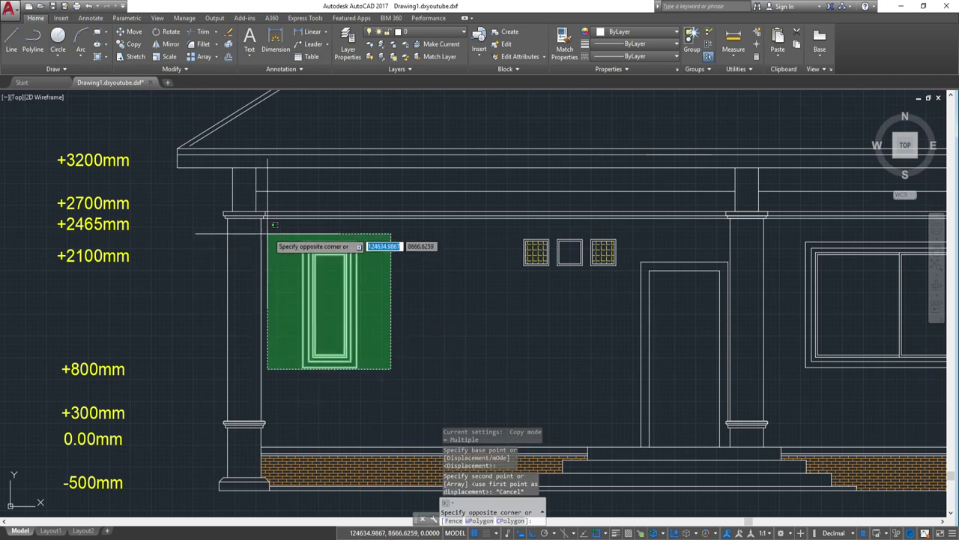
pyautogui.click(276, 231)
pyautogui.write('c')
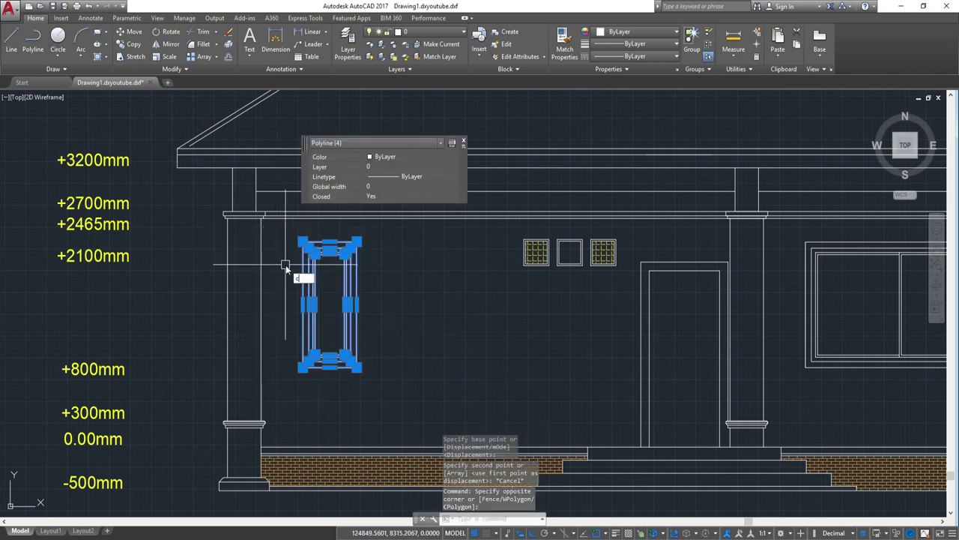
pyautogui.press('Escape')
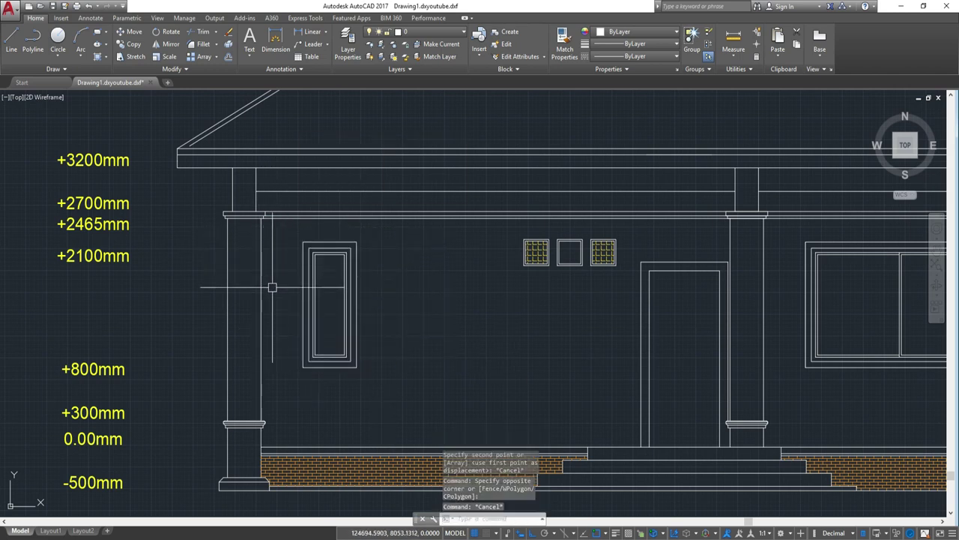
pyautogui.write('dli')
pyautogui.press('Return')
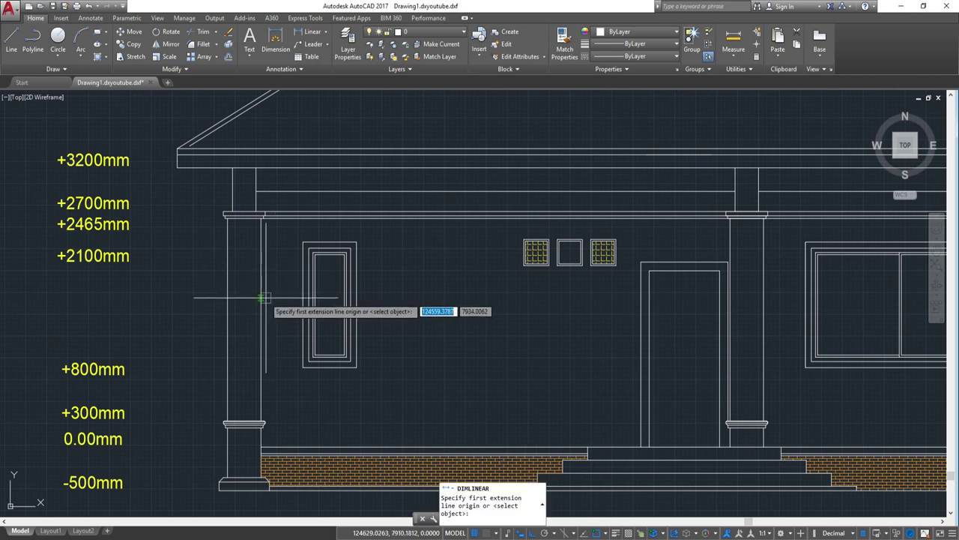
pyautogui.click(260, 293)
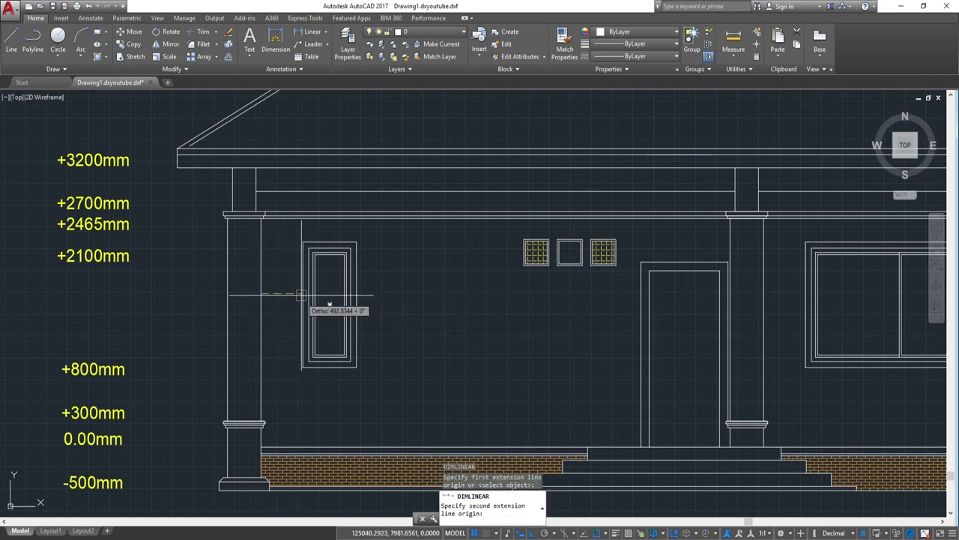
pyautogui.click(303, 293)
pyautogui.press('Escape')
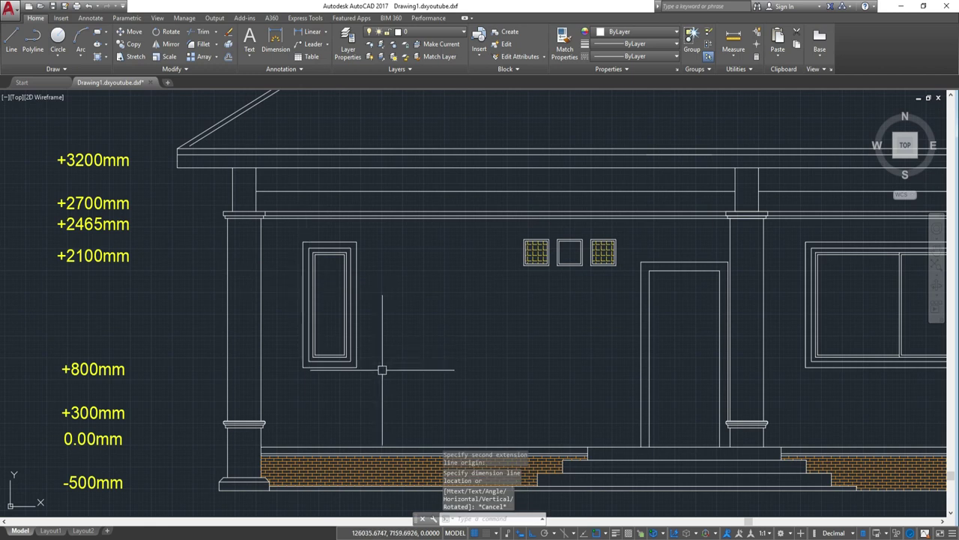
pyautogui.click(377, 383)
# Step: Copy the tall narrow window into the bay between the right-hand columns
pyautogui.click(288, 232)
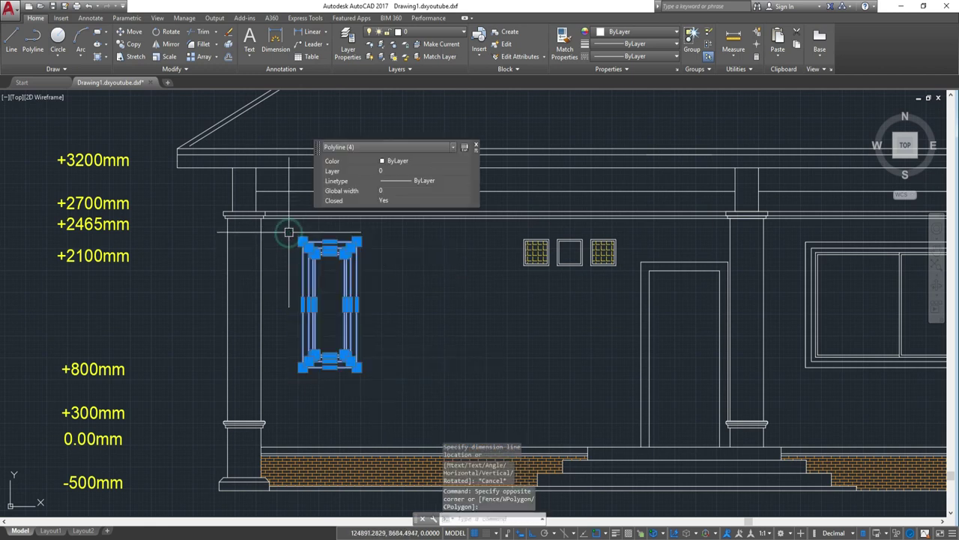
pyautogui.write('Co')
pyautogui.press('Return')
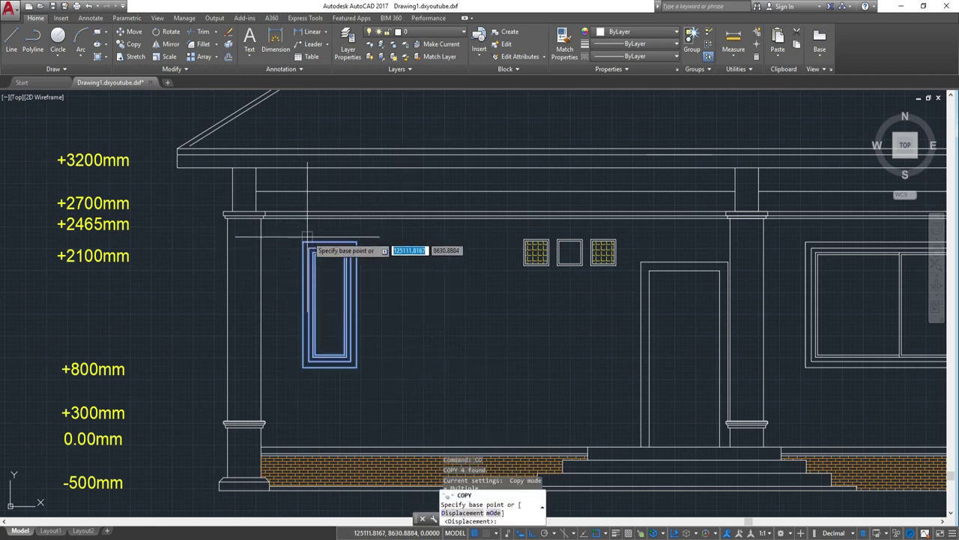
pyautogui.click(302, 241)
pyautogui.scroll(-2, 315, 247)
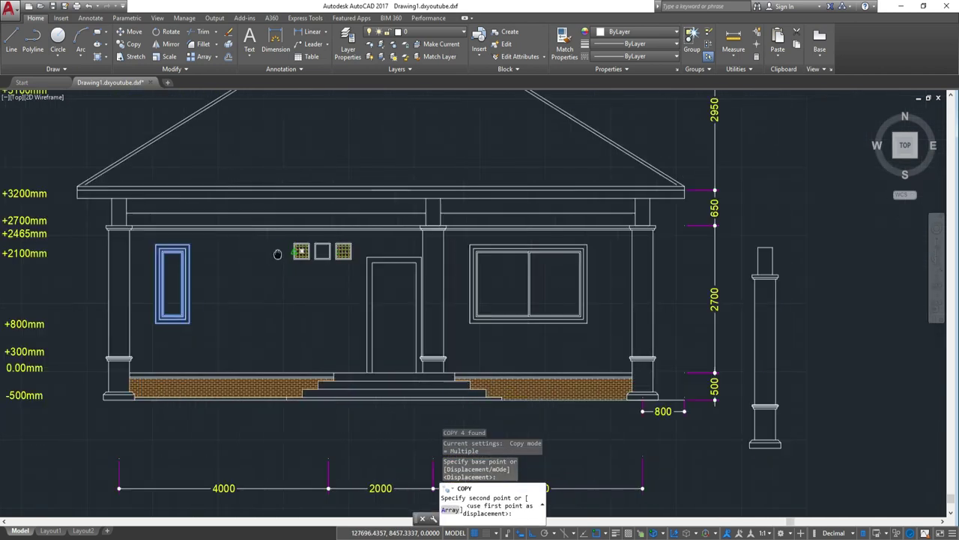
pyautogui.scroll(3, 756, 270)
pyautogui.moveTo(757, 262); pyautogui.dragTo(353, 257, button='middle')
pyautogui.scroll(2, 546, 262)
pyautogui.scroll(2, 642, 236)
pyautogui.moveTo(642, 235); pyautogui.dragTo(474, 259, button='middle')
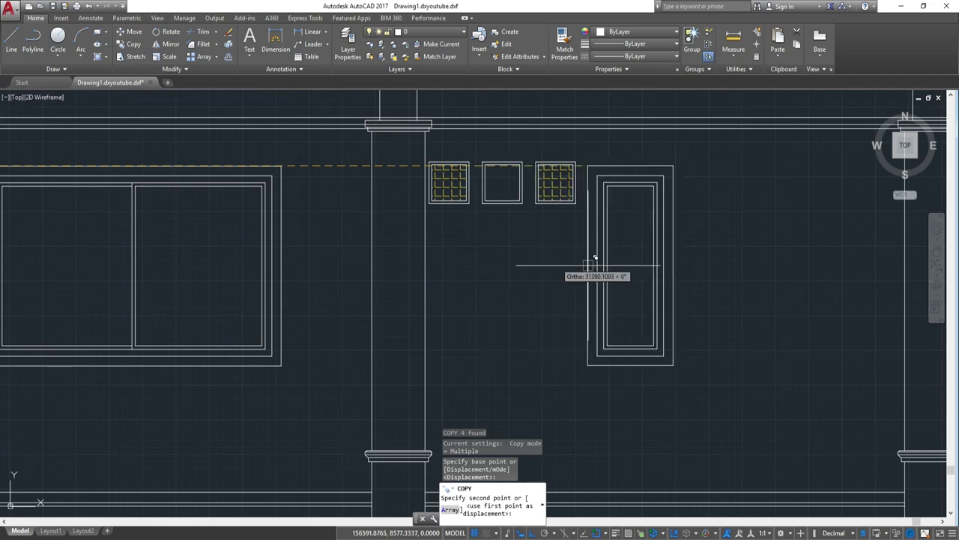
pyautogui.moveTo(671, 262); pyautogui.dragTo(403, 261, button='middle')
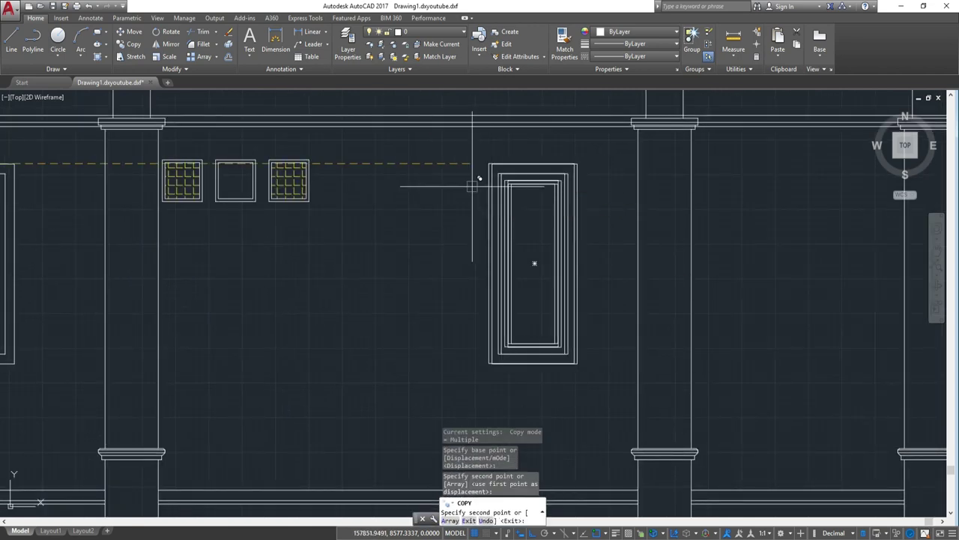
pyautogui.press('Escape')
# Step: Select the copied window and begin a move from its top-right corner
pyautogui.click(451, 148)
pyautogui.click(574, 360)
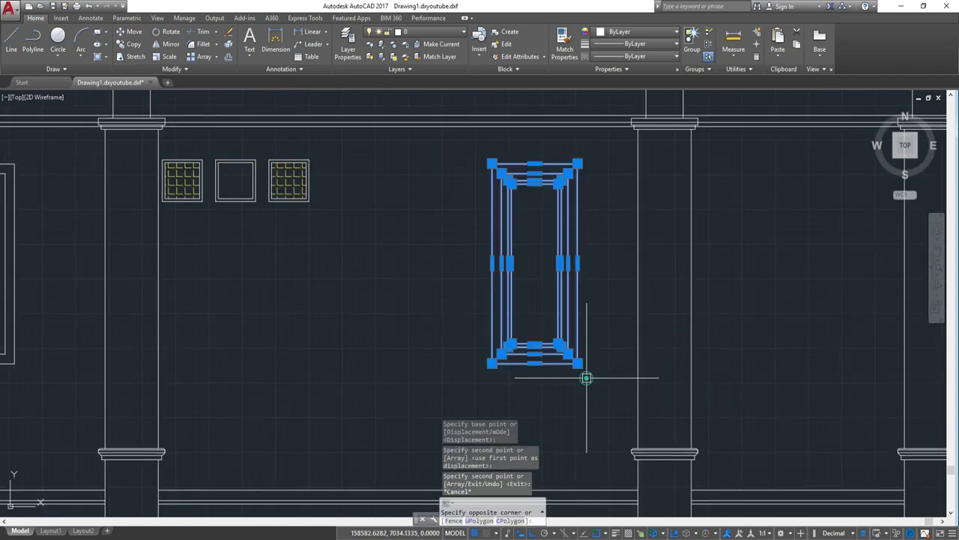
pyautogui.scroll(2, 589, 208)
pyautogui.moveTo(589, 208); pyautogui.dragTo(520, 296, button='middle')
pyautogui.scroll(2, 522, 297)
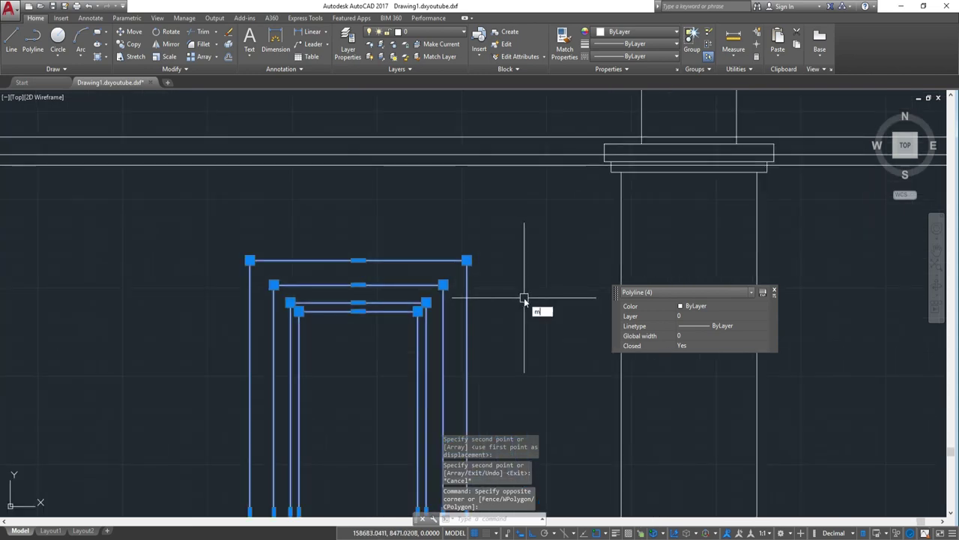
pyautogui.press('Return')
pyautogui.click(467, 261)
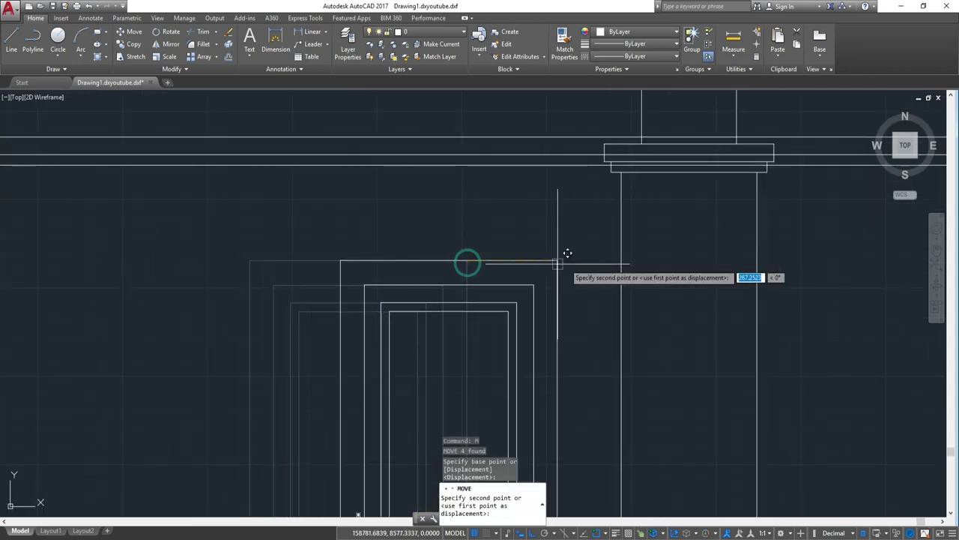
pyautogui.press('Escape')
# Step: Move the copied window 500 to the left
pyautogui.scroll(-5, 549, 269)
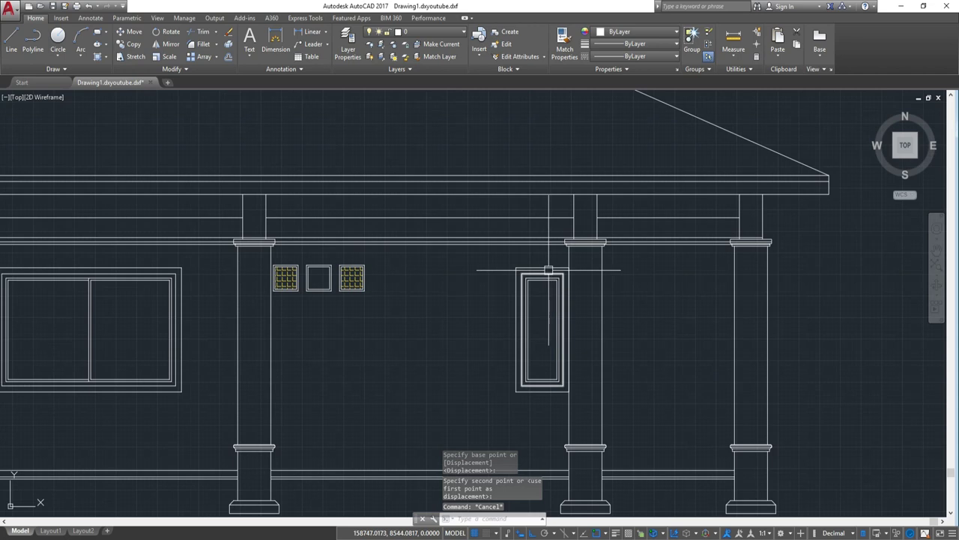
pyautogui.click(497, 262)
pyautogui.click(570, 390)
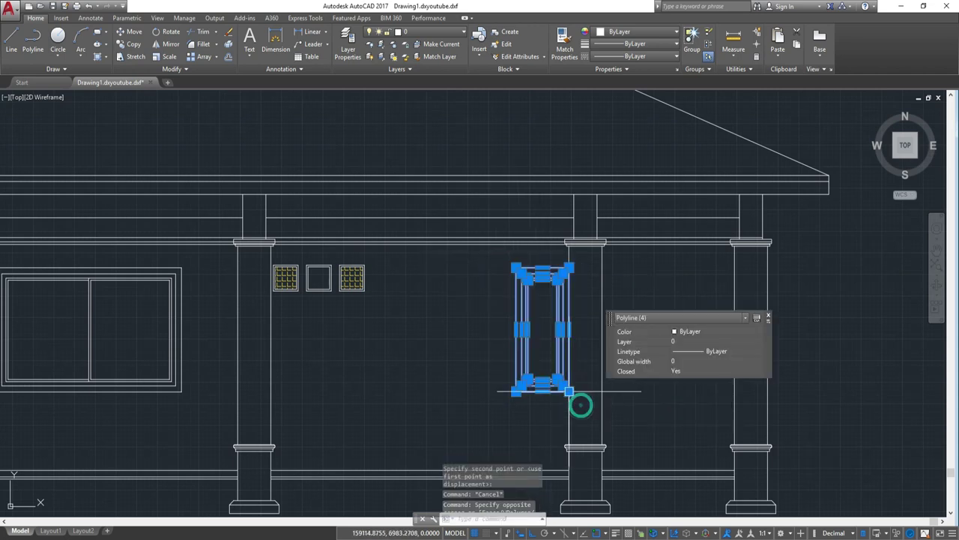
pyautogui.write('m')
pyautogui.press('Return')
pyautogui.scroll(4, 572, 386)
pyautogui.scroll(3, 563, 318)
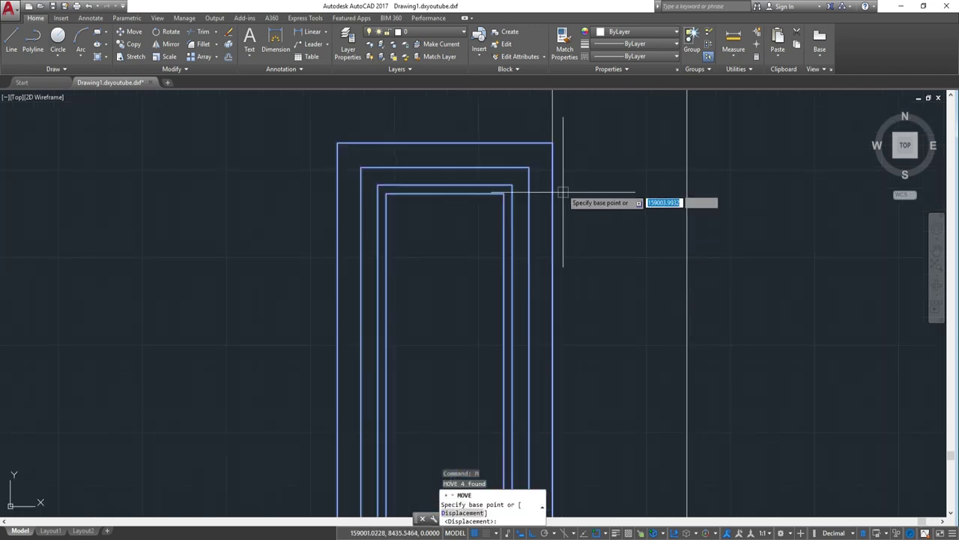
pyautogui.click(553, 142)
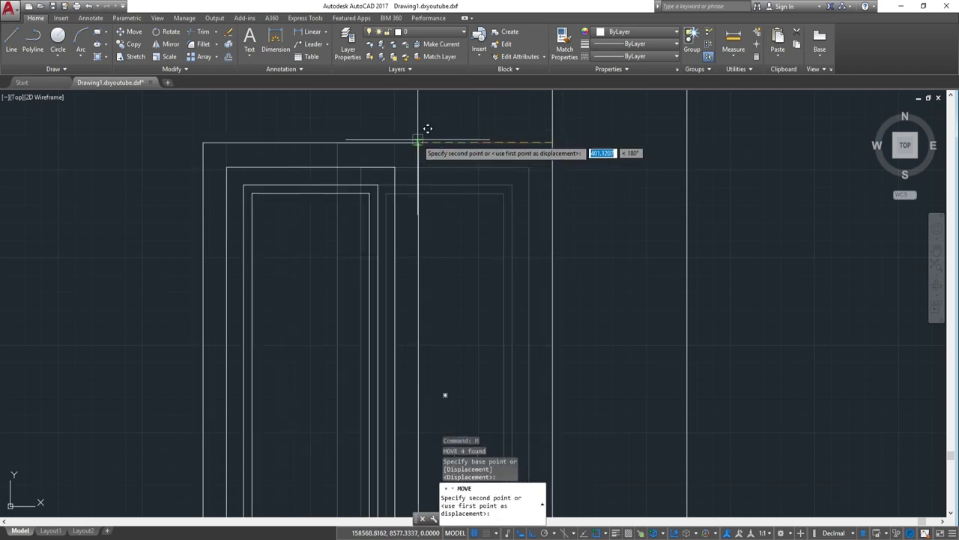
pyautogui.write('500')
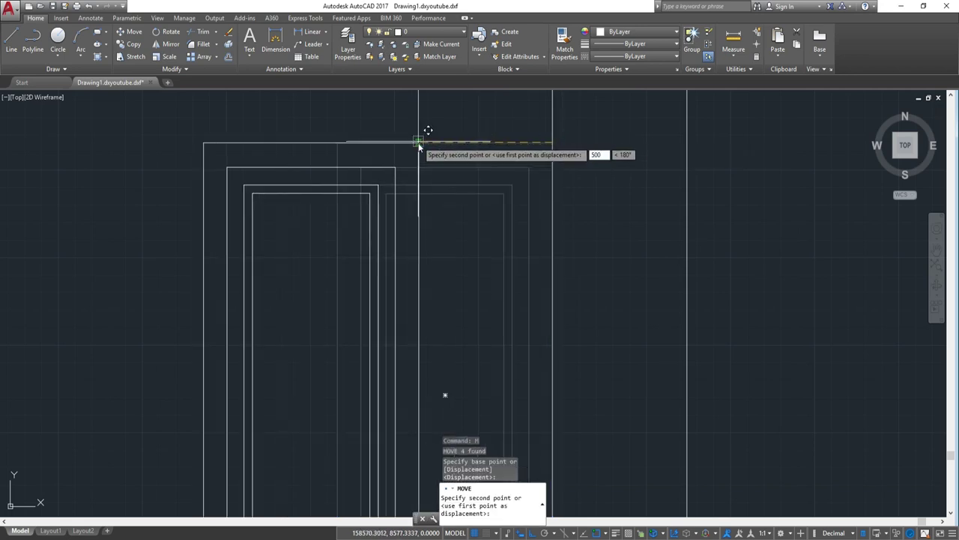
pyautogui.press('Return')
pyautogui.scroll(-3, 422, 145)
pyautogui.scroll(-2, 467, 247)
pyautogui.scroll(1, 396, 273)
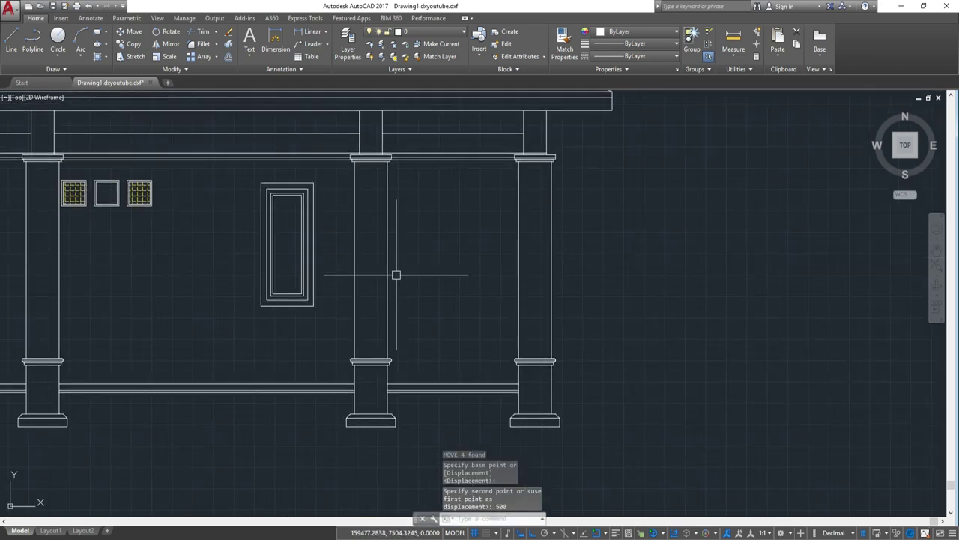
pyautogui.scroll(2, 398, 276)
pyautogui.scroll(1, 400, 275)
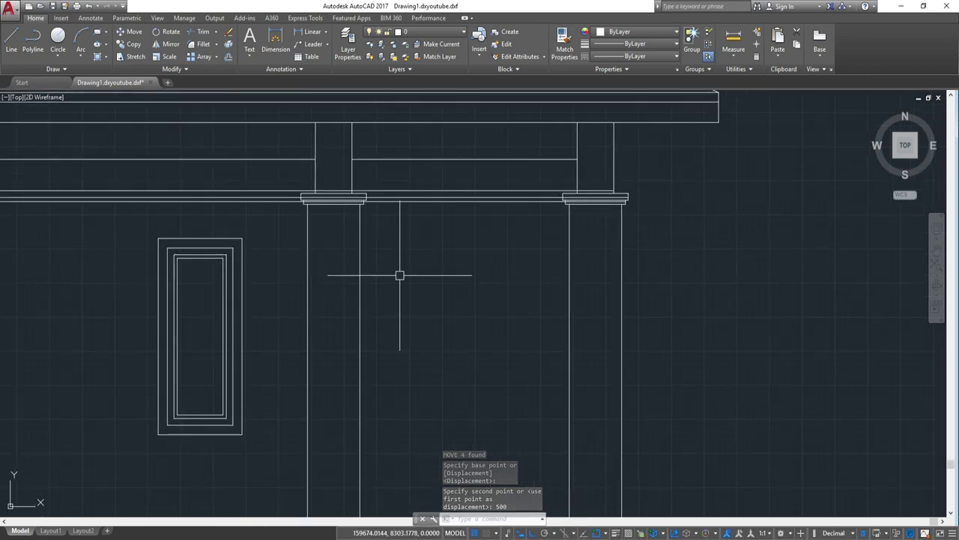
# Step: Draw a guide line across the porch bay starting at the column edge
pyautogui.press('Return')
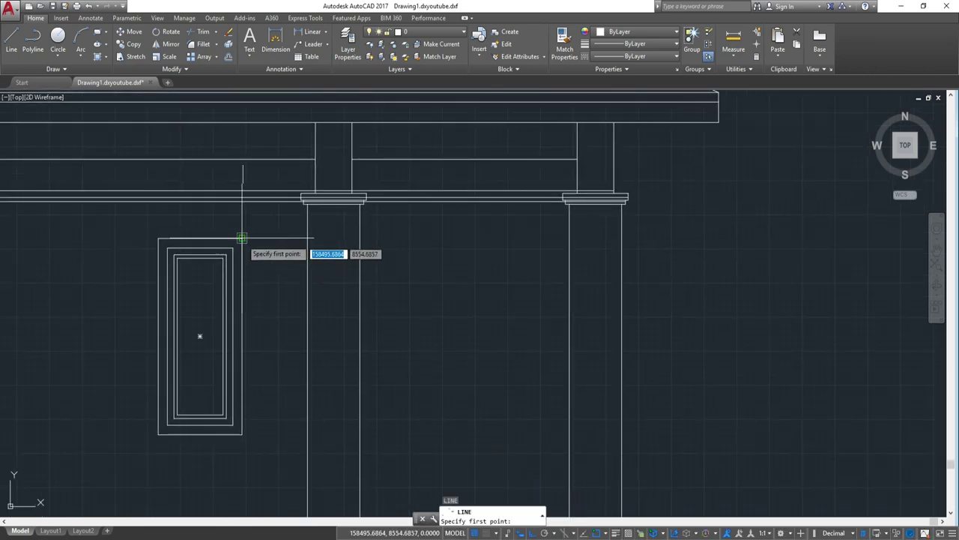
pyautogui.click(360, 238)
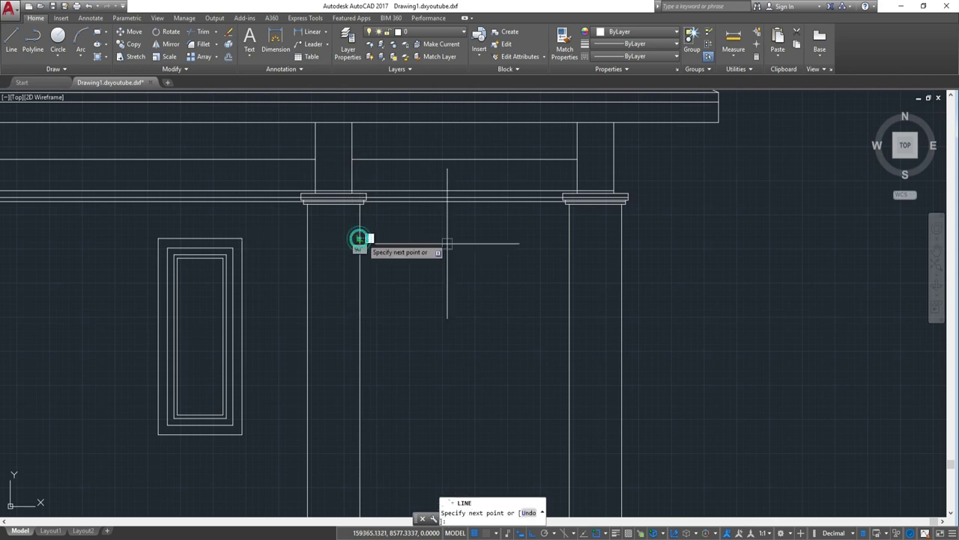
pyautogui.click(568, 239)
pyautogui.press('Escape')
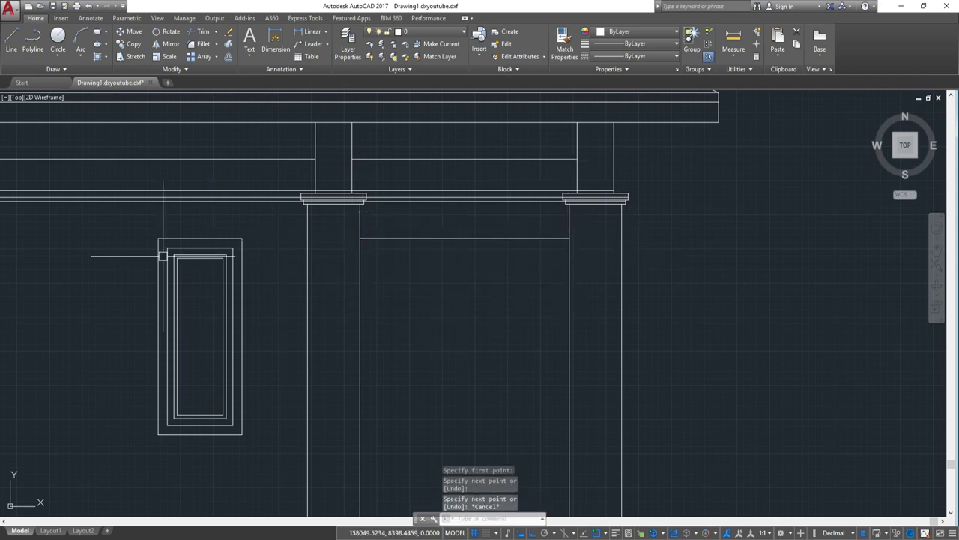
# Step: Copy the four door outlines from their top edge into the middle bay between the columns
pyautogui.click(137, 226)
pyautogui.click(264, 446)
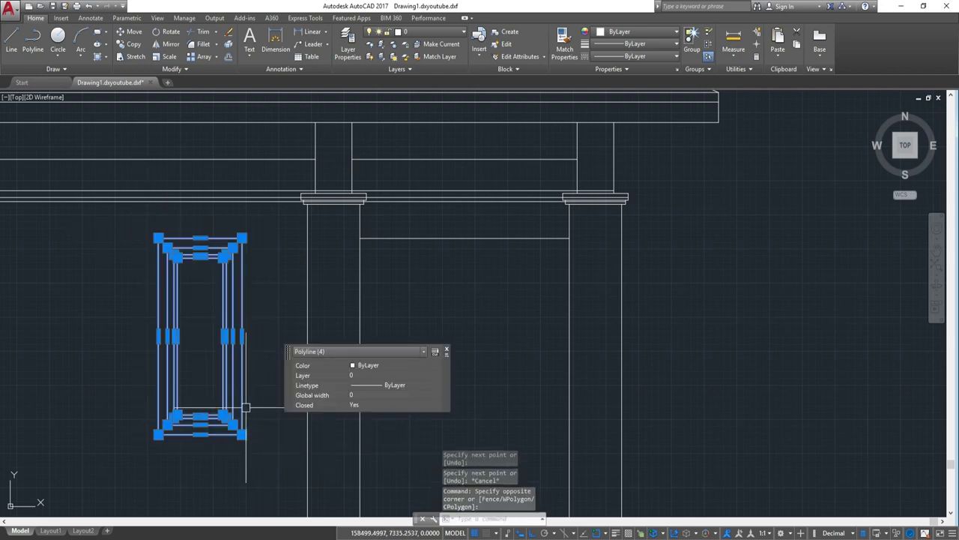
pyautogui.write('M')
pyautogui.press('BackSpace')
pyautogui.write('o')
pyautogui.press('Return')
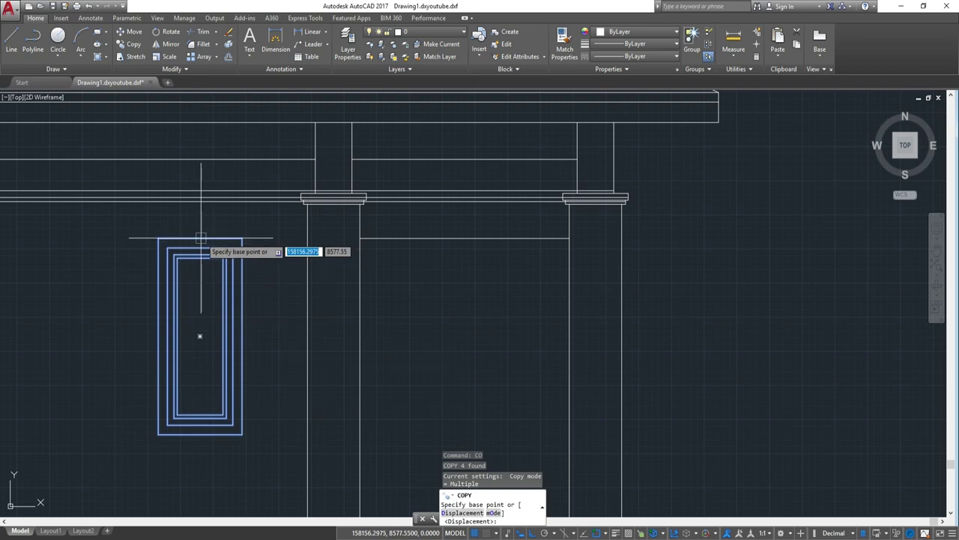
pyautogui.click(201, 238)
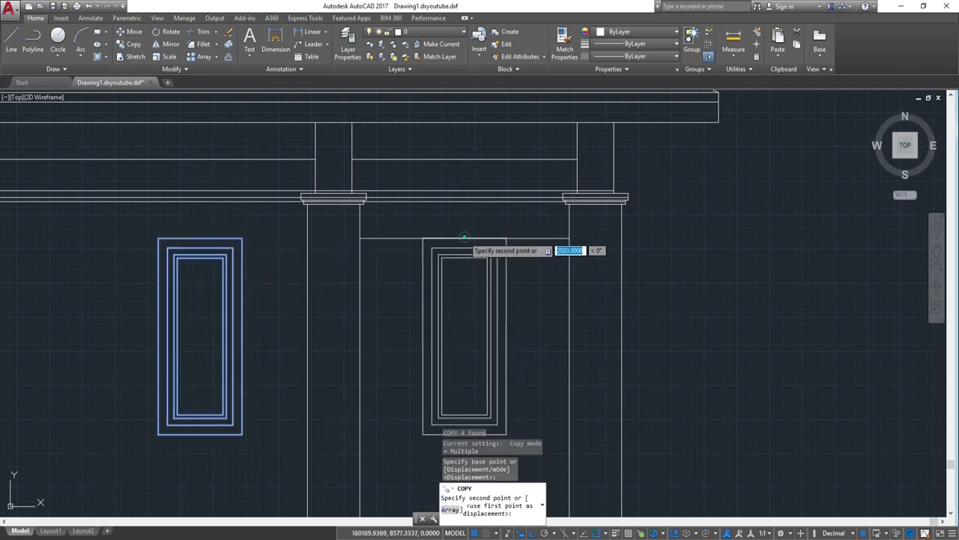
pyautogui.click(466, 238)
pyautogui.press('Escape')
pyautogui.click(536, 238)
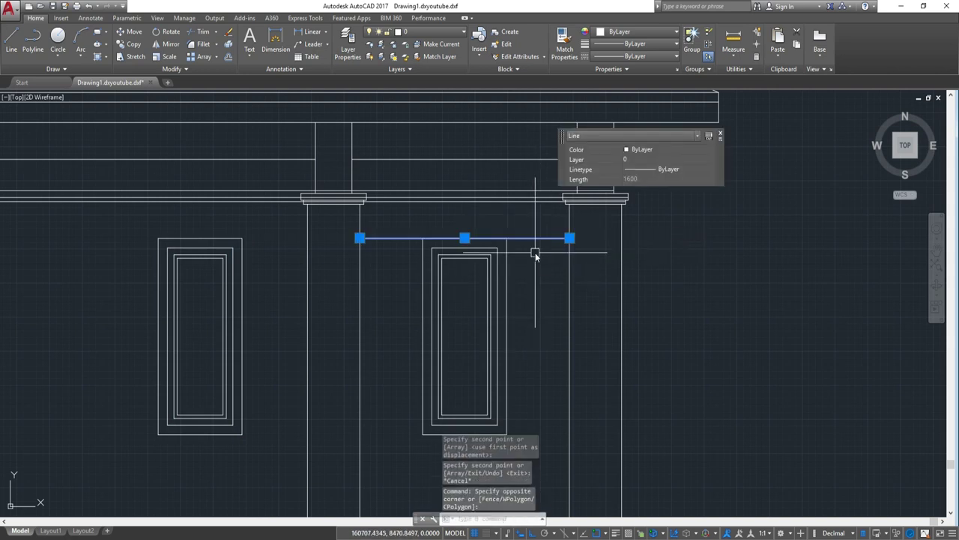
pyautogui.write('E')
# Step: Erase the horizontal line above the copied door
pyautogui.press('Return')
pyautogui.scroll(-3, 535, 253)
pyautogui.scroll(-3, 515, 385)
pyautogui.scroll(2, 419, 346)
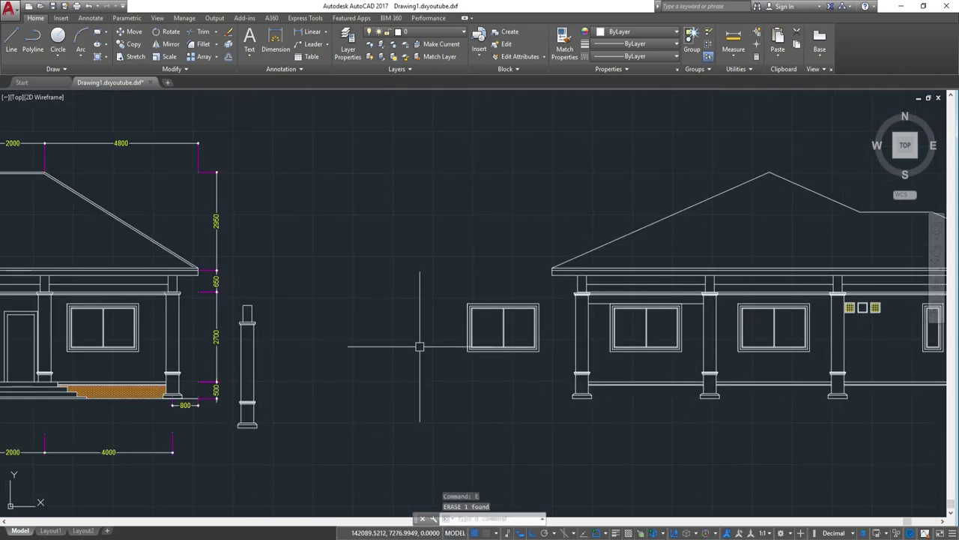
# Step: Pan and zoom to the porch of the third house elevation
pyautogui.moveTo(525, 344); pyautogui.dragTo(787, 345, button='middle')
pyautogui.scroll(-3, 342, 361)
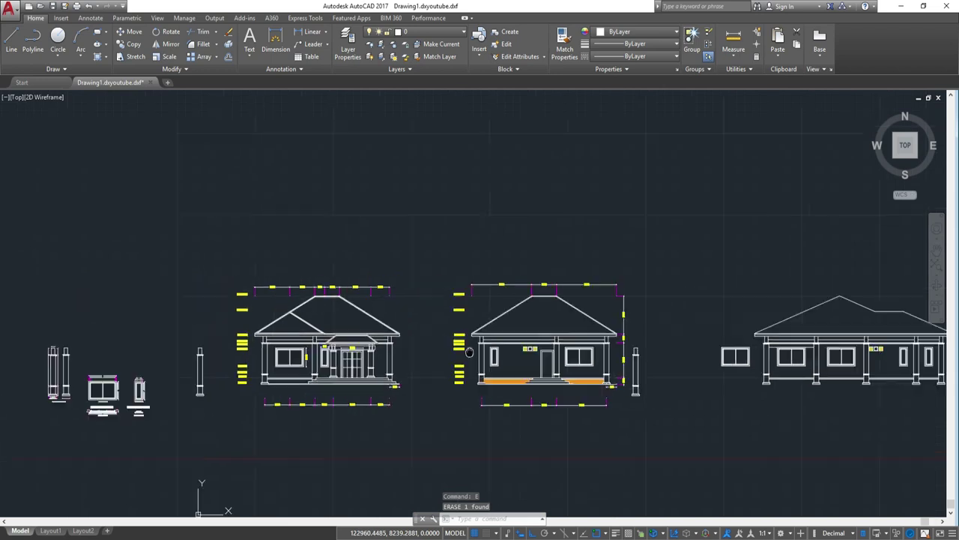
pyautogui.scroll(3, 342, 360)
pyautogui.scroll(-2, 697, 367)
pyautogui.scroll(-1, 696, 375)
pyautogui.moveTo(937, 386); pyautogui.dragTo(608, 386, button='middle')
pyautogui.scroll(4, 609, 386)
pyautogui.scroll(2, 630, 382)
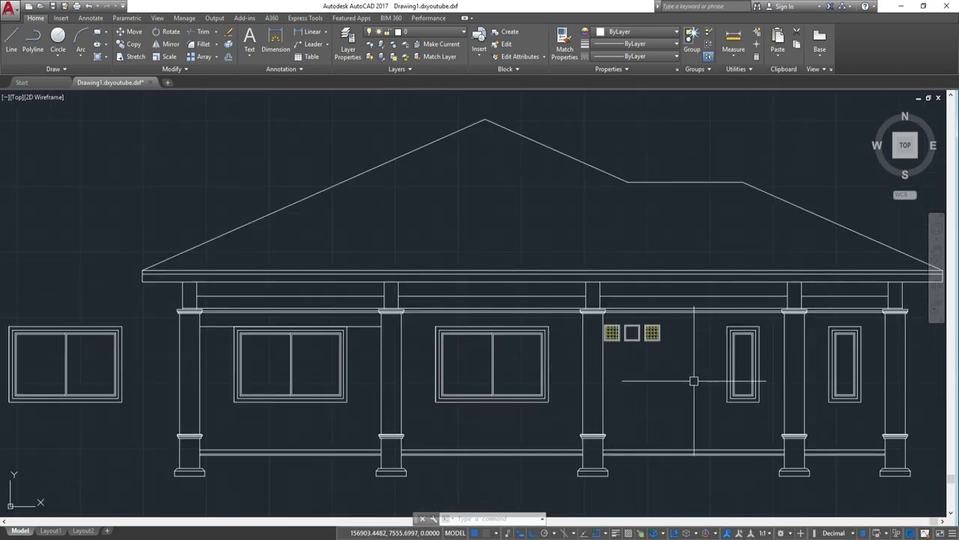
pyautogui.moveTo(692, 379); pyautogui.dragTo(577, 387, button='middle')
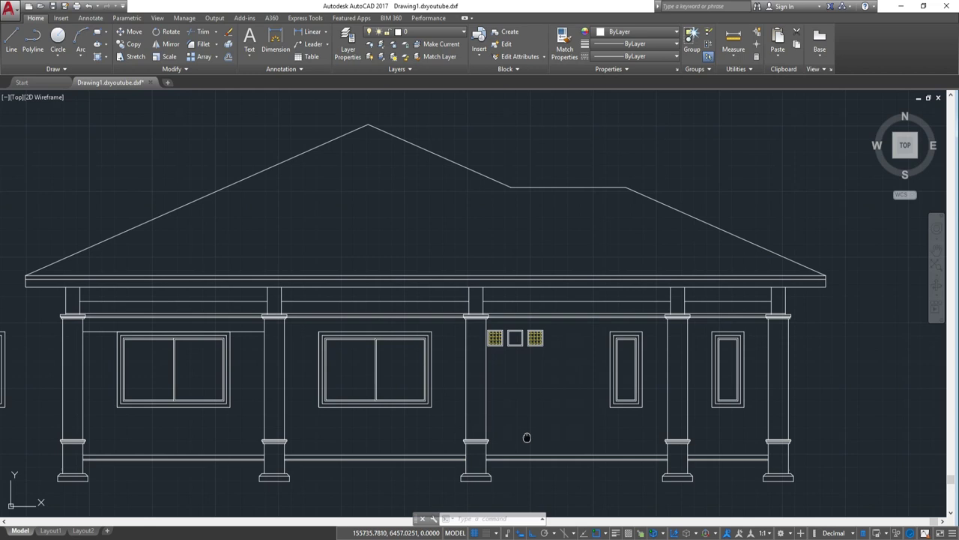
pyautogui.scroll(2, 525, 437)
pyautogui.moveTo(375, 407); pyautogui.dragTo(450, 370, button='middle')
pyautogui.scroll(-3, 411, 404)
pyautogui.moveTo(300, 405); pyautogui.dragTo(411, 404, button='middle')
pyautogui.scroll(-1, 367, 397)
pyautogui.scroll(1, 411, 404)
pyautogui.scroll(2, 410, 404)
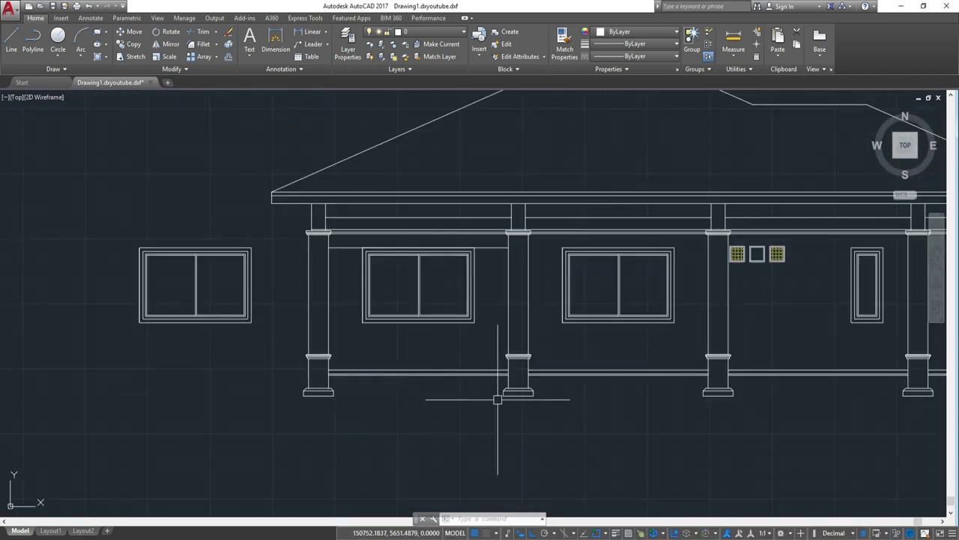
# Step: Try a line from the column base, then cancel it and start the hatch with H
pyautogui.press('Return')
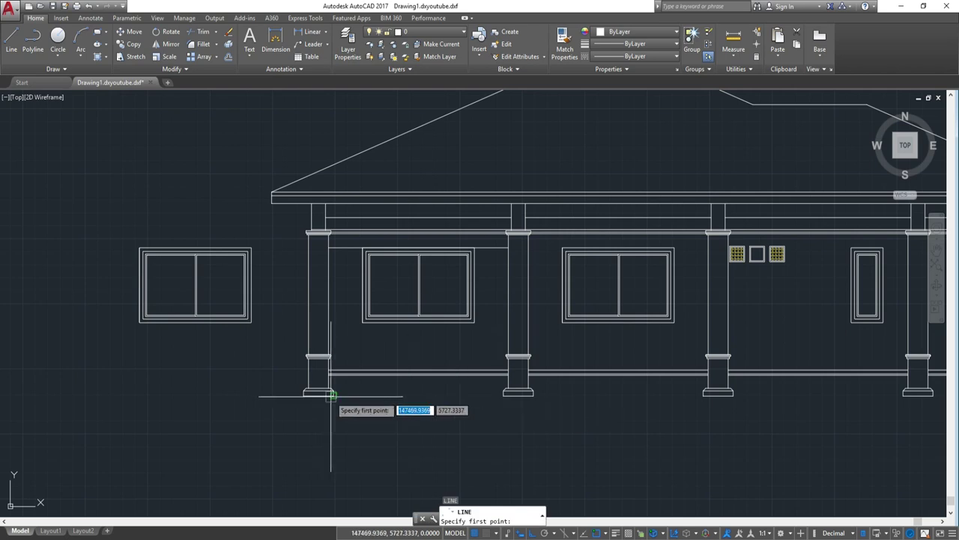
pyautogui.click(333, 395)
pyautogui.moveTo(554, 420); pyautogui.dragTo(642, 386, button='middle')
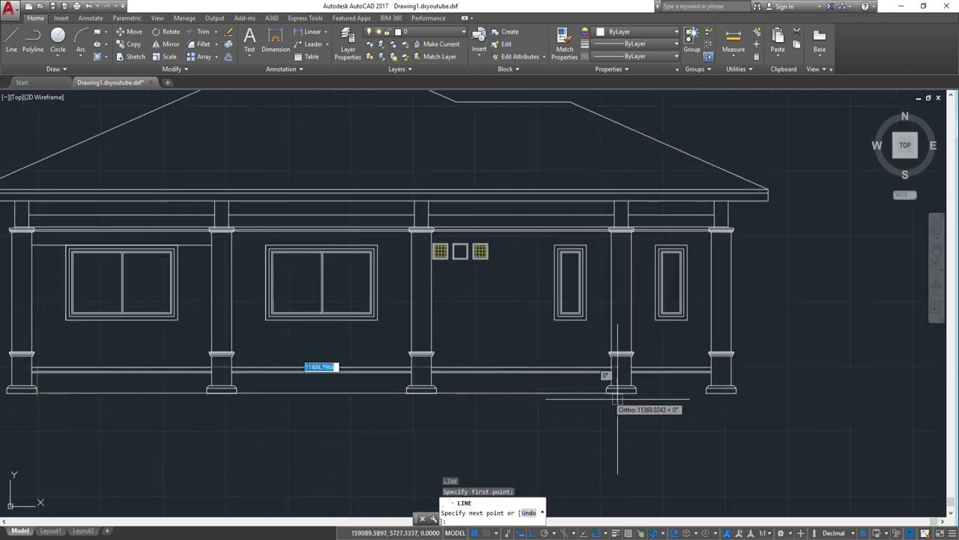
pyautogui.scroll(2, 687, 403)
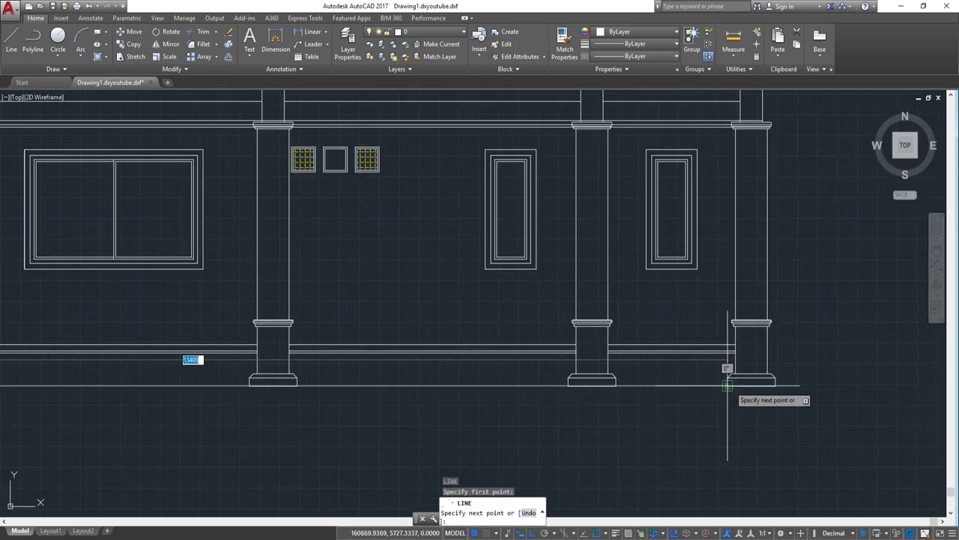
pyautogui.press('Escape')
pyautogui.scroll(-3, 525, 405)
pyautogui.moveTo(362, 396)
pyautogui.mouseDown(button='middle')
pyautogui.moveTo(550, 396)
pyautogui.moveTo(606, 417)
pyautogui.mouseUp(button='middle')
pyautogui.scroll(-3, 550, 397)
pyautogui.scroll(3, 351, 388)
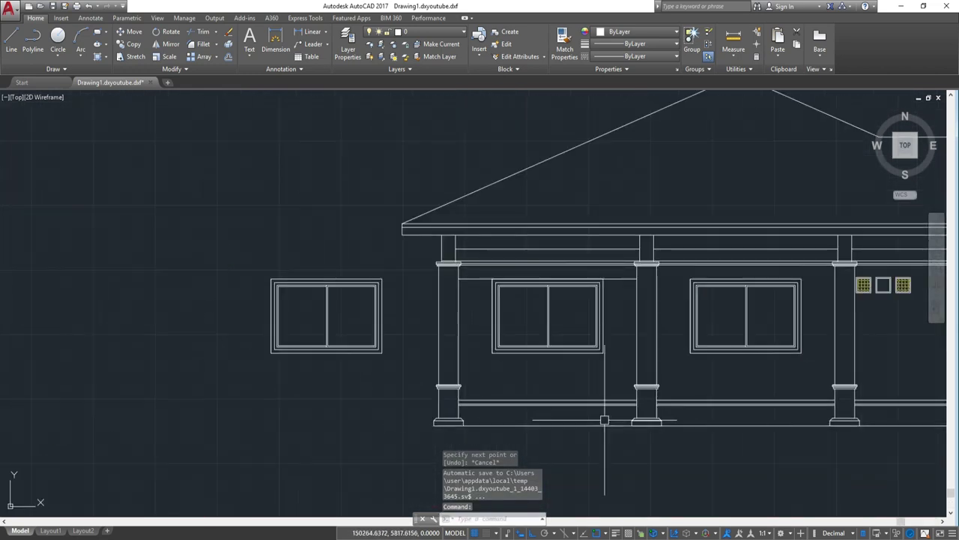
pyautogui.scroll(3, 606, 412)
pyautogui.write('h')
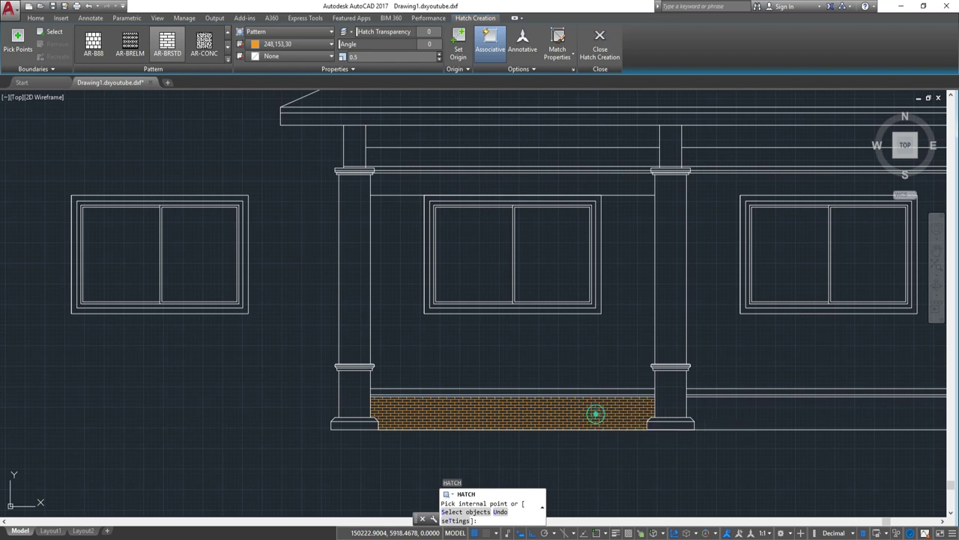
# Step: Hatch three plinth bays with AR-BRSTD brick, scale 0.5, colour 248,153,30
pyautogui.click(596, 413)
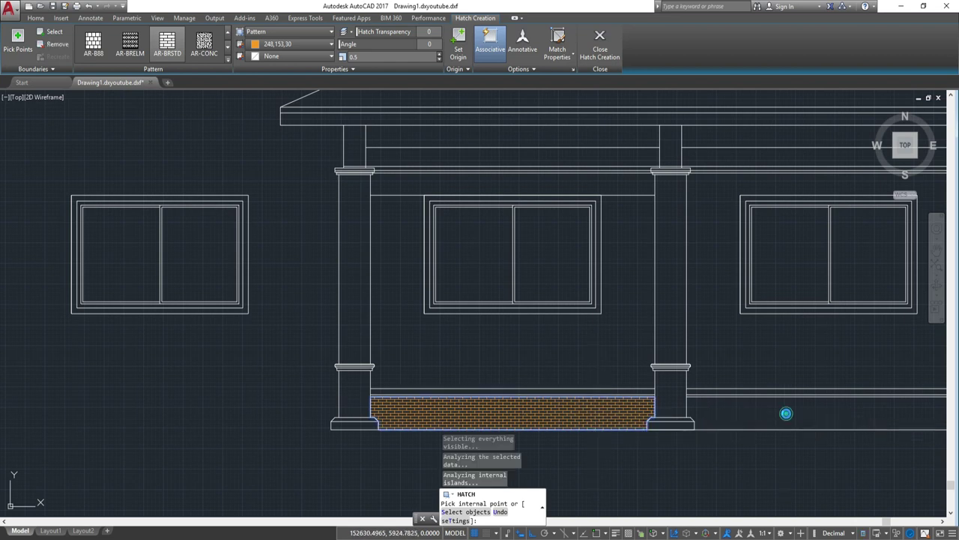
pyautogui.scroll(-4, 787, 413)
pyautogui.scroll(3, 578, 405)
pyautogui.scroll(1, 577, 405)
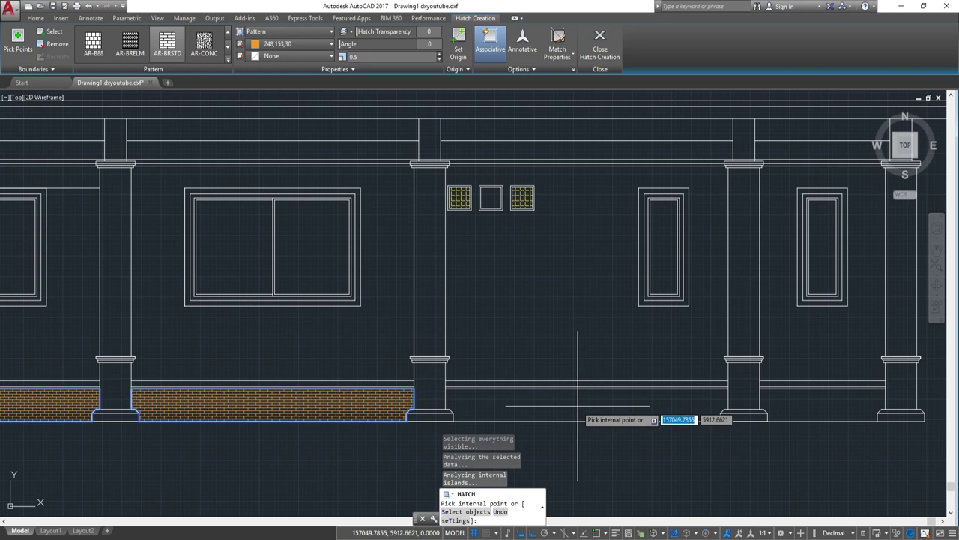
pyautogui.click(577, 405)
pyautogui.scroll(-4, 439, 405)
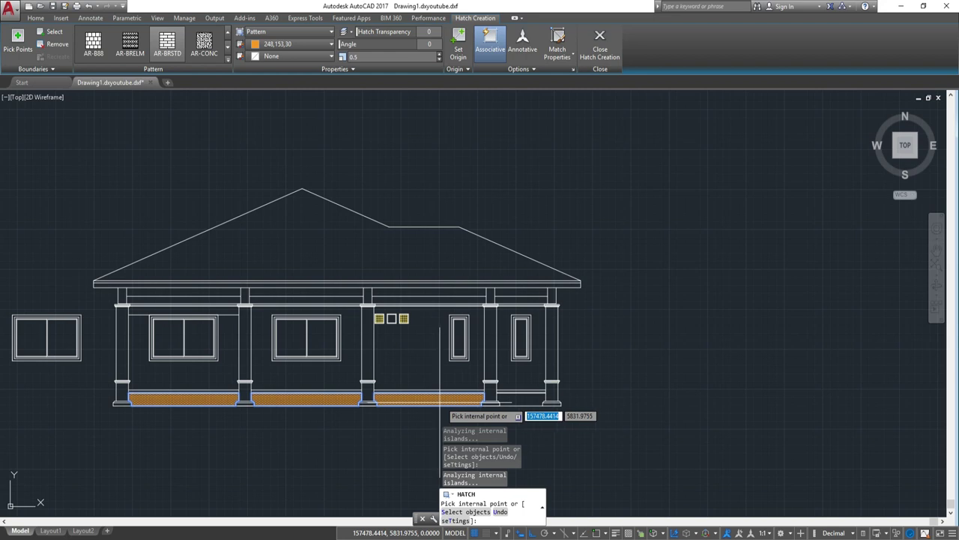
pyautogui.click(520, 396)
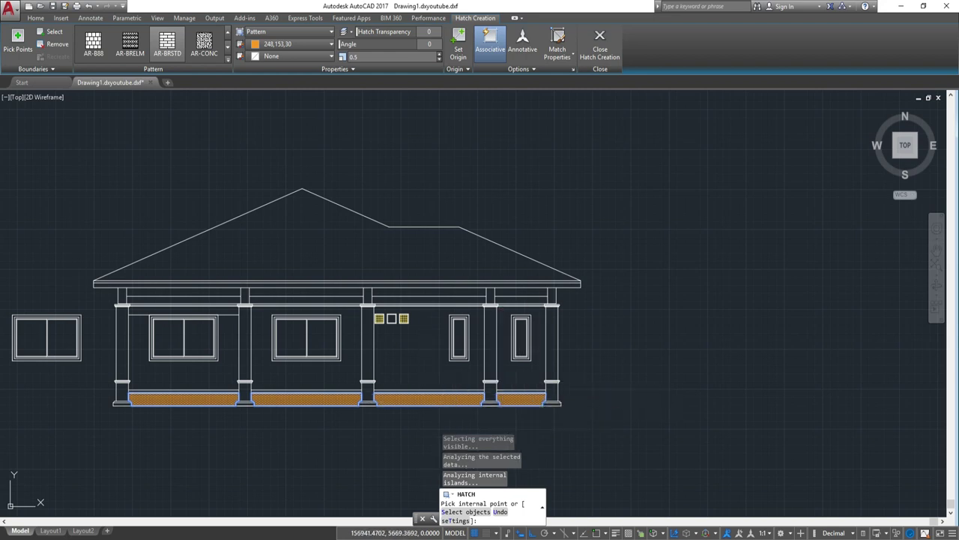
pyautogui.press('Escape')
pyautogui.scroll(-3, 577, 407)
pyautogui.scroll(4, 509, 402)
# Step: Draw a 1300-long horizontal line to the right from the end column's base
pyautogui.scroll(1, 404, 384)
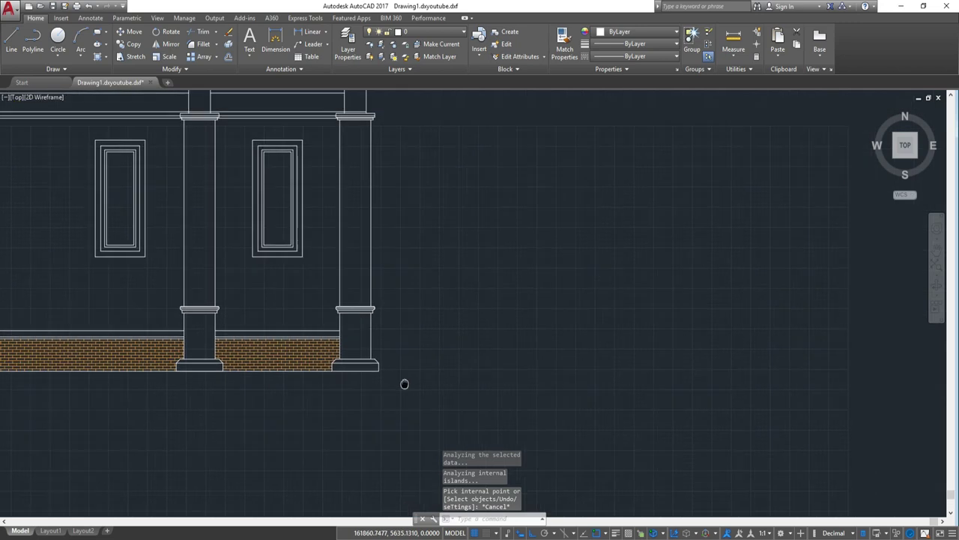
pyautogui.scroll(4, 404, 384)
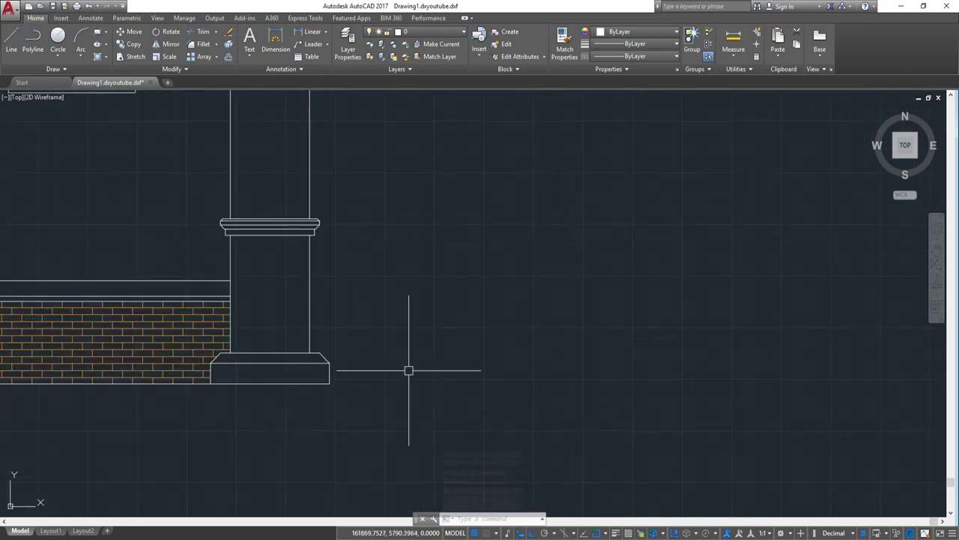
pyautogui.moveTo(346, 379); pyautogui.dragTo(423, 367, button='middle')
pyautogui.press('Return')
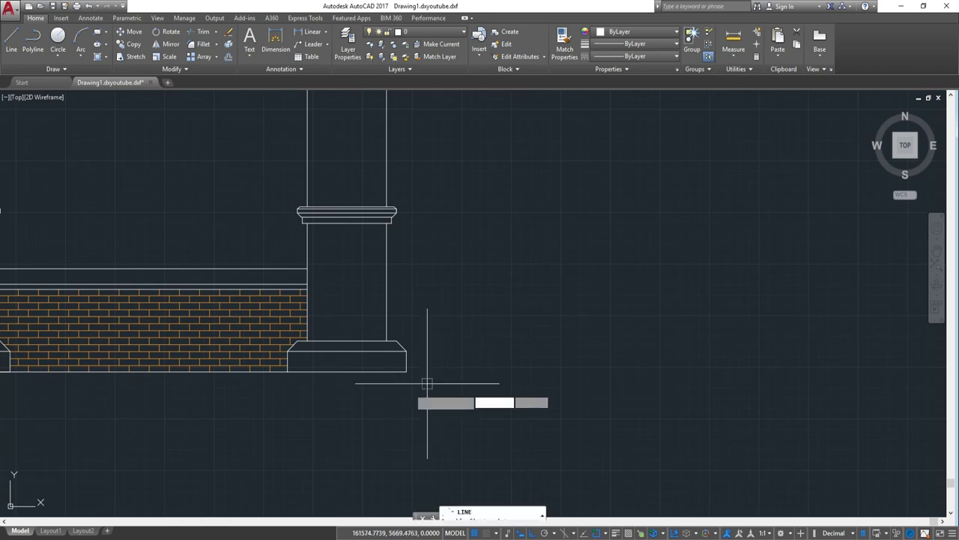
pyautogui.click(347, 371)
pyautogui.write('1300')
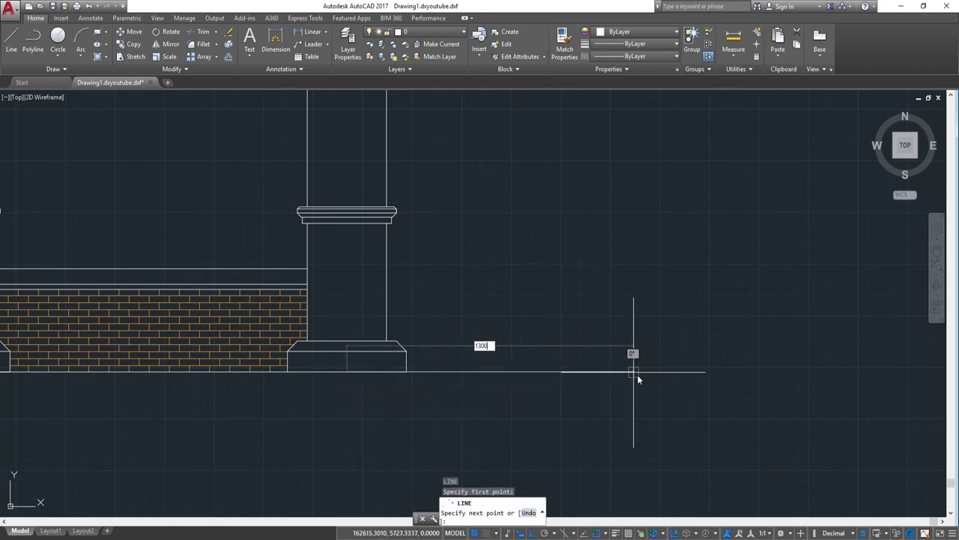
pyautogui.press('BackSpace')
pyautogui.press('BackSpace')
pyautogui.write('1300')
pyautogui.press('Return')
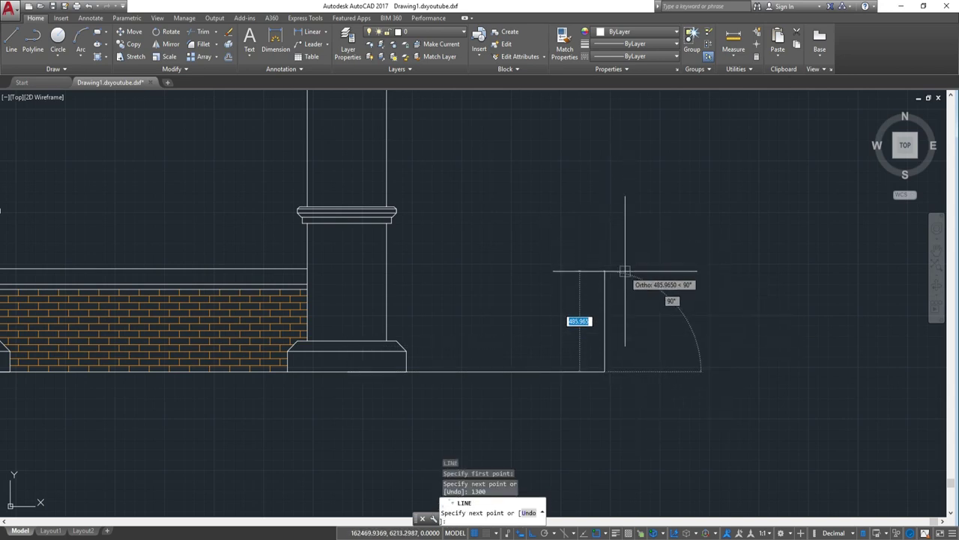
pyautogui.press('Escape')
# Step: Pan and zoom across the pillars back to the entrance steps
pyautogui.scroll(-2, 419, 396)
pyautogui.moveTo(419, 396); pyautogui.dragTo(817, 392, button='middle')
pyautogui.scroll(-2, 460, 365)
pyautogui.moveTo(461, 364); pyautogui.dragTo(653, 398, button='middle')
pyautogui.scroll(2, 342, 392)
pyautogui.scroll(2, 525, 404)
pyautogui.scroll(-3, 182, 400)
pyautogui.moveTo(183, 400); pyautogui.dragTo(531, 392, button='middle')
pyautogui.scroll(3, 495, 393)
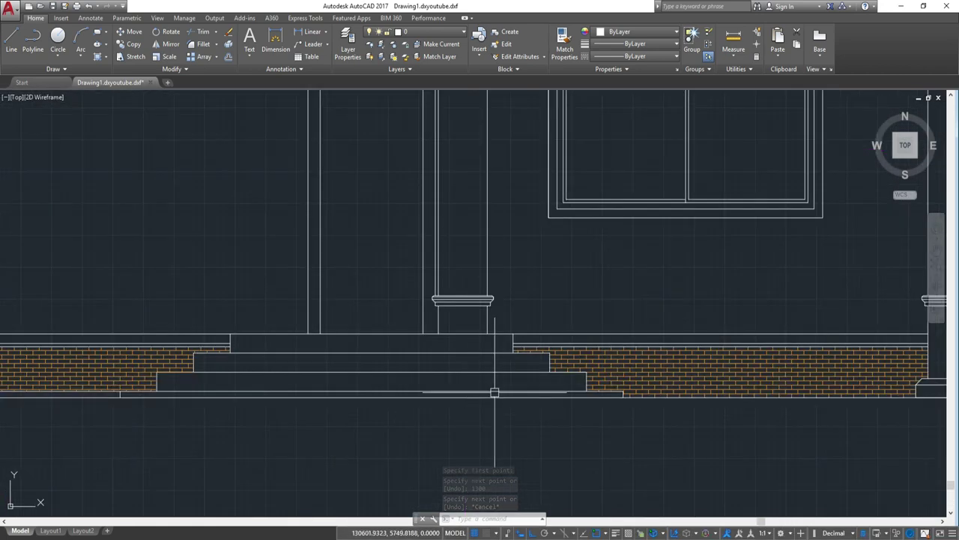
pyautogui.scroll(4, 557, 399)
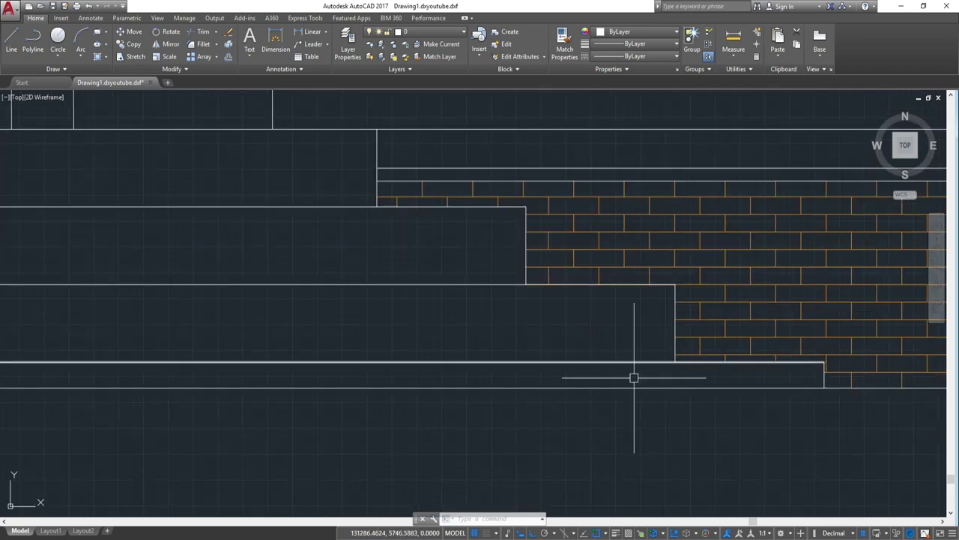
# Step: Begin a linear dimension of the 50 step height, then abandon it
pyautogui.write('dli')
pyautogui.press('Return')
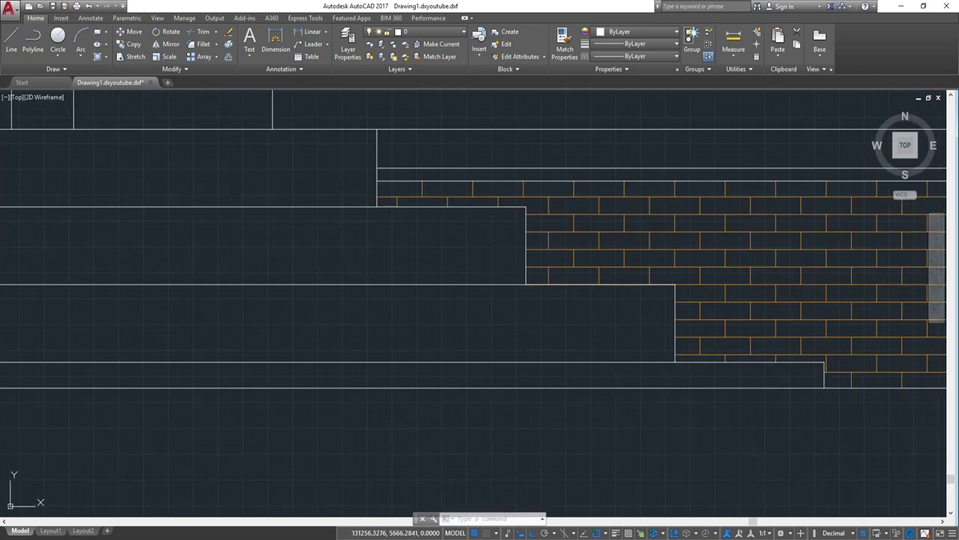
pyautogui.click(651, 388)
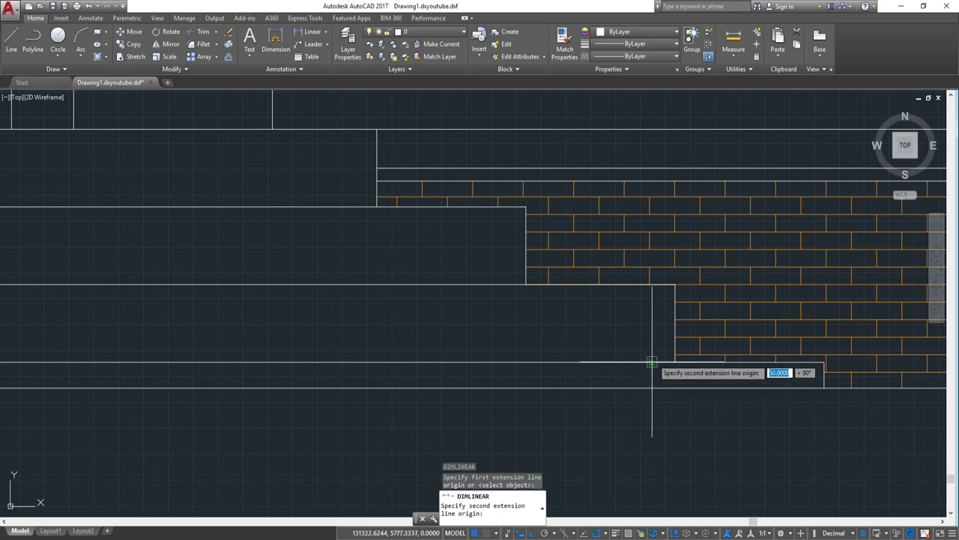
pyautogui.click(652, 362)
pyautogui.scroll(3, 614, 361)
pyautogui.scroll(-5, 615, 366)
pyautogui.scroll(-5, 618, 367)
pyautogui.scroll(-3, 626, 371)
pyautogui.press('Escape')
pyautogui.scroll(5, 635, 377)
pyautogui.scroll(5, 585, 379)
pyautogui.scroll(2, 502, 390)
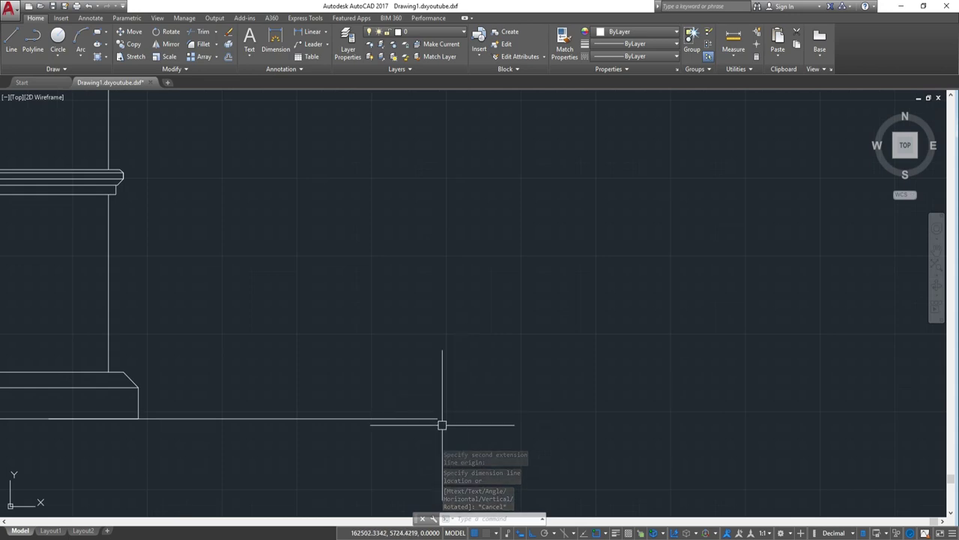
# Step: Offset the ground line 50 upward to form a double ground line
pyautogui.write('o')
pyautogui.press('Return')
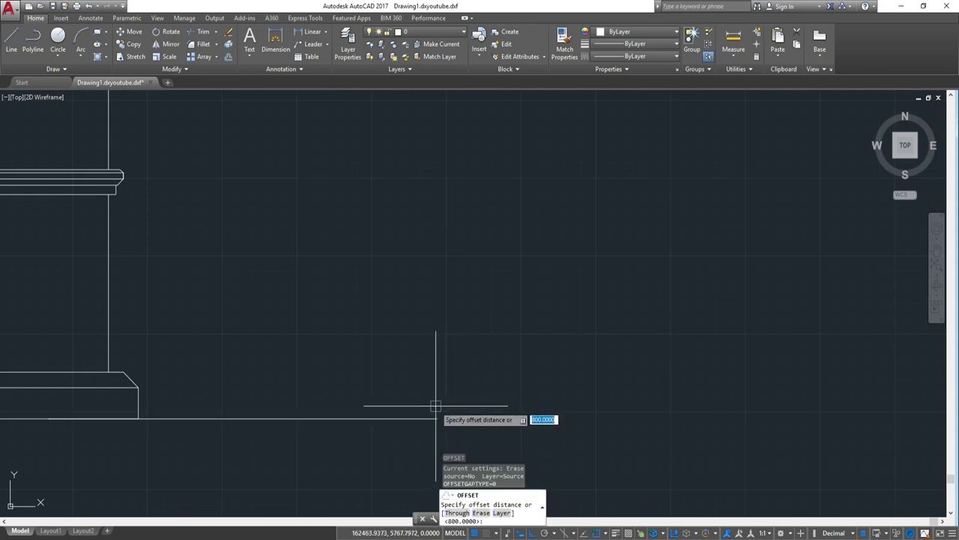
pyautogui.write('50')
pyautogui.press('Return')
pyautogui.click(433, 416)
pyautogui.click(441, 319)
pyautogui.moveTo(364, 341); pyautogui.dragTo(470, 350, button='middle')
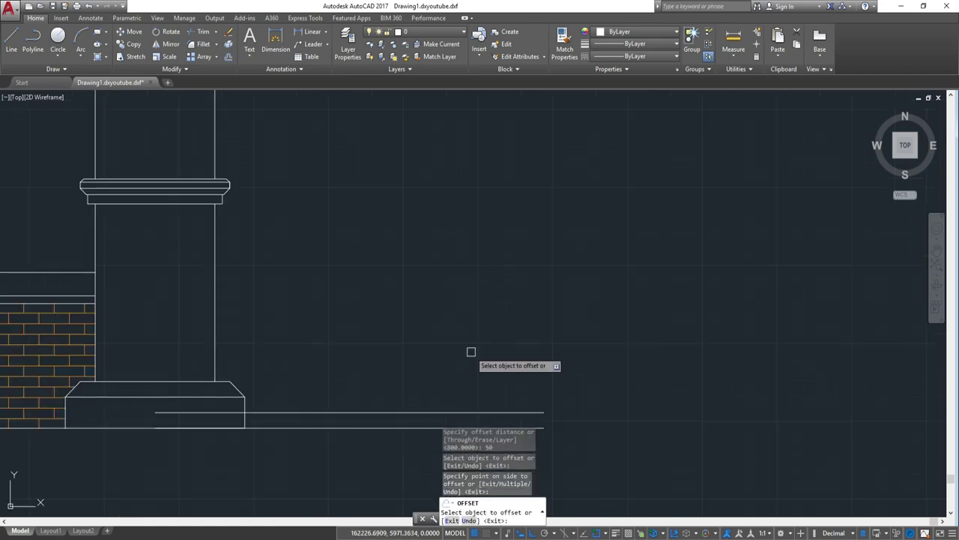
pyautogui.press('Escape')
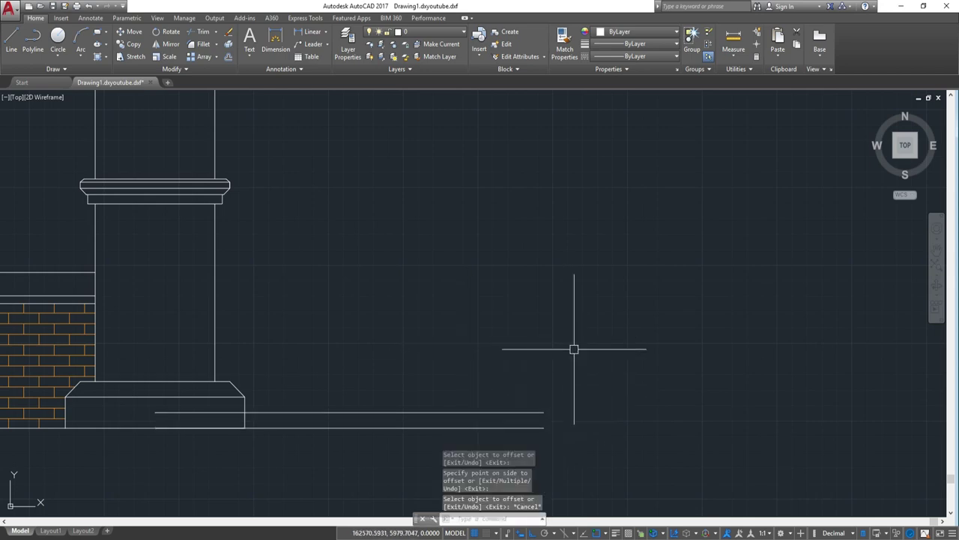
pyautogui.write('l')
pyautogui.press('Return')
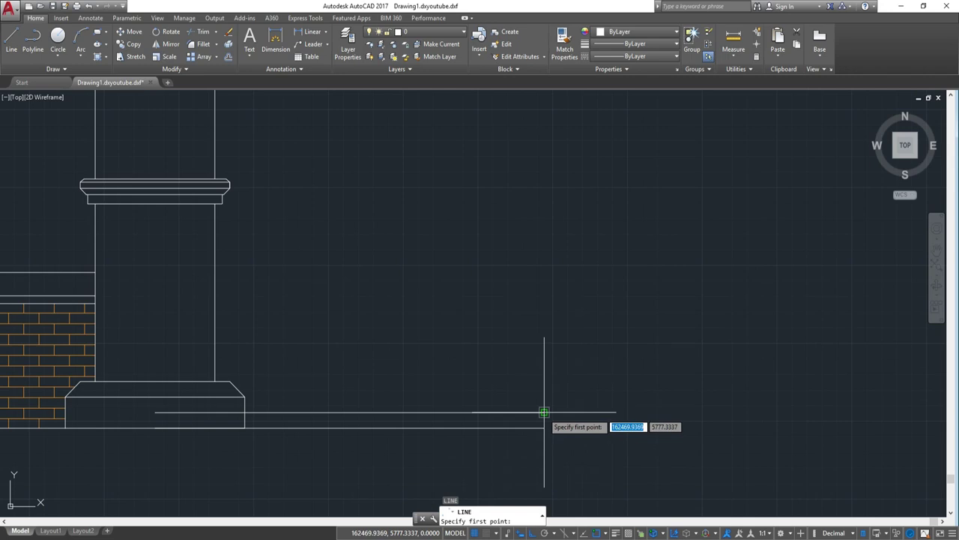
# Step: Stretch the short vertical line at the right upward to full height by its top grip
pyautogui.click(544, 413)
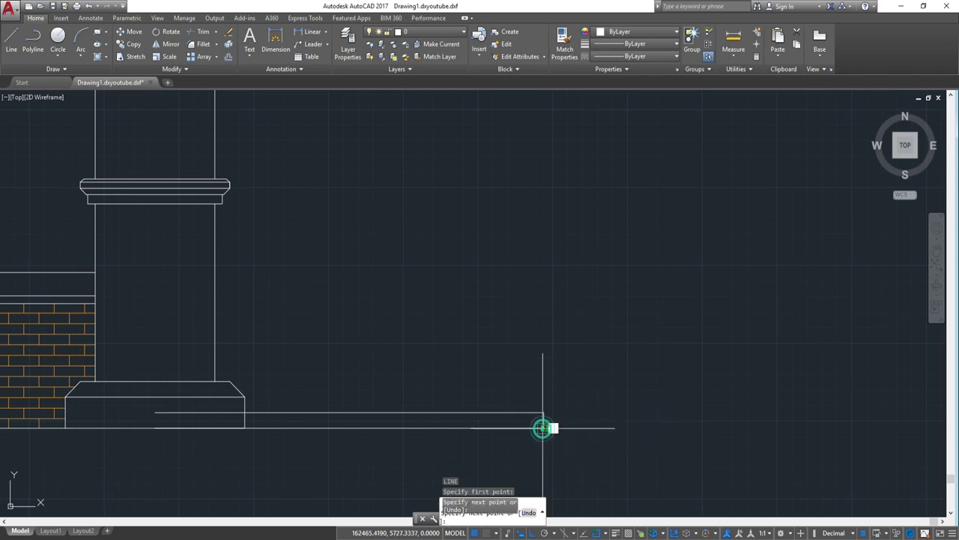
pyautogui.press('Escape')
pyautogui.scroll(-3, 574, 355)
pyautogui.scroll(3, 573, 391)
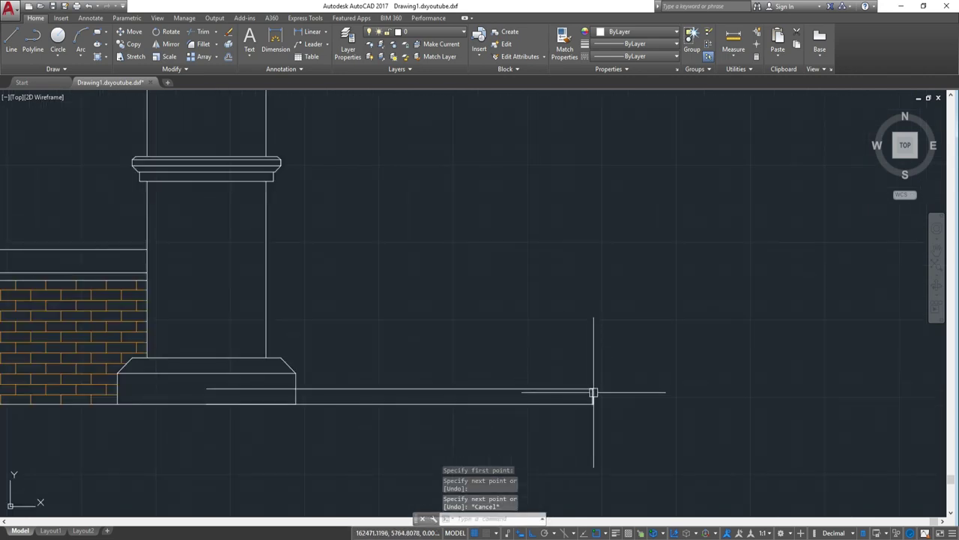
pyautogui.click(593, 396)
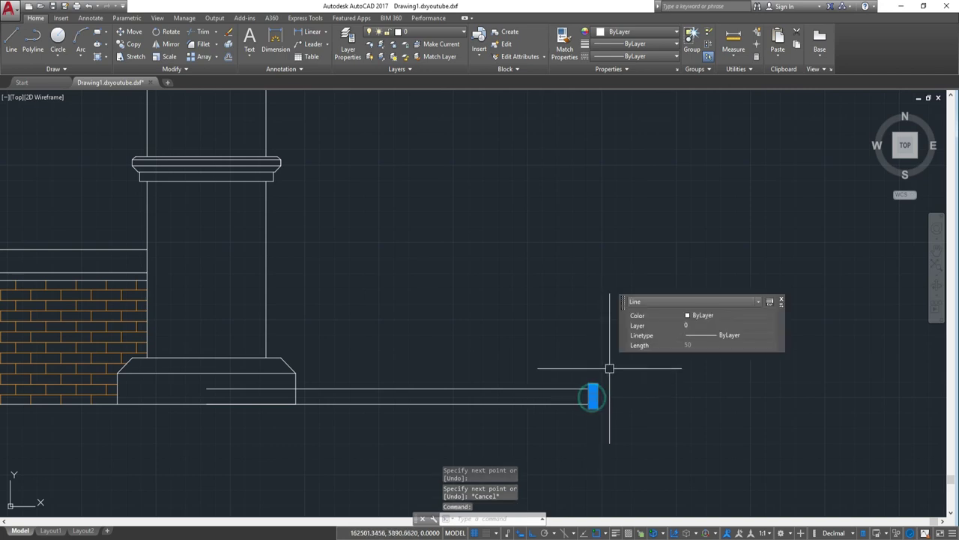
pyautogui.click(593, 388)
pyautogui.click(593, 214)
pyautogui.press('Escape')
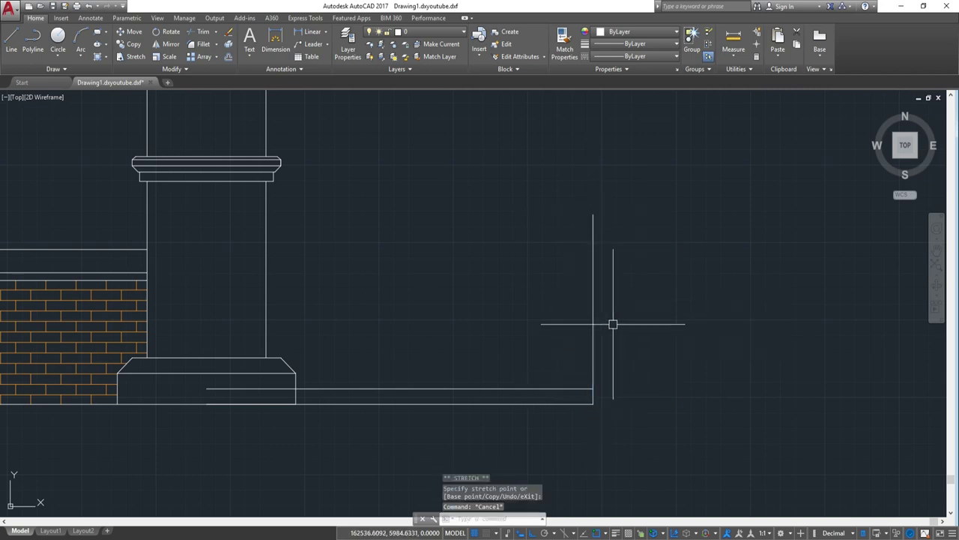
pyautogui.write('O')
# Step: Offset the tall vertical line three times to the left at 300 spacing
pyautogui.press('Return')
pyautogui.write('300')
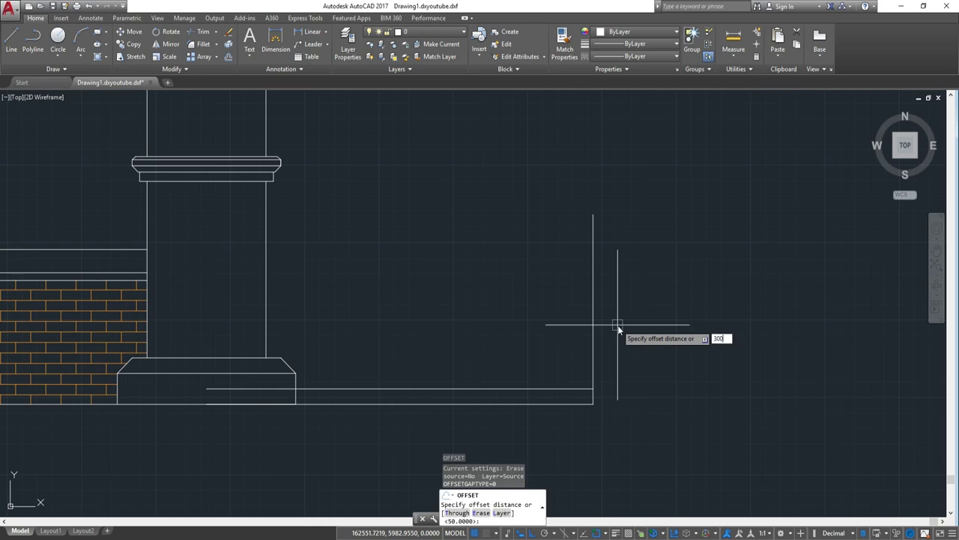
pyautogui.press('Return')
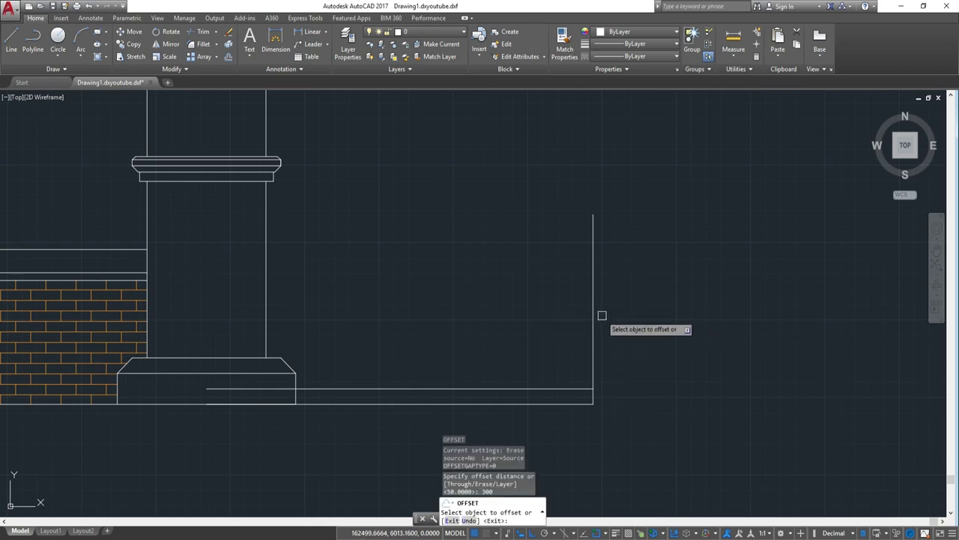
pyautogui.click(594, 318)
pyautogui.click(503, 313)
pyautogui.click(503, 315)
pyautogui.click(418, 310)
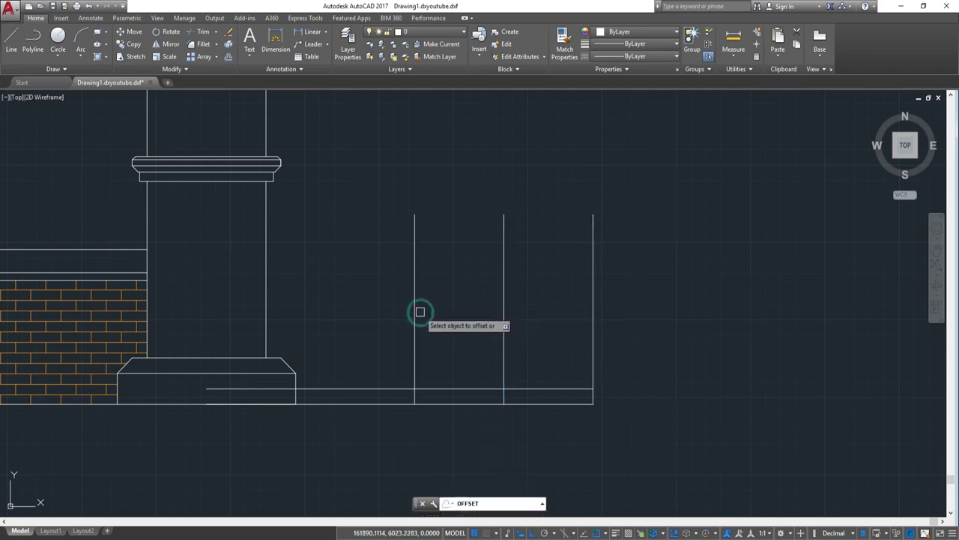
pyautogui.click(411, 307)
pyautogui.click(382, 305)
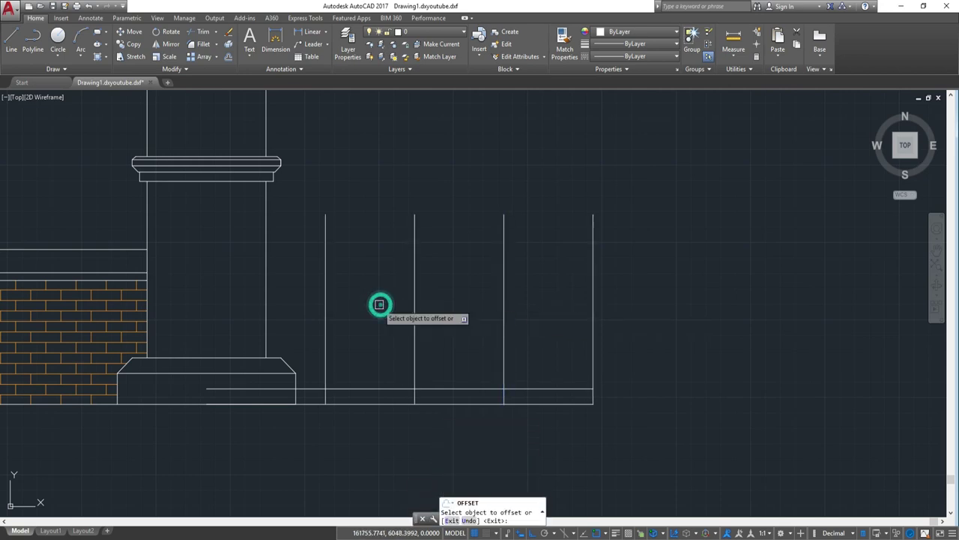
pyautogui.click(326, 292)
pyautogui.click(326, 292)
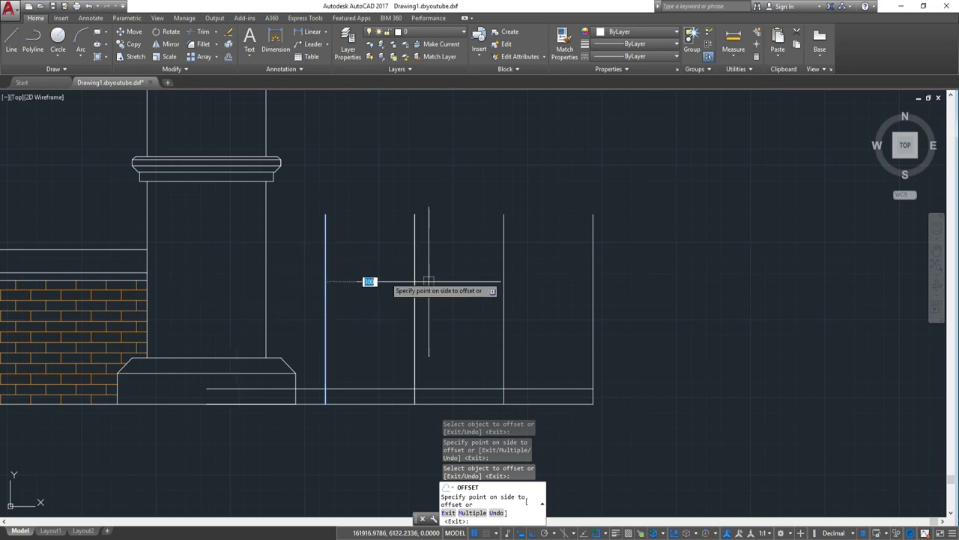
pyautogui.press('Escape')
pyautogui.scroll(-3, 422, 298)
pyautogui.scroll(-3, 397, 332)
pyautogui.moveTo(396, 332); pyautogui.dragTo(824, 337, button='middle')
pyautogui.scroll(5, 577, 332)
pyautogui.scroll(3, 441, 383)
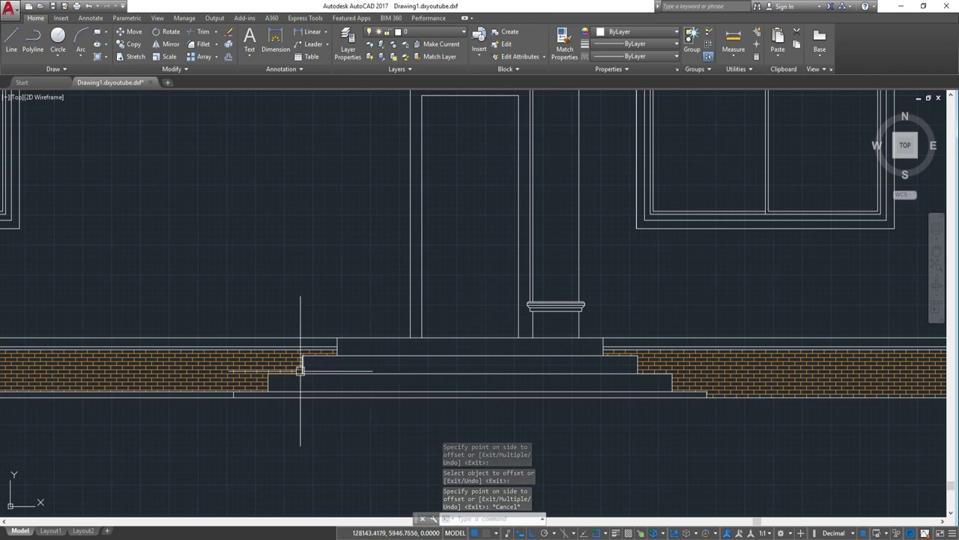
pyautogui.scroll(3, 300, 369)
pyautogui.write('di')
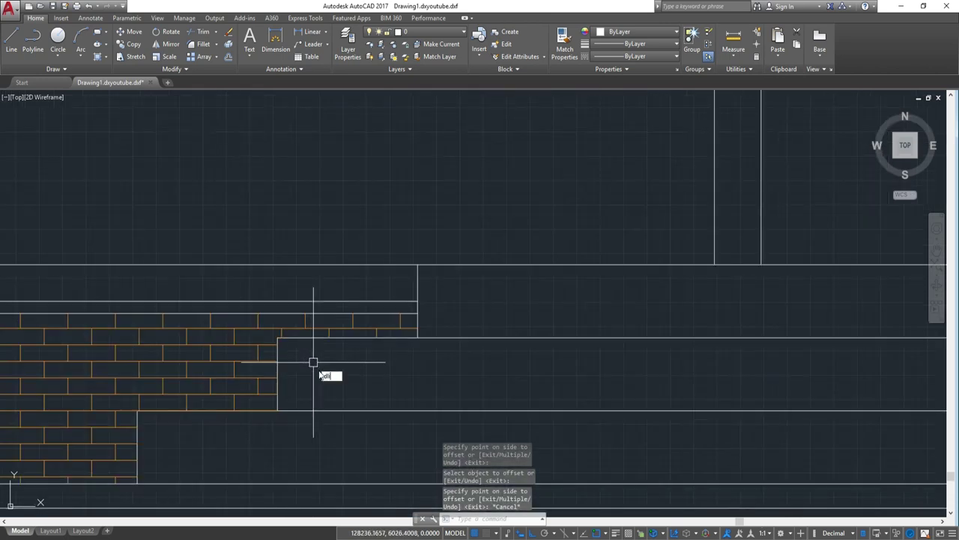
pyautogui.press('Return')
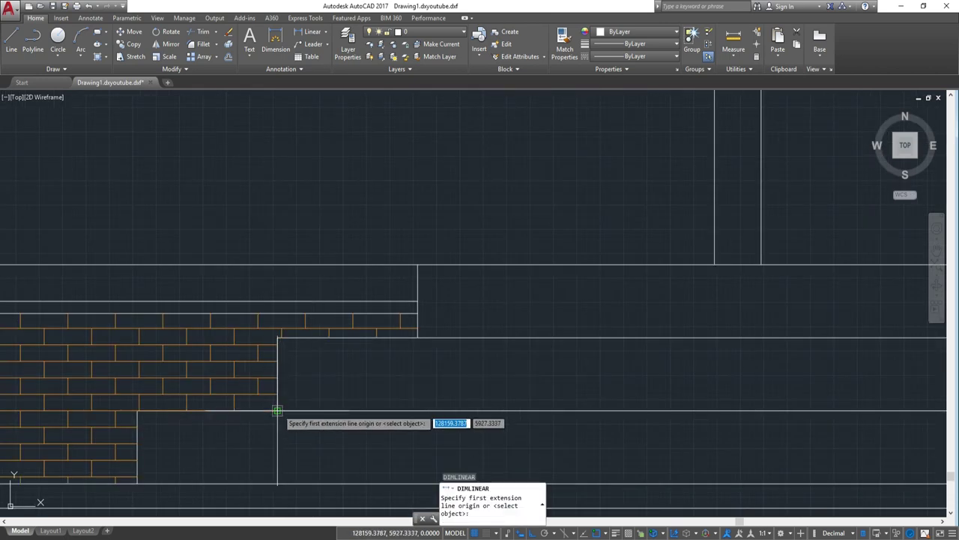
pyautogui.click(278, 411)
pyautogui.click(278, 338)
pyautogui.scroll(-3, 319, 345)
pyautogui.press('Escape')
pyautogui.scroll(-5, 315, 344)
pyautogui.moveTo(615, 347)
pyautogui.mouseDown(button='middle')
pyautogui.moveTo(146, 344)
pyautogui.moveTo(525, 353)
pyautogui.mouseUp(button='middle')
# Step: Draw a line from the rightmost post's base up 150 and across to the next vertical line
pyautogui.scroll(3, 527, 360)
pyautogui.scroll(1, 527, 360)
pyautogui.scroll(3, 585, 377)
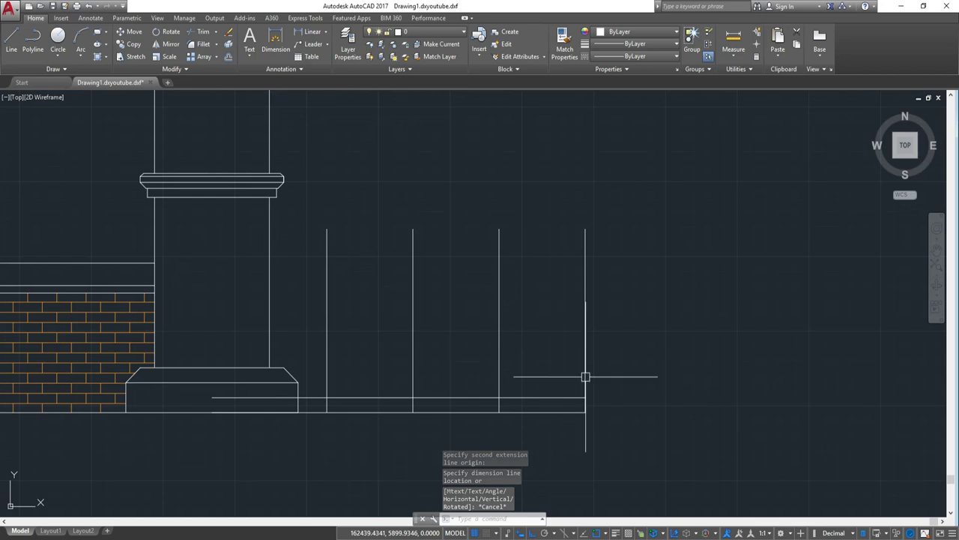
pyautogui.write('l')
pyautogui.press('Return')
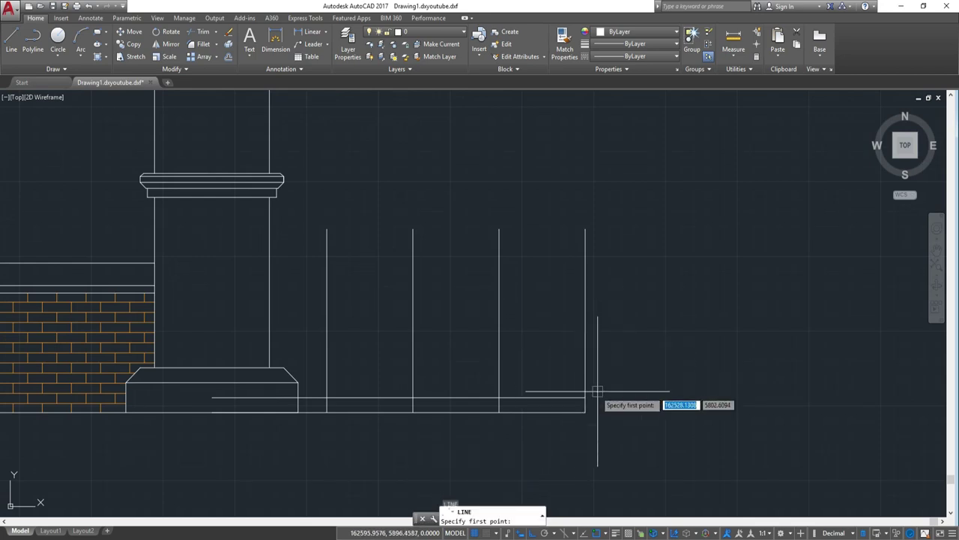
pyautogui.click(586, 397)
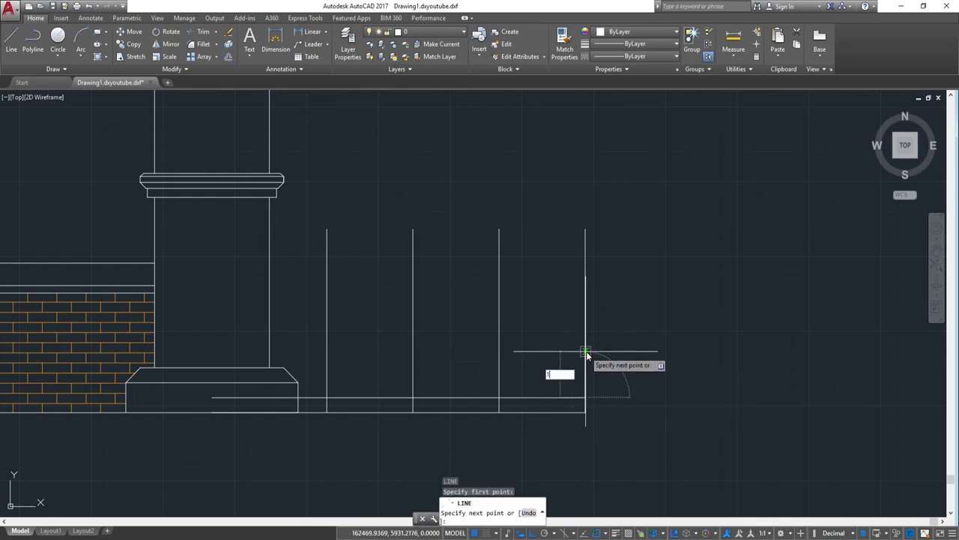
pyautogui.write('150')
pyautogui.press('Return')
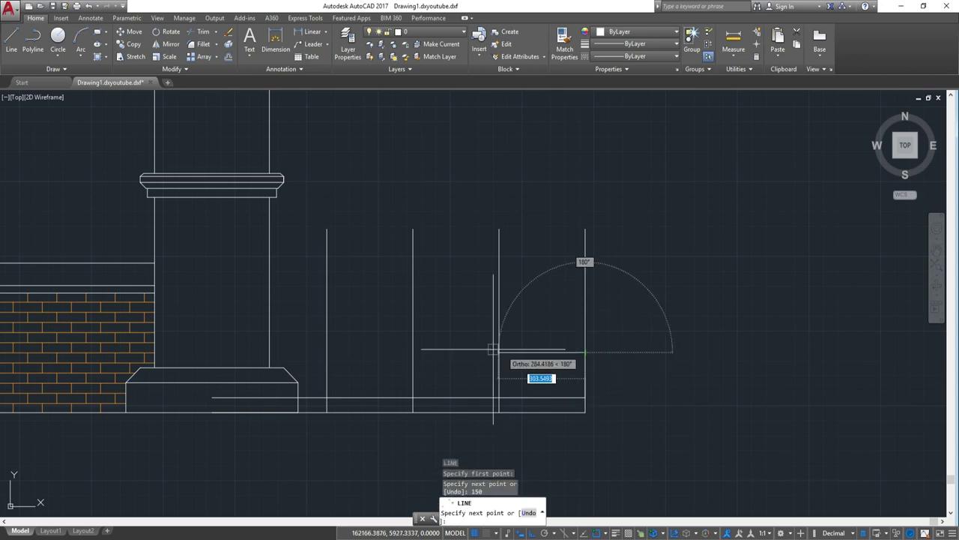
pyautogui.click(499, 351)
pyautogui.press('Escape')
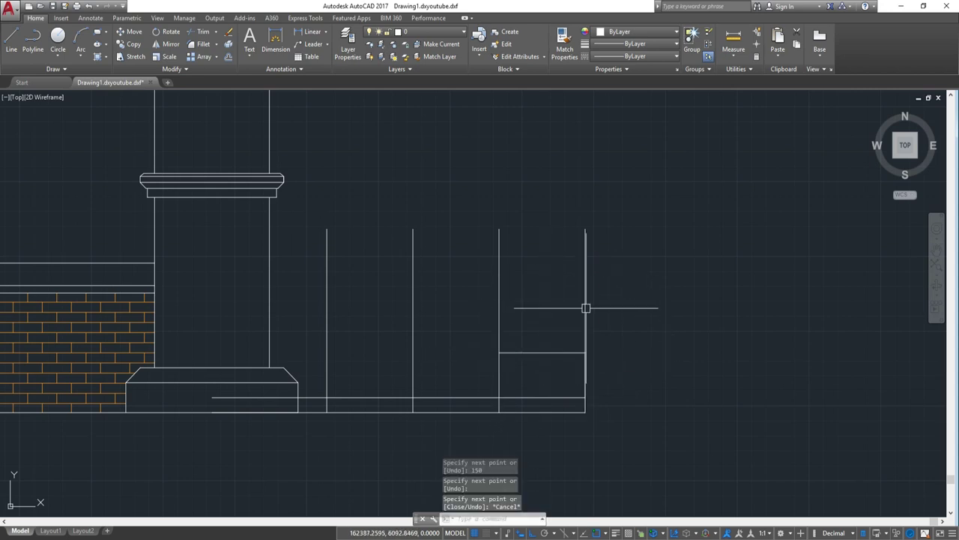
# Step: Erase the long rightmost vertical line
pyautogui.click(585, 299)
pyautogui.click(562, 277)
pyautogui.write('3')
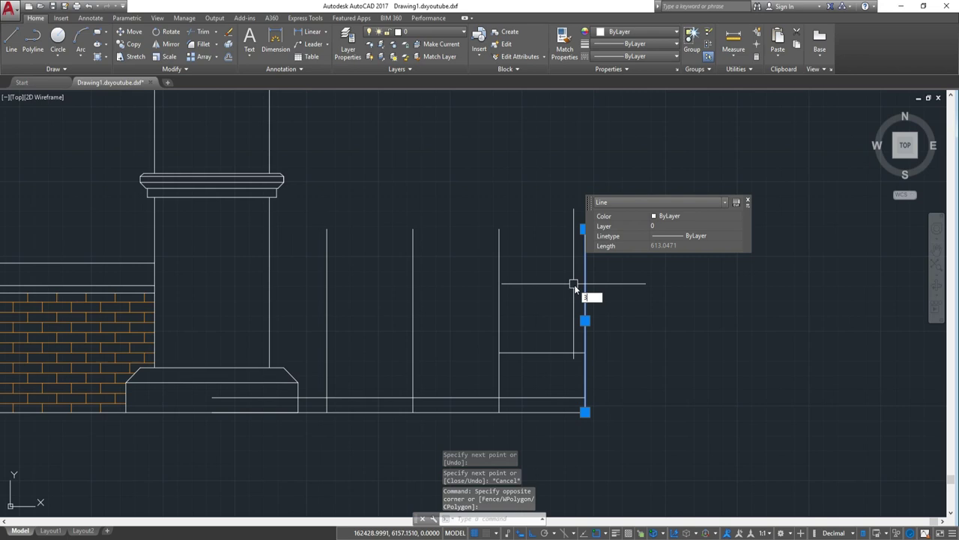
pyautogui.write('e')
pyautogui.press('BackSpace')
pyautogui.press('BackSpace')
pyautogui.write('e')
pyautogui.click(607, 308)
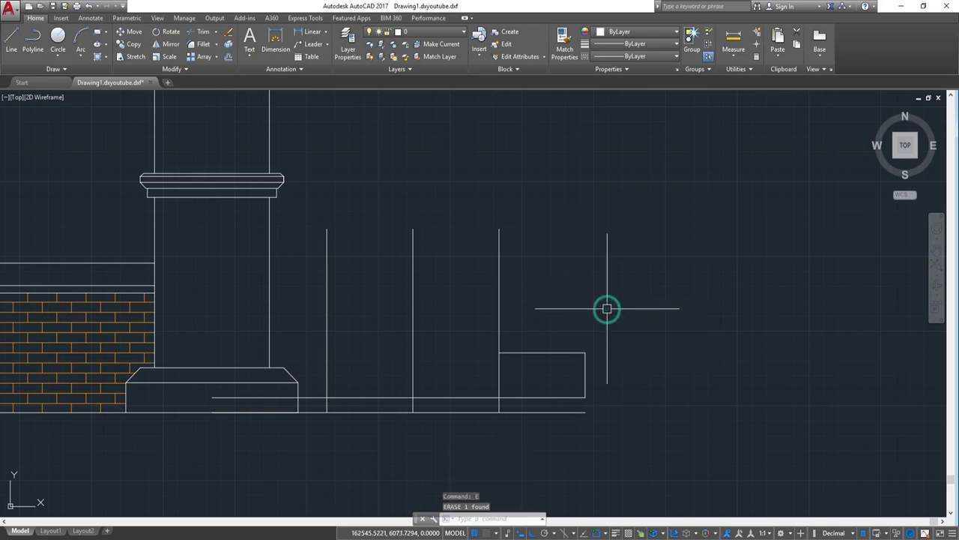
# Step: Stretch the step outline's right edge down to meet the ground line
pyautogui.scroll(2, 592, 384)
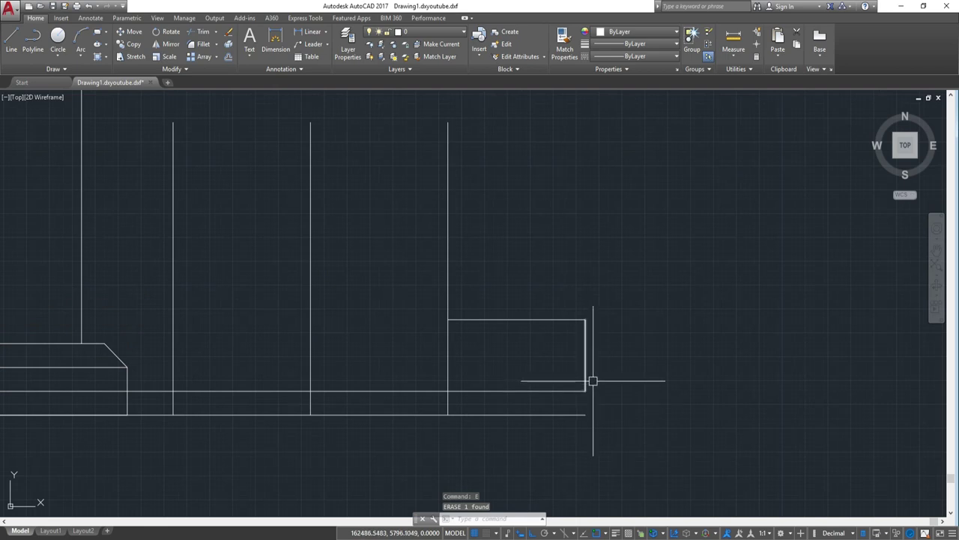
pyautogui.click(586, 379)
pyautogui.click(584, 391)
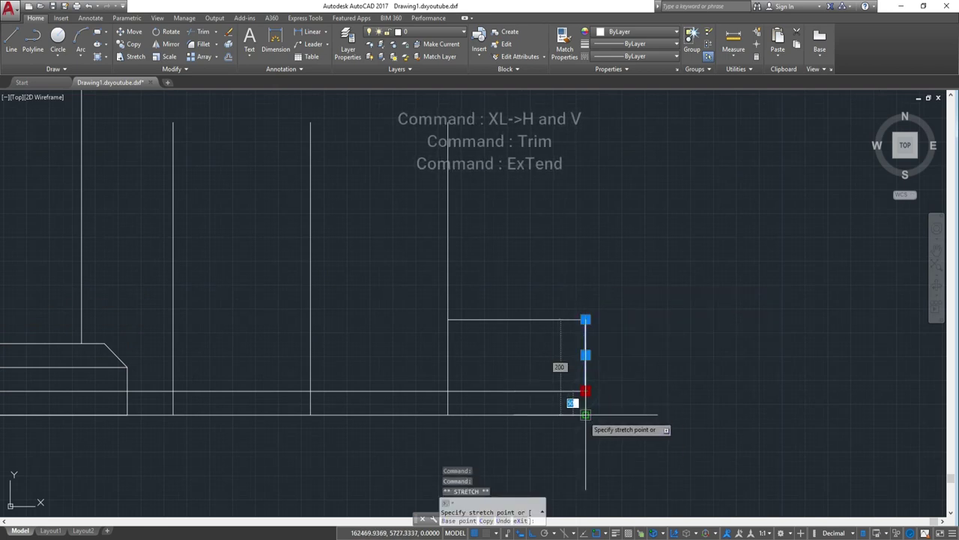
pyautogui.click(586, 414)
pyautogui.press('Escape')
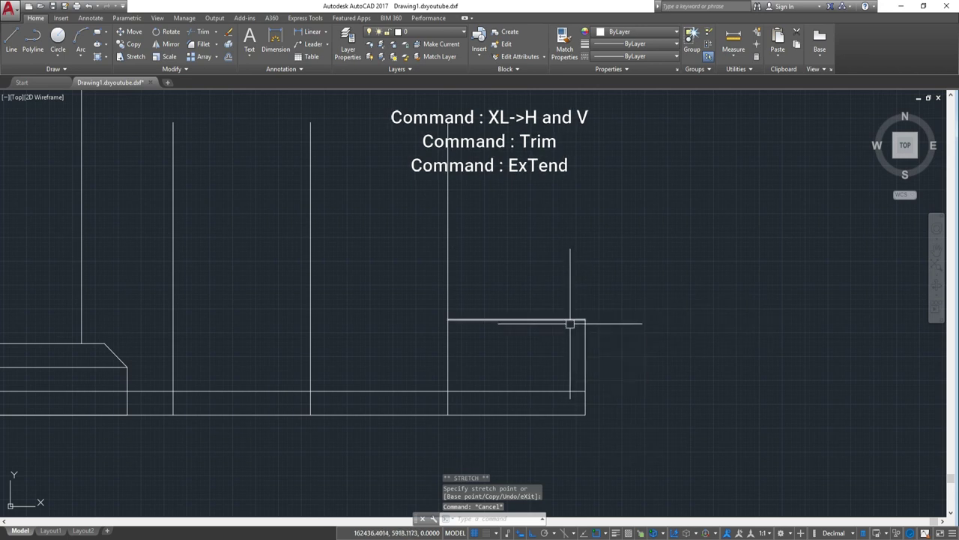
# Step: Start an offset of the step's top edge, then cancel it
pyautogui.click(570, 321)
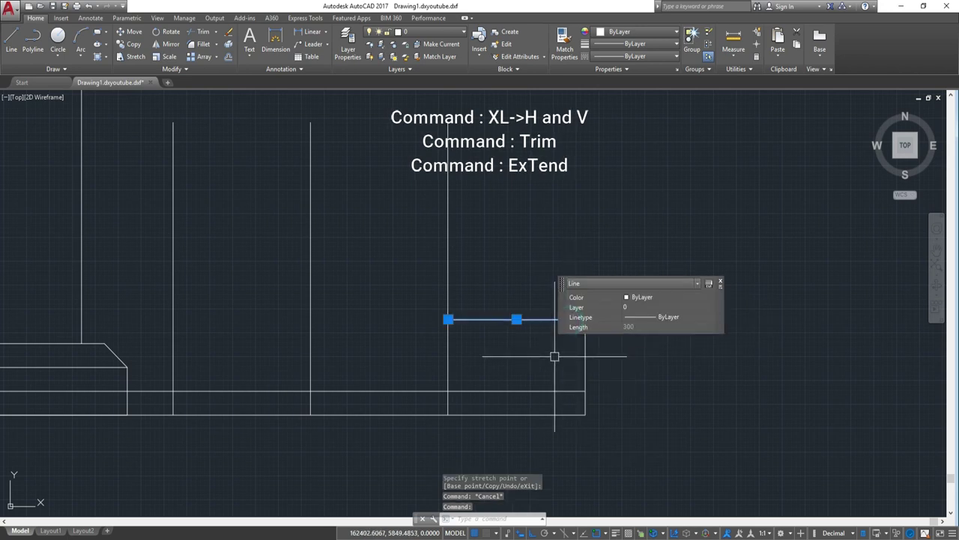
pyautogui.write('o')
pyautogui.press('Return')
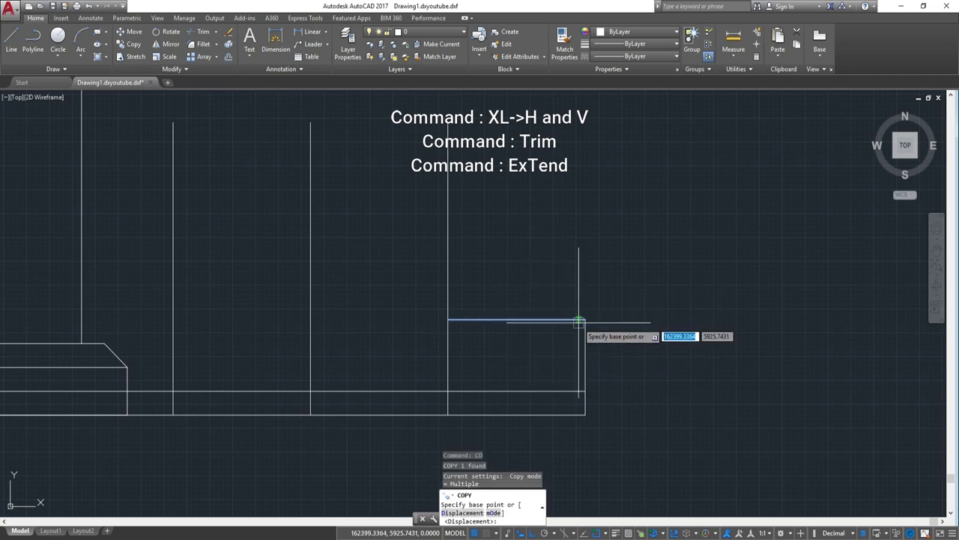
pyautogui.click(585, 320)
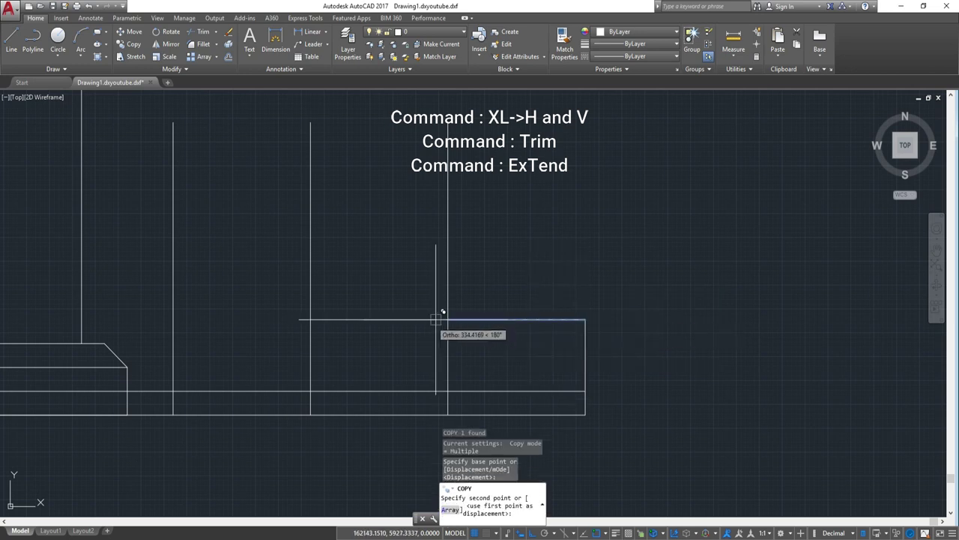
pyautogui.press('Escape')
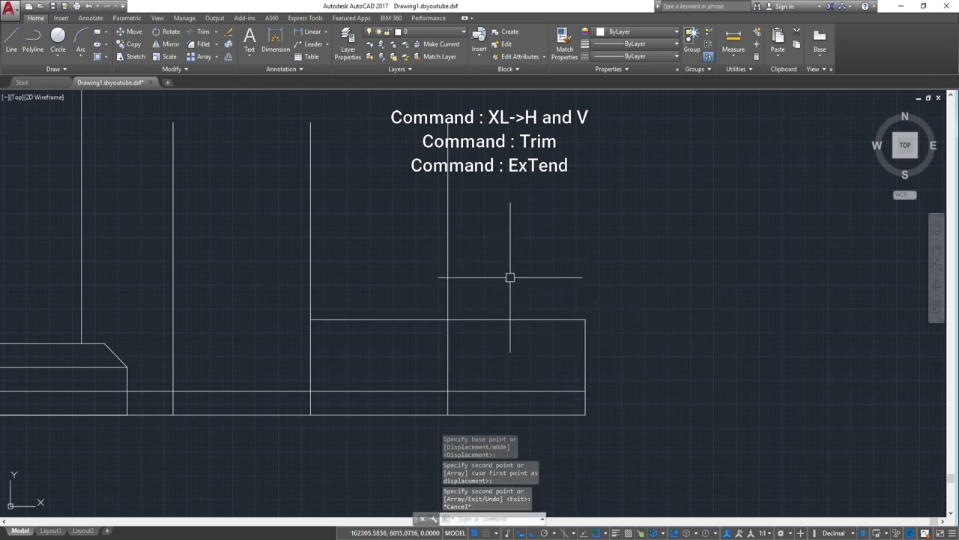
pyautogui.write('tr')
# Step: Trim the unwanted lower pieces of the vertical construction lines
pyautogui.press('Return')
pyautogui.click(516, 274)
pyautogui.click(443, 242)
pyautogui.click(454, 402)
pyautogui.click(415, 398)
pyautogui.press('Escape')
pyautogui.click(616, 356)
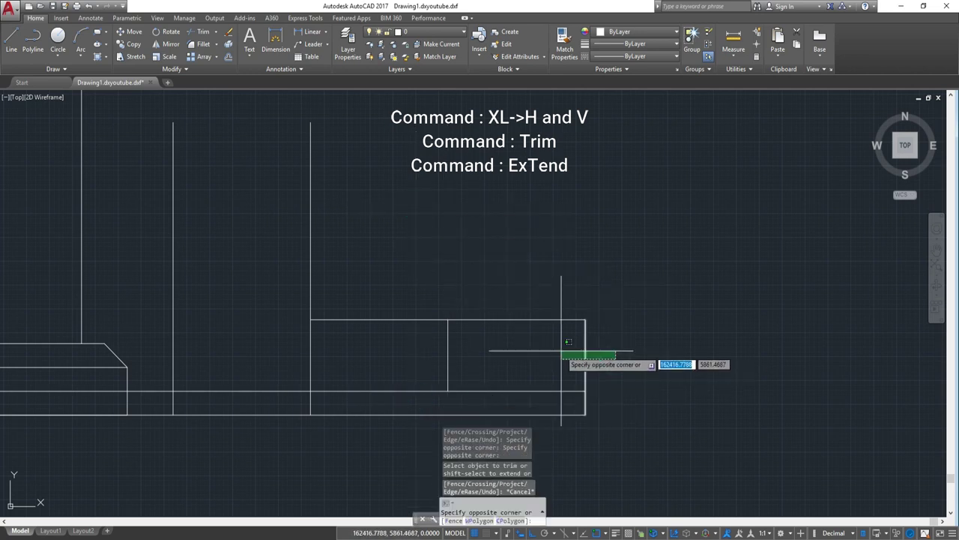
pyautogui.press('Escape')
# Step: Trim the step's right edge and corner crossings, then erase the leftover horizontal segment
pyautogui.write('tr')
pyautogui.press('Return')
pyautogui.click(653, 356)
pyautogui.click(563, 351)
pyautogui.click(520, 255)
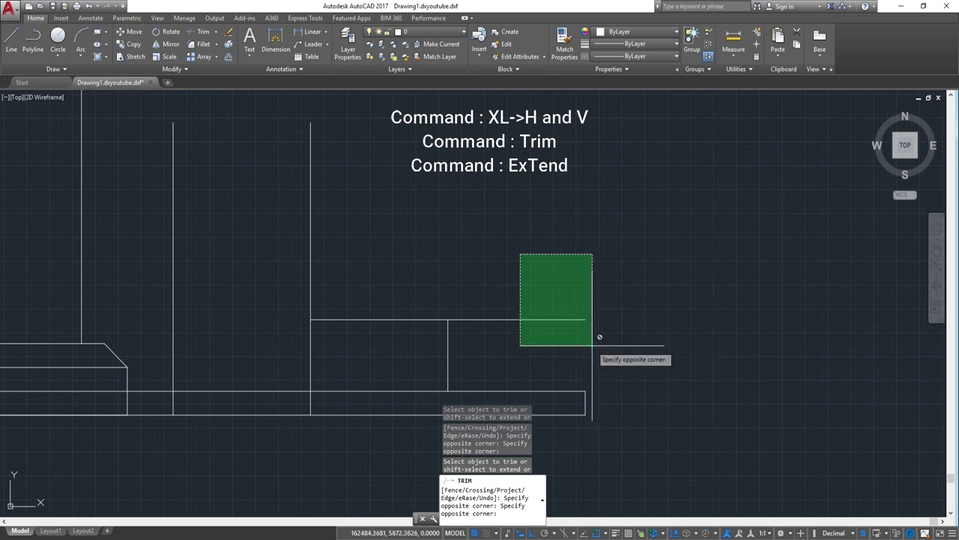
pyautogui.click(600, 337)
pyautogui.press('Escape')
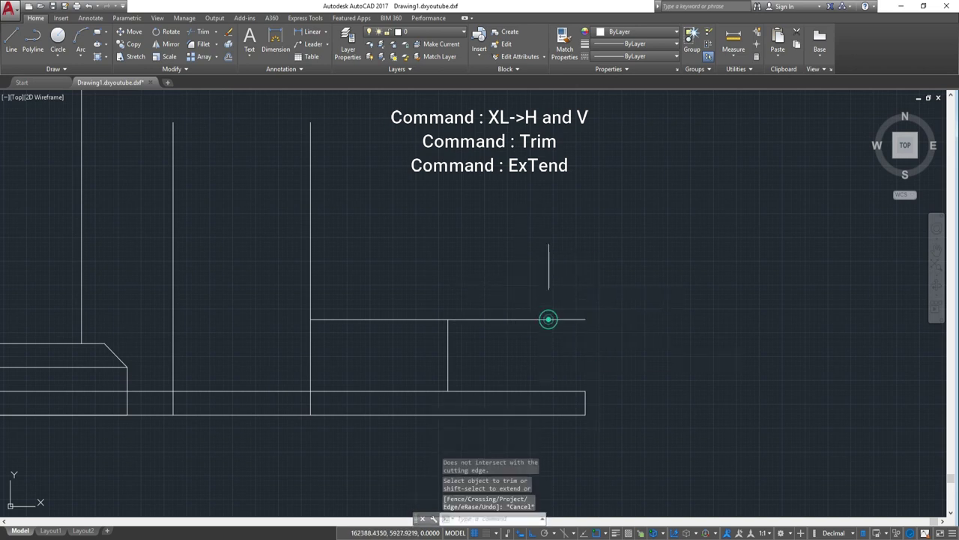
pyautogui.click(548, 320)
pyautogui.write('e')
pyautogui.press('Return')
# Step: Delete the two tall vertical construction lines near the plinth end
pyautogui.moveTo(407, 357)
pyautogui.mouseDown(button='middle')
pyautogui.moveTo(497, 361)
pyautogui.moveTo(510, 345)
pyautogui.mouseUp(button='middle')
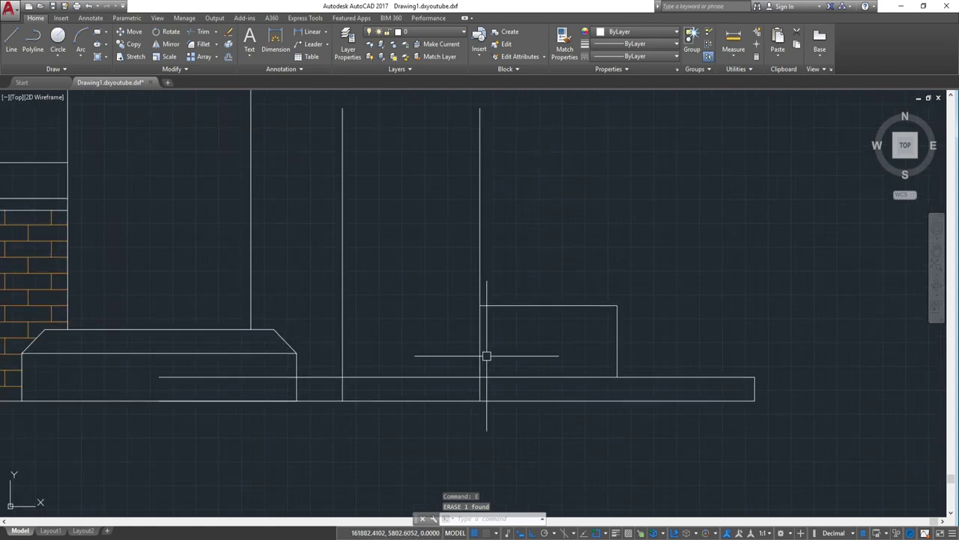
pyautogui.click(500, 355)
pyautogui.click(403, 339)
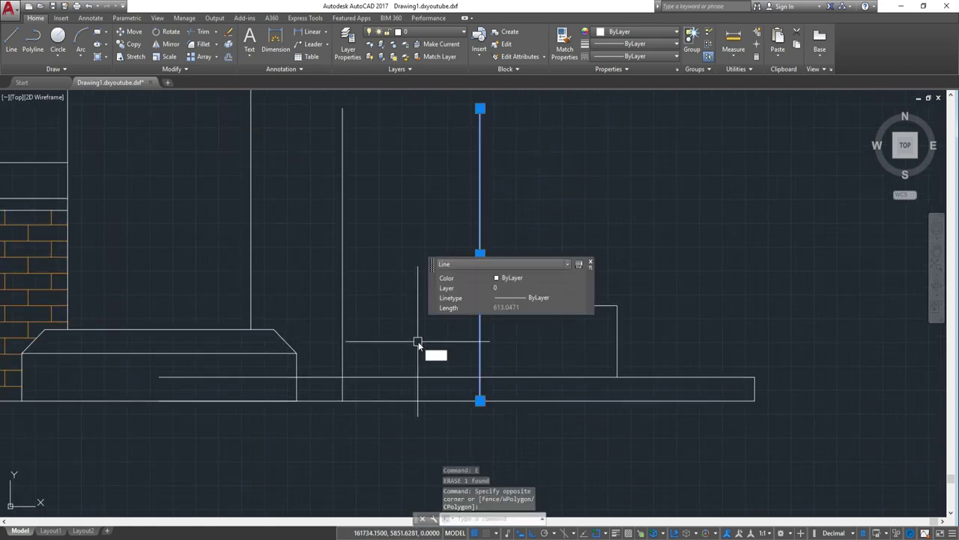
pyautogui.press('Delete')
pyautogui.click(400, 302)
pyautogui.click(317, 242)
pyautogui.press('Delete')
# Step: Copy the L-shaped step outline twice, up and to the left, forming three steps
pyautogui.click(430, 273)
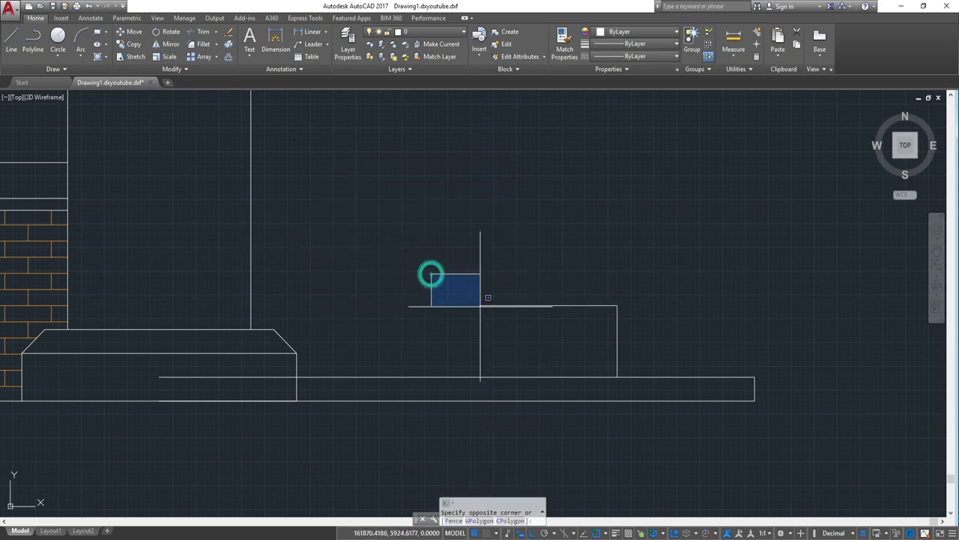
pyautogui.click(646, 383)
pyautogui.write('o')
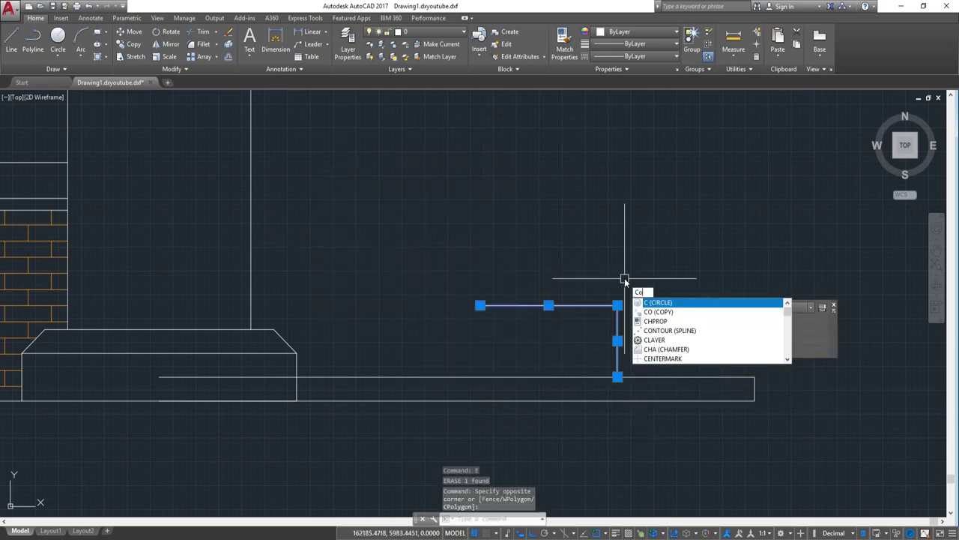
pyautogui.press('Return')
pyautogui.click(617, 377)
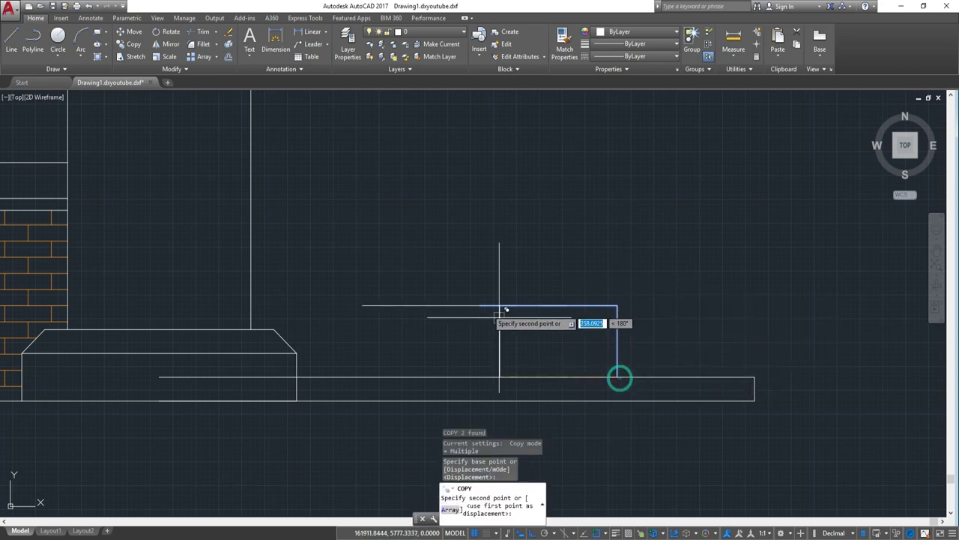
pyautogui.click(480, 305)
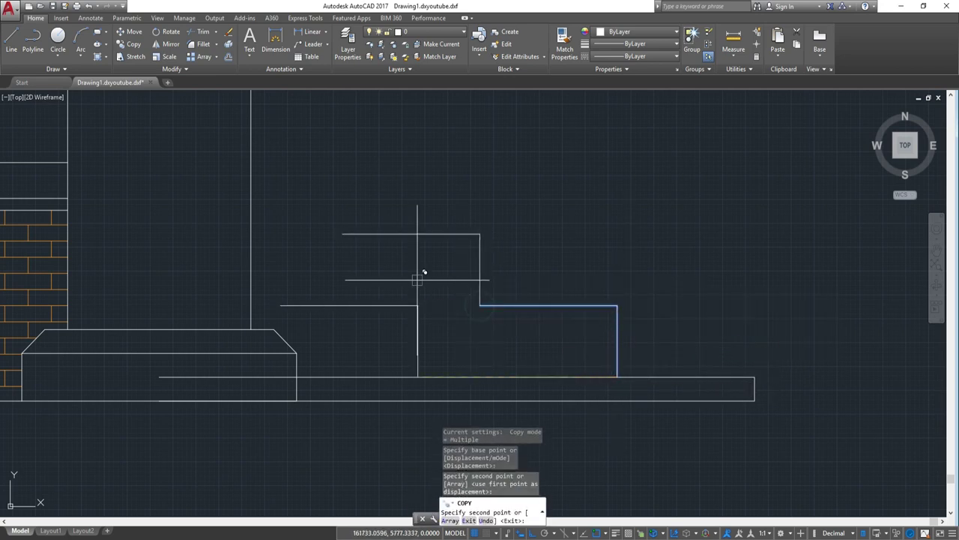
pyautogui.click(345, 235)
pyautogui.scroll(-2, 351, 209)
pyautogui.moveTo(356, 213); pyautogui.dragTo(476, 262, button='middle')
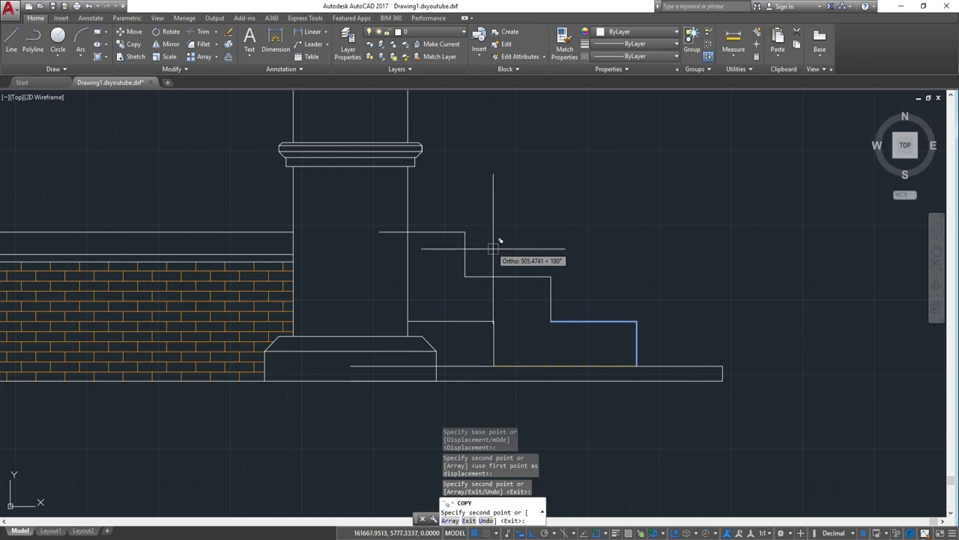
pyautogui.press('Escape')
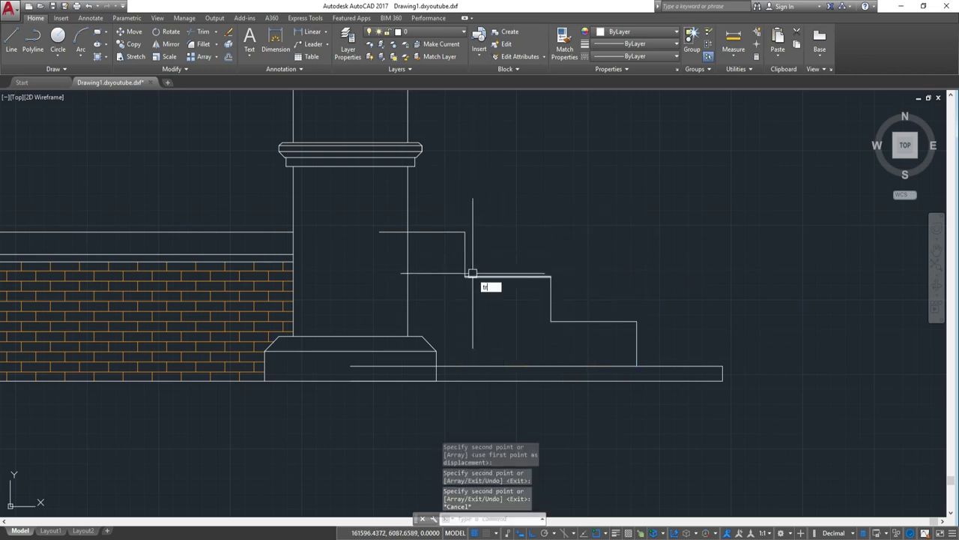
pyautogui.press('Return')
pyautogui.press('Return')
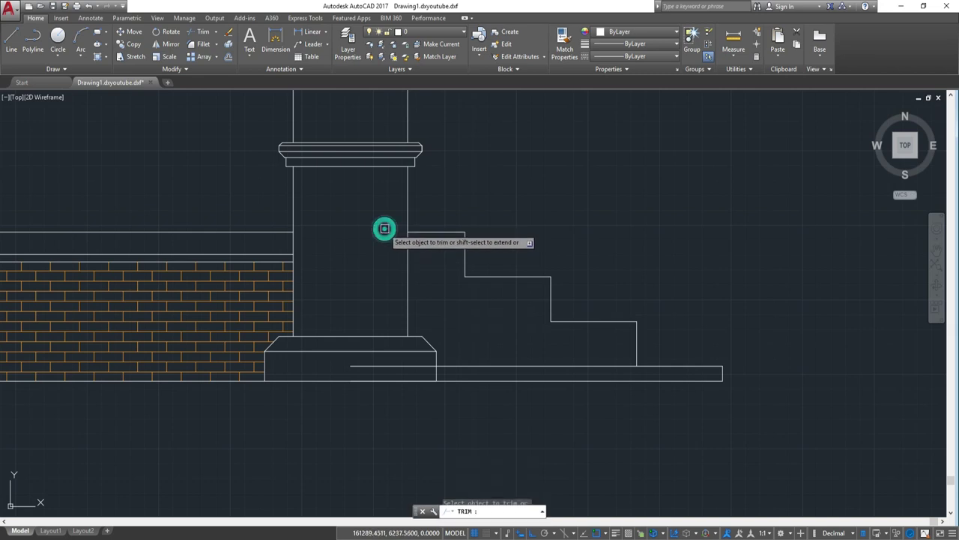
# Step: Trim the step line inside the column base, then zoom out to view the whole elevation
pyautogui.click(386, 367)
pyautogui.scroll(-2, 500, 336)
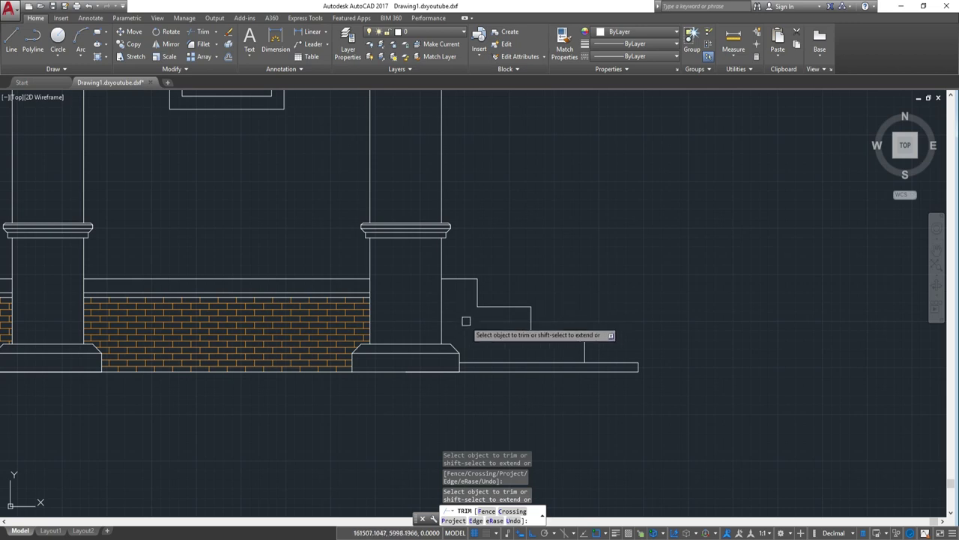
pyautogui.scroll(-2, 524, 341)
pyautogui.scroll(-1, 533, 351)
pyautogui.scroll(-1, 538, 355)
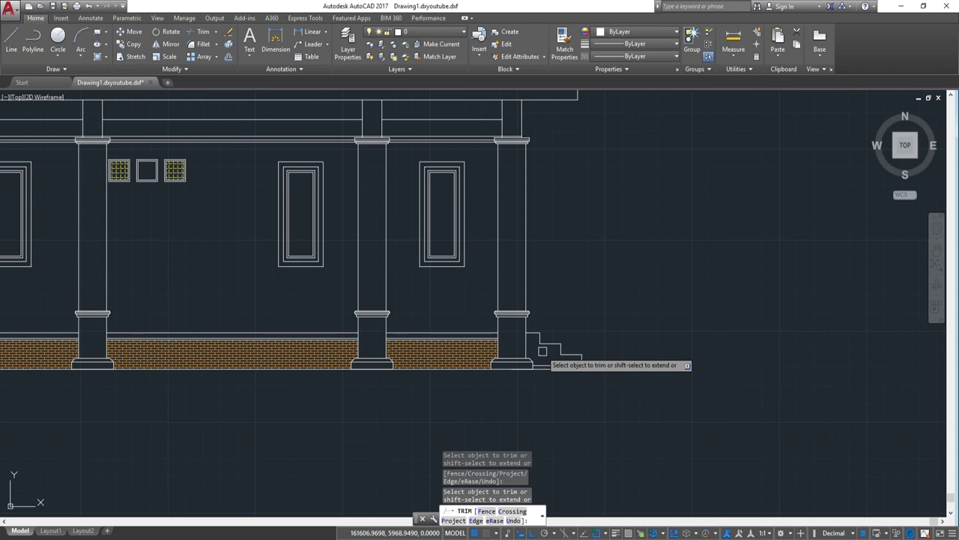
pyautogui.press('Escape')
pyautogui.scroll(4, 545, 331)
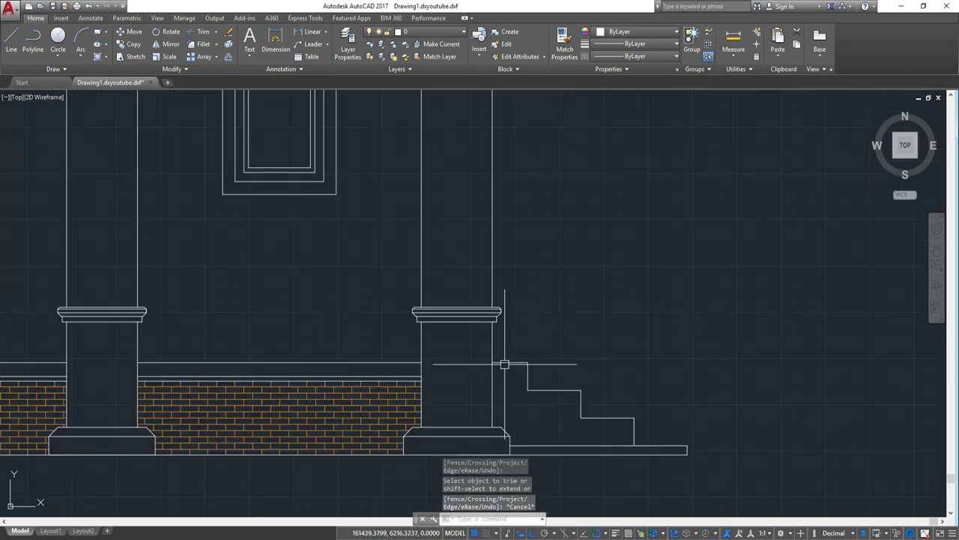
pyautogui.scroll(4, 504, 367)
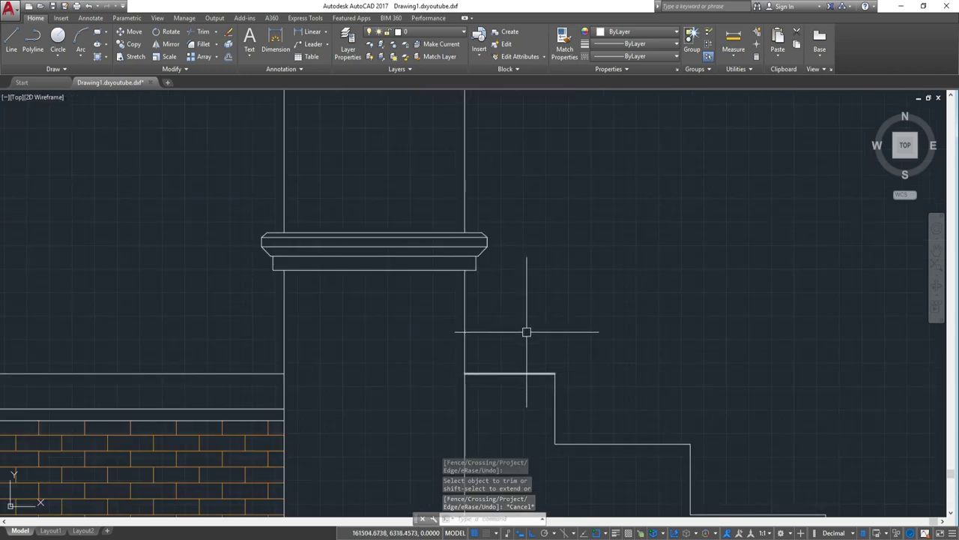
pyautogui.scroll(-3, 510, 335)
pyautogui.scroll(-5, 580, 332)
pyautogui.moveTo(772, 371); pyautogui.dragTo(630, 387, button='middle')
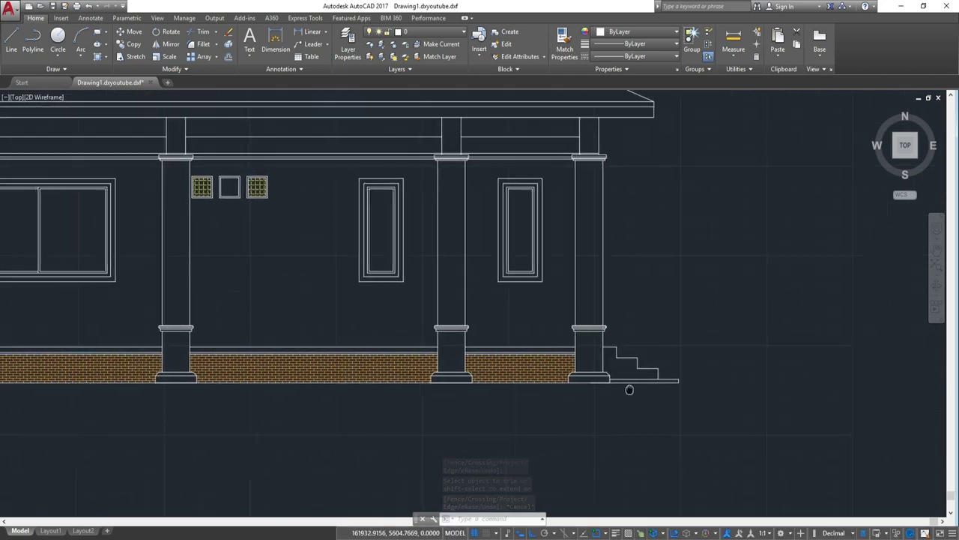
pyautogui.scroll(-5, 630, 387)
pyautogui.moveTo(484, 405); pyautogui.dragTo(617, 405, button='middle')
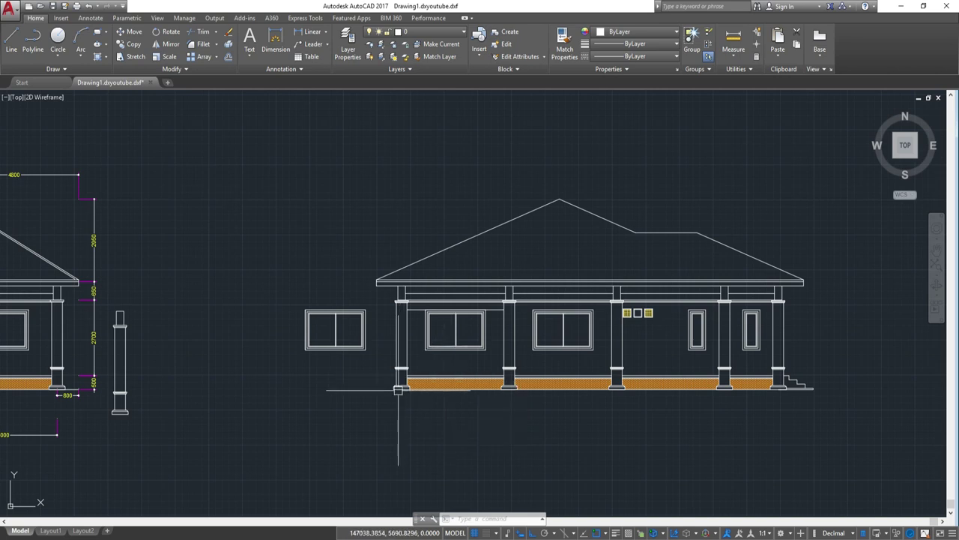
# Step: Draw a 2100-unit horizontal line leftward from the column base corner
pyautogui.scroll(4, 398, 390)
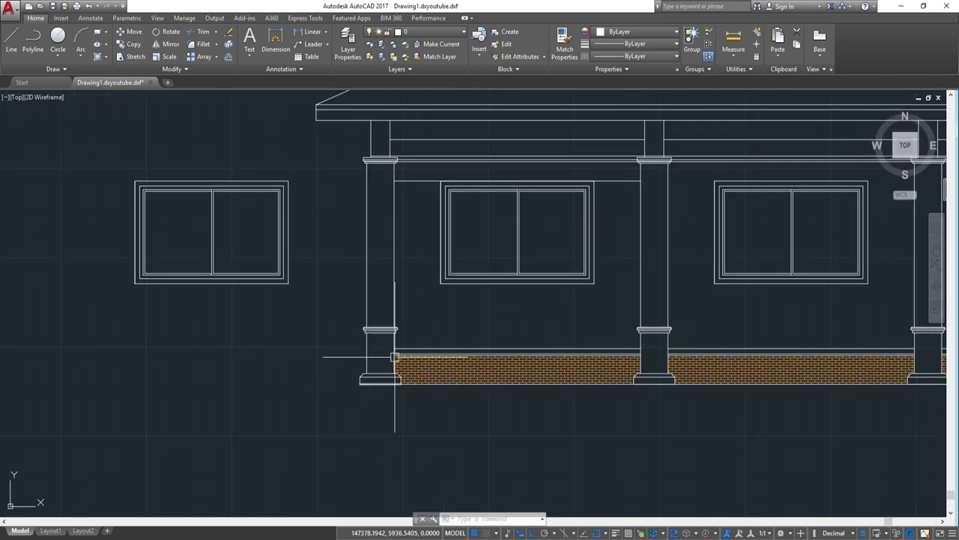
pyautogui.write('L')
pyautogui.press('Return')
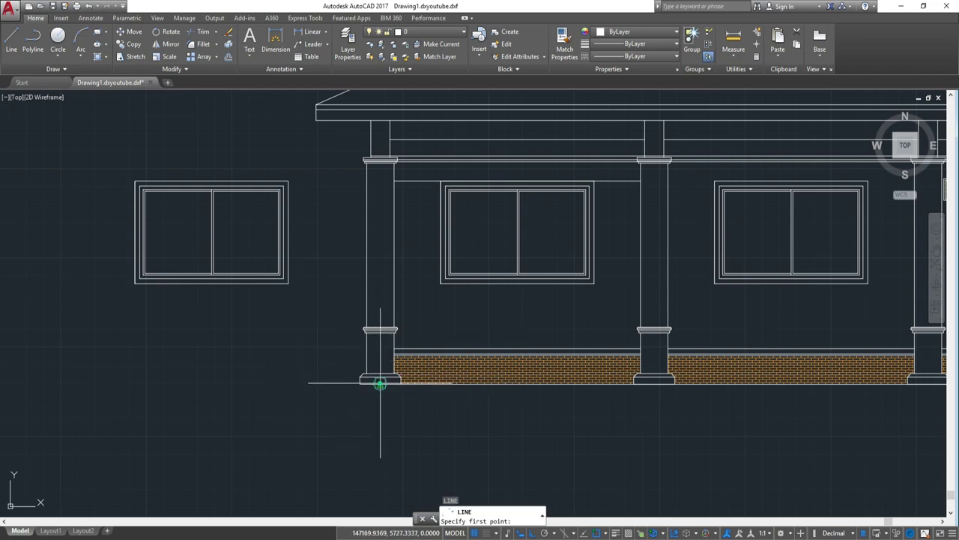
pyautogui.click(380, 383)
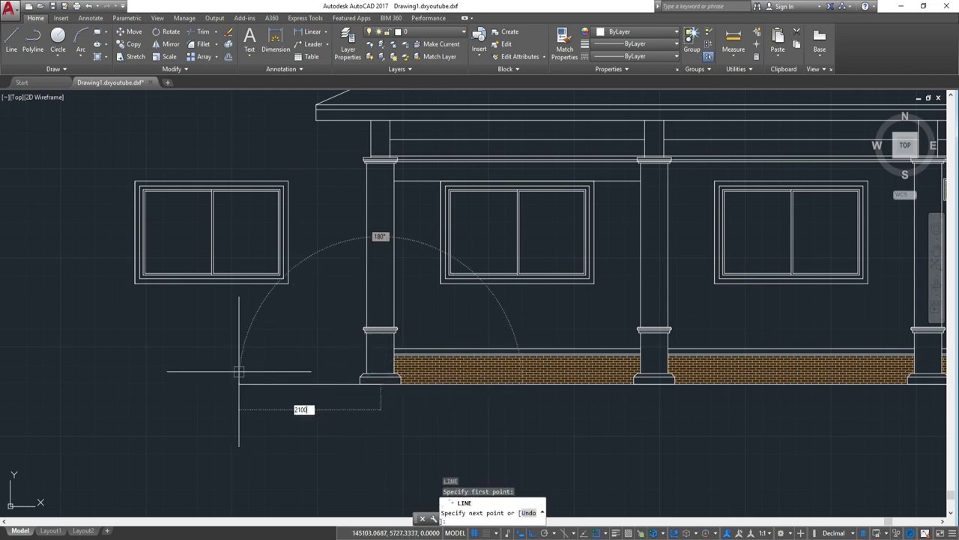
pyautogui.write('2100')
pyautogui.press('Return')
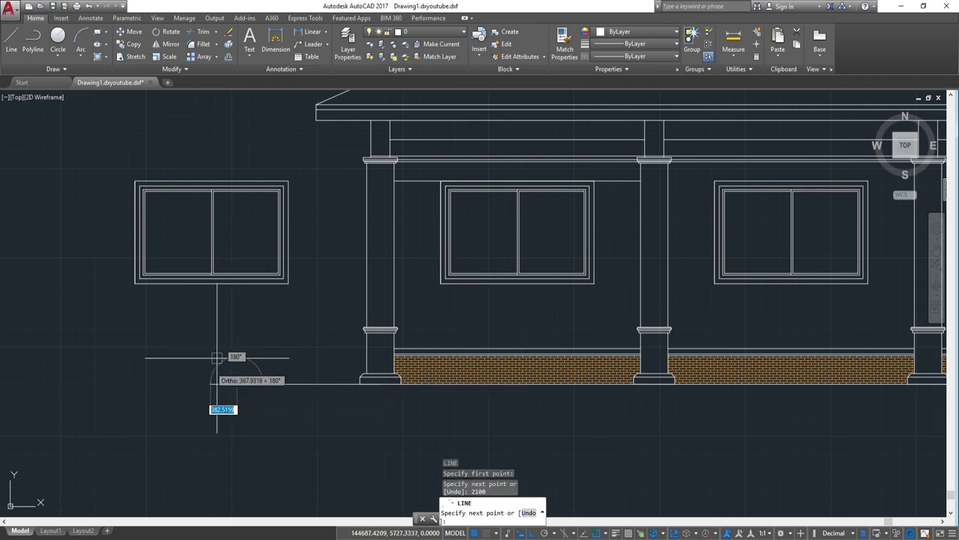
pyautogui.press('Escape')
# Step: Offset the new 2100 line by 50 to form a thin slab
pyautogui.scroll(-2, 234, 344)
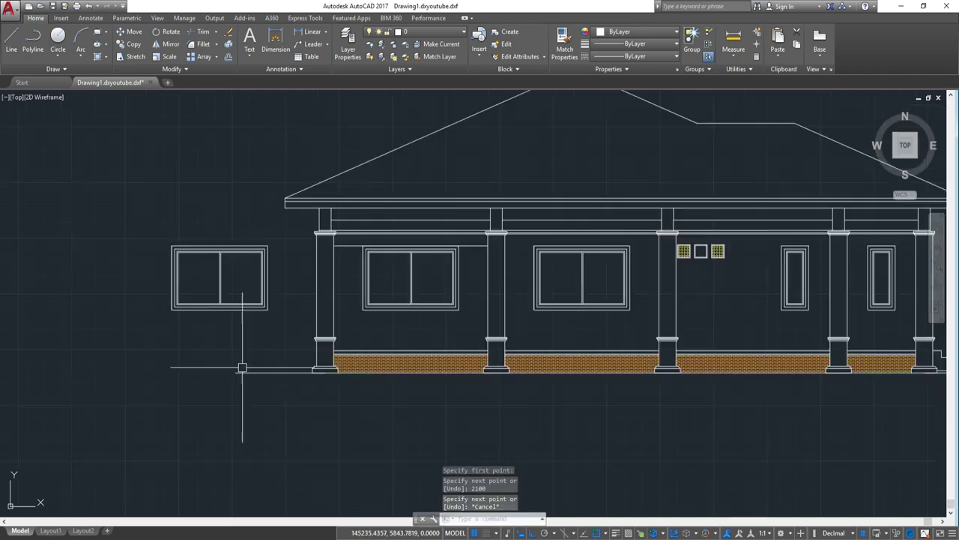
pyautogui.scroll(2, 251, 380)
pyautogui.write('o')
pyautogui.press('Return')
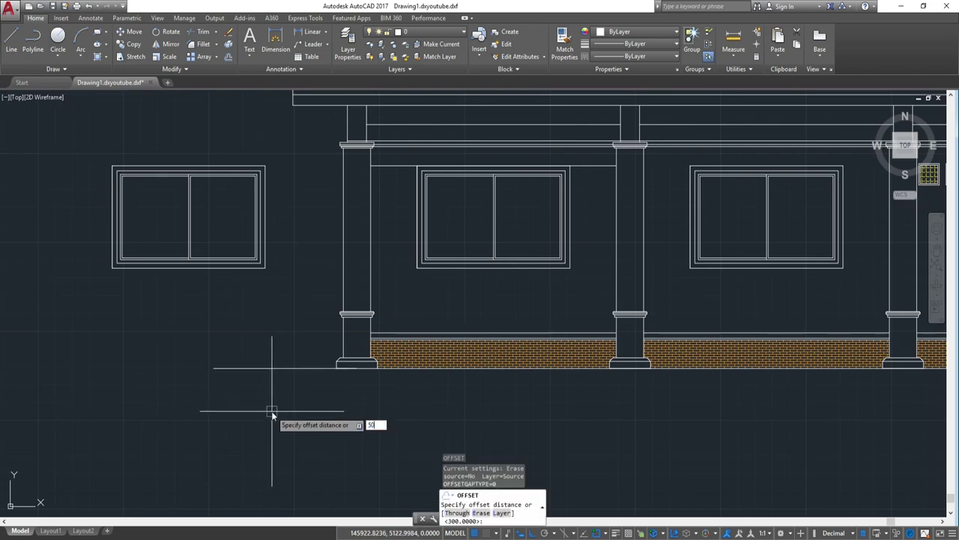
pyautogui.press('Return')
pyautogui.click(259, 368)
pyautogui.click(241, 347)
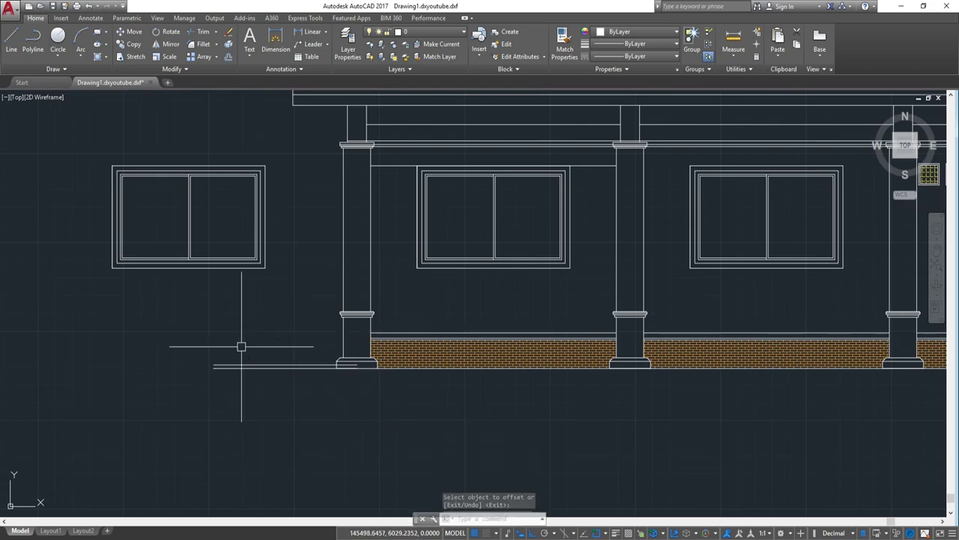
pyautogui.press('Escape')
# Step: Close the slab's left end with a short vertical line
pyautogui.scroll(2, 254, 341)
pyautogui.scroll(2, 266, 336)
pyautogui.scroll(2, 300, 337)
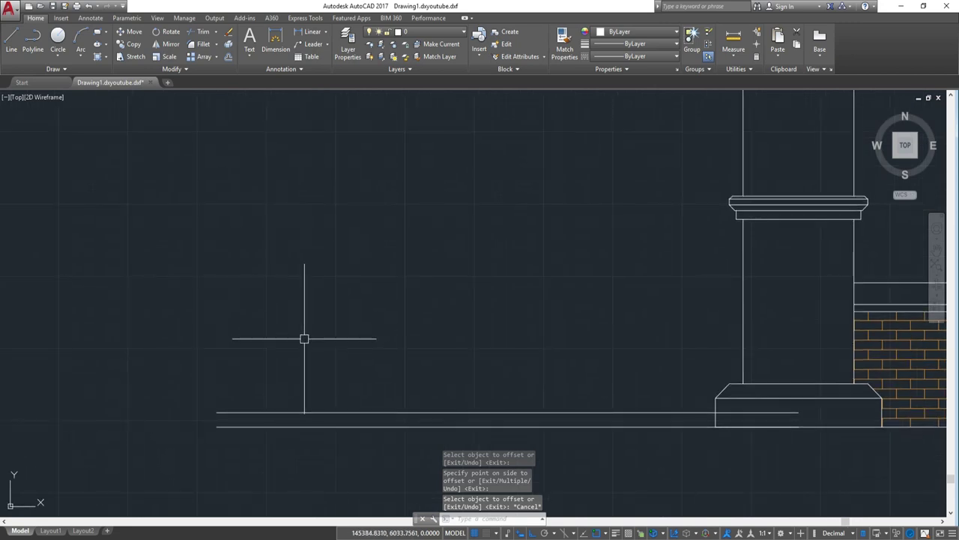
pyautogui.press('Return')
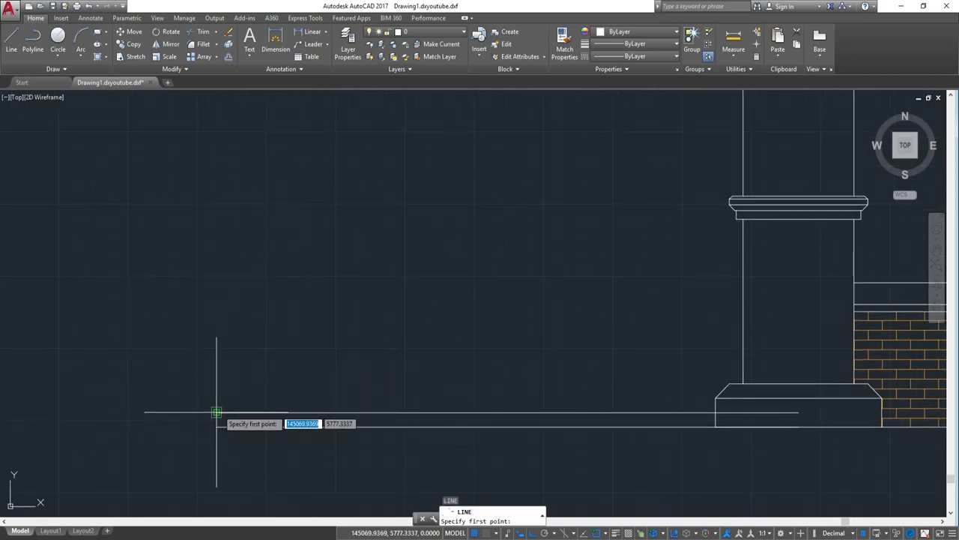
pyautogui.click(217, 411)
pyautogui.click(217, 426)
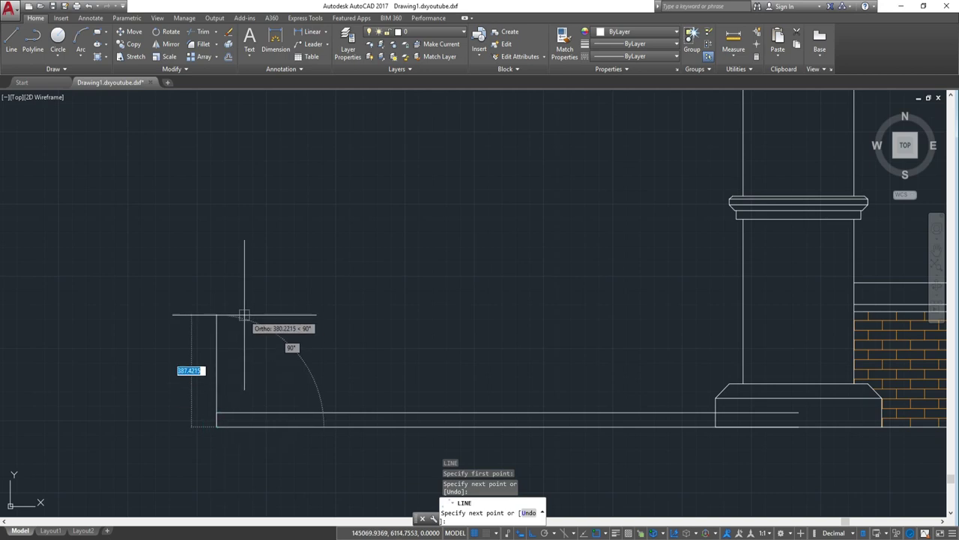
pyautogui.press('Escape')
# Step: Draw a step with a 300-long tread and a 150-high riser
pyautogui.moveTo(223, 313); pyautogui.dragTo(329, 307, button='middle')
pyautogui.press('Return')
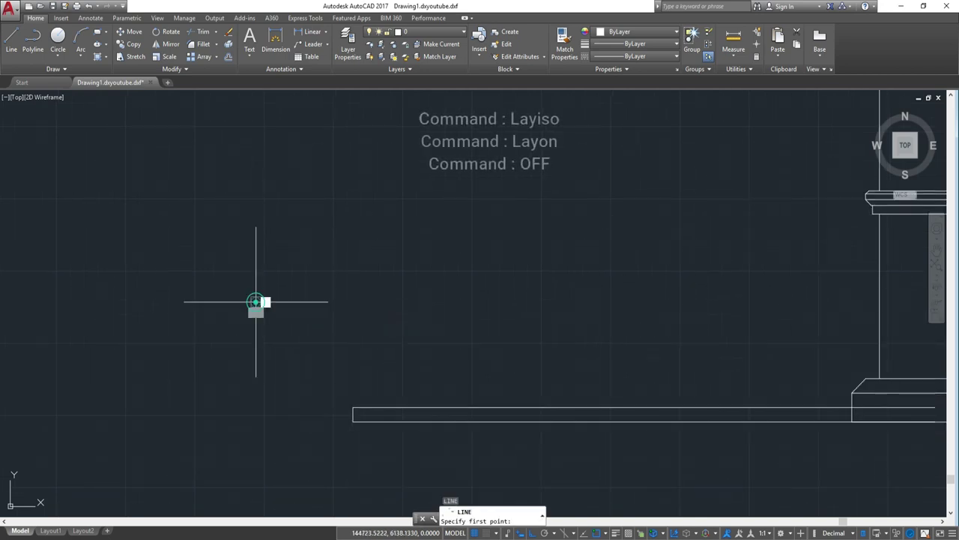
pyautogui.click(256, 301)
pyautogui.write('300')
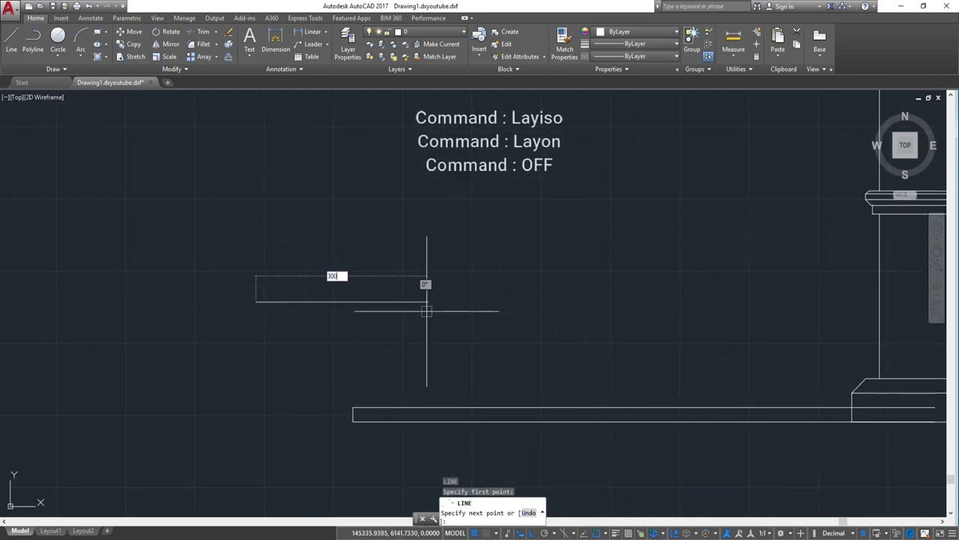
pyautogui.press('Return')
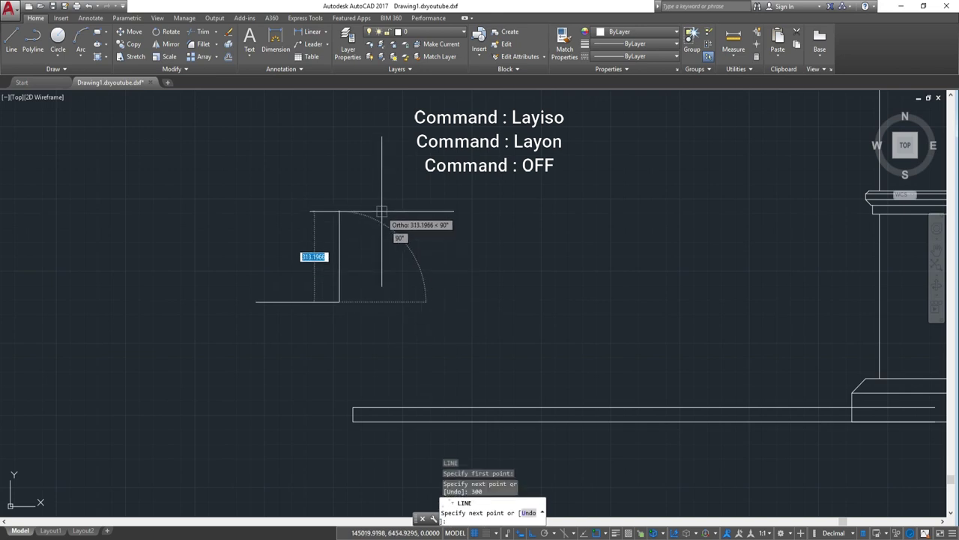
pyautogui.write('150')
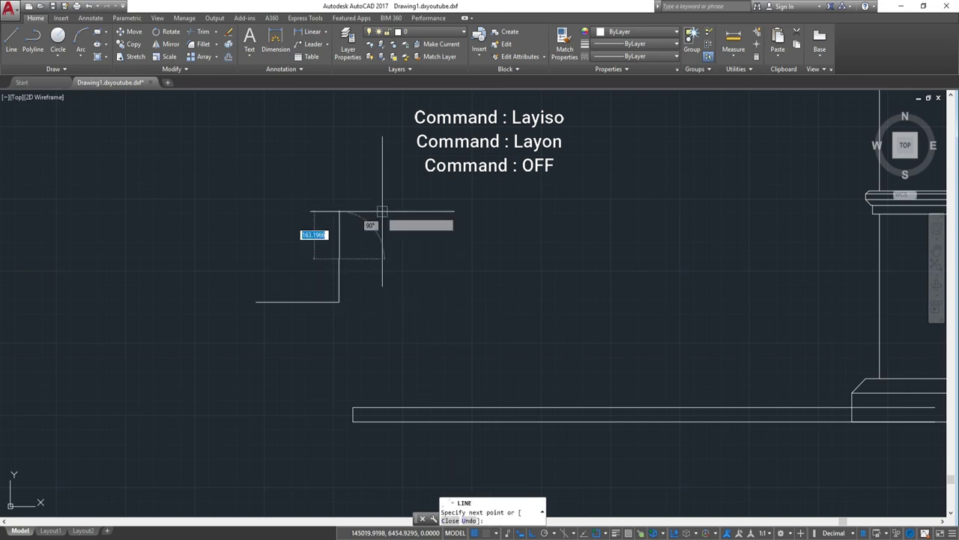
pyautogui.press('Return')
pyautogui.press('Return')
# Step: Window-select the new vertical riser line
pyautogui.scroll(-1, 802, 218)
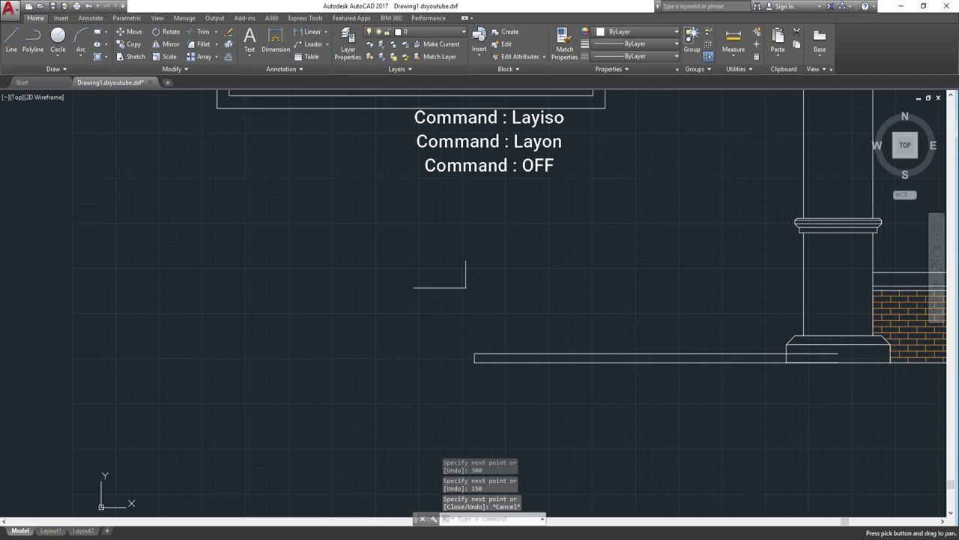
pyautogui.scroll(1, 514, 307)
pyautogui.click(508, 313)
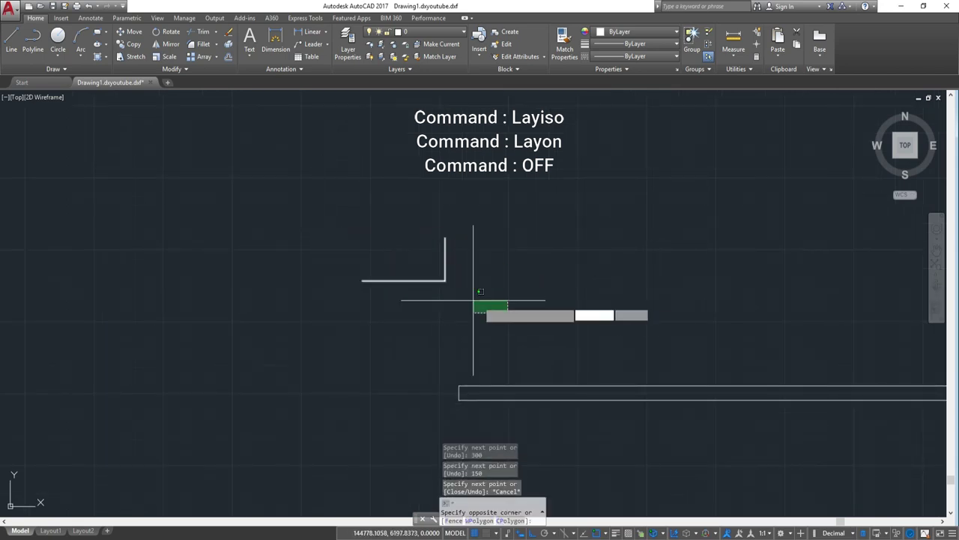
pyautogui.click(518, 310)
pyautogui.click(421, 224)
pyautogui.click(512, 314)
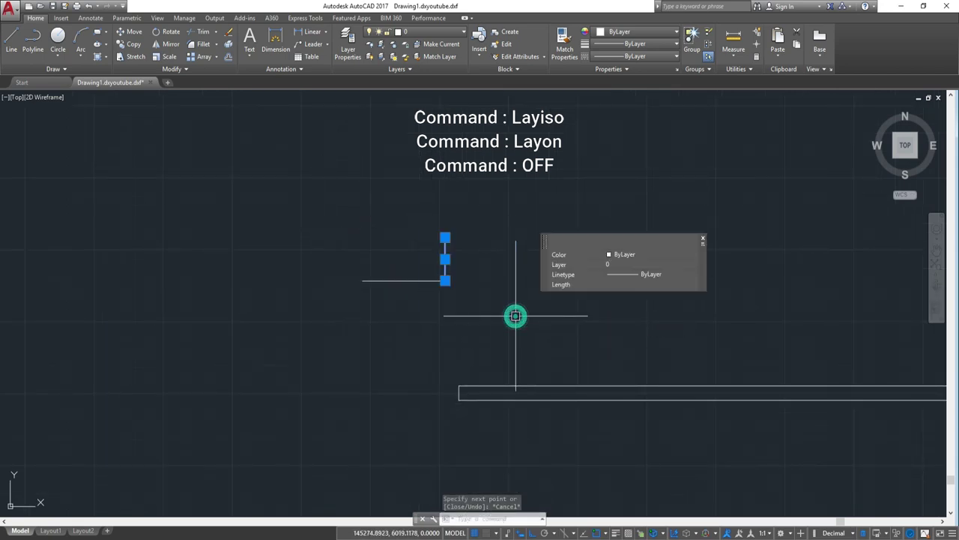
pyautogui.write('co')
# Step: Copy the riser onto the plinth's top edge and a tread copy onto the new riser
pyautogui.press('Return')
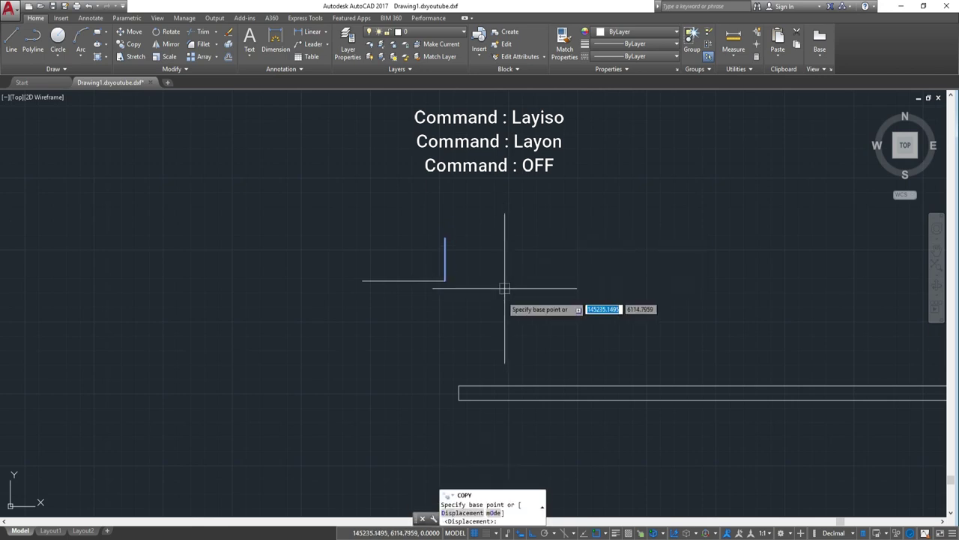
pyautogui.click(362, 281)
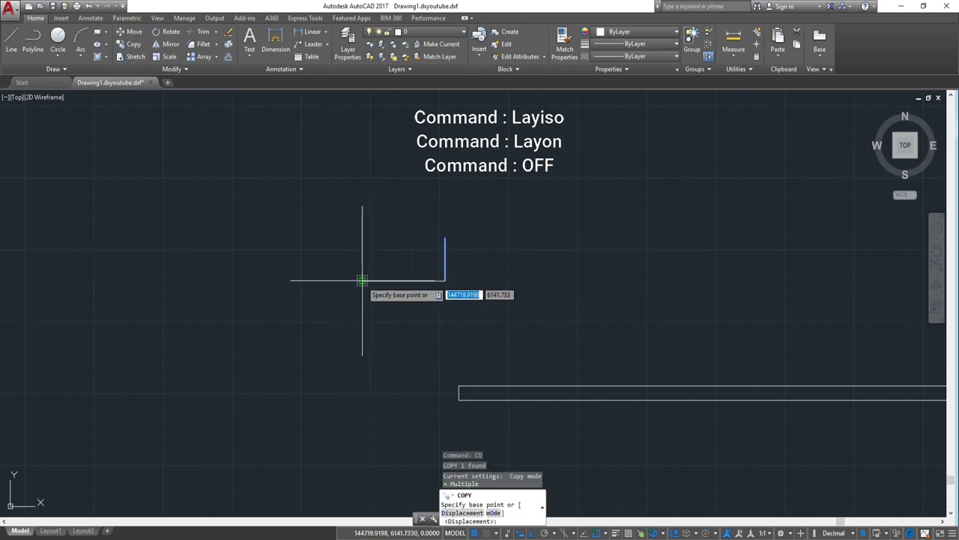
pyautogui.click(459, 387)
pyautogui.press('Escape')
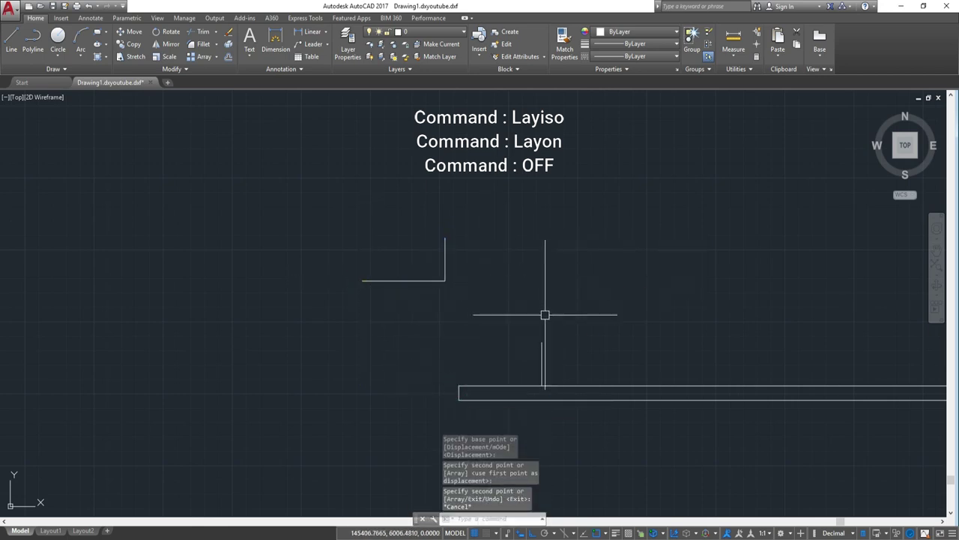
pyautogui.click(423, 280)
pyautogui.press('Escape')
pyautogui.press('Return')
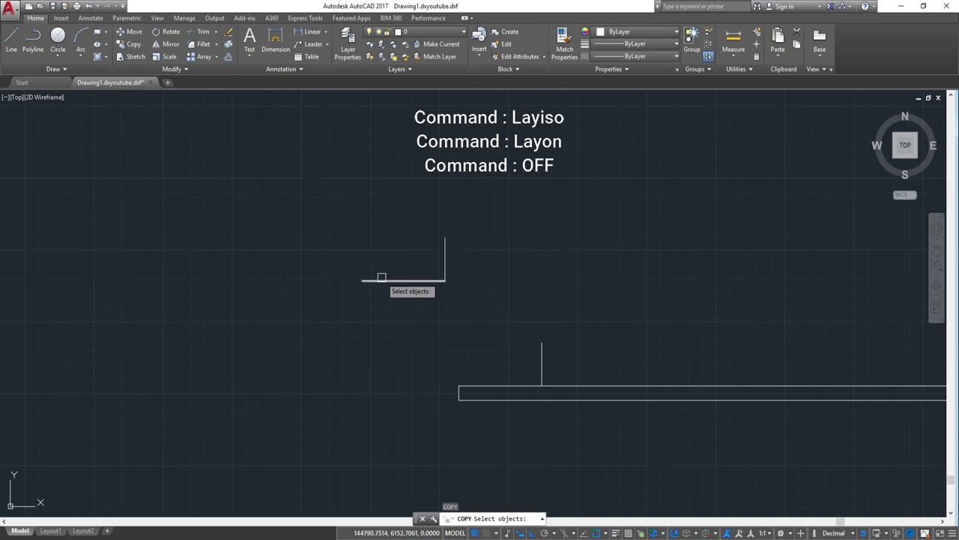
pyautogui.click(371, 277)
pyautogui.press('Return')
pyautogui.click(365, 281)
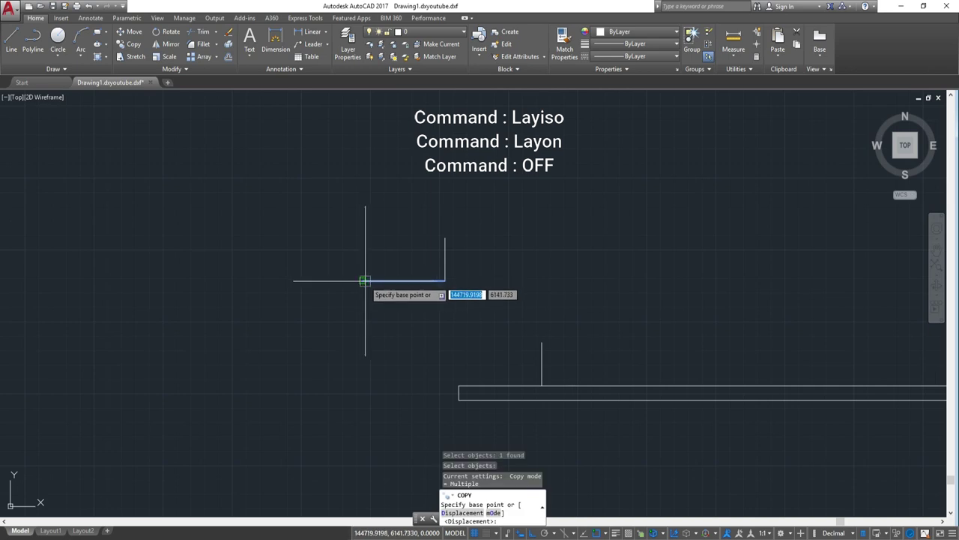
pyautogui.click(541, 344)
pyautogui.press('Escape')
pyautogui.scroll(4, 578, 323)
pyautogui.scroll(-2, 605, 310)
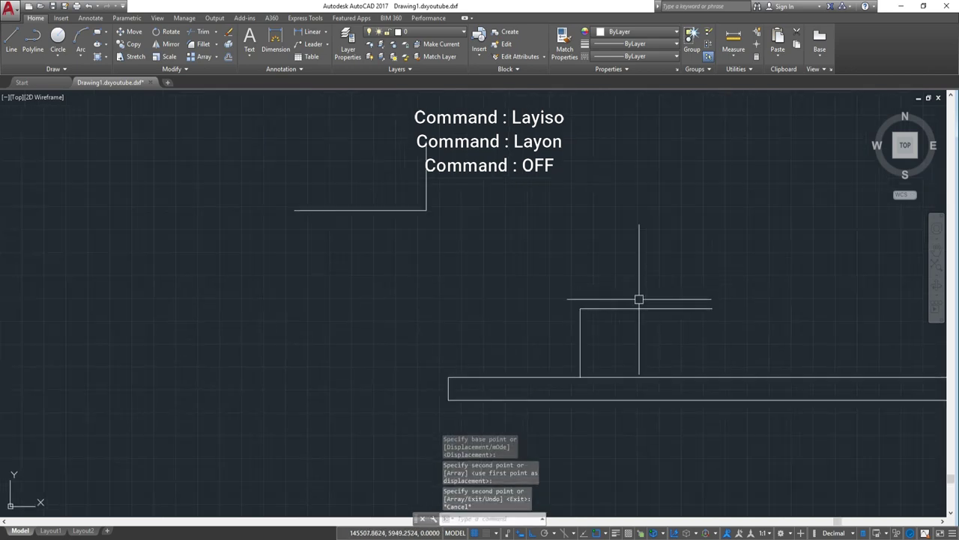
# Step: Copy the riser-tread pair twice to stack the second and third steps up to the column
pyautogui.click(535, 275)
pyautogui.click(735, 392)
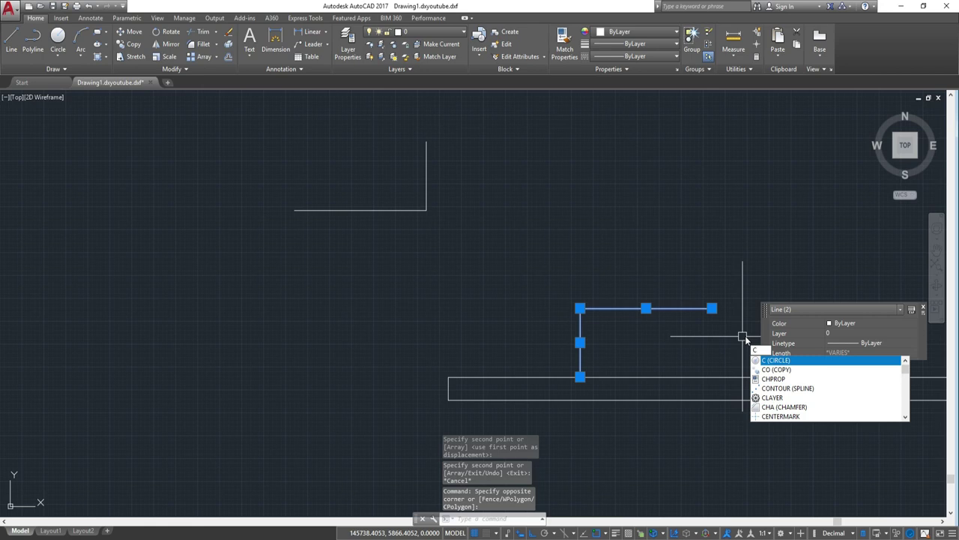
pyautogui.write('o')
pyautogui.press('Return')
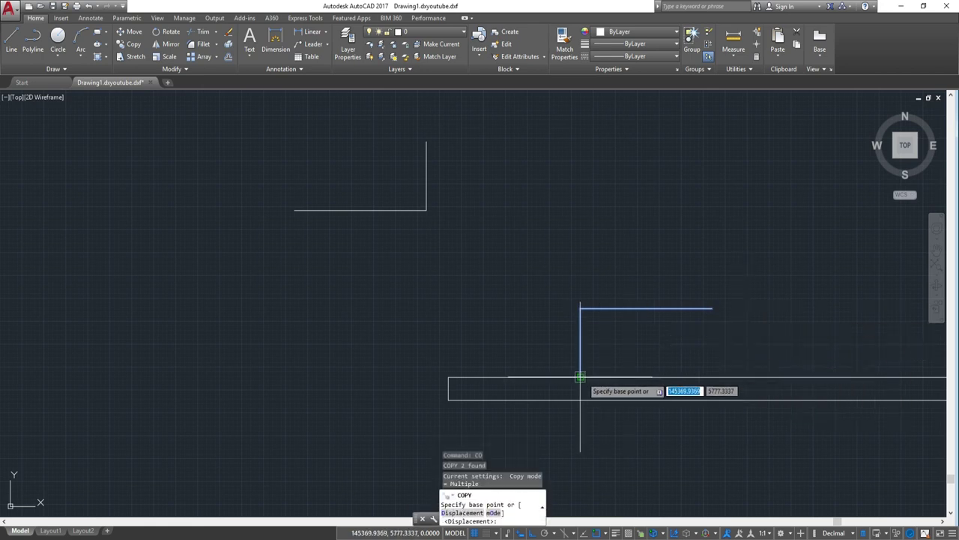
pyautogui.click(580, 377)
pyautogui.click(713, 308)
pyautogui.scroll(-5, 727, 309)
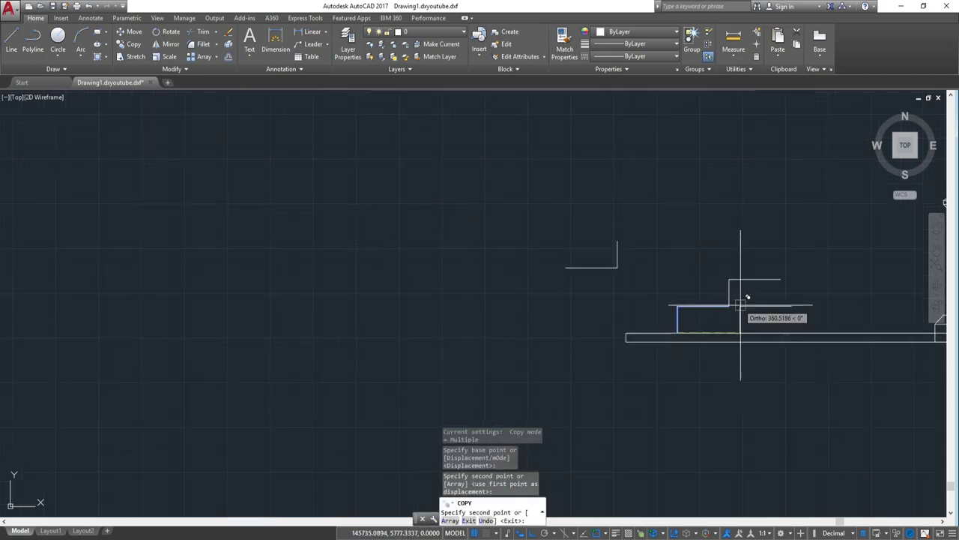
pyautogui.moveTo(743, 310); pyautogui.dragTo(593, 328, button='middle')
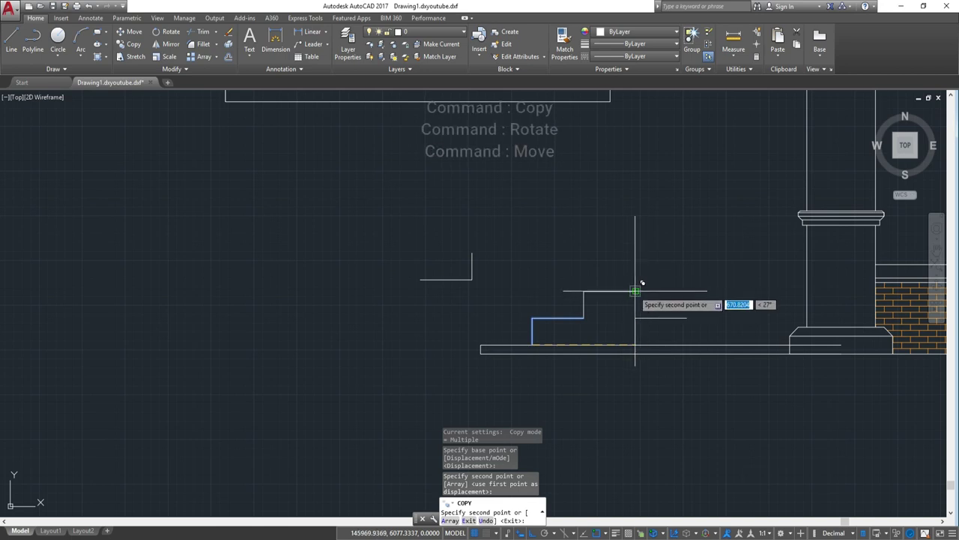
pyautogui.click(635, 291)
pyautogui.press('Escape')
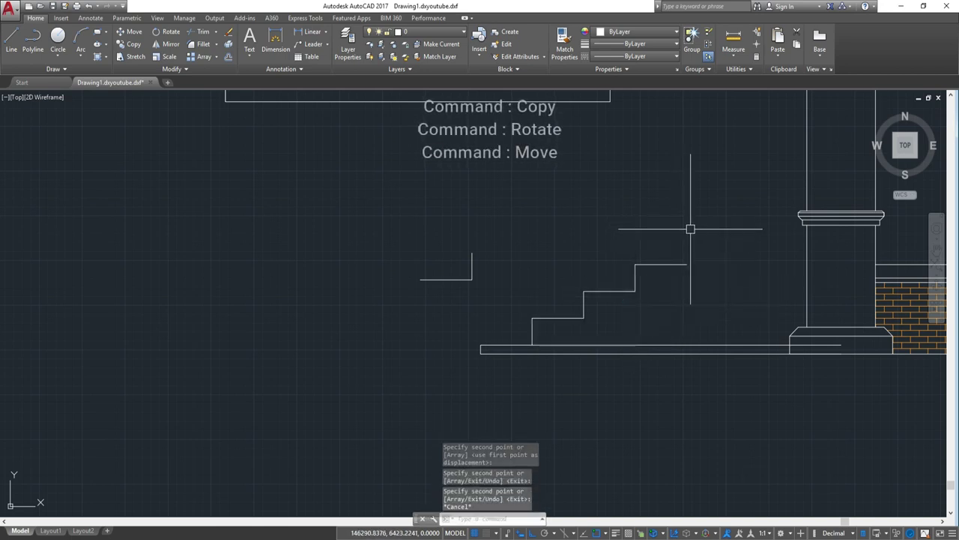
# Step: Erase the two stray L-shaped lines
pyautogui.click(510, 288)
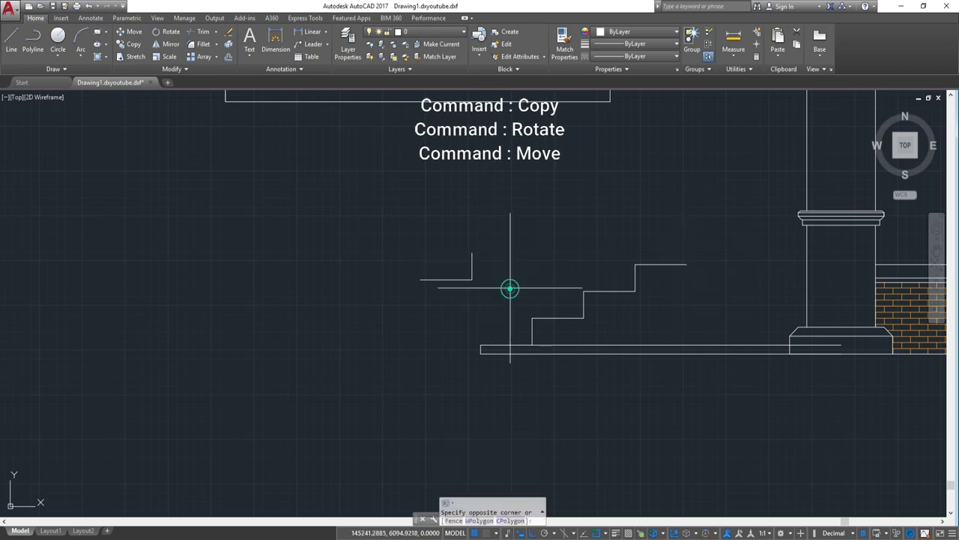
pyautogui.click(300, 189)
pyautogui.write('e')
pyautogui.press('Return')
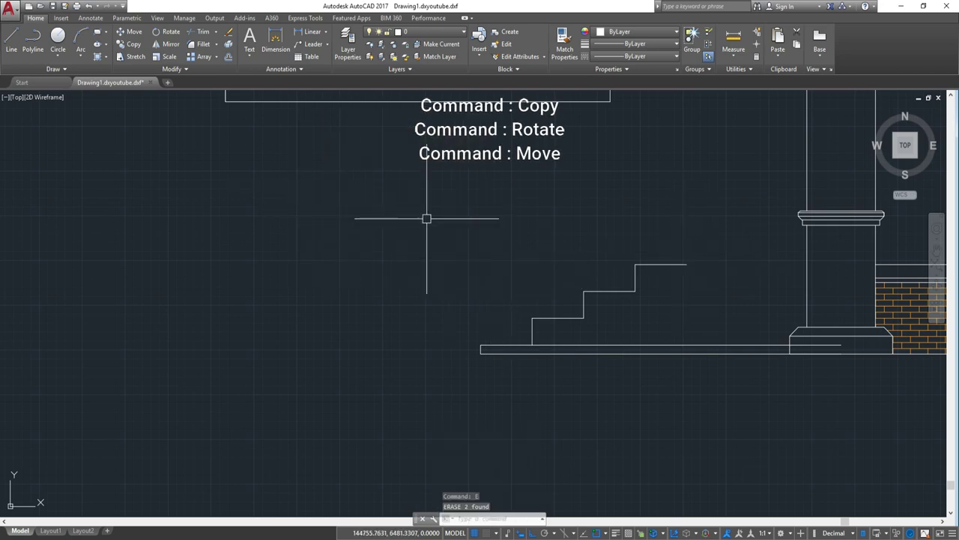
pyautogui.write('Ec')
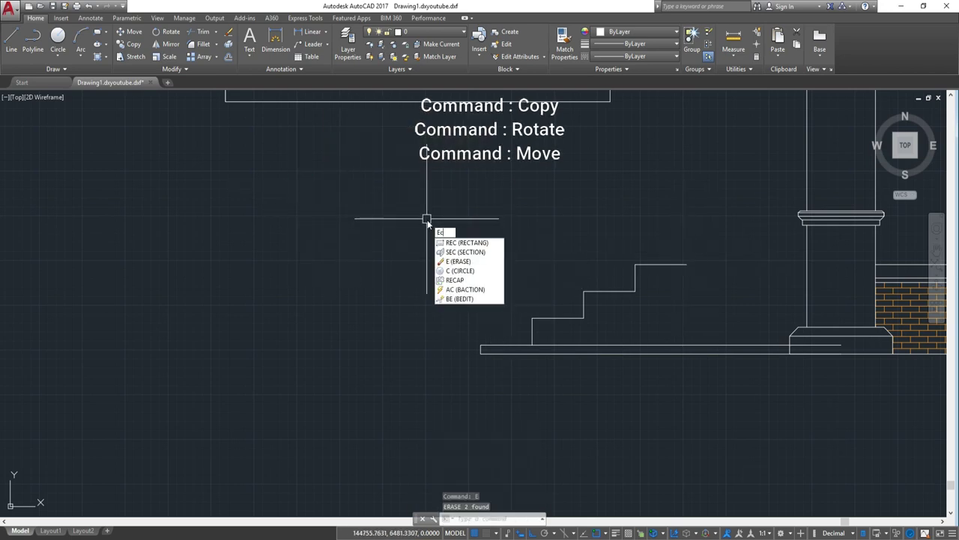
pyautogui.press('Escape')
# Step: Extend the stair treads so they meet the column
pyautogui.write('x')
pyautogui.press('Return')
pyautogui.press('Return')
pyautogui.click(556, 317)
pyautogui.click(567, 320)
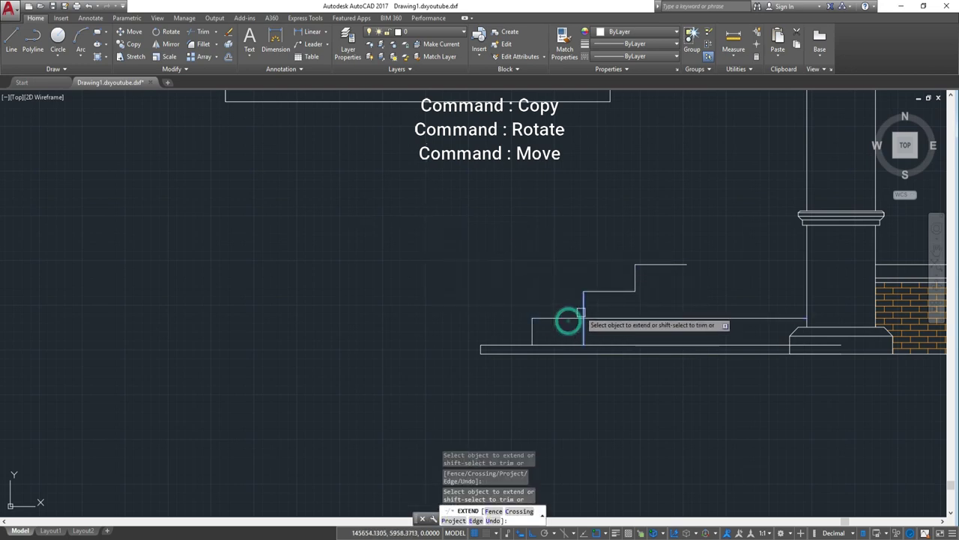
pyautogui.click(620, 291)
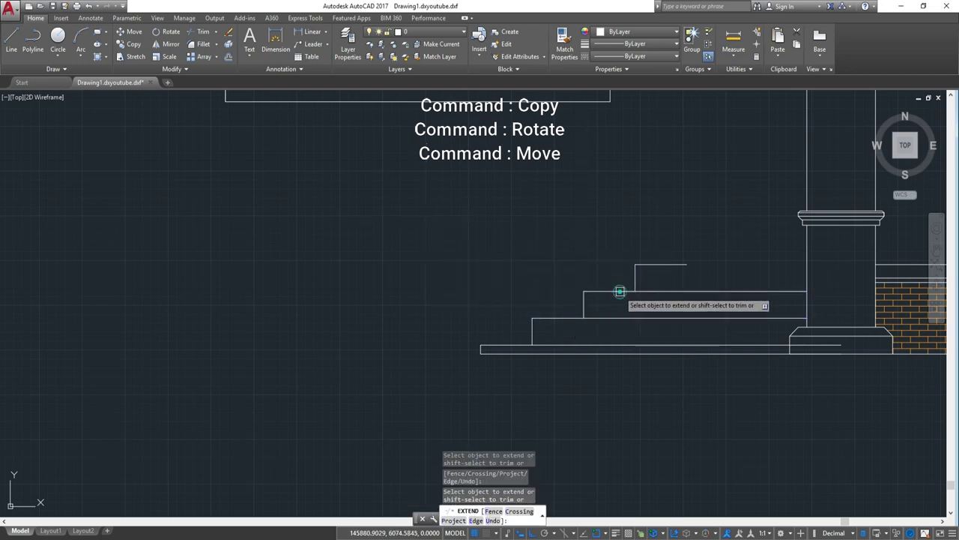
pyautogui.click(680, 267)
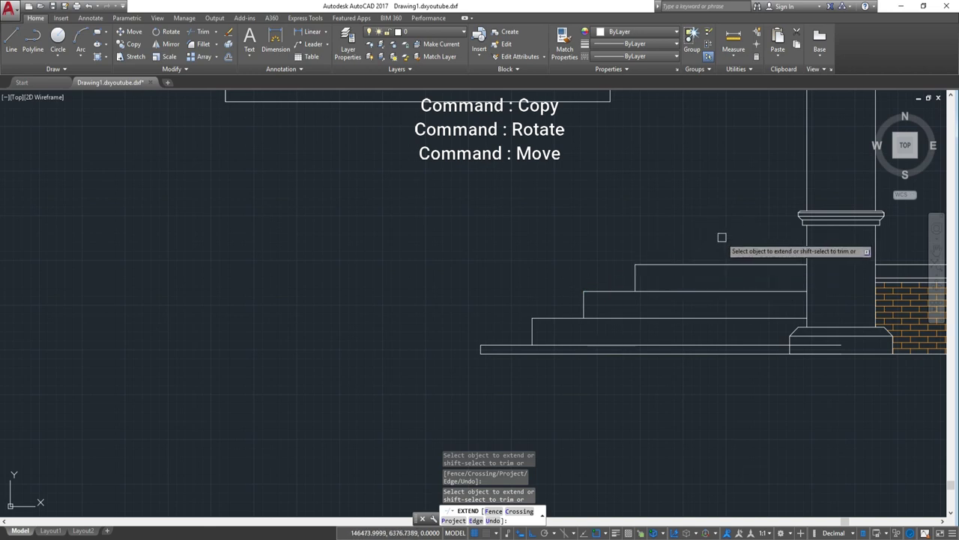
pyautogui.moveTo(724, 238); pyautogui.dragTo(578, 225, button='middle')
pyautogui.press('Escape')
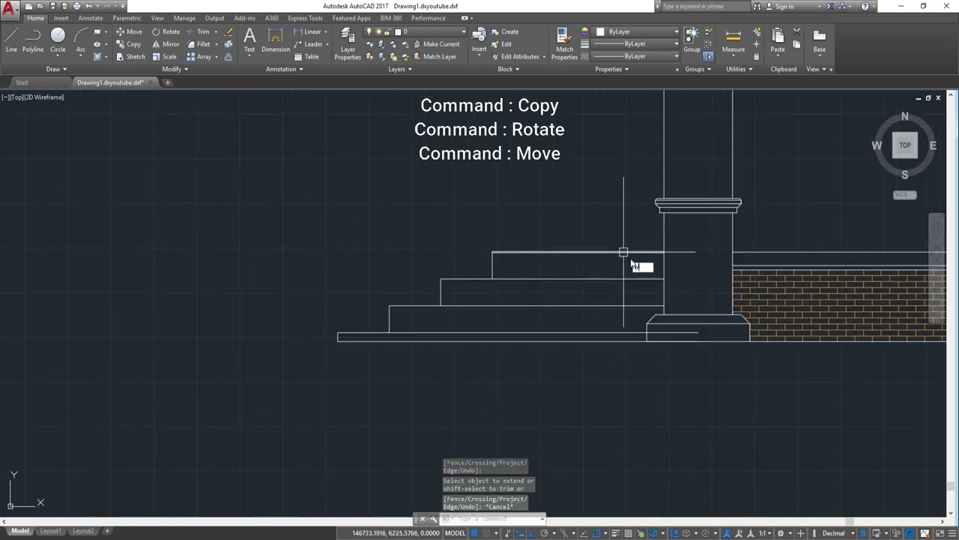
# Step: Try a trim near the column base and a ground-line grip stretch, cancelling both
pyautogui.write('tr')
pyautogui.press('Return')
pyautogui.scroll(4, 728, 341)
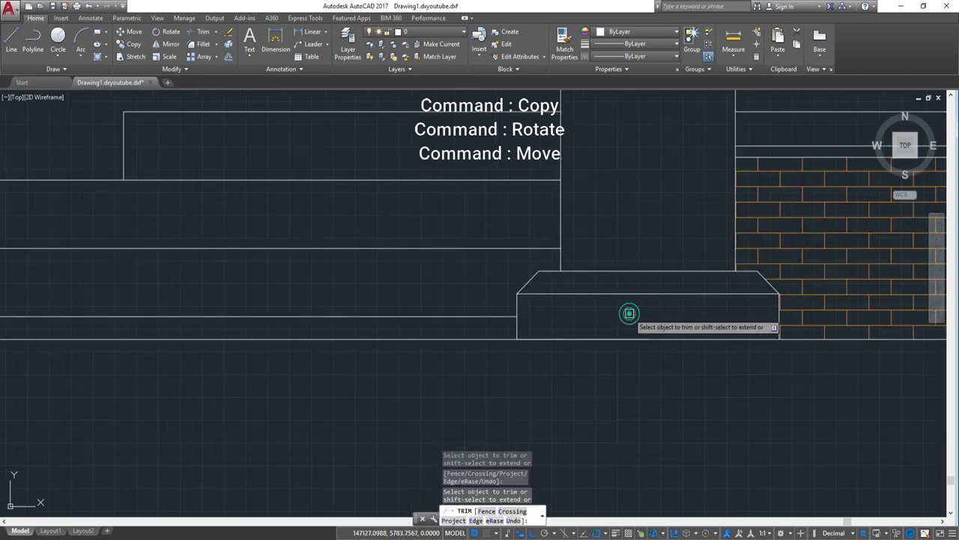
pyautogui.scroll(-4, 627, 313)
pyautogui.click(567, 329)
pyautogui.press('Escape')
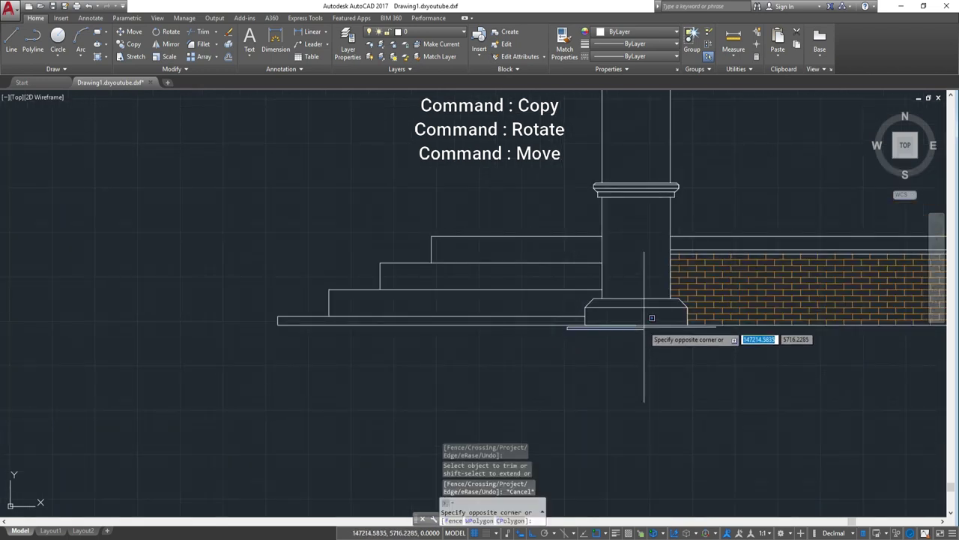
pyautogui.press('Escape')
pyautogui.click(624, 326)
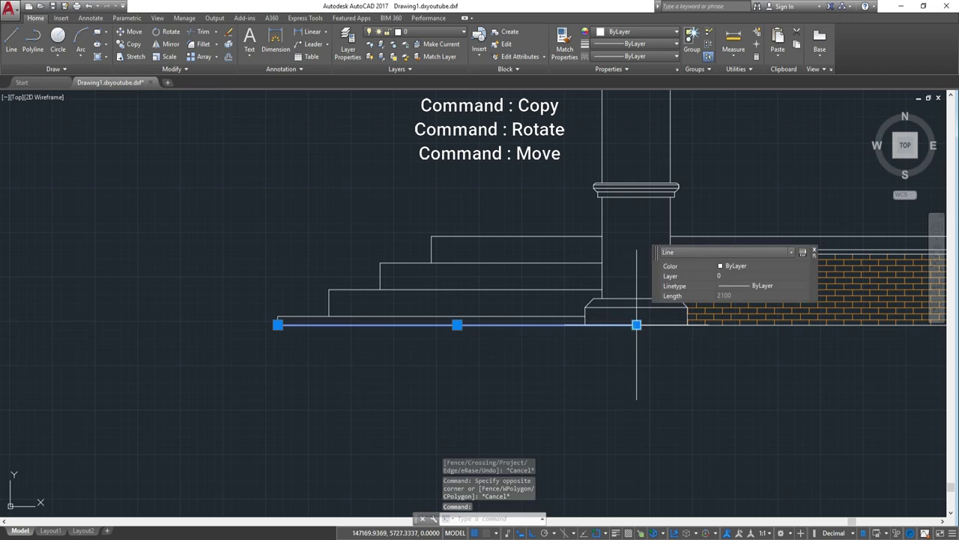
pyautogui.click(637, 325)
pyautogui.press('Escape')
# Step: Crossing-select the left two-pane window and move it from a picked base point
pyautogui.scroll(-3, 583, 325)
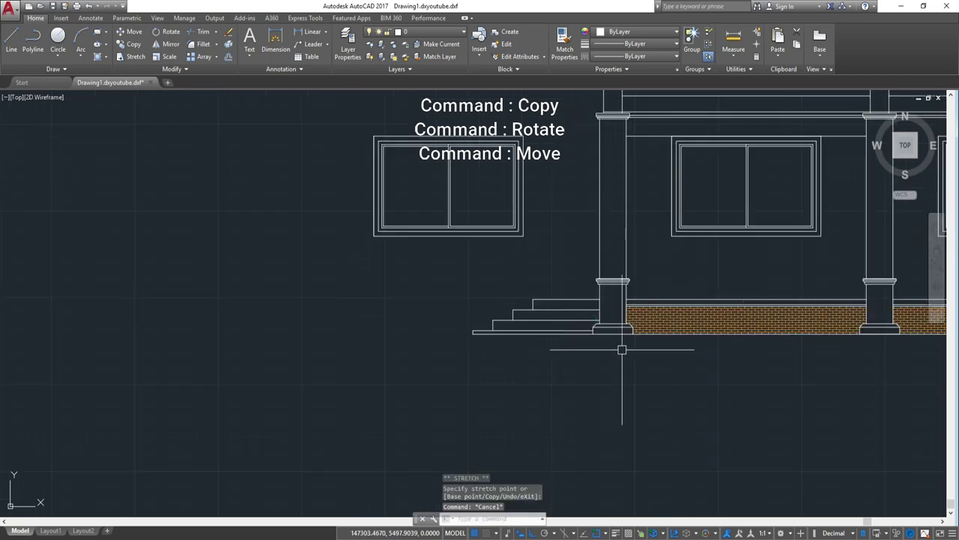
pyautogui.scroll(-2, 547, 369)
pyautogui.scroll(-2, 550, 370)
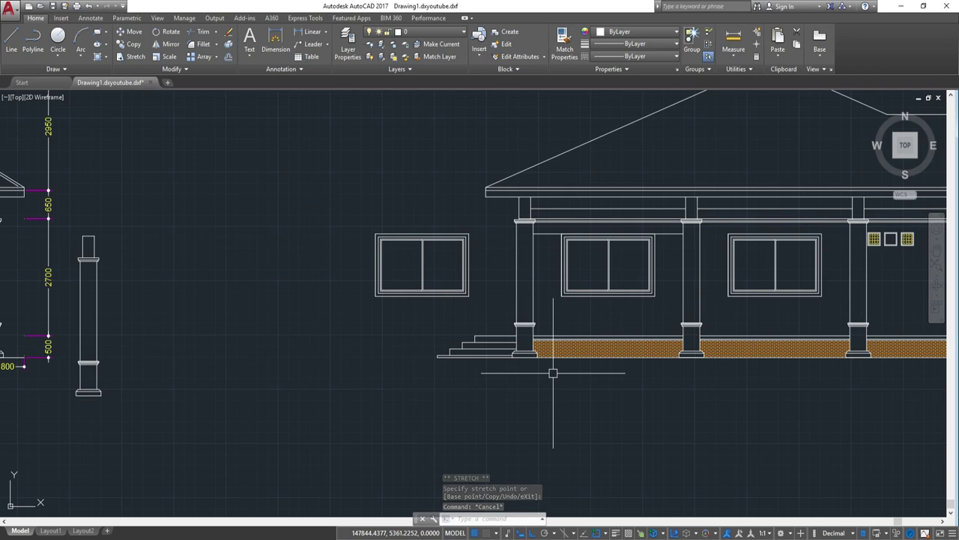
pyautogui.scroll(-2, 603, 360)
pyautogui.scroll(-3, 584, 350)
pyautogui.scroll(3, 605, 342)
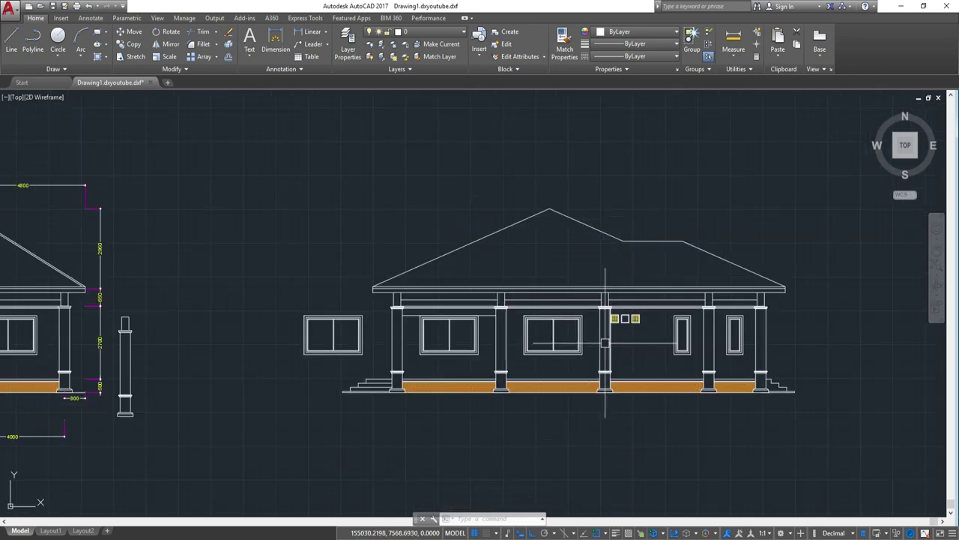
pyautogui.scroll(4, 379, 350)
pyautogui.click(343, 364)
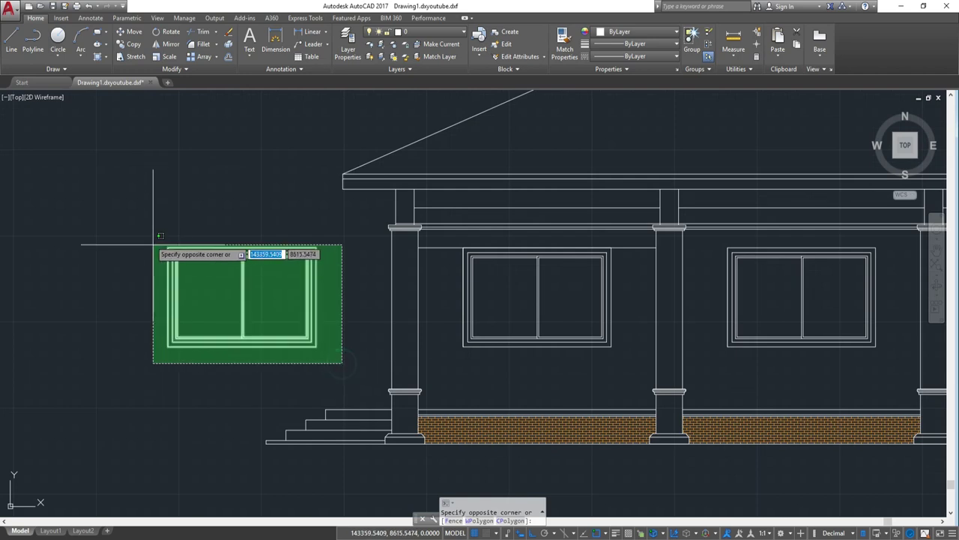
pyautogui.click(138, 239)
pyautogui.press('Return')
pyautogui.scroll(-2, 209, 255)
pyautogui.click(276, 225)
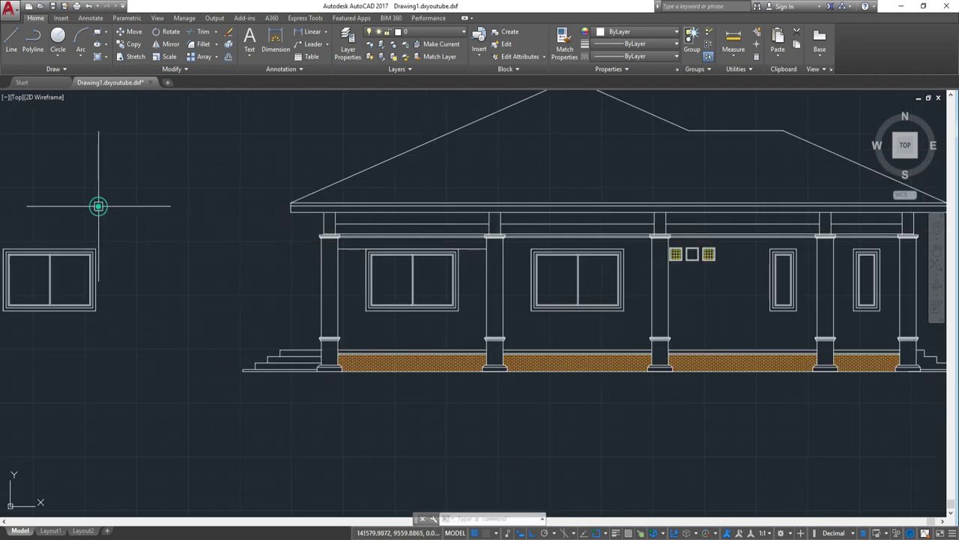
pyautogui.scroll(-4, 161, 233)
pyautogui.moveTo(149, 203); pyautogui.dragTo(338, 205, button='middle')
pyautogui.scroll(3, 361, 224)
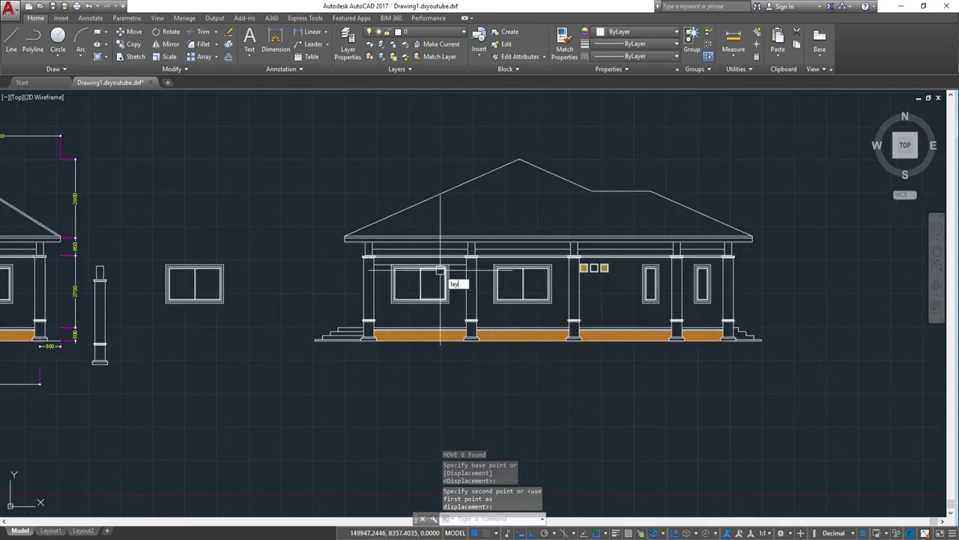
# Step: Turn all layers back on with LAYON
pyautogui.write('n')
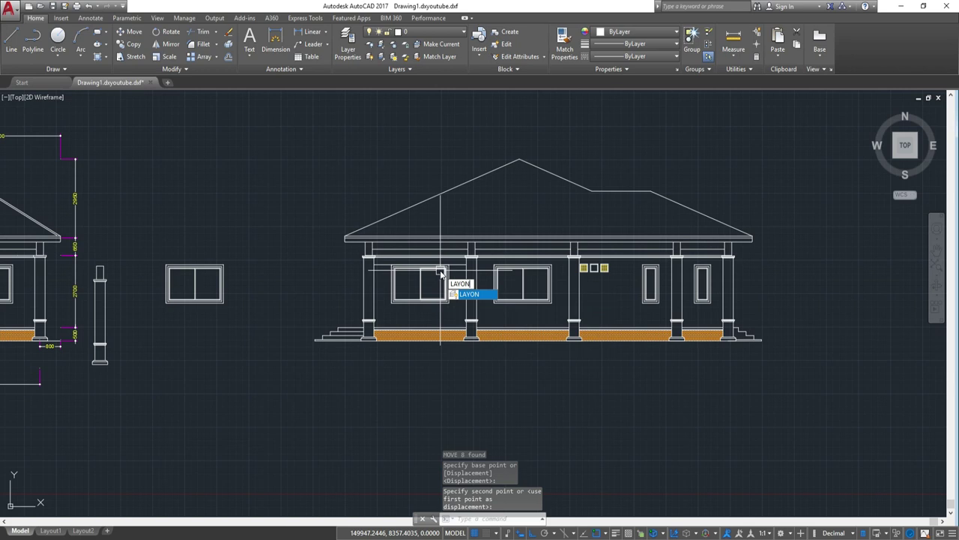
pyautogui.press('Return')
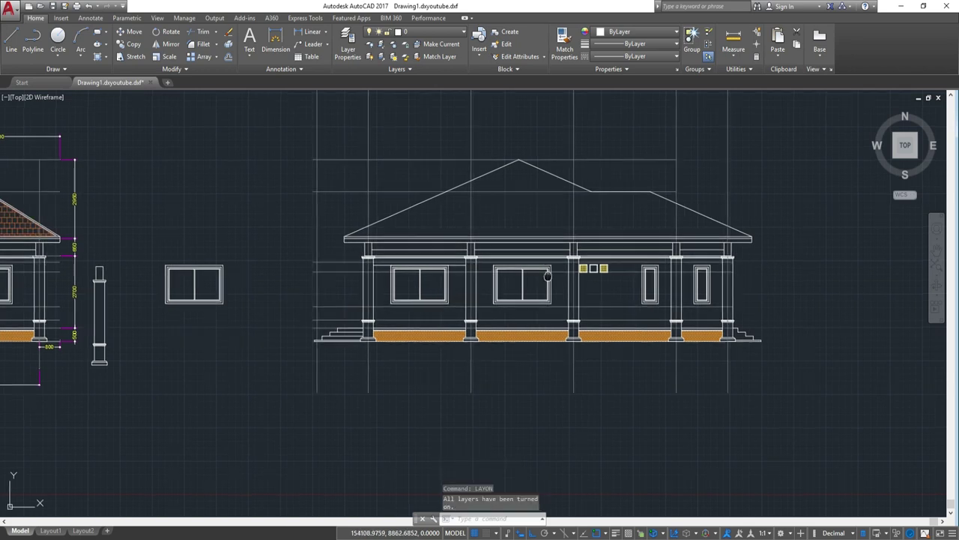
pyautogui.scroll(-2, 656, 281)
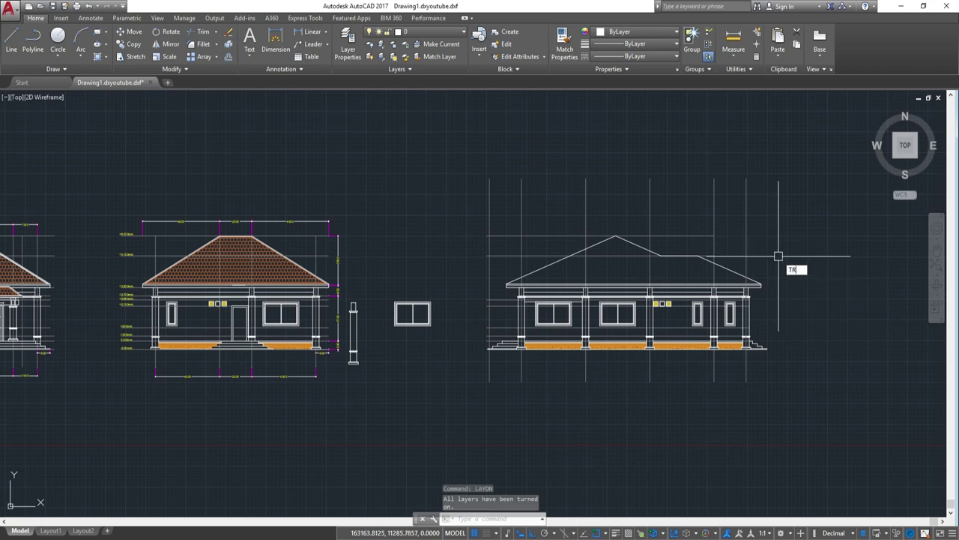
# Step: Trim the construction lines sticking up above the right elevation's roof using all edges
pyautogui.press('Return')
pyautogui.press('Return')
pyautogui.click(817, 215)
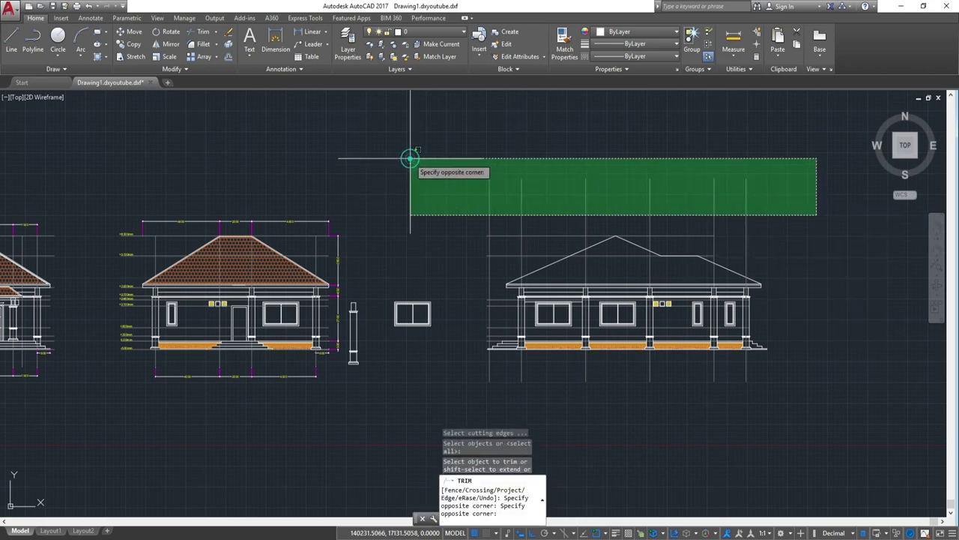
pyautogui.click(410, 158)
pyautogui.scroll(2, 728, 366)
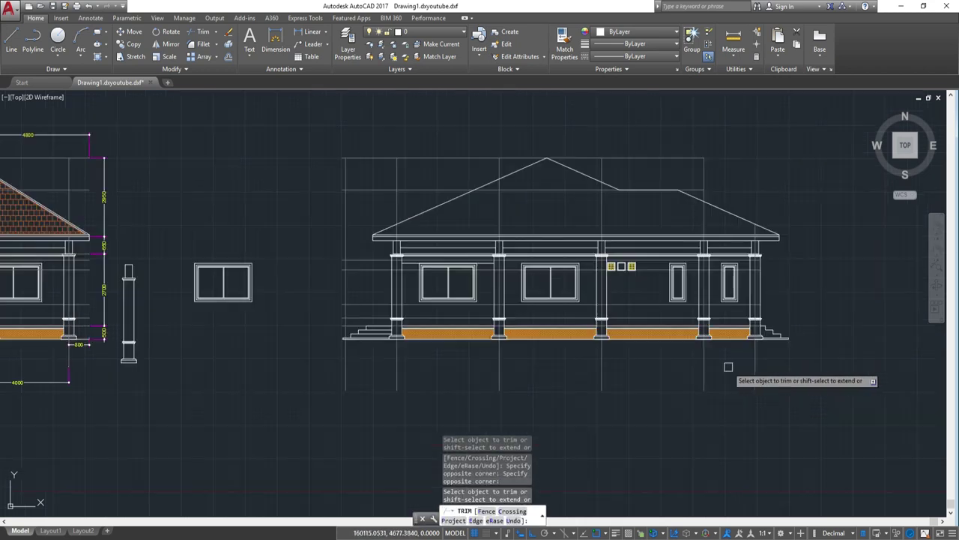
pyautogui.scroll(-2, 648, 392)
pyautogui.moveTo(608, 391); pyautogui.dragTo(663, 371, button='middle')
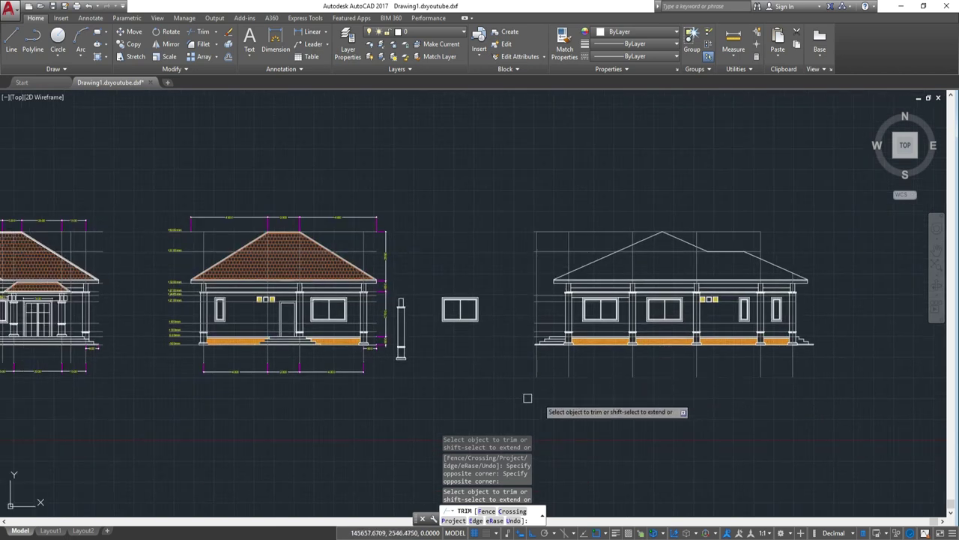
pyautogui.press('Escape')
pyautogui.scroll(1, 686, 375)
pyautogui.scroll(1, 647, 317)
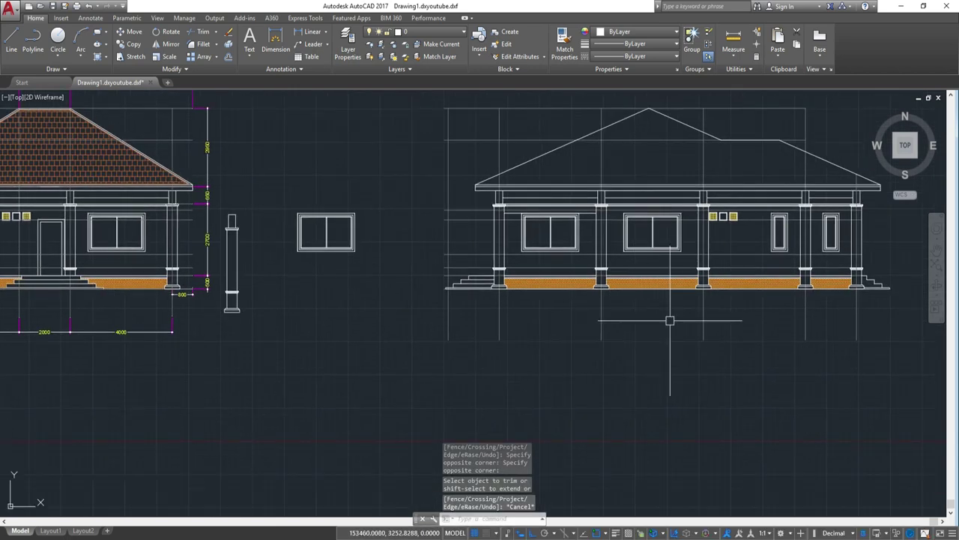
pyautogui.scroll(-3, 720, 323)
pyautogui.scroll(3, 726, 327)
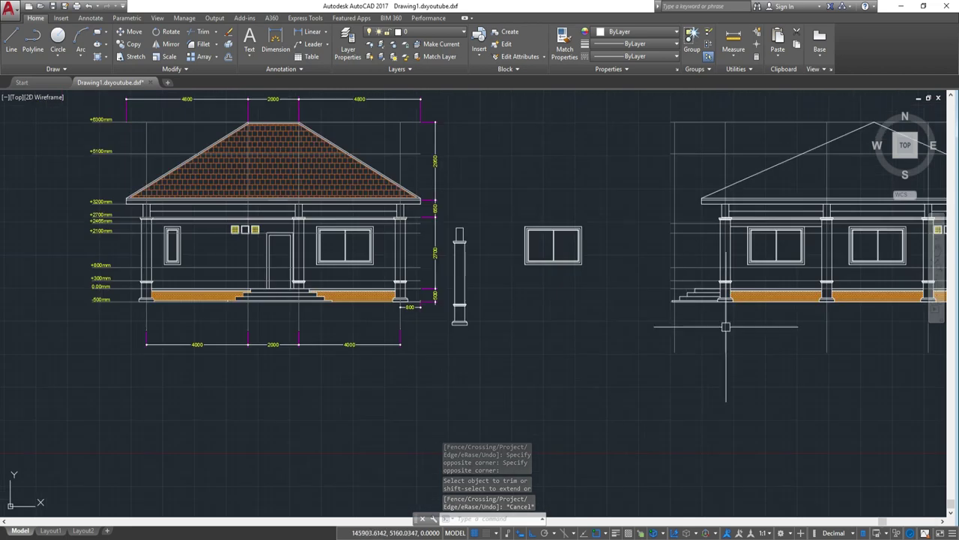
# Step: Add a 2000 linear dimension from the left construction line to the first column
pyautogui.scroll(2, 746, 341)
pyautogui.write('dli')
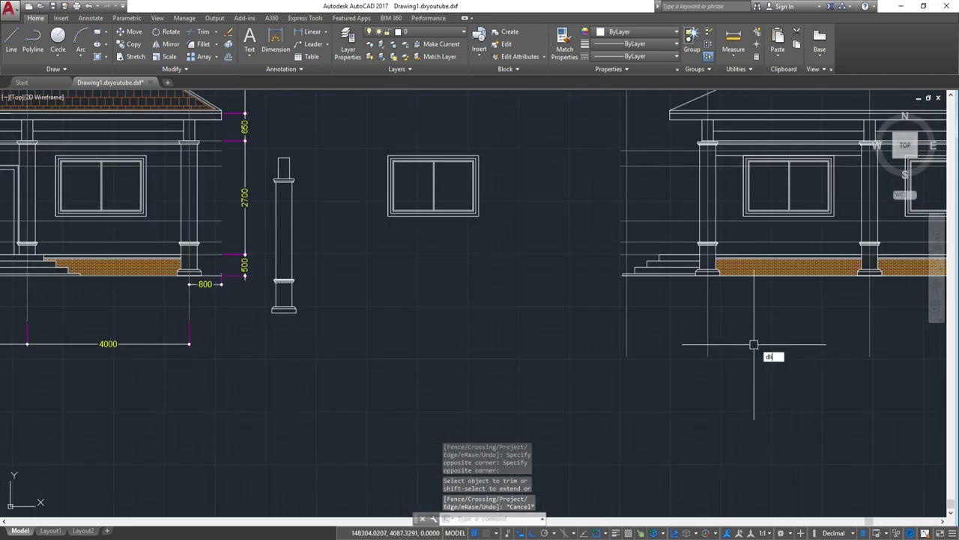
pyautogui.press('Return')
pyautogui.scroll(2, 742, 346)
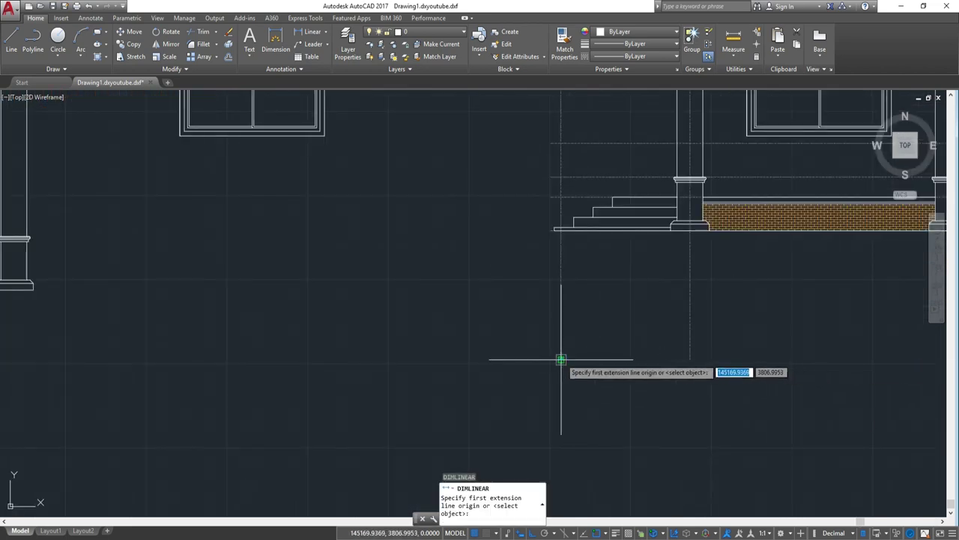
pyautogui.click(561, 359)
pyautogui.click(688, 359)
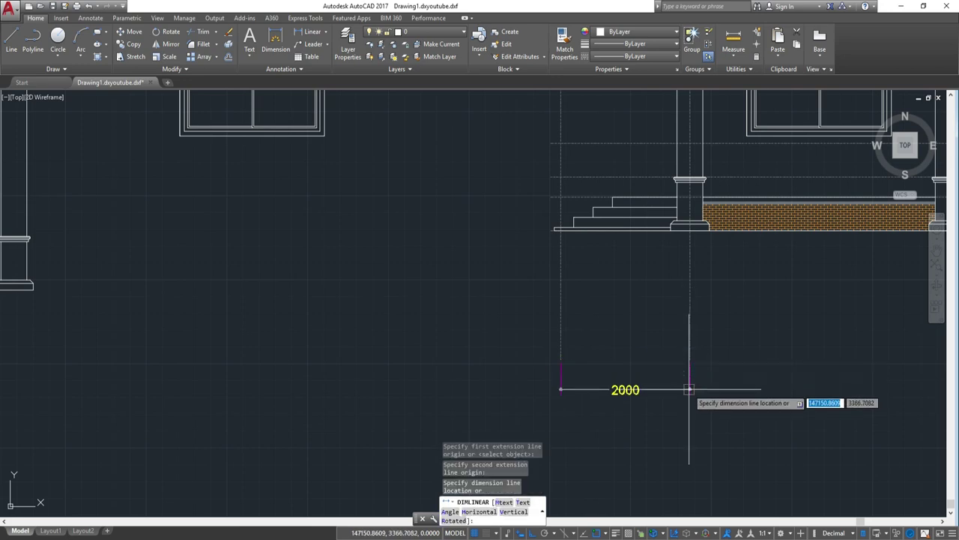
pyautogui.click(689, 389)
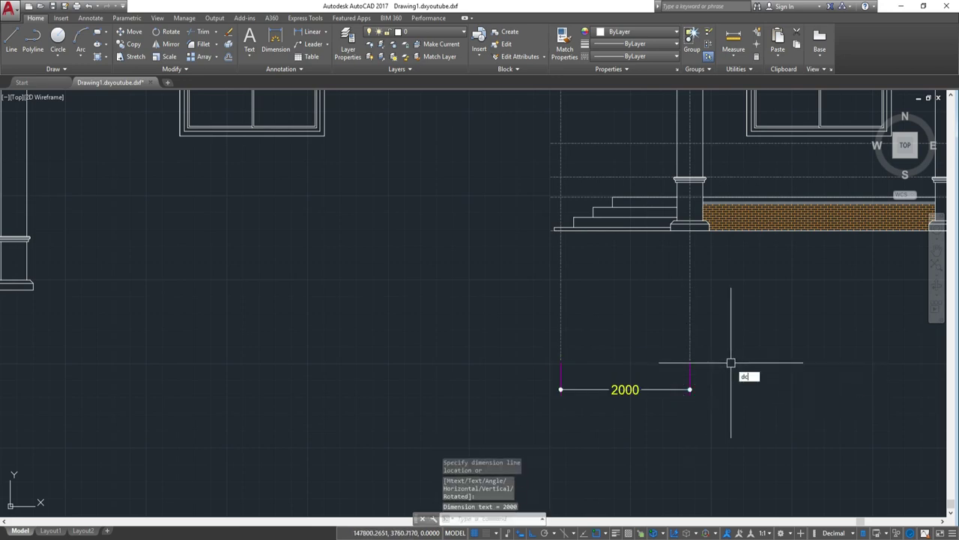
# Step: Continue the chain with 4000, 4000, 4000 and 2000 dimensions across the columns
pyautogui.press('Return')
pyautogui.scroll(-4, 706, 392)
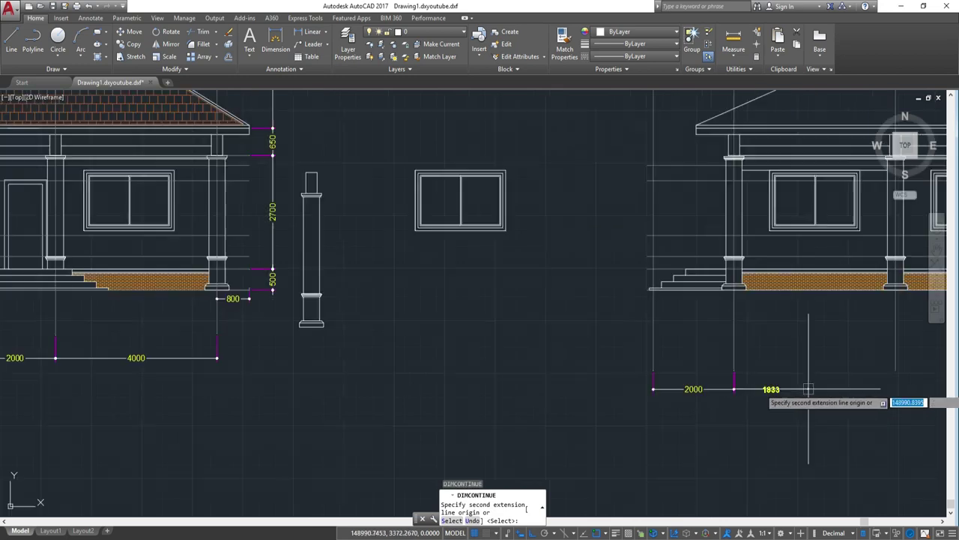
pyautogui.scroll(2, 571, 356)
pyautogui.click(516, 341)
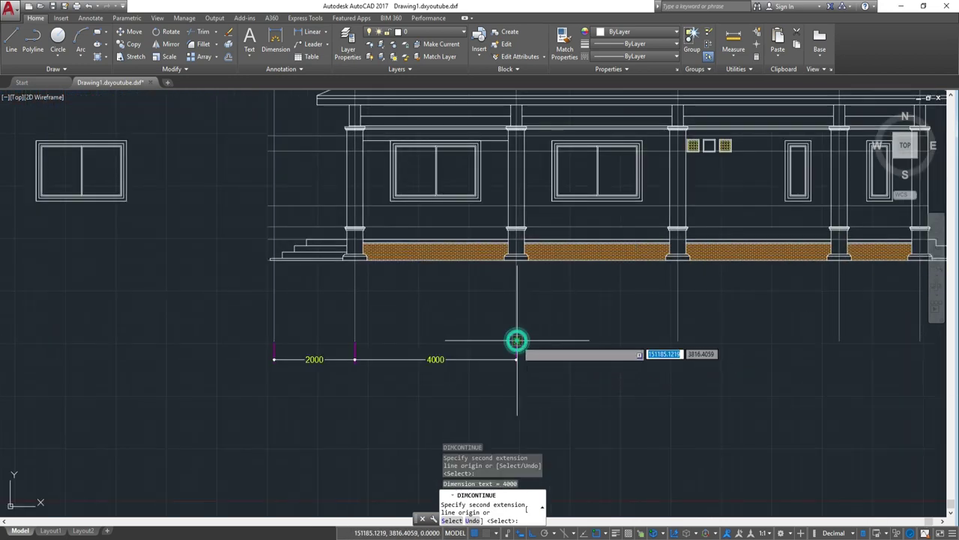
pyautogui.click(677, 341)
pyautogui.moveTo(677, 341); pyautogui.dragTo(422, 331, button='middle')
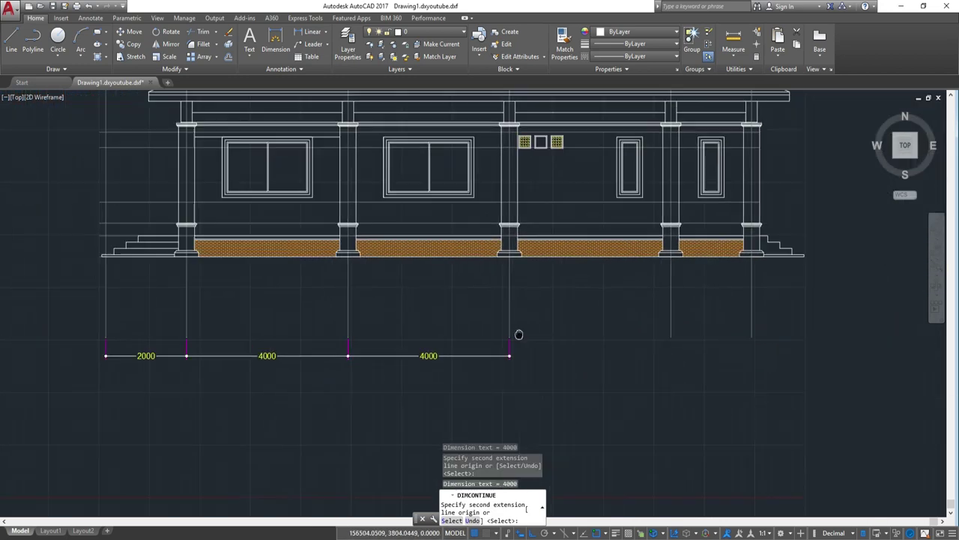
pyautogui.click(585, 331)
pyautogui.click(666, 331)
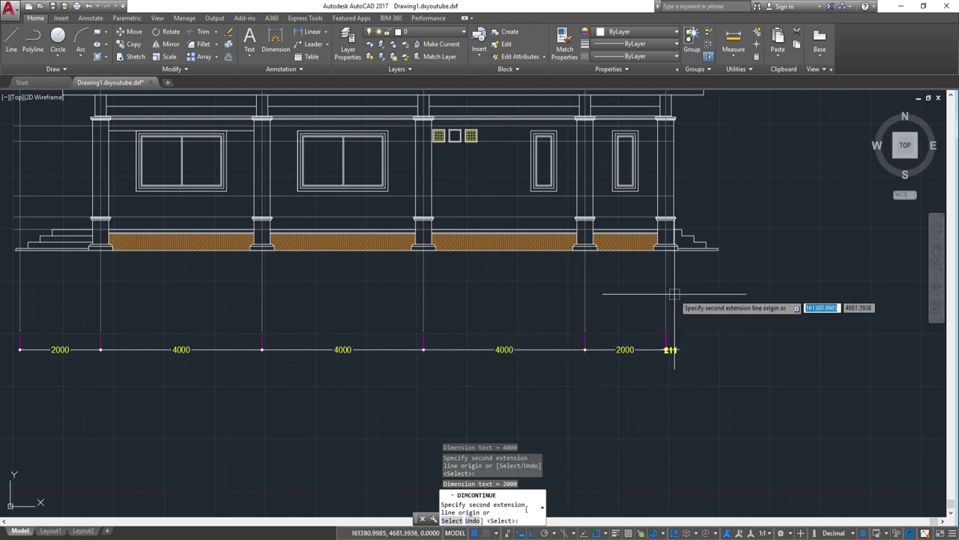
pyautogui.press('Escape')
pyautogui.scroll(-2, 605, 305)
pyautogui.moveTo(376, 290); pyautogui.dragTo(519, 289, button='middle')
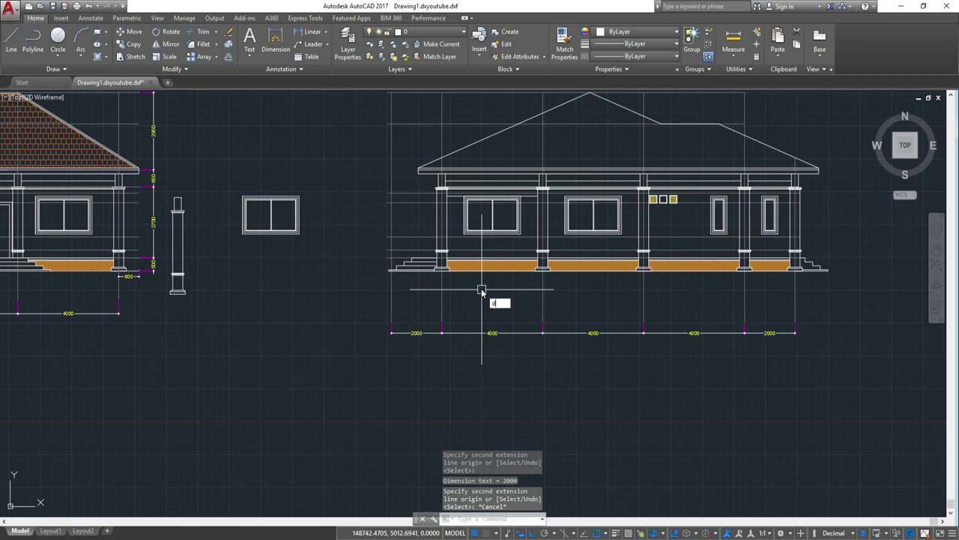
# Step: Add the overall 16000 baseline dimension from the leftmost 2000 dimension
pyautogui.write('ba')
pyautogui.press('Return')
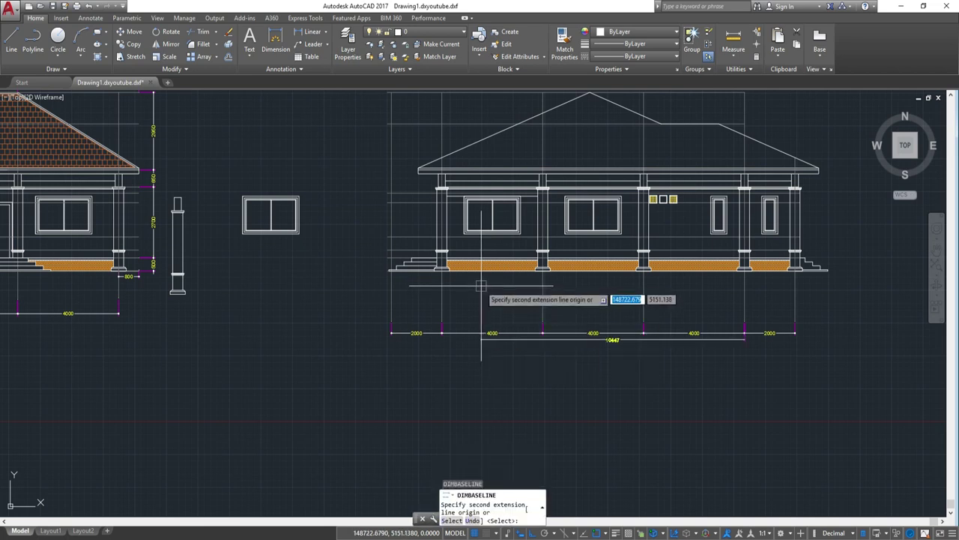
pyautogui.press('Return')
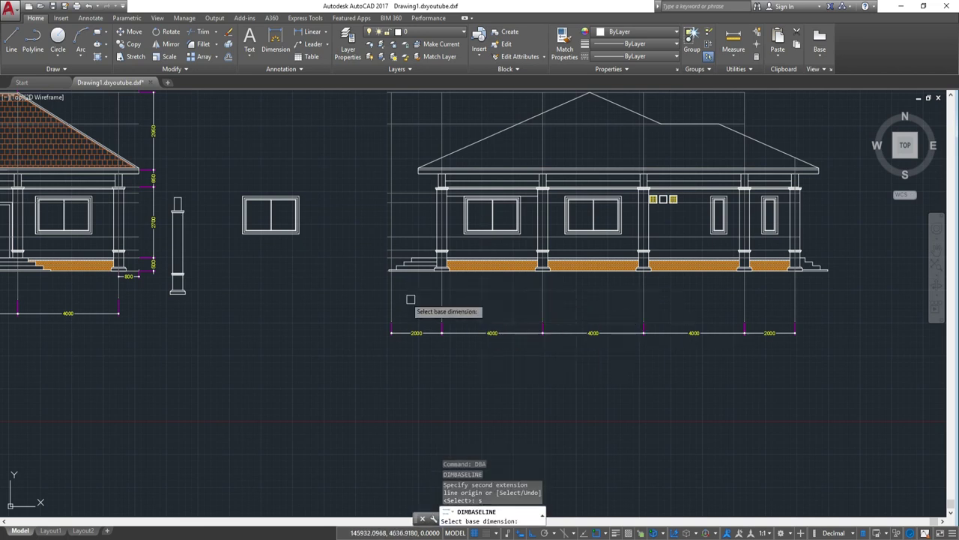
pyautogui.click(389, 292)
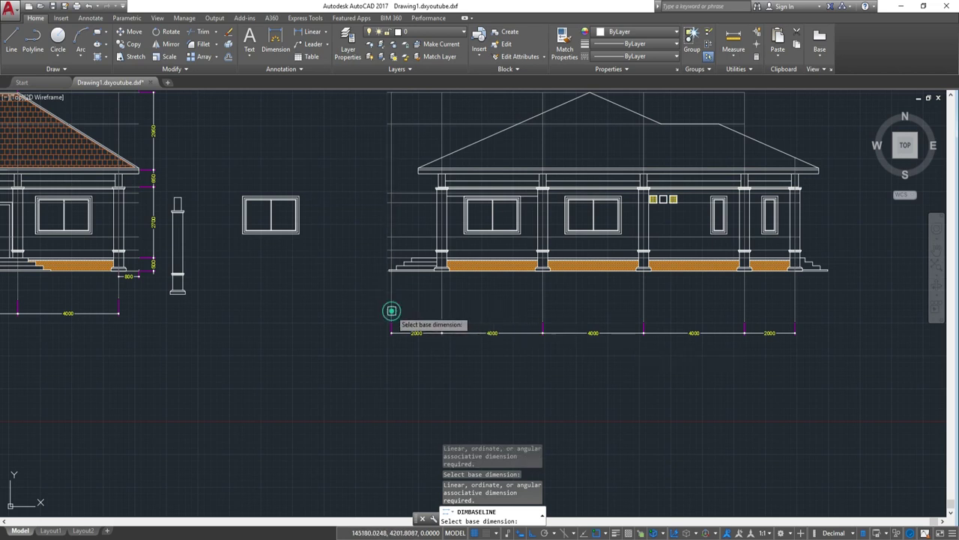
pyautogui.click(389, 324)
pyautogui.scroll(3, 792, 330)
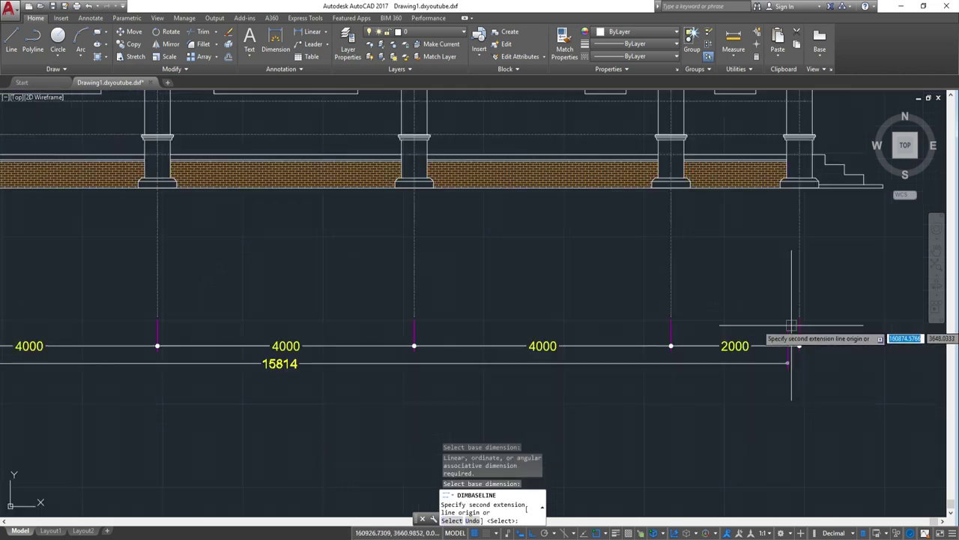
pyautogui.scroll(2, 806, 316)
pyautogui.click(799, 313)
pyautogui.scroll(-2, 712, 309)
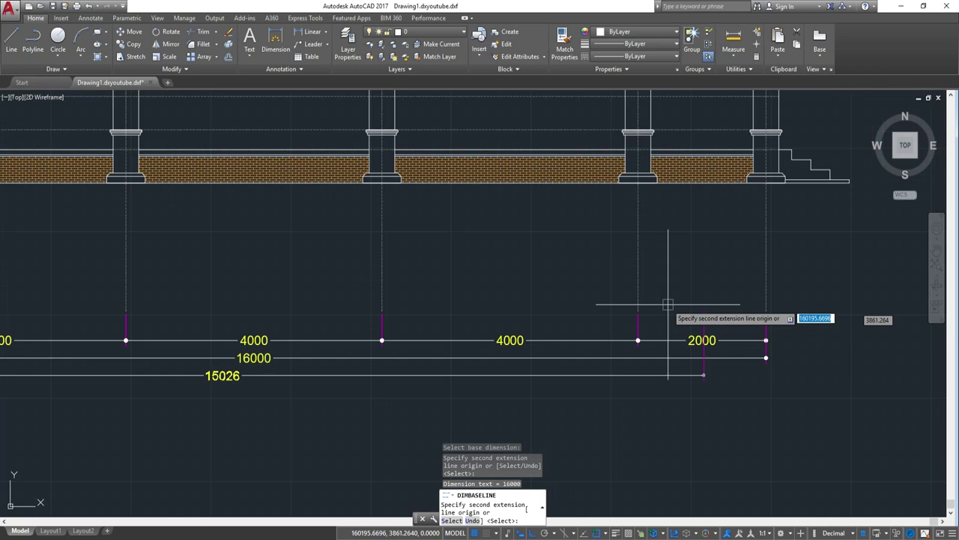
pyautogui.press('Escape')
pyautogui.scroll(-3, 604, 287)
pyautogui.scroll(-1, 460, 285)
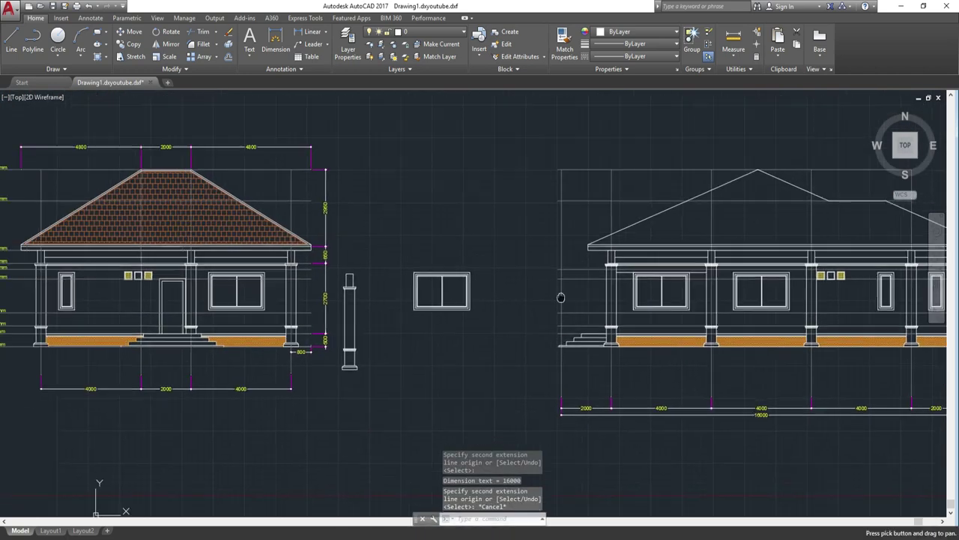
# Step: Copy all eight level labels beside the new elevation
pyautogui.moveTo(460, 285); pyautogui.dragTo(315, 299, button='middle')
pyautogui.scroll(3, 453, 362)
pyautogui.scroll(-2, 450, 360)
pyautogui.scroll(1, 454, 231)
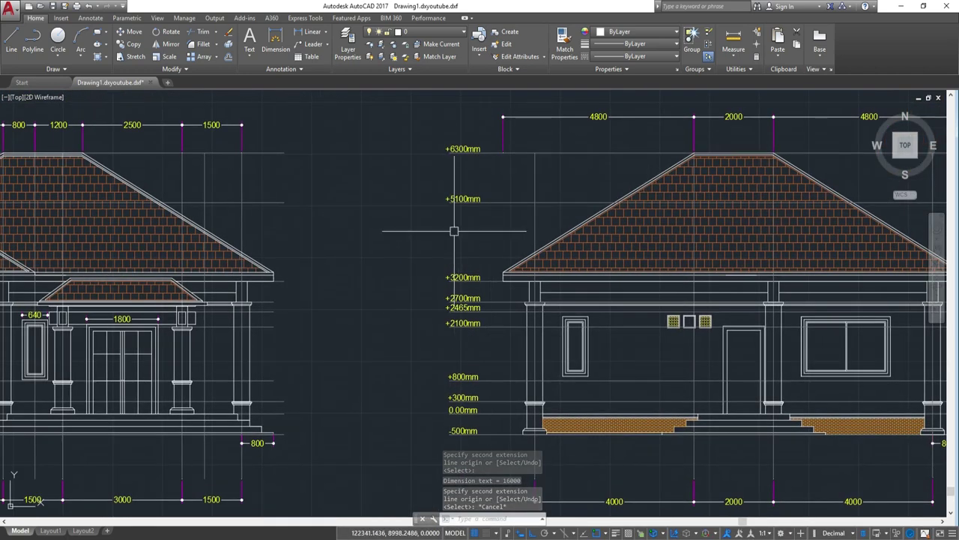
pyautogui.click(427, 128)
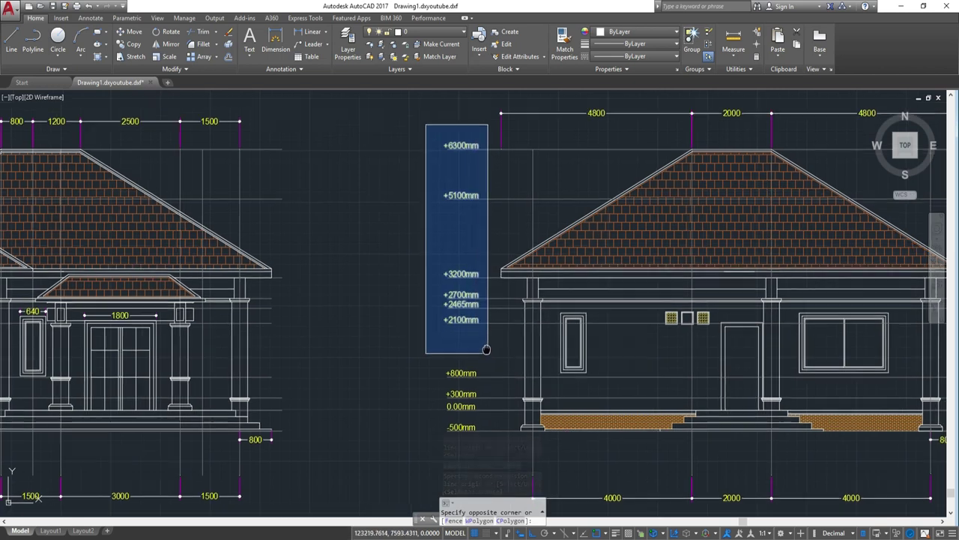
pyautogui.moveTo(482, 442); pyautogui.dragTo(476, 301, button='middle')
pyautogui.click(476, 309)
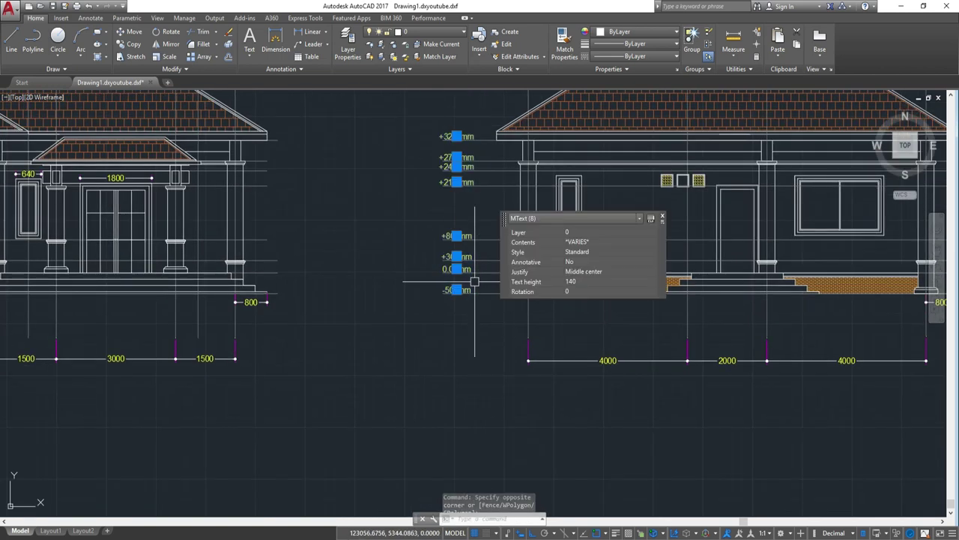
pyautogui.write('o')
pyautogui.press('Return')
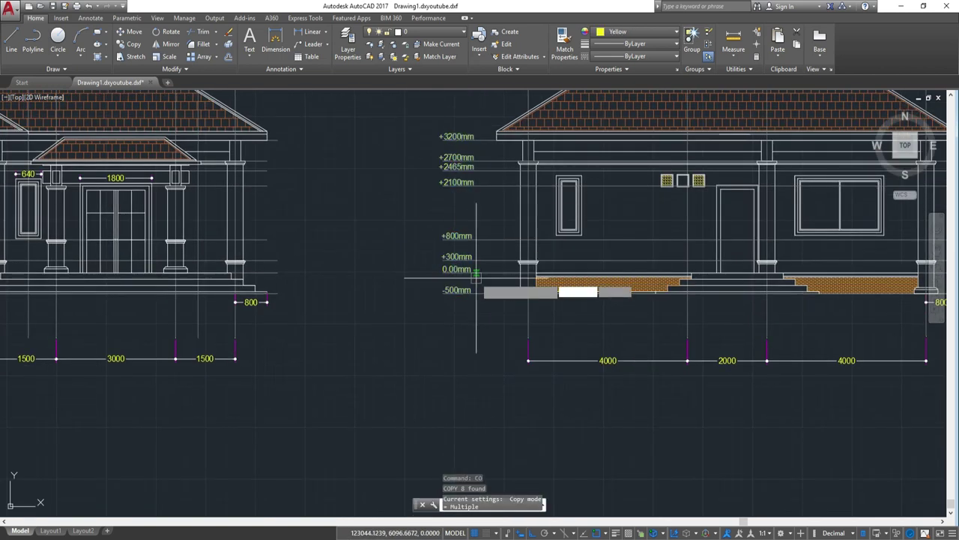
pyautogui.scroll(4, 445, 299)
pyautogui.click(431, 281)
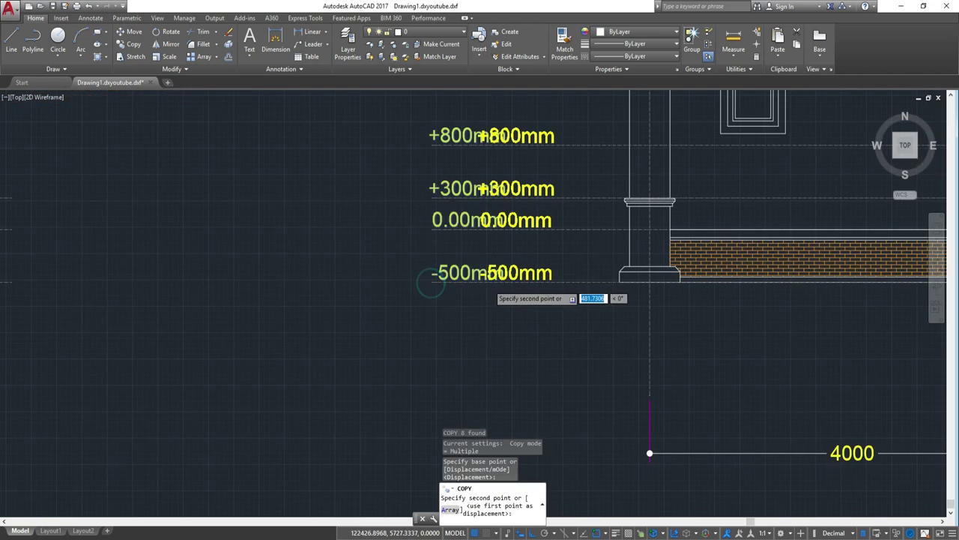
pyautogui.scroll(-4, 704, 262)
pyautogui.scroll(4, 640, 272)
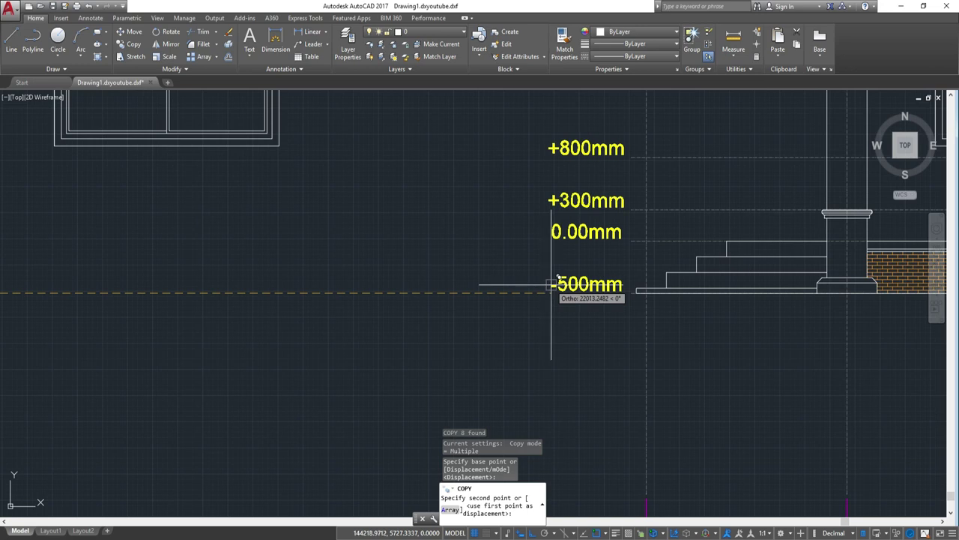
pyautogui.click(555, 283)
pyautogui.press('Escape')
# Step: Select the +6300mm and +5100mm labels on the middle elevation
pyautogui.scroll(-2, 622, 221)
pyautogui.moveTo(634, 172); pyautogui.dragTo(636, 282, button='middle')
pyautogui.scroll(-2, 635, 281)
pyautogui.scroll(-1, 634, 266)
pyautogui.scroll(3, 629, 248)
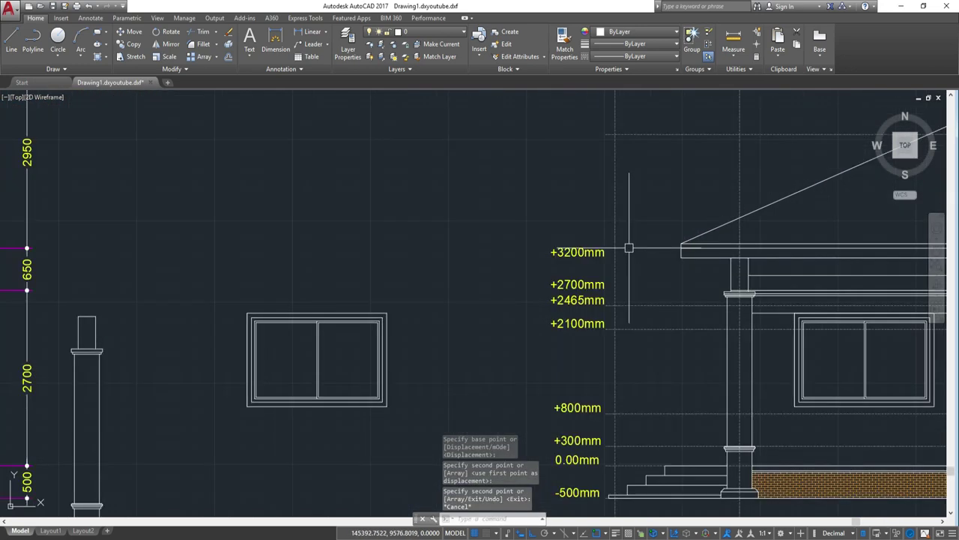
pyautogui.scroll(-4, 628, 259)
pyautogui.moveTo(460, 278); pyautogui.dragTo(610, 278, button='middle')
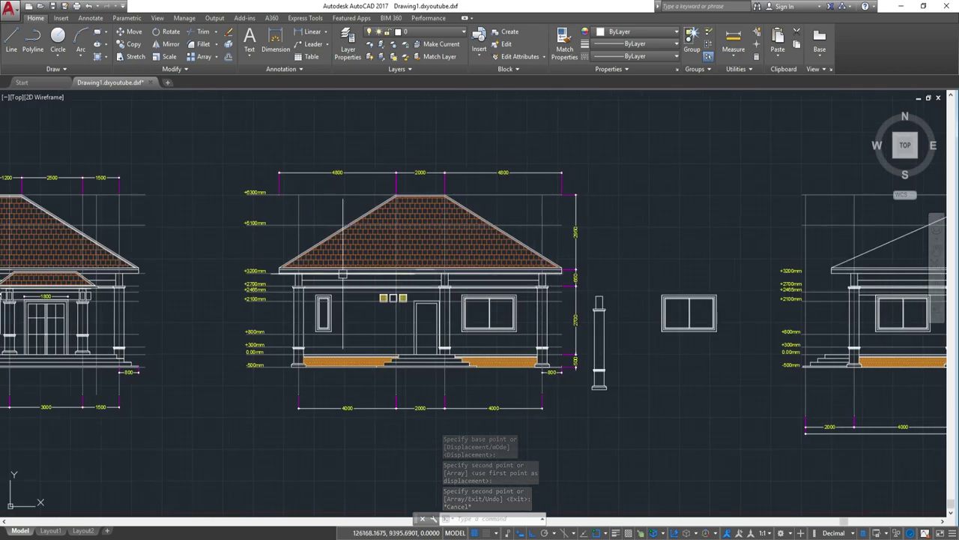
pyautogui.click(209, 160)
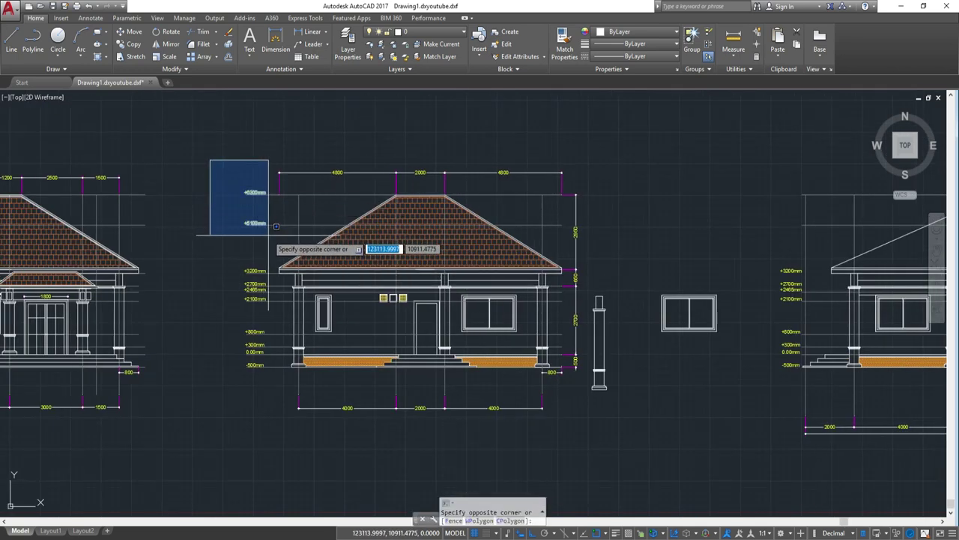
pyautogui.click(268, 238)
pyautogui.scroll(5, 264, 238)
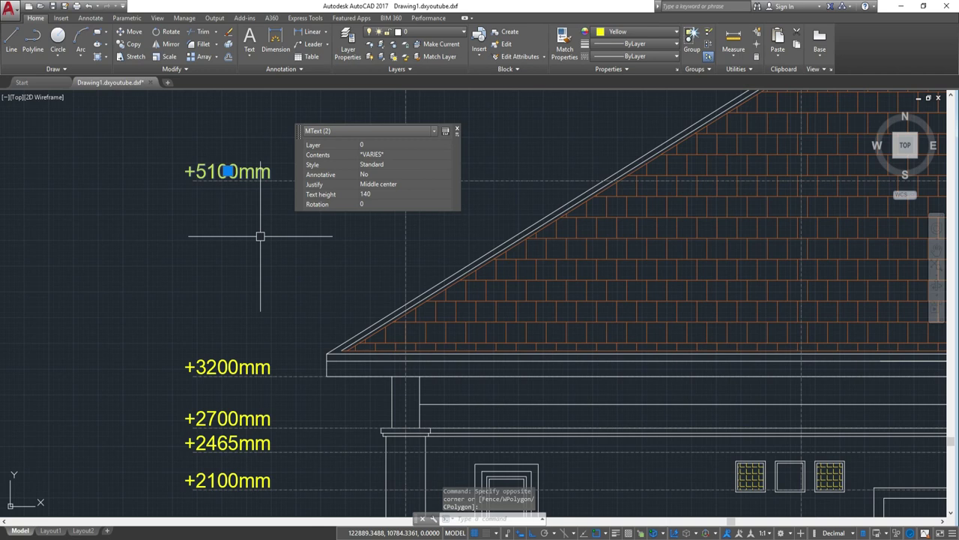
# Step: Copy both labels from the +3200mm mark to the right elevation's +3200mm level
pyautogui.write('co')
pyautogui.press('Return')
pyautogui.moveTo(77, 364); pyautogui.dragTo(228, 286, button='middle')
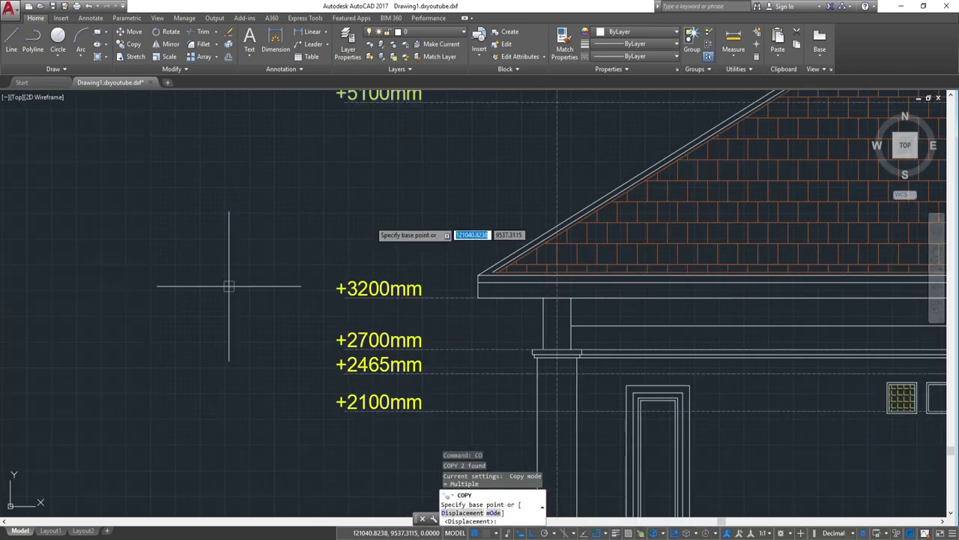
pyautogui.click(338, 291)
pyautogui.scroll(-3, 405, 298)
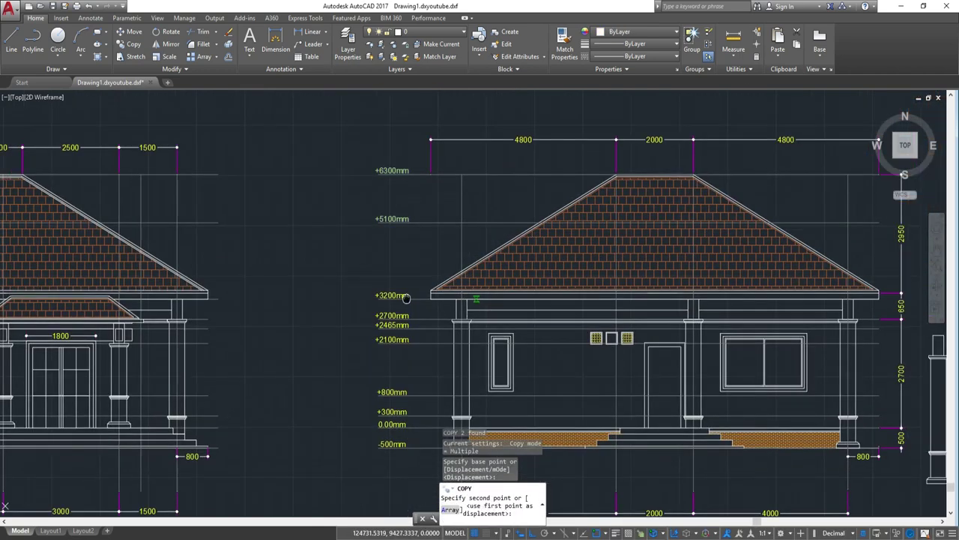
pyautogui.moveTo(405, 297); pyautogui.dragTo(273, 297, button='middle')
pyautogui.moveTo(495, 300); pyautogui.dragTo(284, 300, button='middle')
pyautogui.moveTo(610, 300); pyautogui.dragTo(439, 300, button='middle')
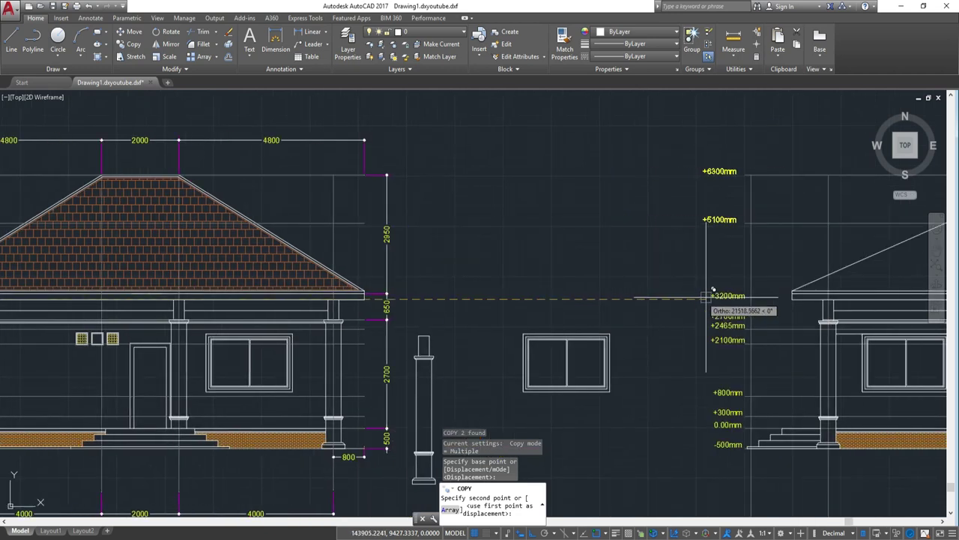
pyautogui.scroll(2, 712, 296)
pyautogui.scroll(2, 708, 296)
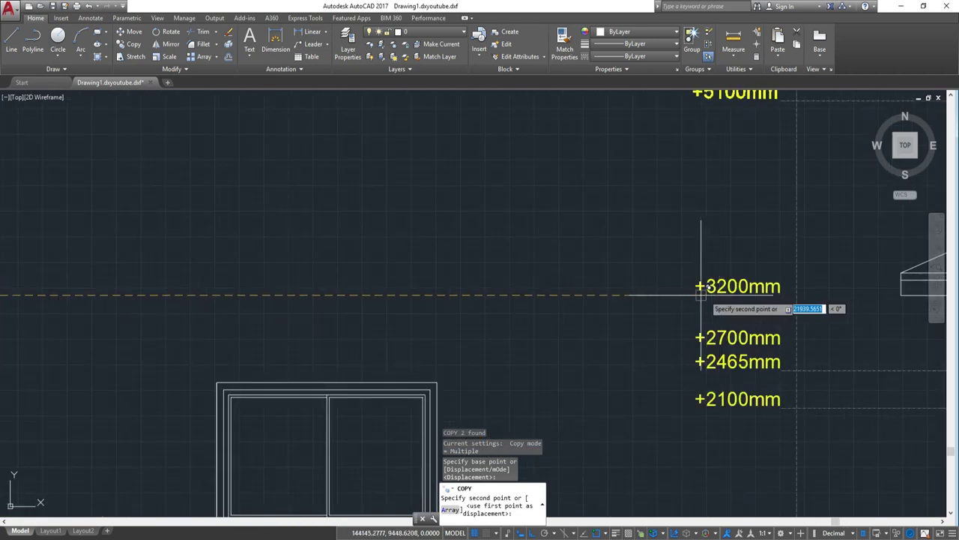
pyautogui.click(701, 292)
pyautogui.scroll(-3, 704, 277)
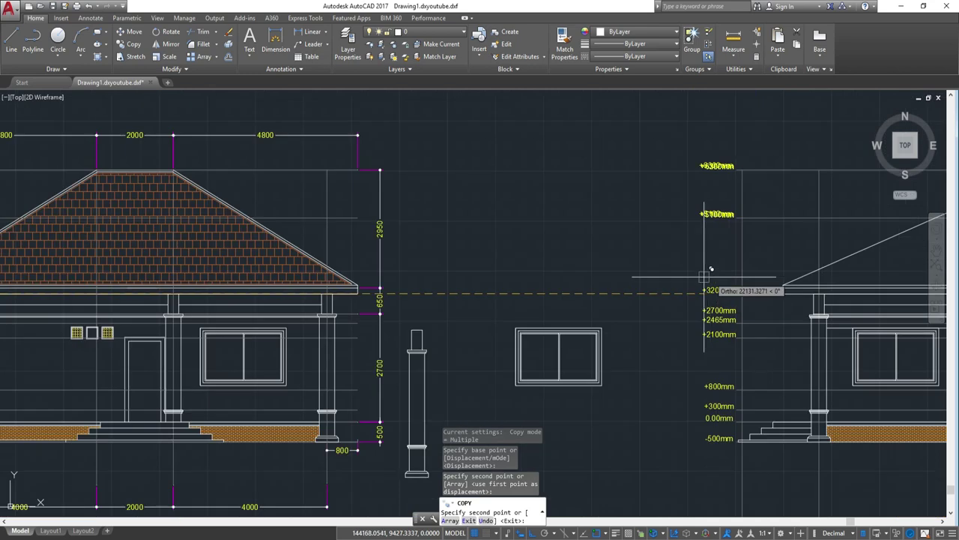
pyautogui.press('Escape')
# Step: Select the +6300mm level line, grab its end, then cancel without stretching
pyautogui.scroll(1, 670, 184)
pyautogui.scroll(3, 632, 183)
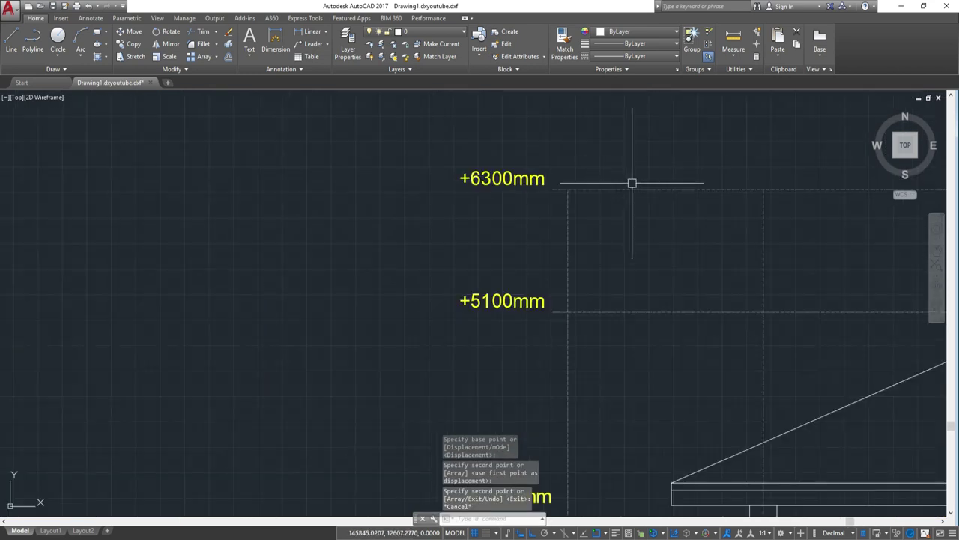
pyautogui.click(627, 190)
pyautogui.click(552, 190)
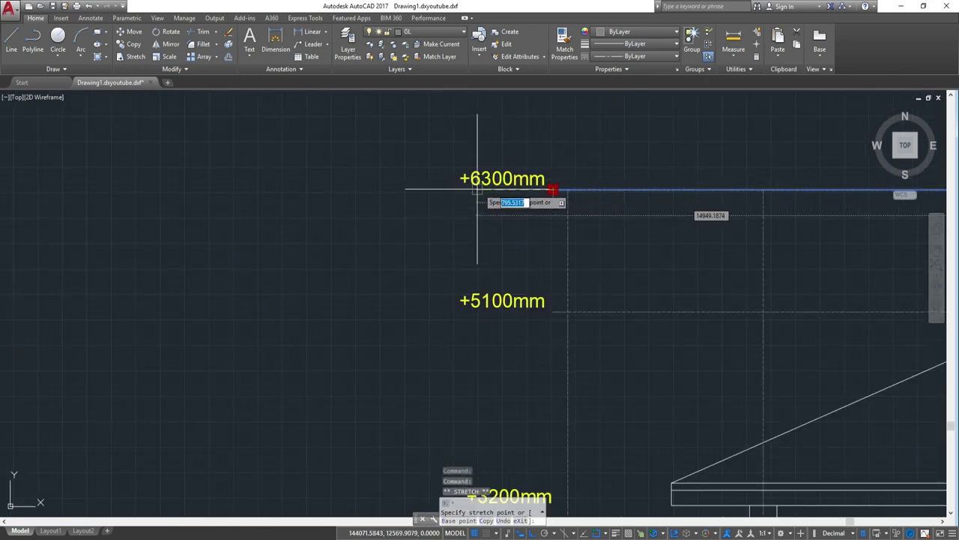
pyautogui.press('Escape')
pyautogui.scroll(-2, 477, 189)
pyautogui.scroll(-2, 605, 156)
pyautogui.scroll(-3, 605, 156)
pyautogui.scroll(5, 560, 215)
pyautogui.moveTo(560, 215); pyautogui.dragTo(559, 314, button='middle')
pyautogui.scroll(-2, 484, 269)
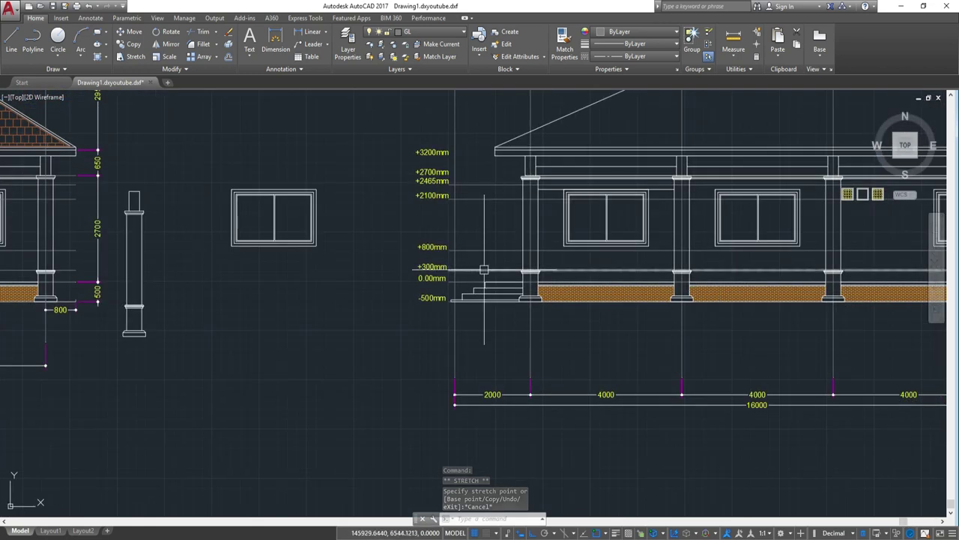
pyautogui.moveTo(484, 269)
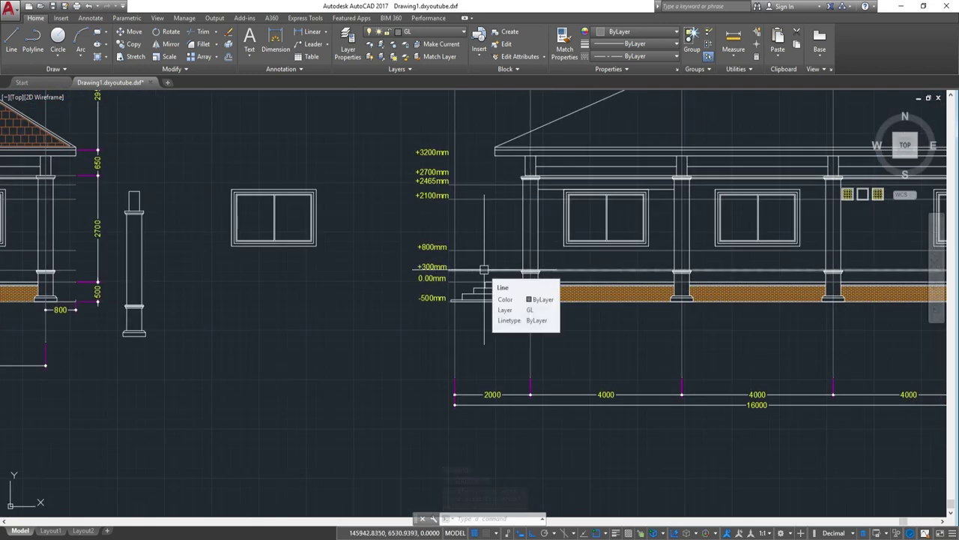
# Step: Dimension the 500 plinth height vertically from the column base to the plinth top beside the steps
pyautogui.scroll(-1, 485, 269)
pyautogui.click(569, 122)
pyautogui.scroll(-1, 434, 278)
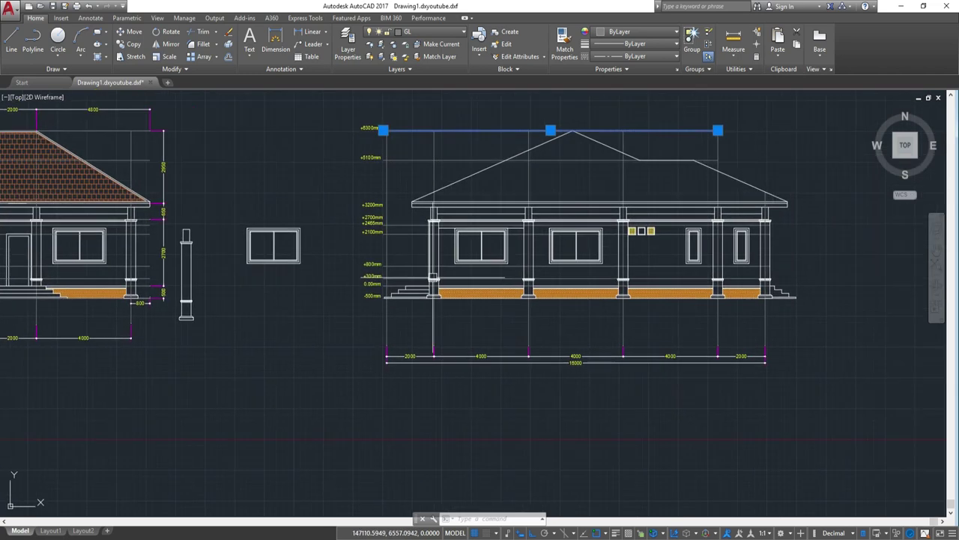
pyautogui.moveTo(793, 294); pyautogui.dragTo(628, 289, button='middle')
pyautogui.scroll(4, 629, 289)
pyautogui.scroll(2, 622, 284)
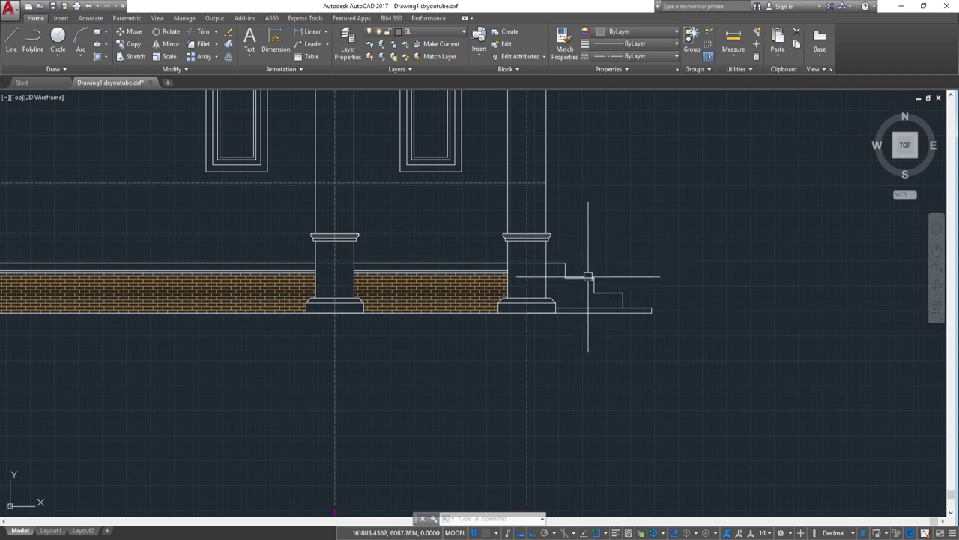
pyautogui.write('li')
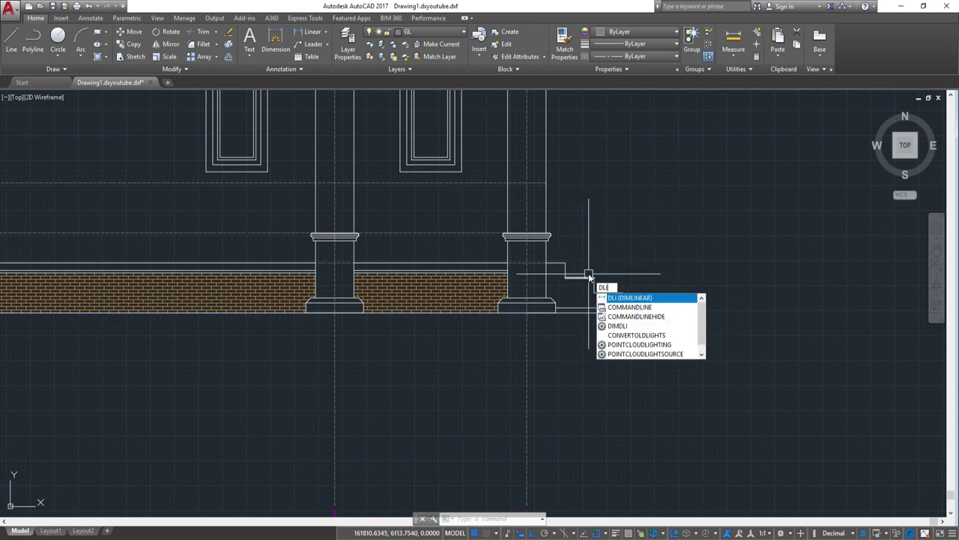
pyautogui.press('Return')
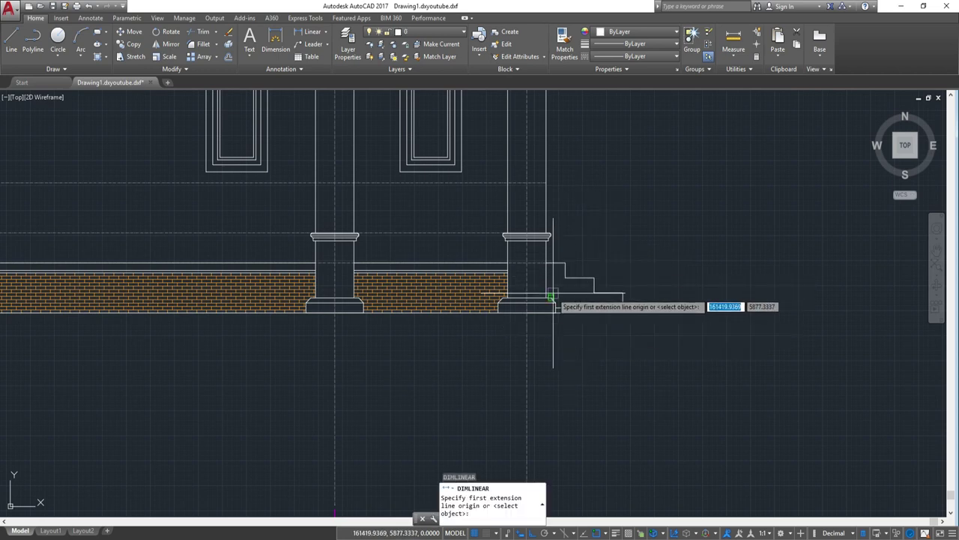
pyautogui.scroll(2, 579, 322)
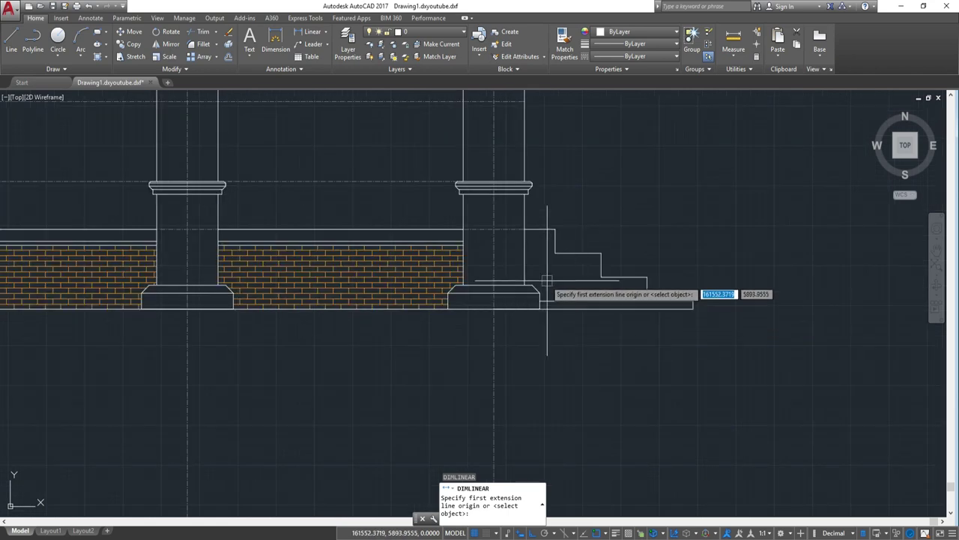
pyautogui.click(493, 308)
pyautogui.click(494, 229)
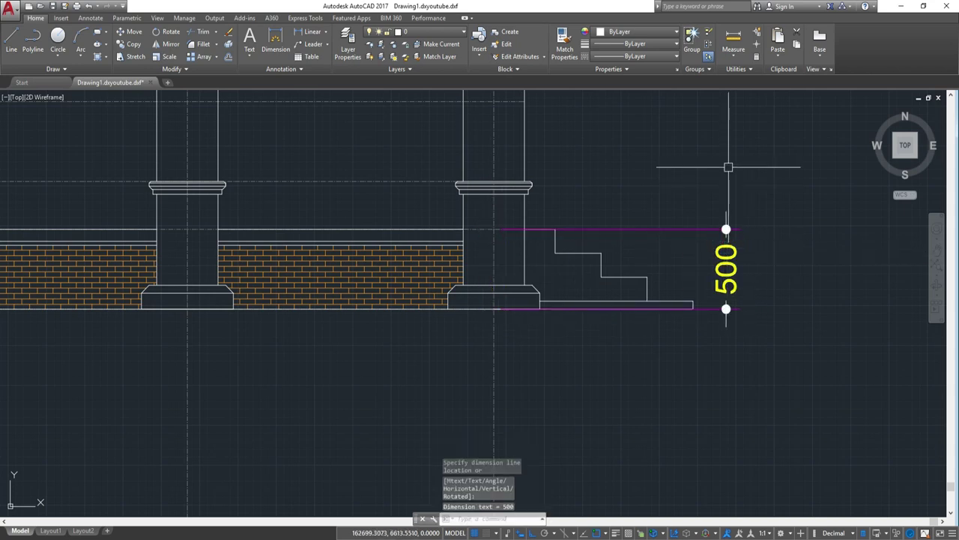
pyautogui.scroll(-2, 730, 222)
pyautogui.scroll(-2, 721, 221)
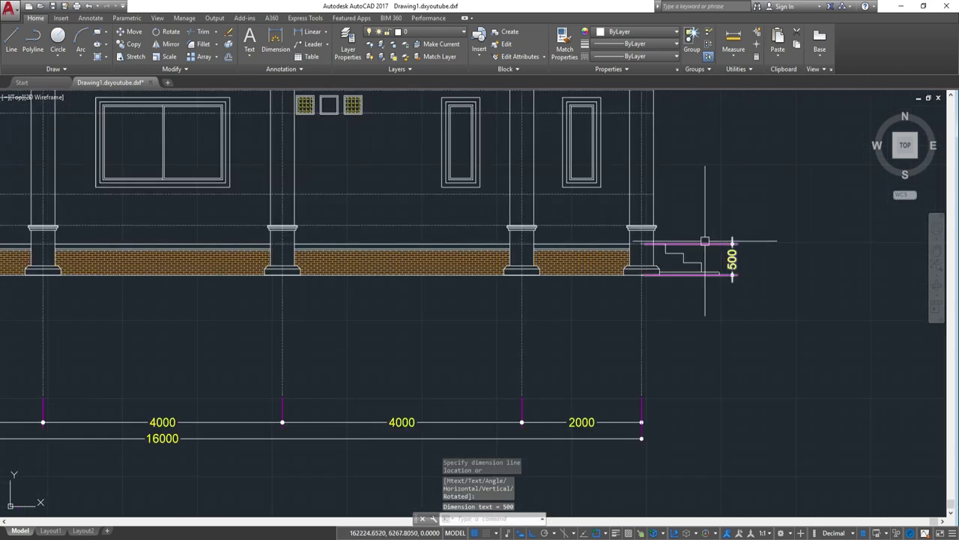
pyautogui.scroll(2, 702, 215)
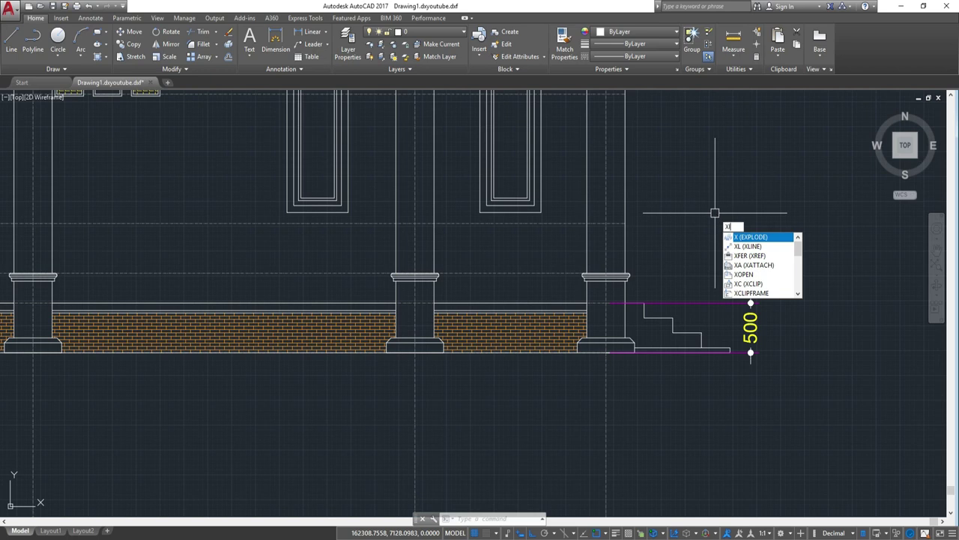
# Step: Place a vertical construction line at the lowest step's outer end and start EXTEND
pyautogui.write('l')
pyautogui.press('Return')
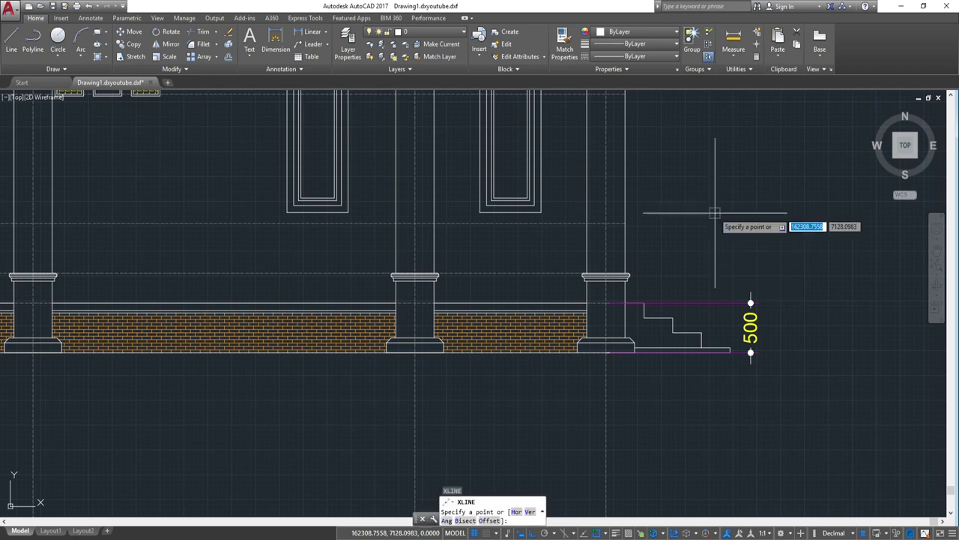
pyautogui.press('Return')
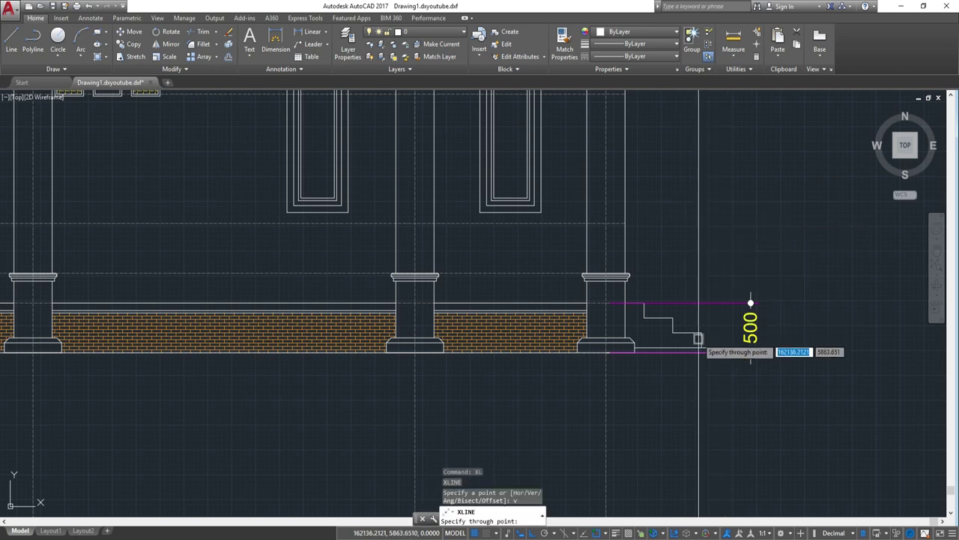
pyautogui.click(733, 344)
pyautogui.press('Escape')
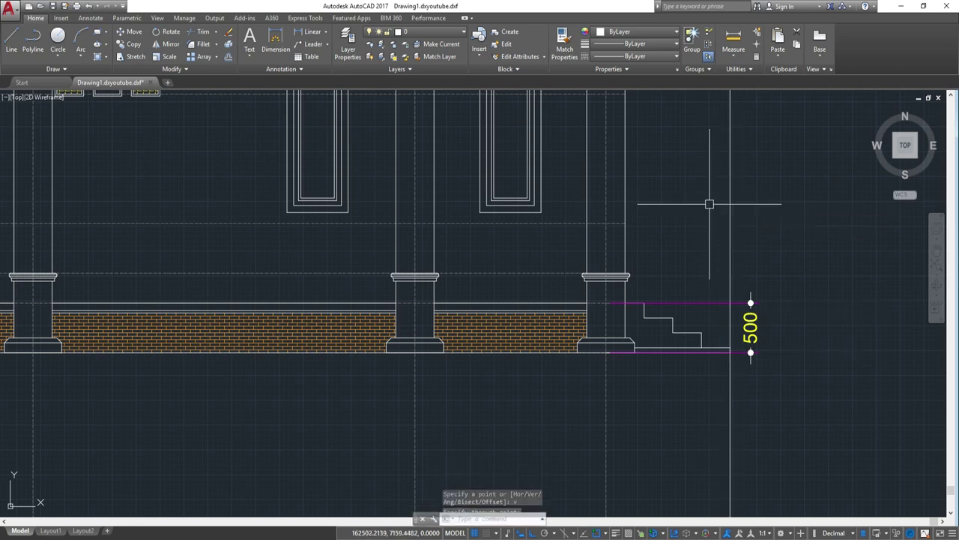
pyautogui.scroll(2, 694, 223)
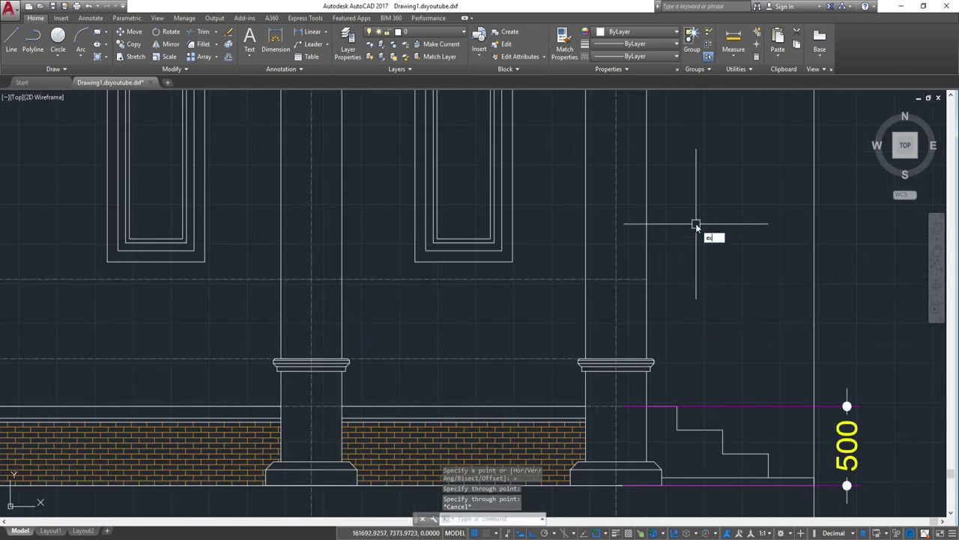
pyautogui.write('ex')
pyautogui.press('Return')
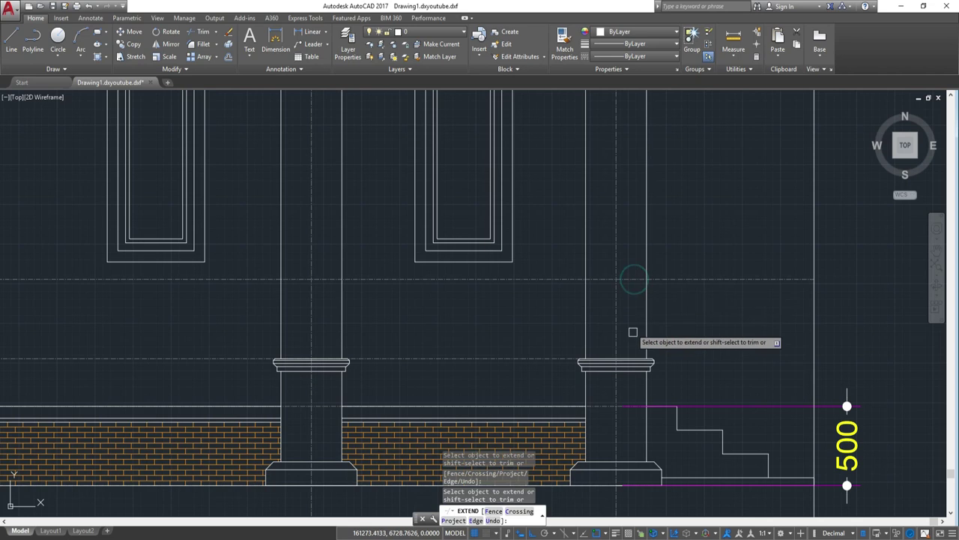
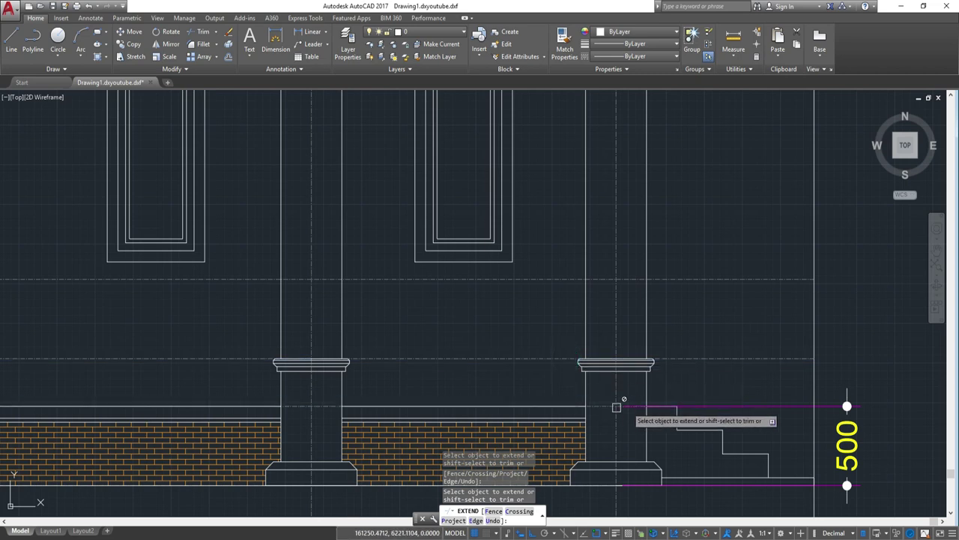
# Step: End the Extend command and copy the +2465 level line up to the +3200 level
pyautogui.moveTo(675, 248); pyautogui.dragTo(668, 478, button='middle')
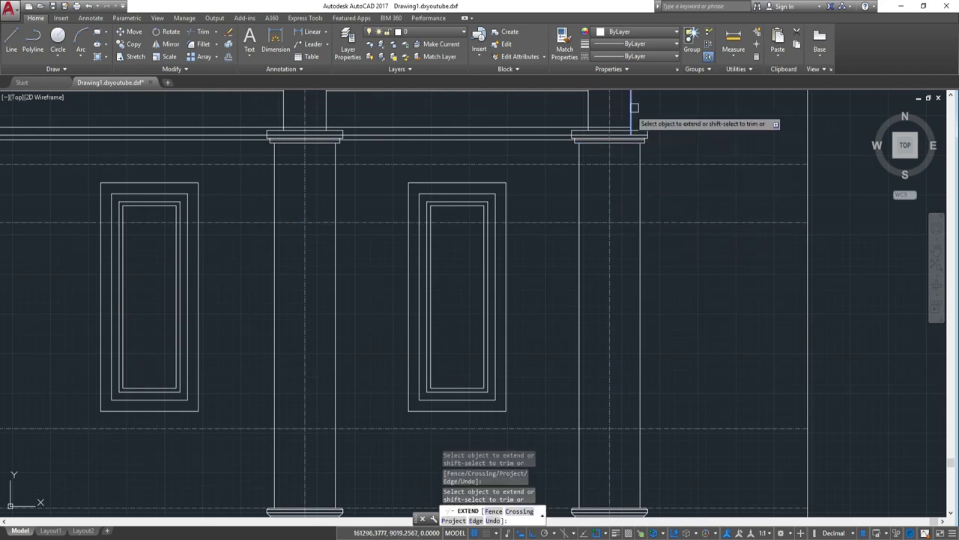
pyautogui.moveTo(634, 102); pyautogui.dragTo(620, 259, button='middle')
pyautogui.scroll(-3, 612, 234)
pyautogui.scroll(-2, 805, 310)
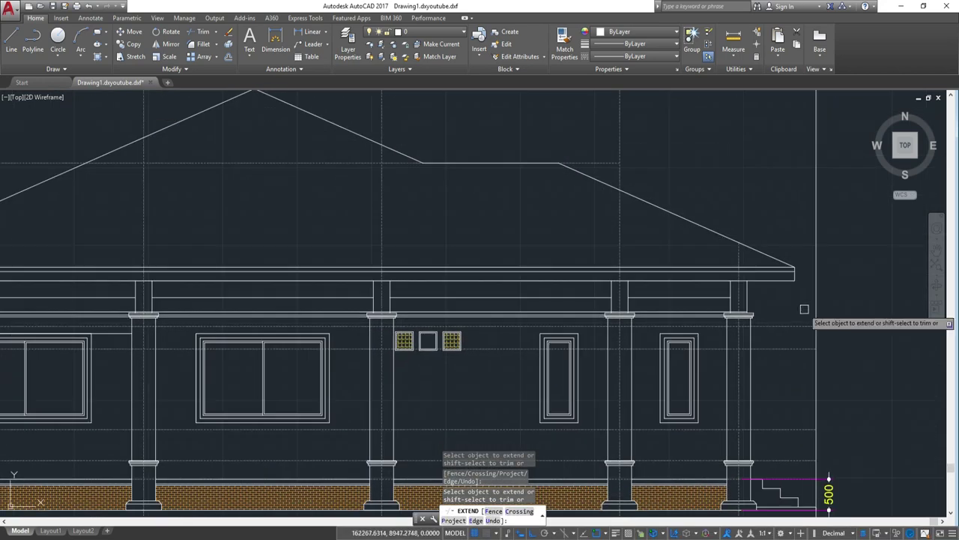
pyautogui.scroll(-2, 805, 310)
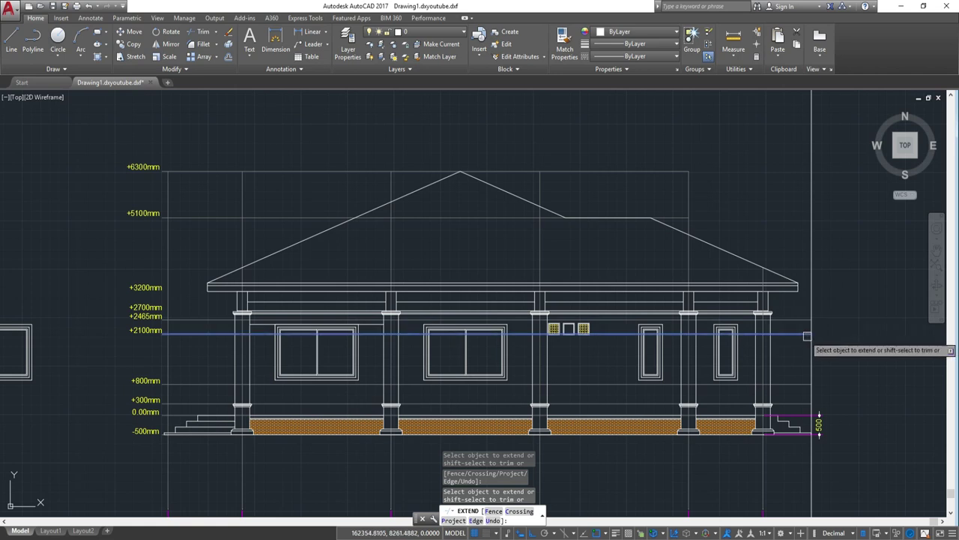
pyautogui.press('Escape')
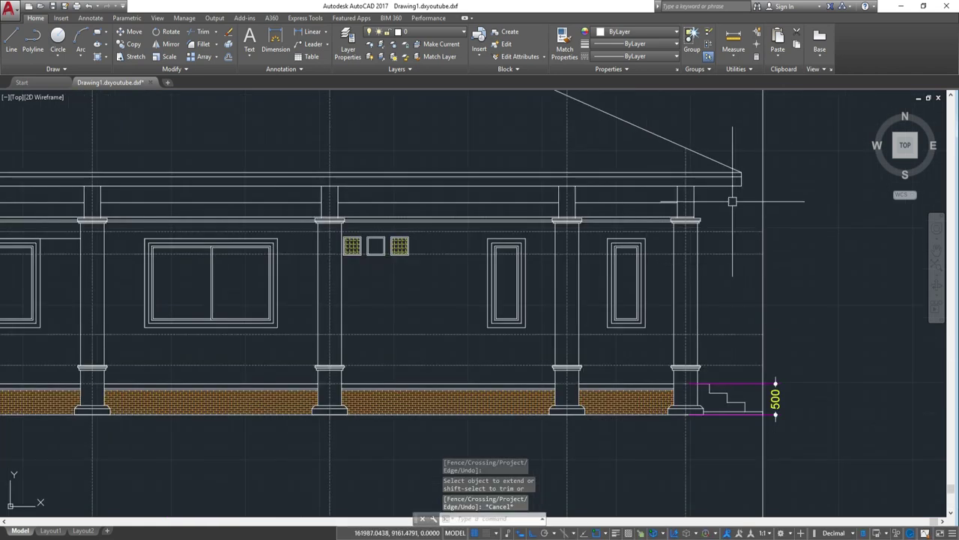
pyautogui.scroll(-3, 592, 174)
pyautogui.scroll(2, 316, 265)
pyautogui.scroll(4, 352, 227)
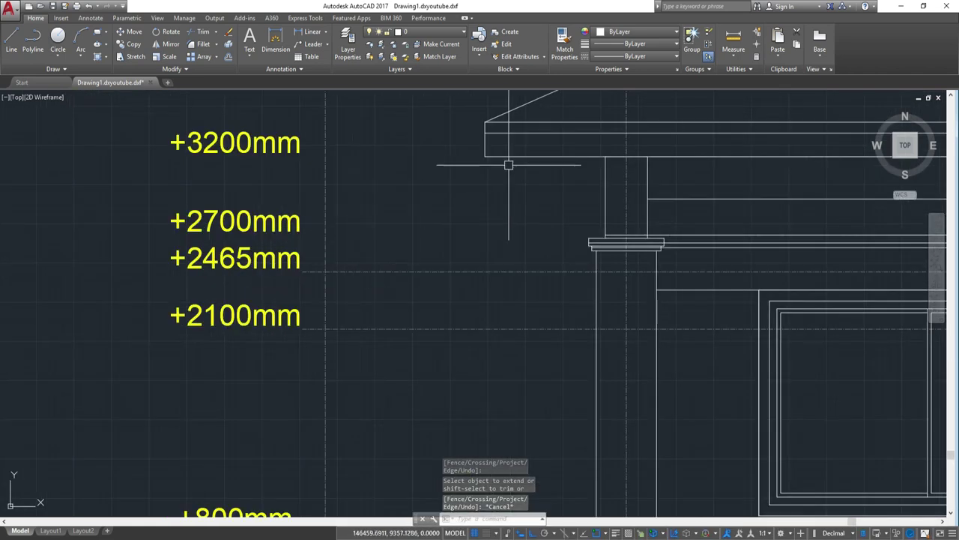
pyautogui.scroll(-2, 507, 218)
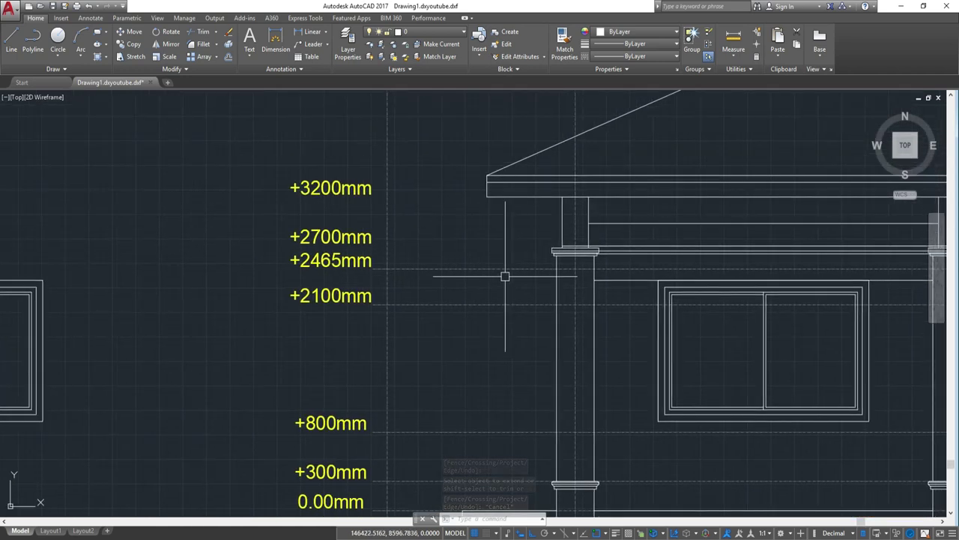
pyautogui.click(505, 268)
pyautogui.write('o')
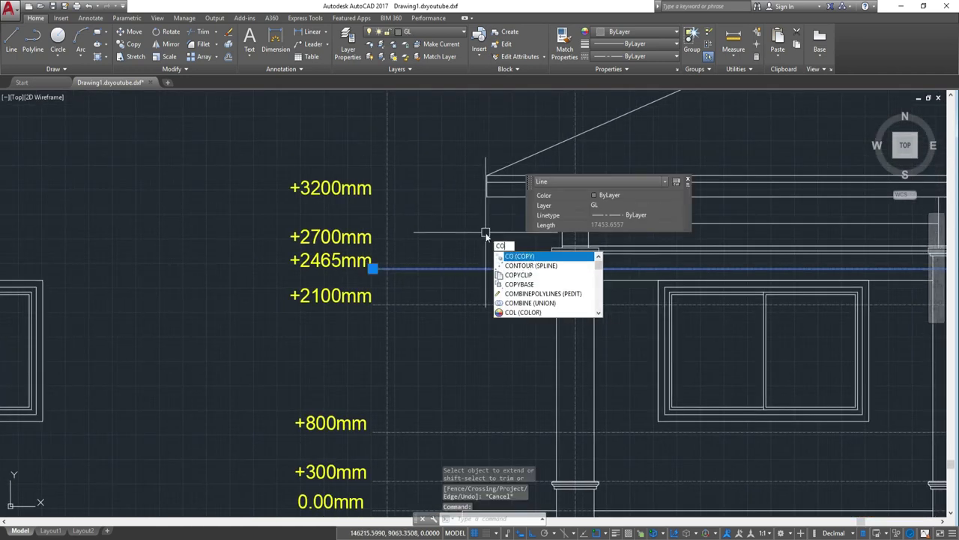
pyautogui.press('Return')
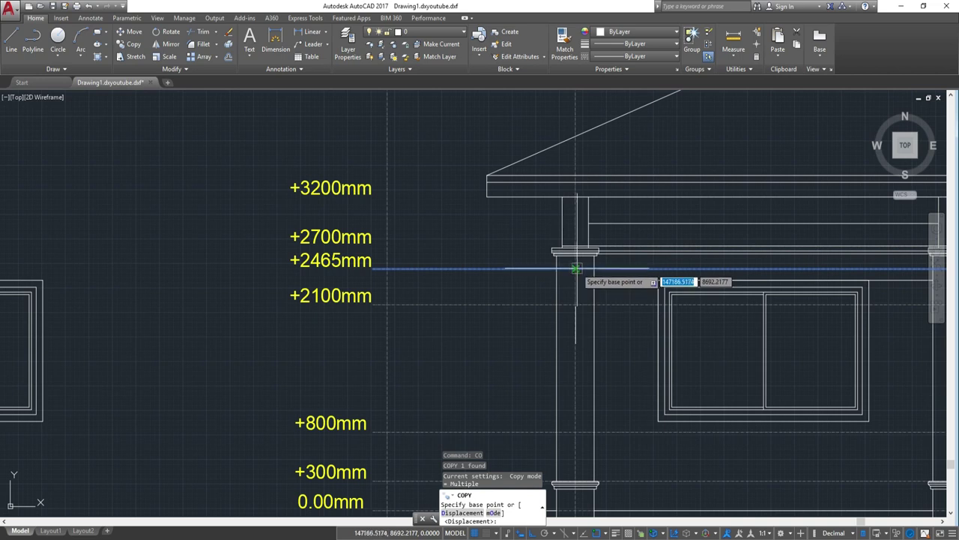
pyautogui.click(576, 268)
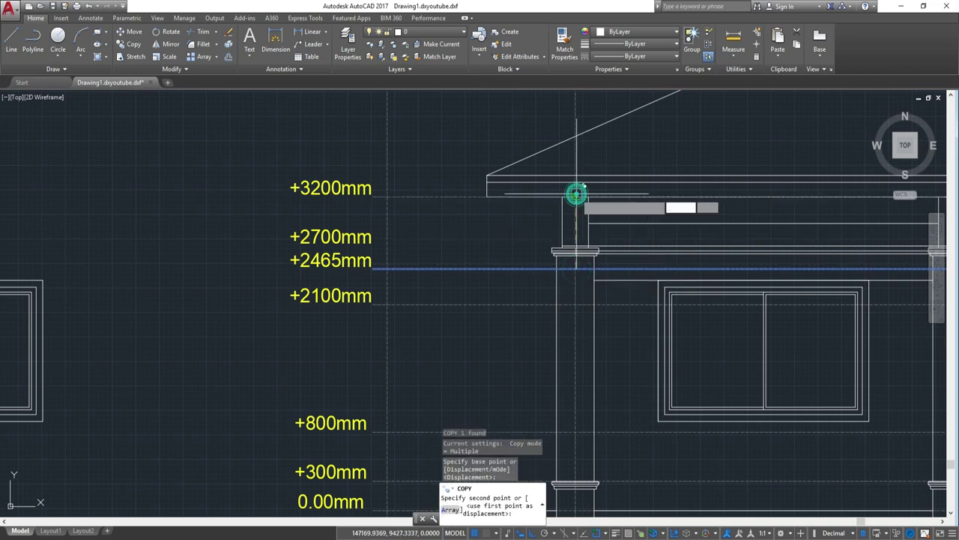
pyautogui.click(576, 194)
pyautogui.scroll(-5, 575, 224)
pyautogui.scroll(2, 574, 240)
pyautogui.press('Escape')
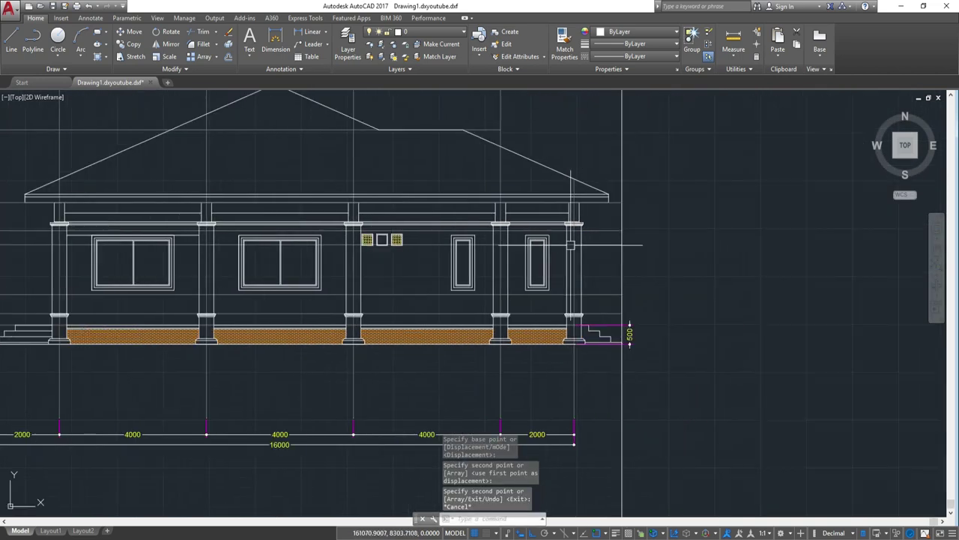
# Step: Grip-stretch the roof-slope level line and the top ridge level line rightward past the elevation
pyautogui.scroll(4, 644, 246)
pyautogui.scroll(-2, 655, 266)
pyautogui.scroll(-2, 654, 282)
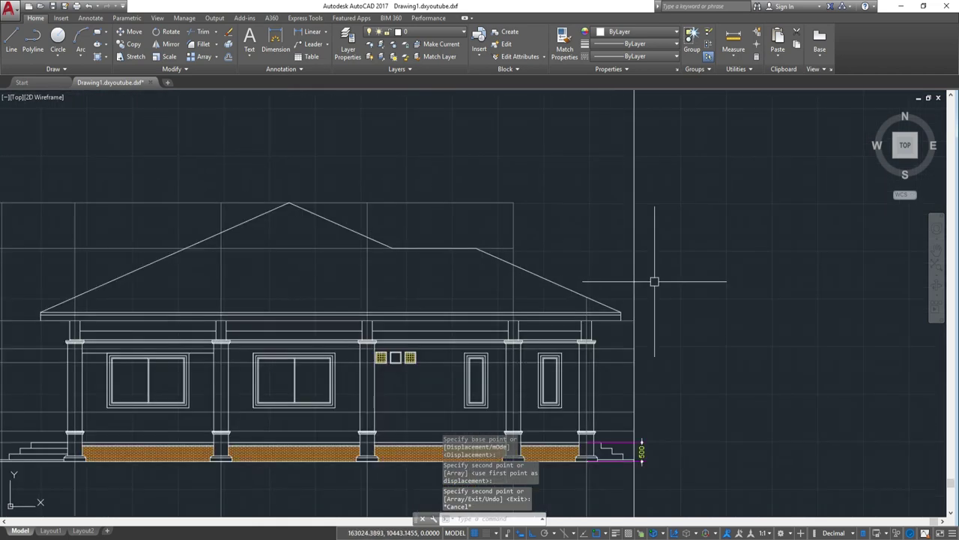
pyautogui.click(503, 248)
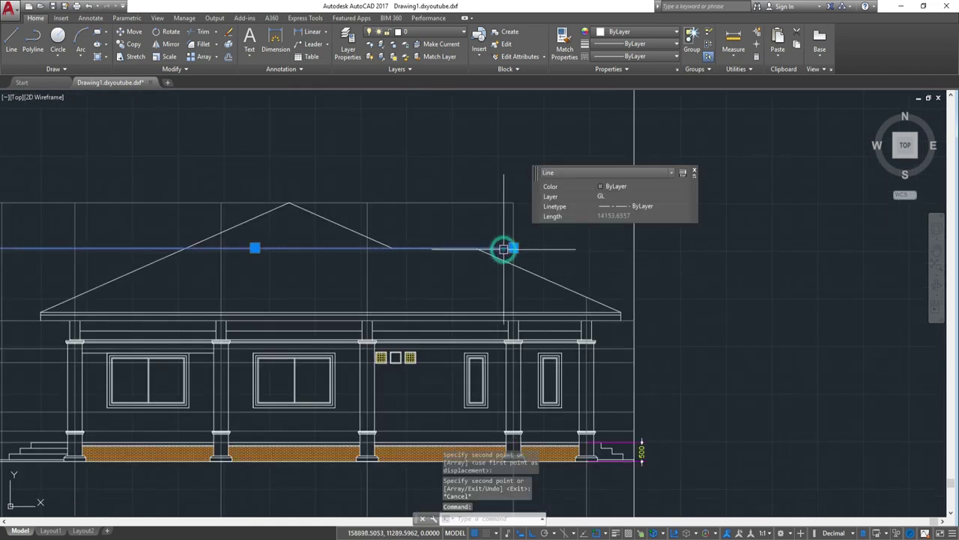
pyautogui.click(513, 247)
pyautogui.click(634, 247)
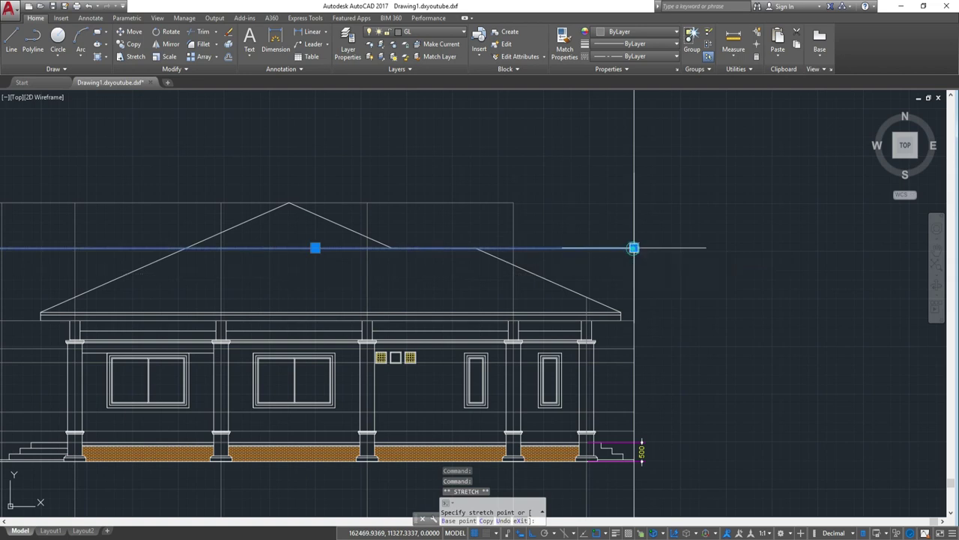
pyautogui.press('Escape')
pyautogui.click(463, 203)
pyautogui.click(514, 203)
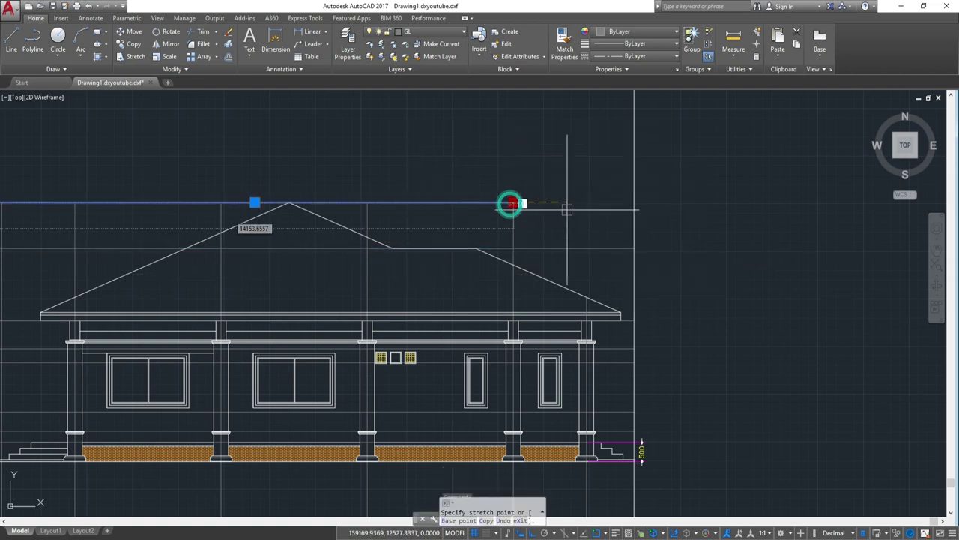
pyautogui.click(634, 203)
pyautogui.scroll(-3, 664, 209)
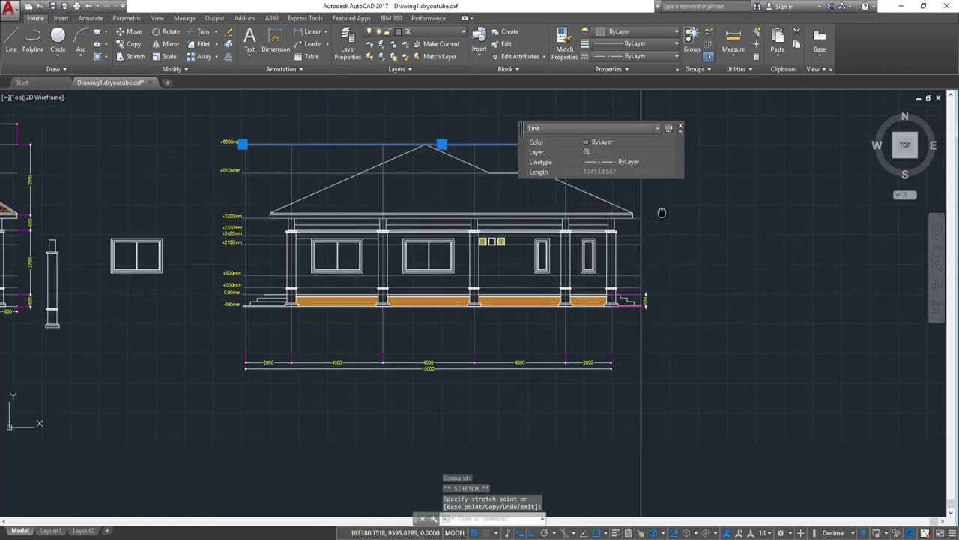
pyautogui.press('Escape')
# Step: Shorten both extension lines of the 500 dimension
pyautogui.scroll(5, 662, 257)
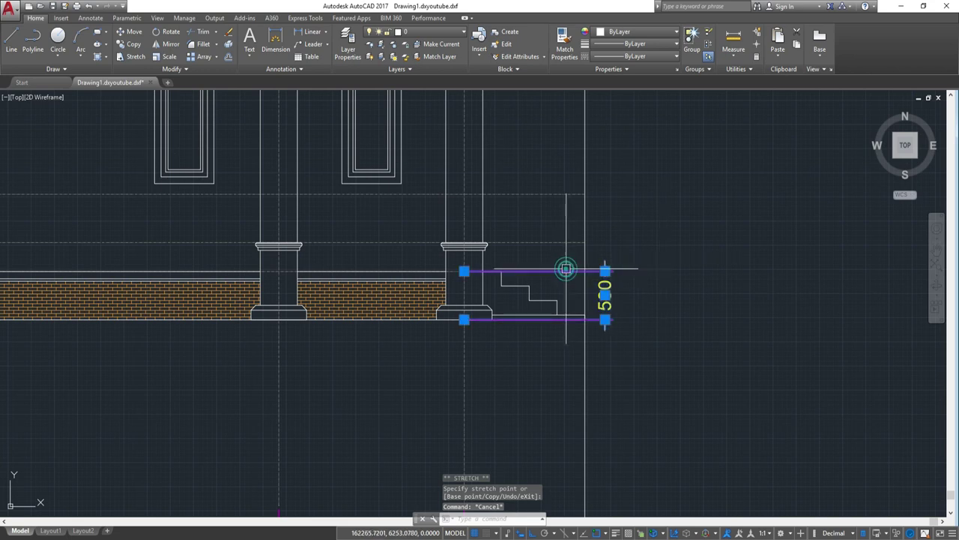
pyautogui.click(464, 271)
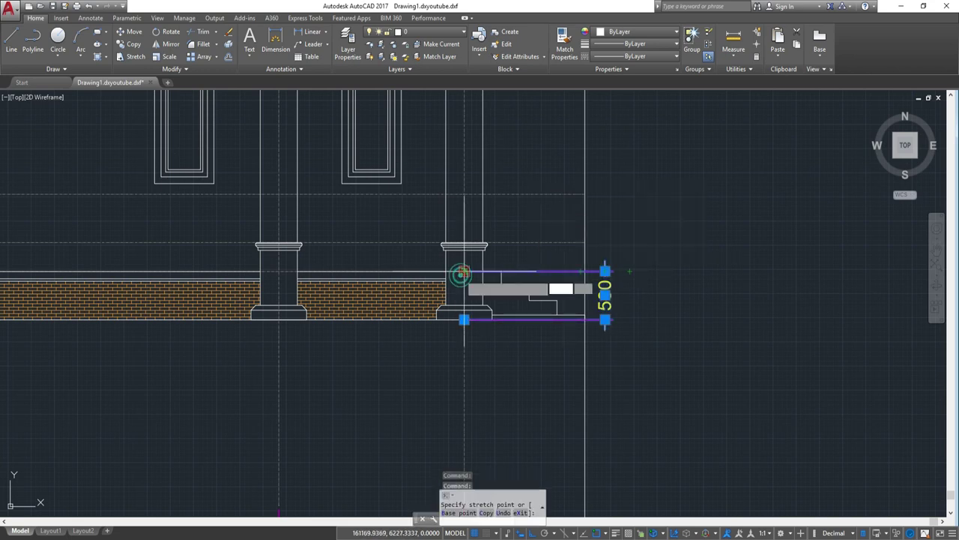
pyautogui.click(584, 271)
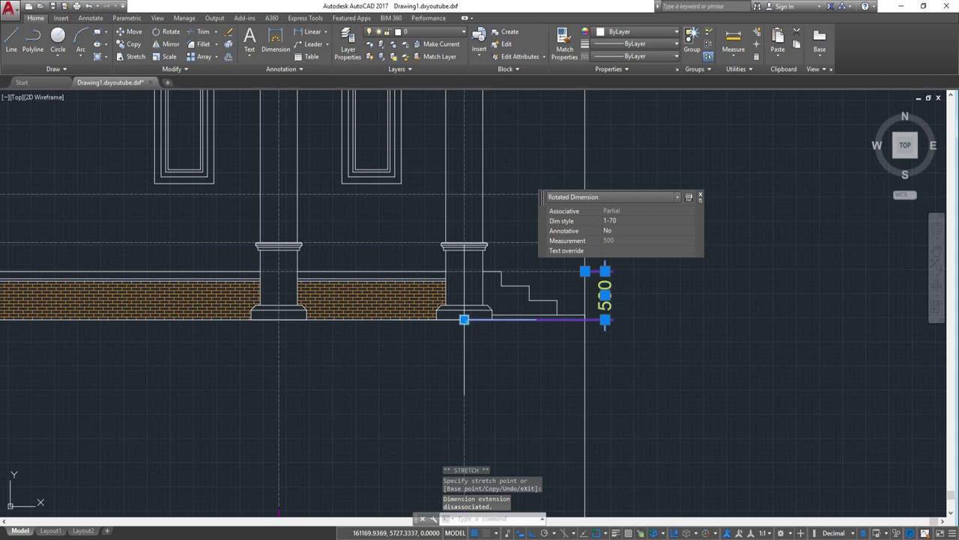
pyautogui.click(464, 320)
pyautogui.click(585, 319)
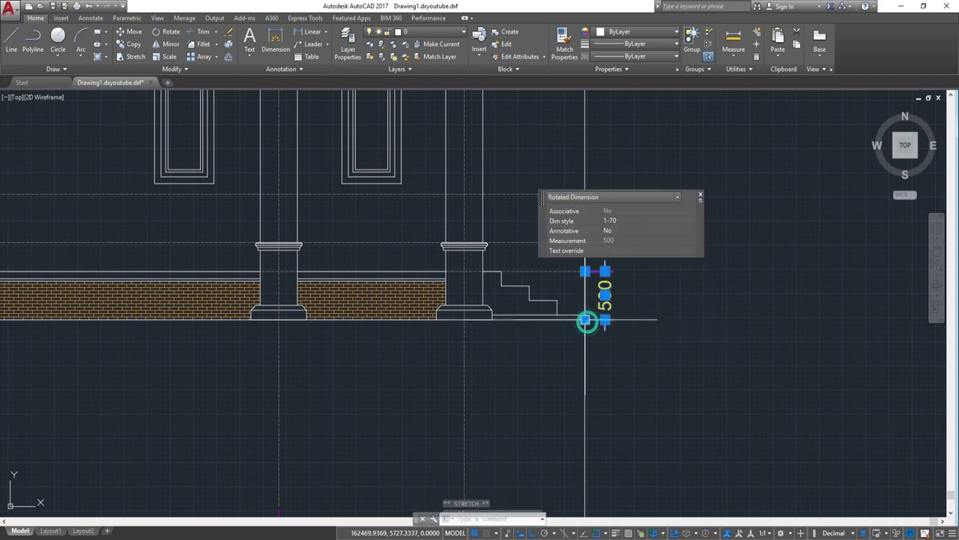
pyautogui.scroll(-2, 622, 307)
# Step: Continue the vertical dimension chain with 300, 500, 1300, 365, 735, 1900 and 1200 segments
pyautogui.press('Escape')
pyautogui.scroll(4, 649, 298)
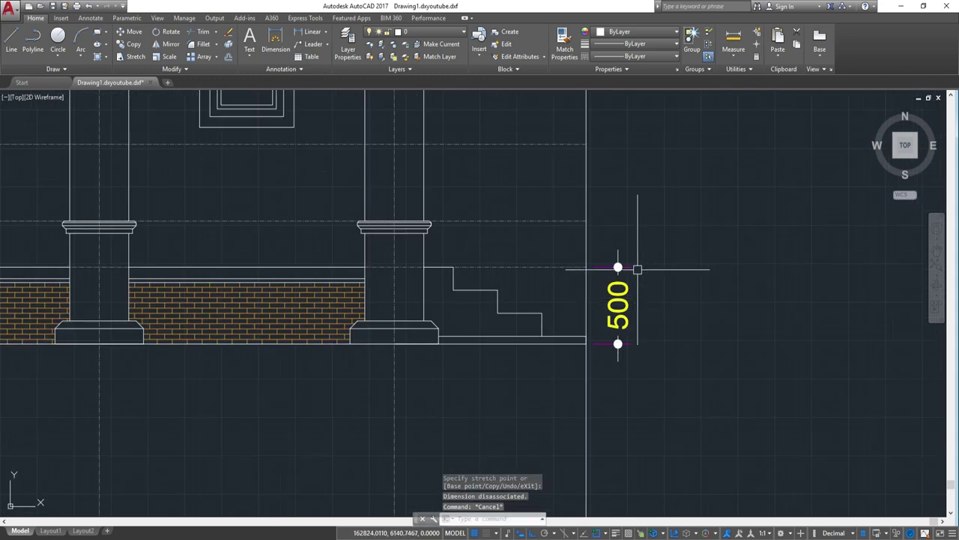
pyautogui.write('dco')
pyautogui.press('Return')
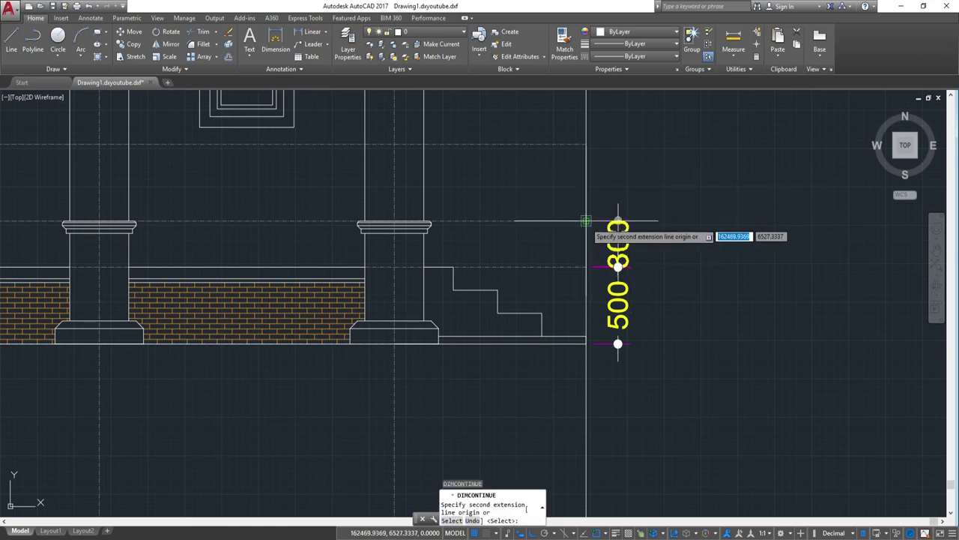
pyautogui.click(585, 221)
pyautogui.moveTo(600, 125); pyautogui.dragTo(595, 299, button='middle')
pyautogui.click(588, 319)
pyautogui.click(597, 114)
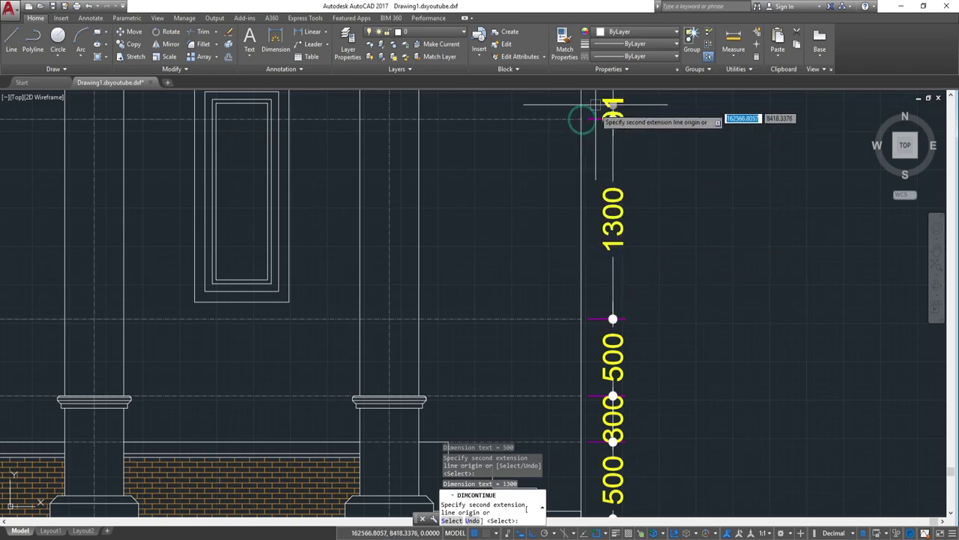
pyautogui.scroll(-3, 562, 278)
pyautogui.click(566, 278)
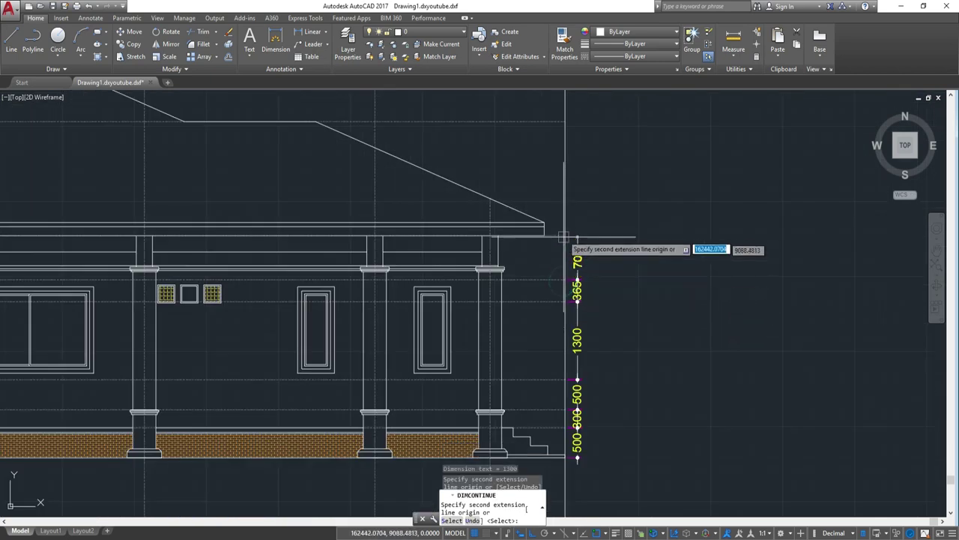
pyautogui.click(565, 235)
pyautogui.click(566, 120)
pyautogui.moveTo(565, 120); pyautogui.dragTo(550, 308, button='middle')
pyautogui.click(550, 240)
pyautogui.press('Escape')
pyautogui.scroll(-2, 554, 248)
pyautogui.scroll(-2, 587, 252)
pyautogui.write('D')
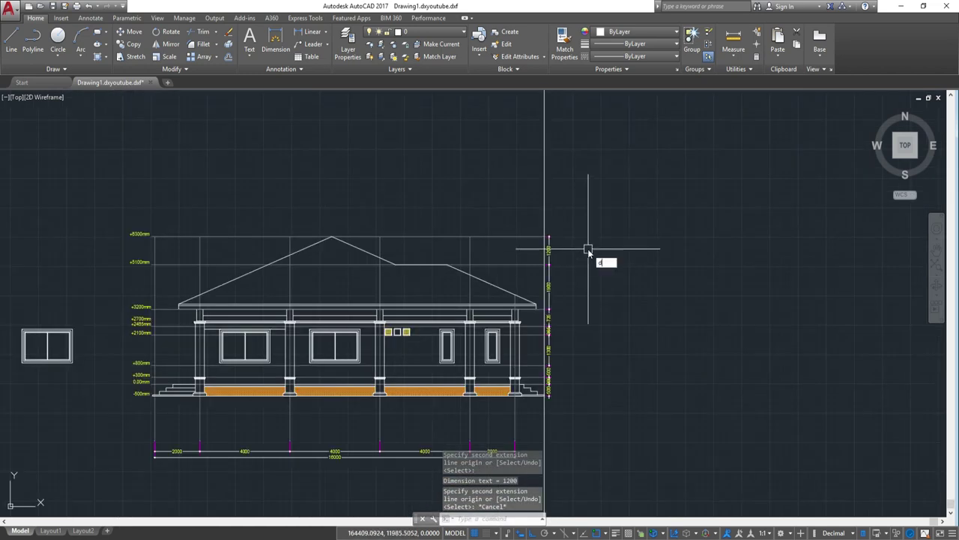
# Step: Add the overall 6800 baseline dimension from the existing right-side dimension
pyautogui.write('BA')
pyautogui.press('Return')
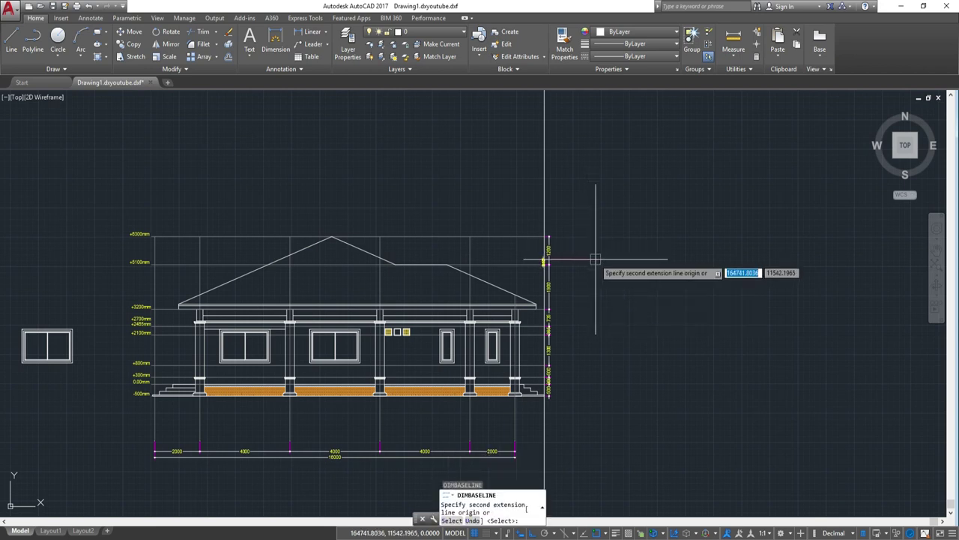
pyautogui.write('s')
pyautogui.press('Return')
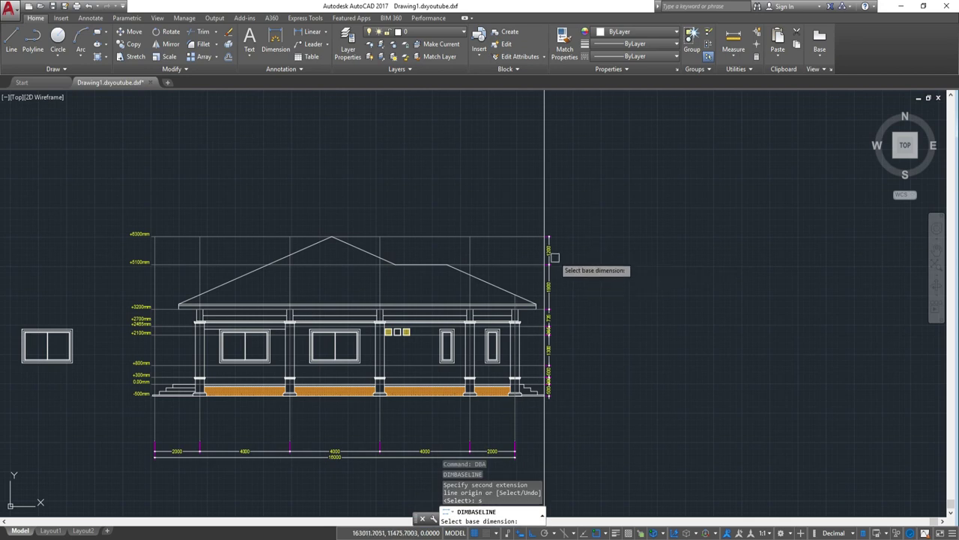
pyautogui.scroll(6, 551, 252)
pyautogui.click(524, 200)
pyautogui.scroll(-3, 582, 387)
pyautogui.scroll(2, 599, 328)
pyautogui.scroll(4, 594, 271)
pyautogui.scroll(4, 601, 271)
pyautogui.moveTo(420, 389); pyautogui.dragTo(523, 233, button='middle')
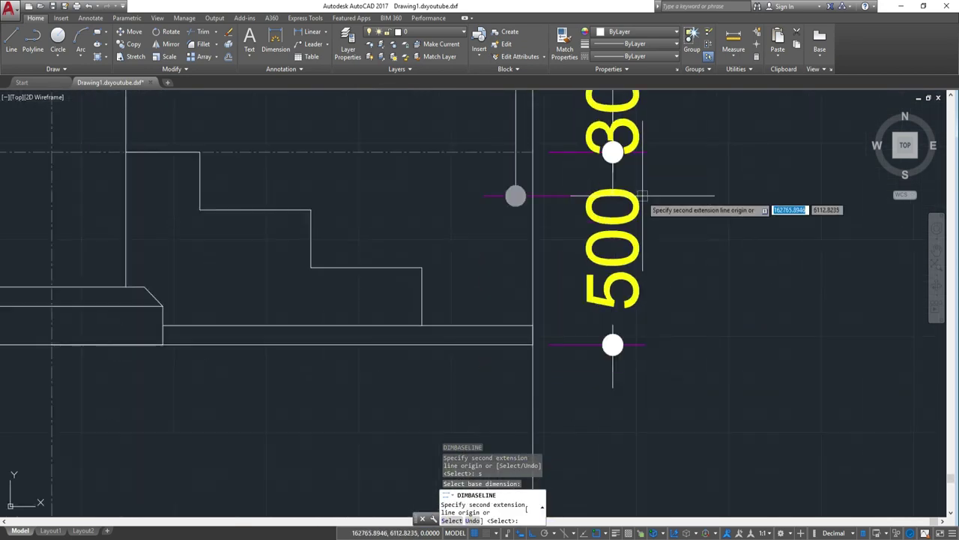
pyautogui.click(532, 344)
pyautogui.scroll(-3, 679, 296)
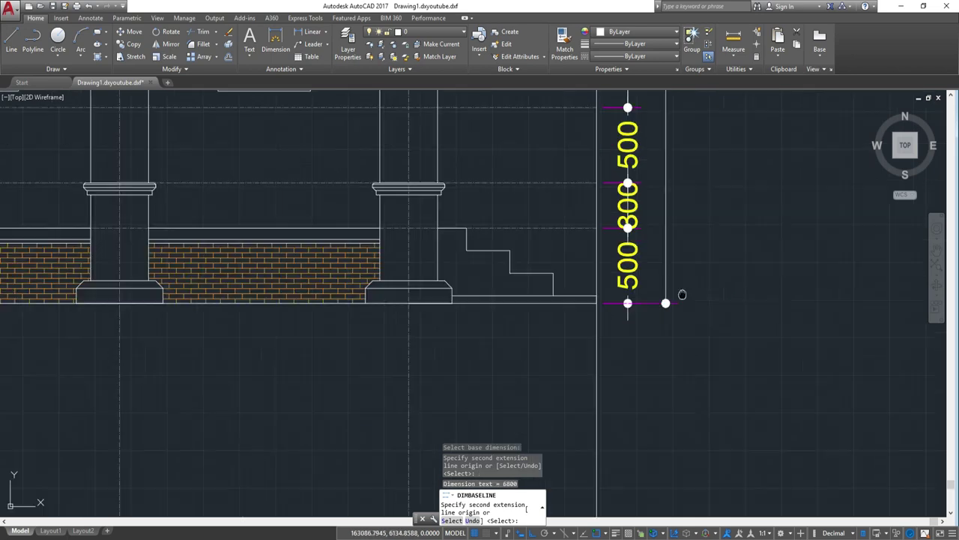
pyautogui.middleClick(696, 300)
pyautogui.middleClick(697, 300)
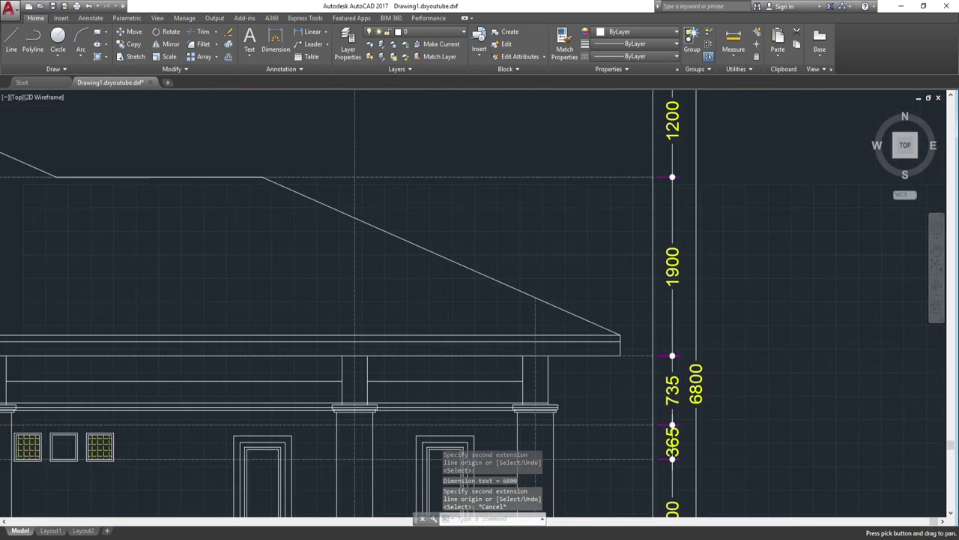
# Step: Erase the vertical construction line beside the right-side dimensions
pyautogui.press('Escape')
pyautogui.moveTo(731, 144); pyautogui.dragTo(619, 132)
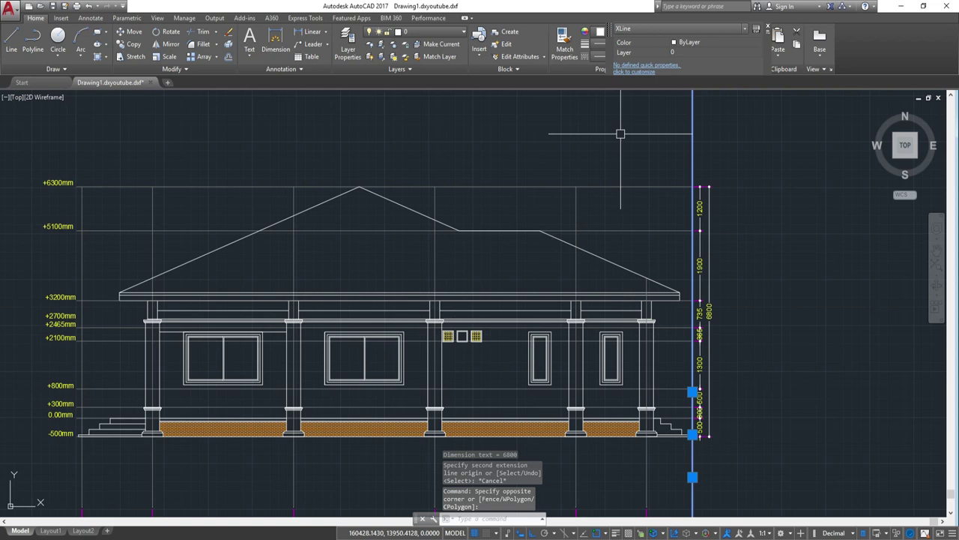
pyautogui.write('E')
pyautogui.press('Return')
pyautogui.scroll(-2, 649, 229)
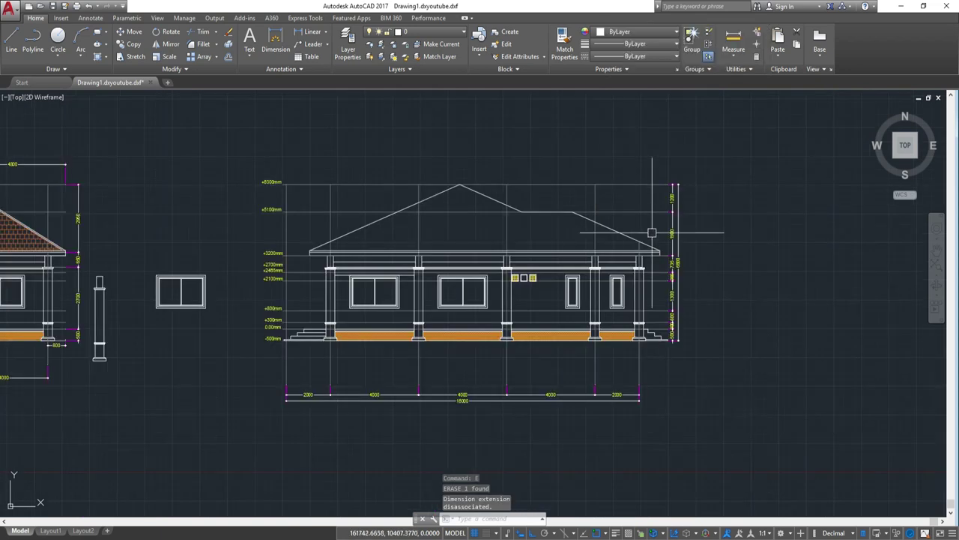
pyautogui.scroll(5, 649, 315)
pyautogui.scroll(-6, 648, 315)
pyautogui.scroll(2, 392, 308)
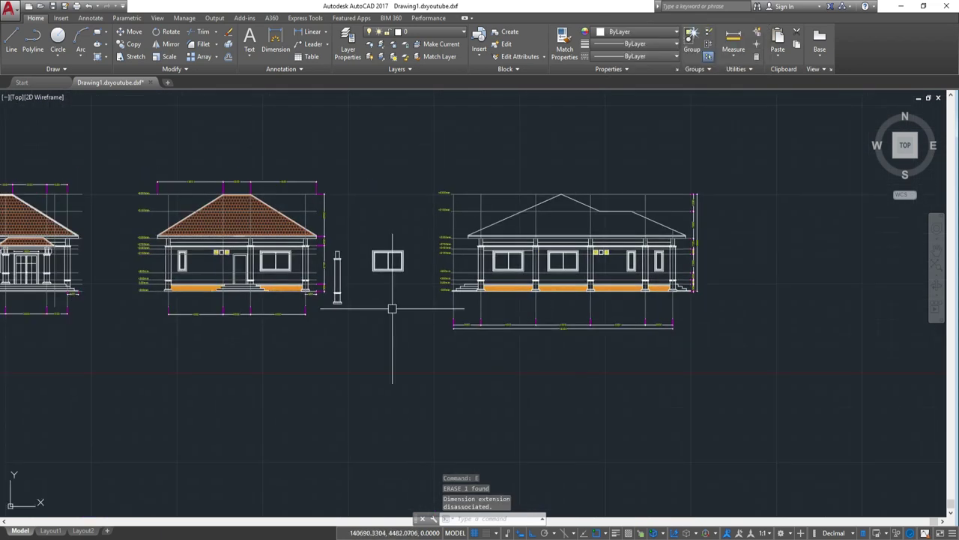
# Step: Turn off the GL layer by picking one of its level lines
pyautogui.moveTo(673, 298); pyautogui.dragTo(699, 359, button='middle')
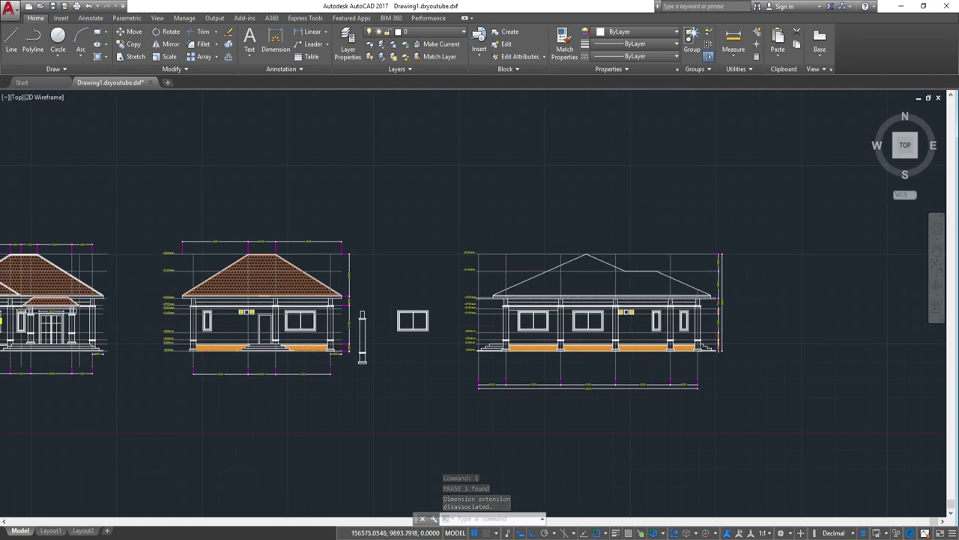
pyautogui.scroll(4, 641, 291)
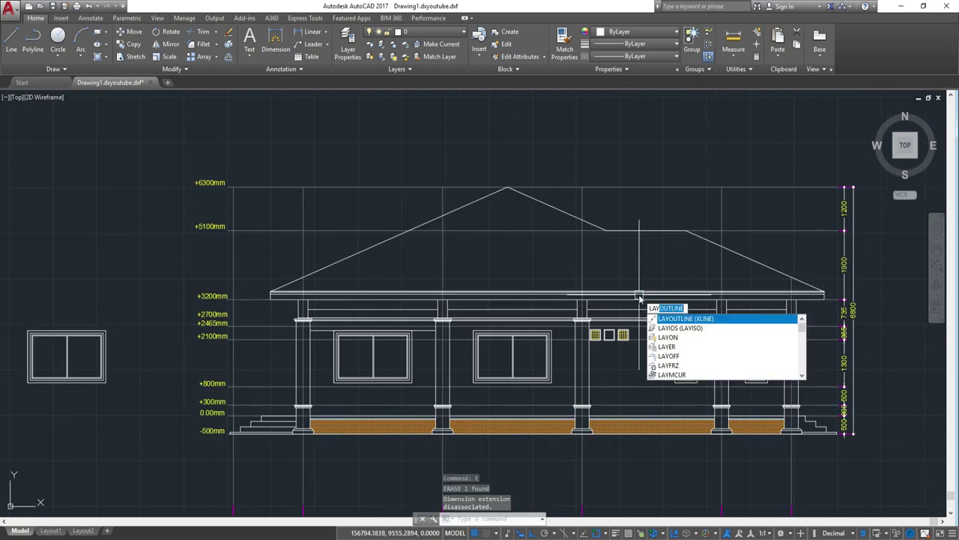
pyautogui.write('o')
pyautogui.press('Return')
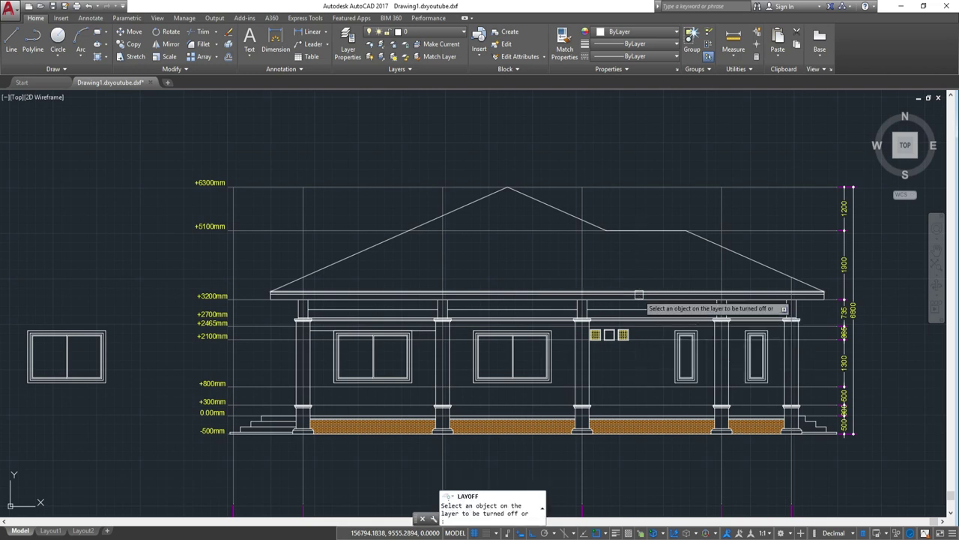
pyautogui.click(581, 257)
pyautogui.scroll(-1, 695, 270)
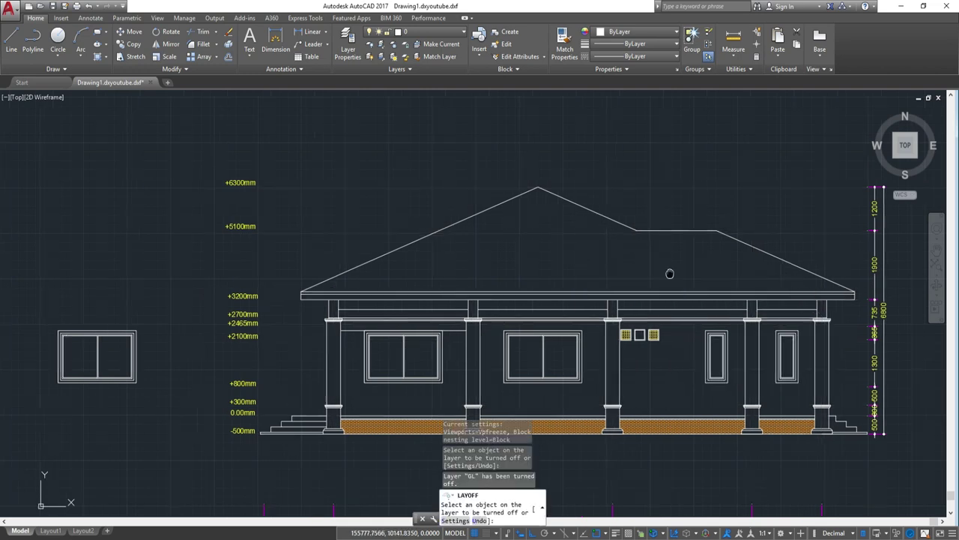
pyautogui.scroll(-3, 694, 270)
pyautogui.press('Escape')
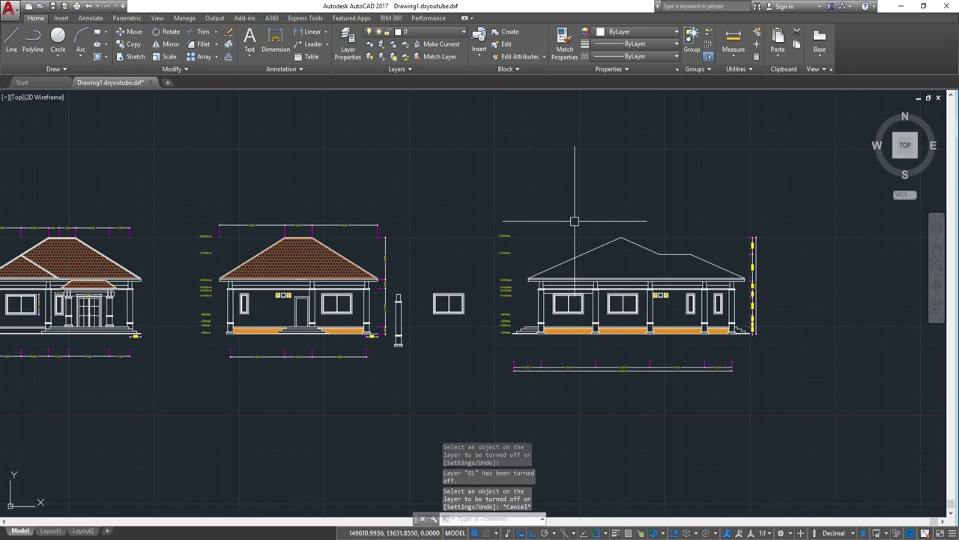
# Step: Hatch the roof area of the right-hand side elevation
pyautogui.write('h')
pyautogui.press('Return')
pyautogui.click(630, 262)
pyautogui.press('Escape')
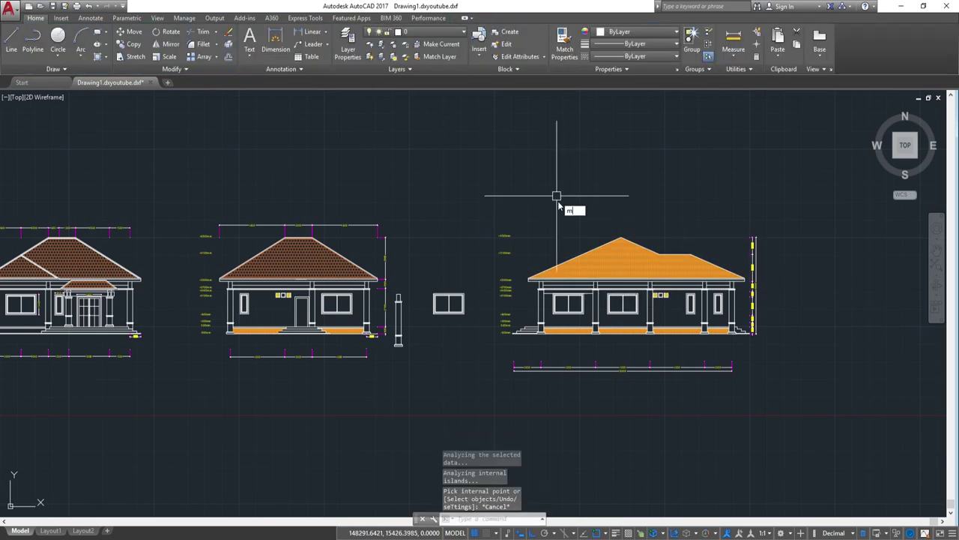
# Step: Match the middle roof's tile hatch properties onto the new roof hatch
pyautogui.write('a')
pyautogui.press('Return')
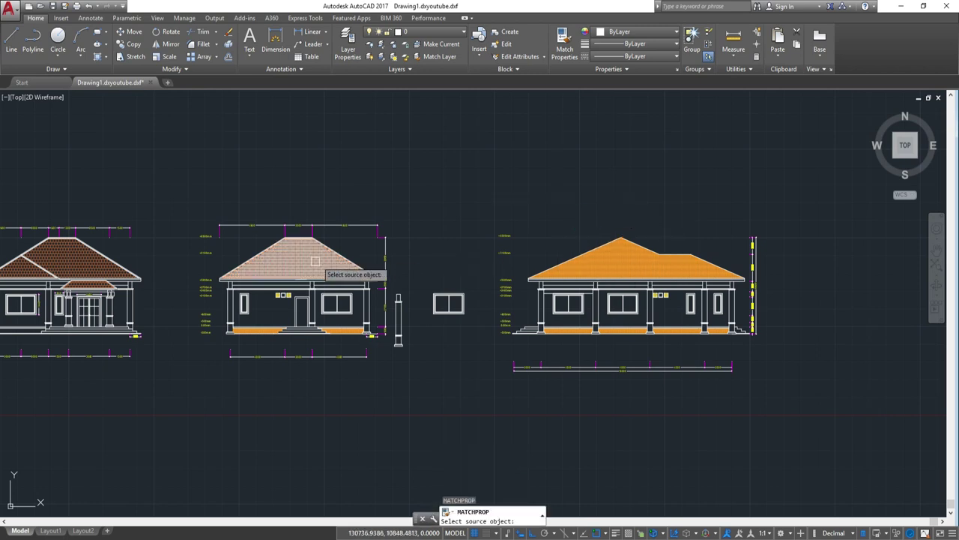
pyautogui.click(313, 259)
pyautogui.click(634, 265)
pyautogui.scroll(5, 642, 247)
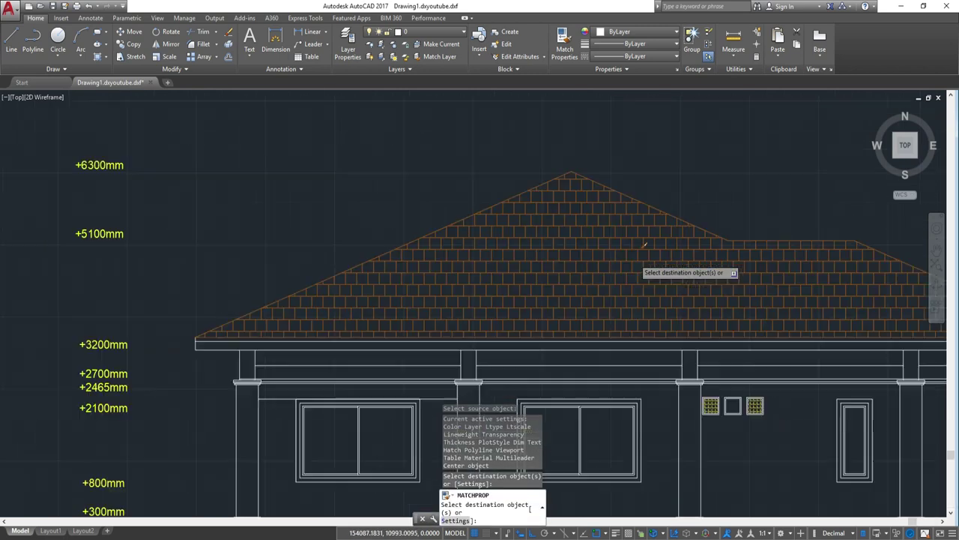
pyautogui.press('Escape')
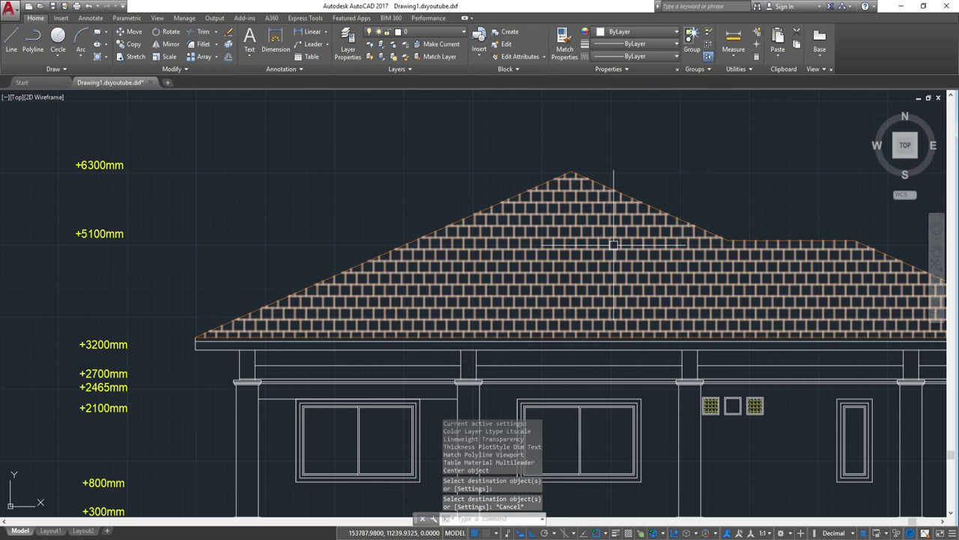
pyautogui.scroll(4, 681, 201)
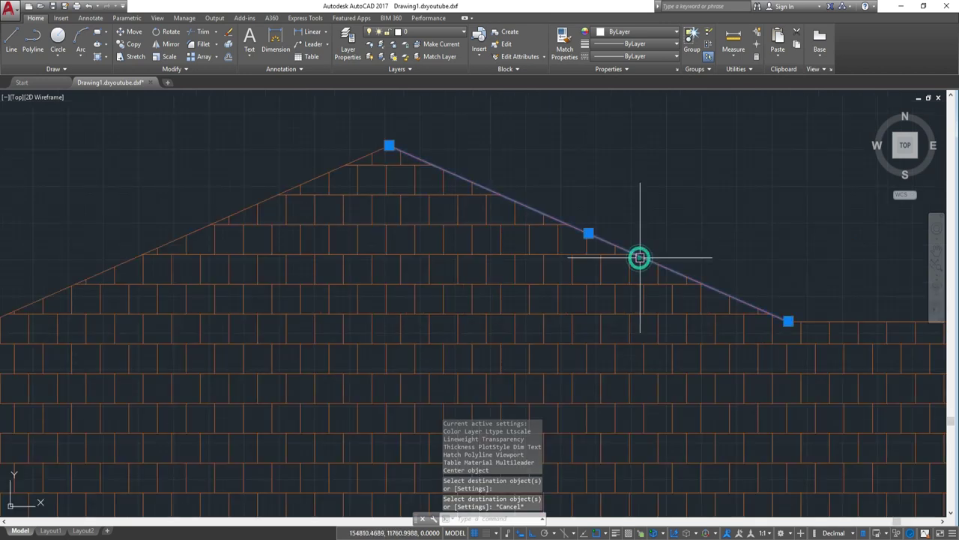
# Step: Select the right slope, eave and left slope roof lines and move them to layer 0
pyautogui.scroll(-2, 639, 258)
pyautogui.moveTo(607, 169); pyautogui.dragTo(481, 136, button='middle')
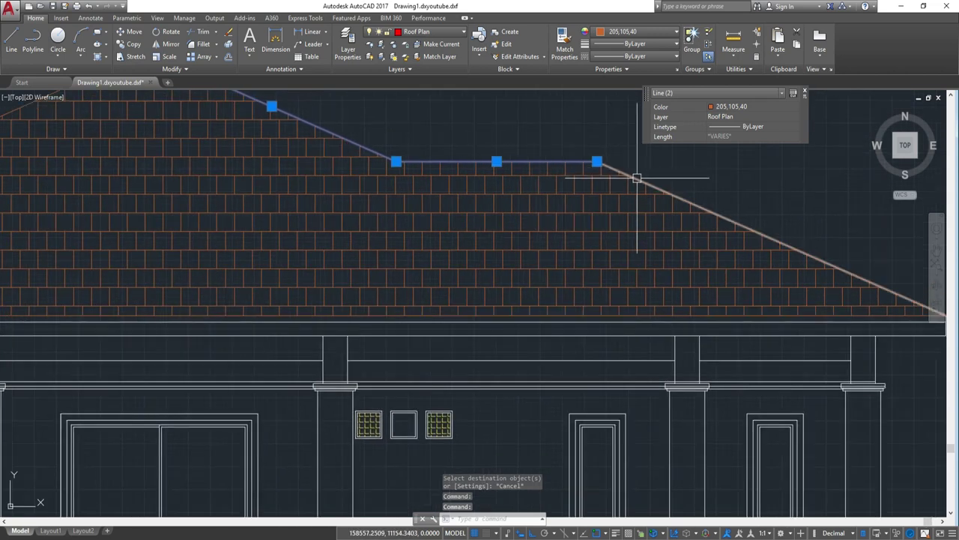
pyautogui.click(638, 178)
pyautogui.scroll(-2, 638, 180)
pyautogui.scroll(4, 688, 230)
pyautogui.scroll(2, 689, 230)
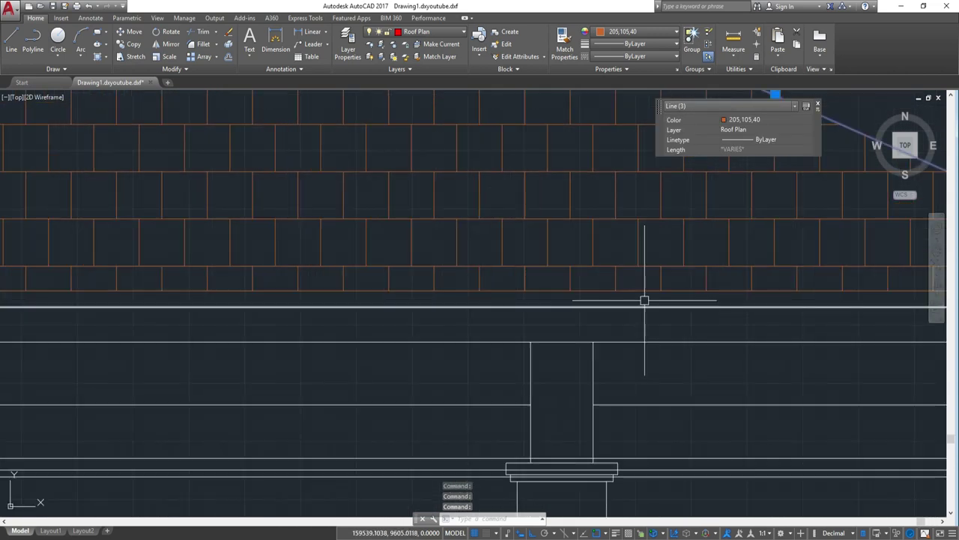
pyautogui.click(644, 289)
pyautogui.scroll(-3, 550, 288)
pyautogui.moveTo(550, 288); pyautogui.dragTo(734, 299, button='middle')
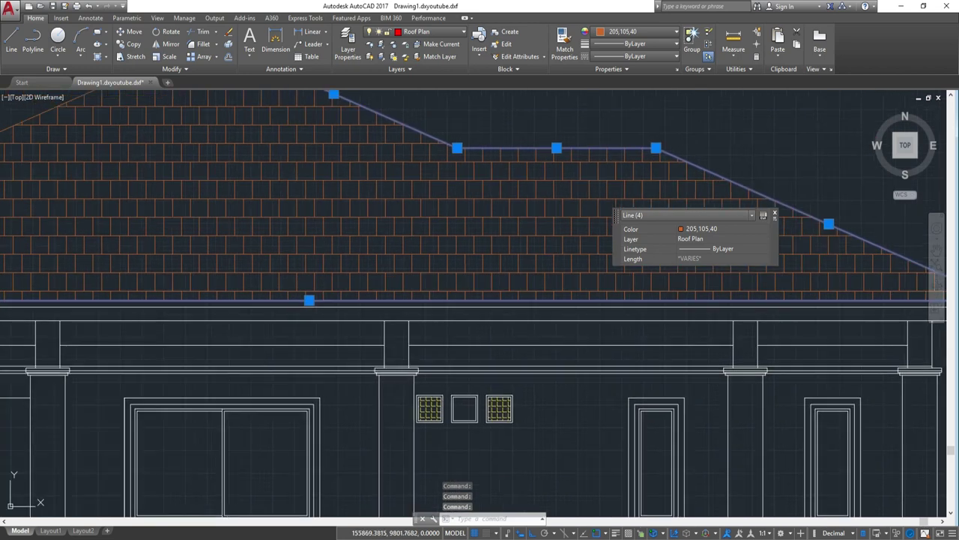
pyautogui.moveTo(225, 225); pyautogui.dragTo(654, 237, button='middle')
pyautogui.click(265, 212)
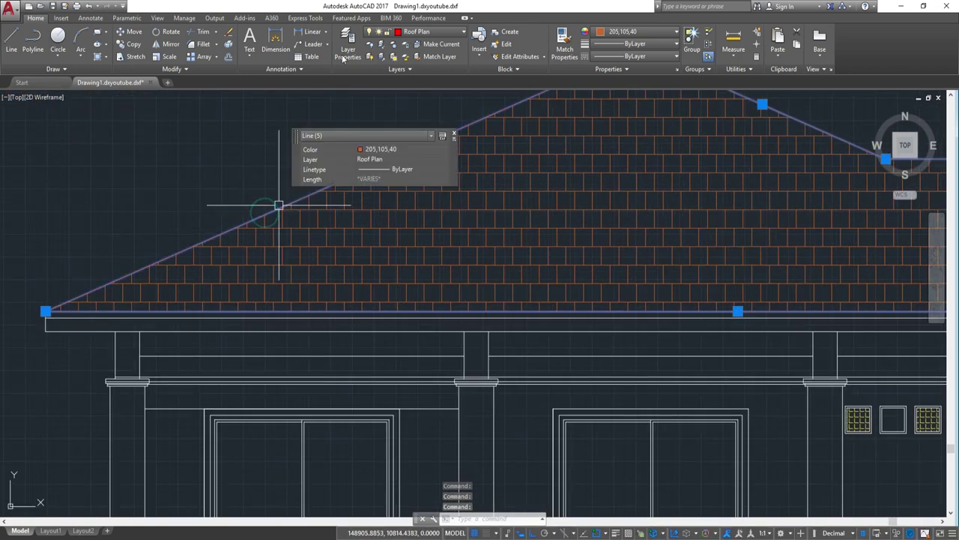
pyautogui.click(397, 31)
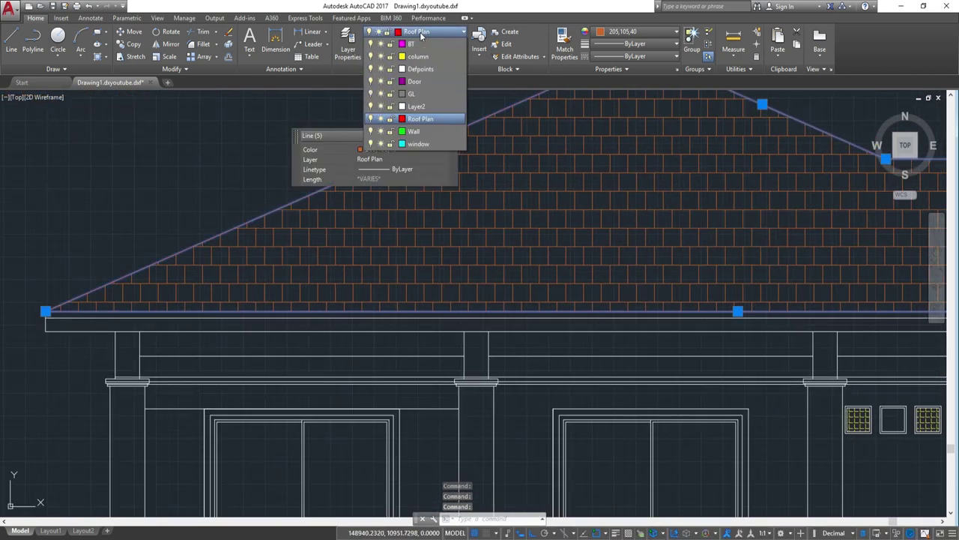
pyautogui.click(418, 47)
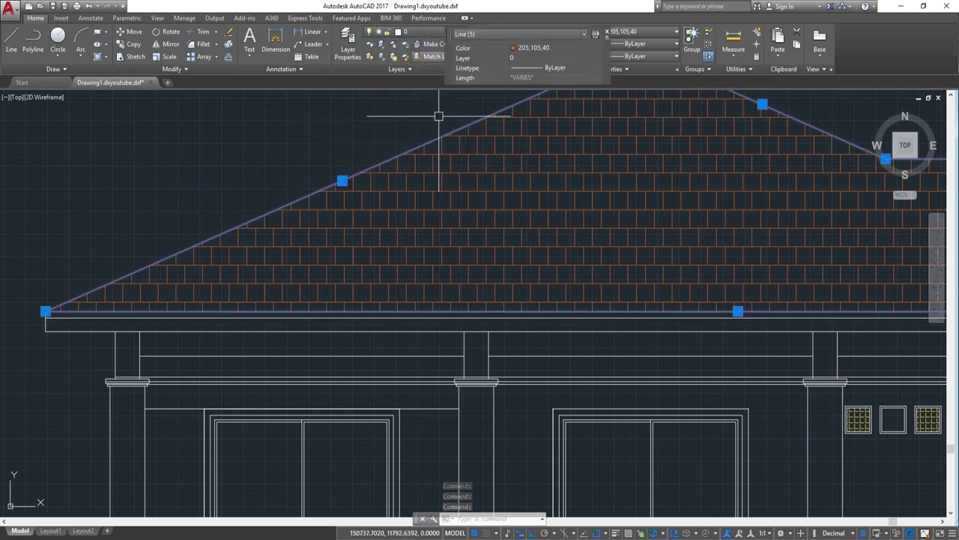
# Step: Change the selected roof outline lines' colour from 205,105,40 to ByBlock
pyautogui.scroll(-2, 449, 172)
pyautogui.scroll(1, 561, 167)
pyautogui.scroll(3, 571, 144)
pyautogui.scroll(-3, 525, 139)
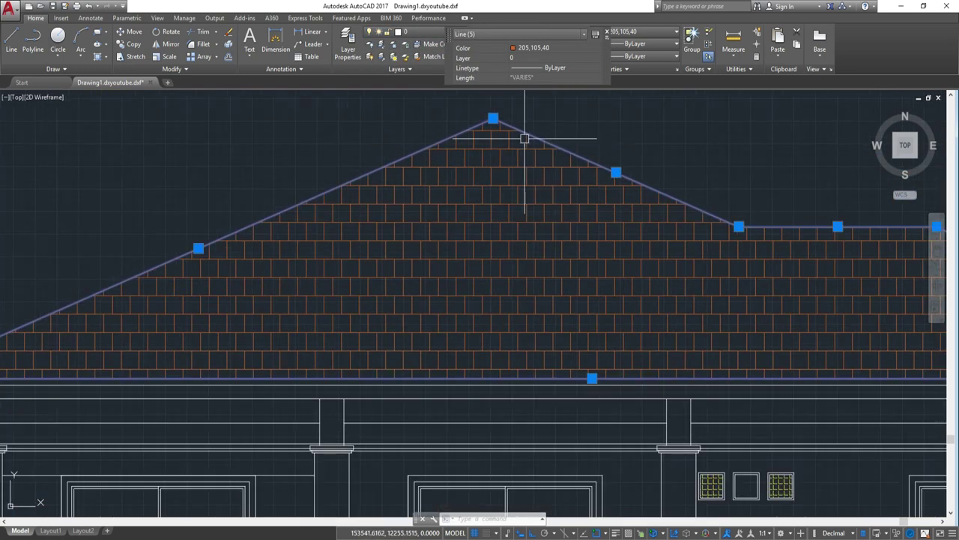
pyautogui.moveTo(542, 122); pyautogui.dragTo(573, 168, button='middle')
pyautogui.click(566, 46)
pyautogui.click(597, 48)
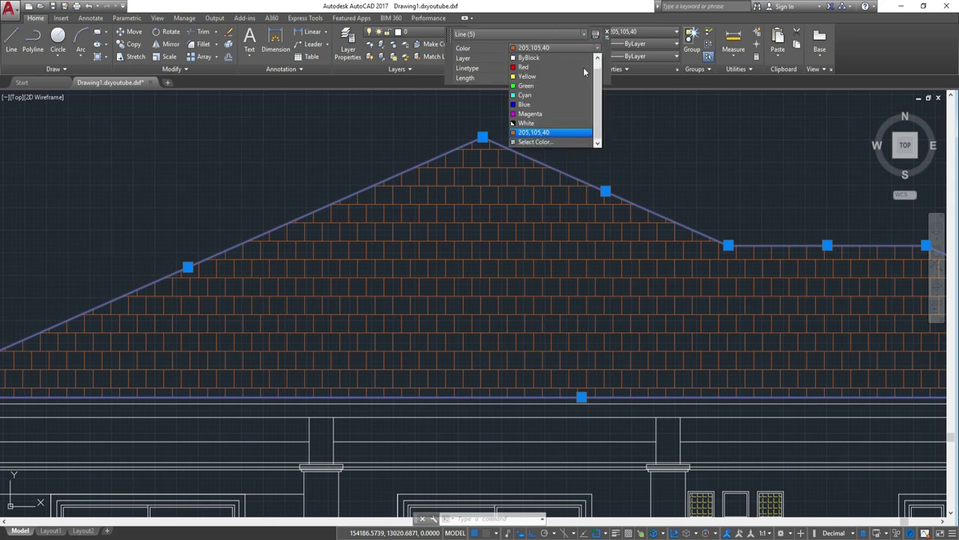
pyautogui.click(551, 57)
pyautogui.scroll(-2, 602, 148)
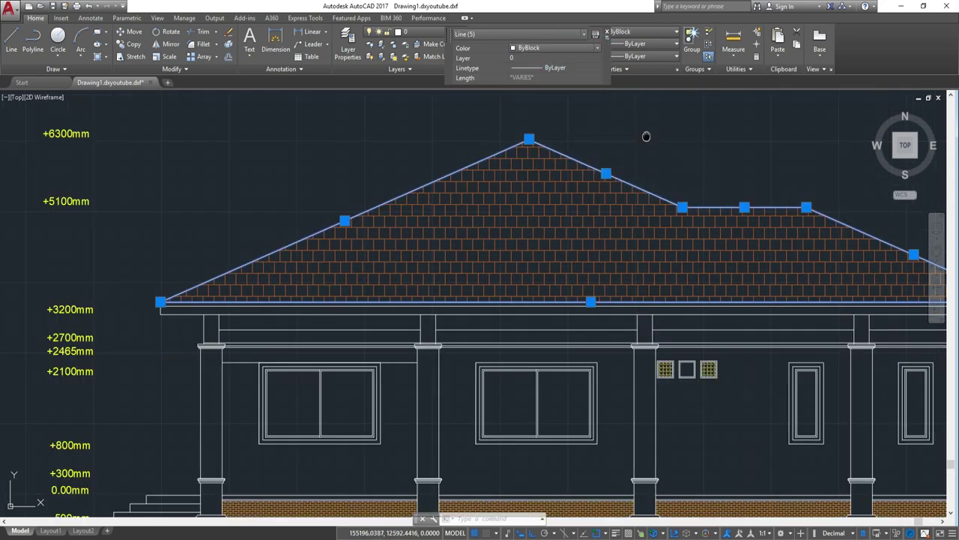
pyautogui.press('Escape')
pyautogui.scroll(-1, 572, 165)
pyautogui.scroll(2, 742, 330)
pyautogui.scroll(3, 742, 329)
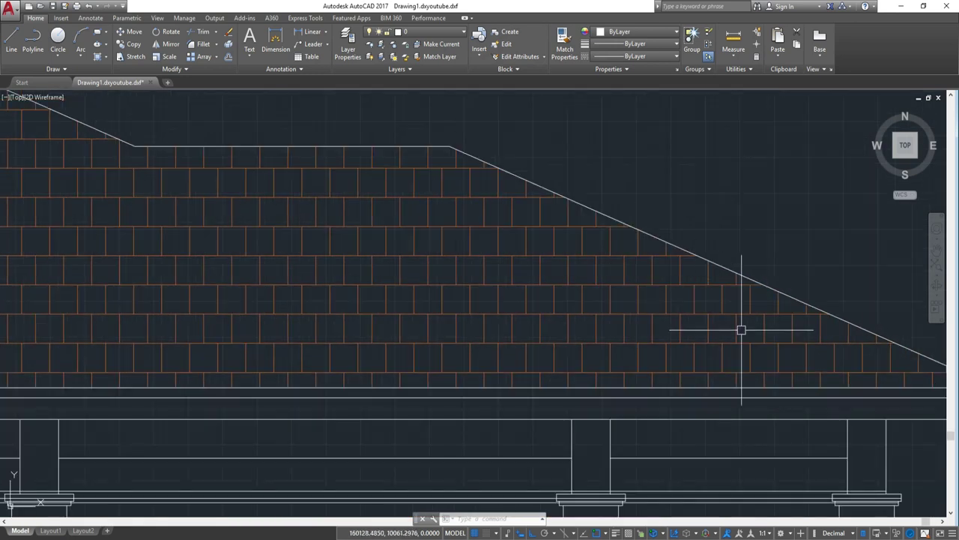
pyautogui.moveTo(742, 330); pyautogui.dragTo(444, 364, button='middle')
pyautogui.scroll(5, 638, 364)
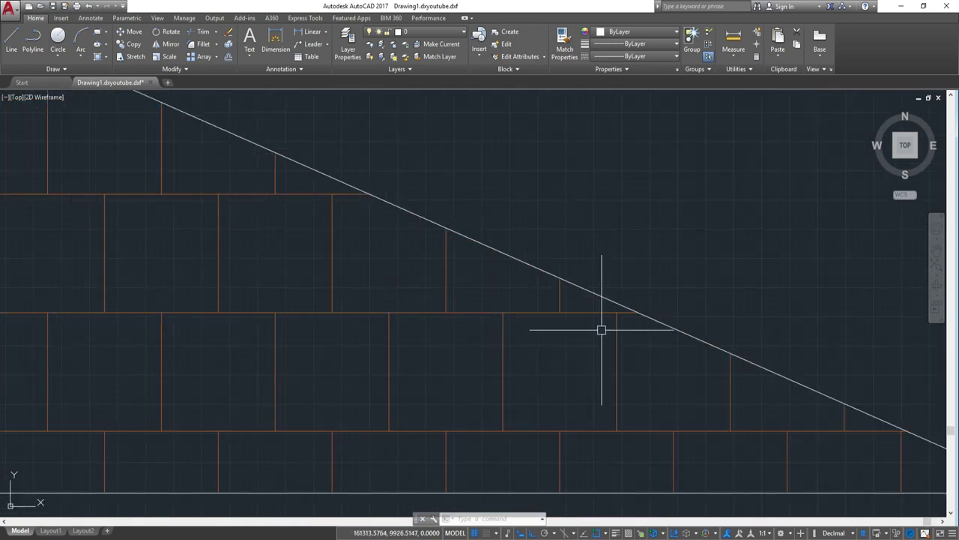
pyautogui.scroll(-2, 606, 293)
pyautogui.scroll(-3, 380, 289)
# Step: Run LAYON to turn all layers back on, restoring the GL level lines
pyautogui.scroll(-3, 379, 290)
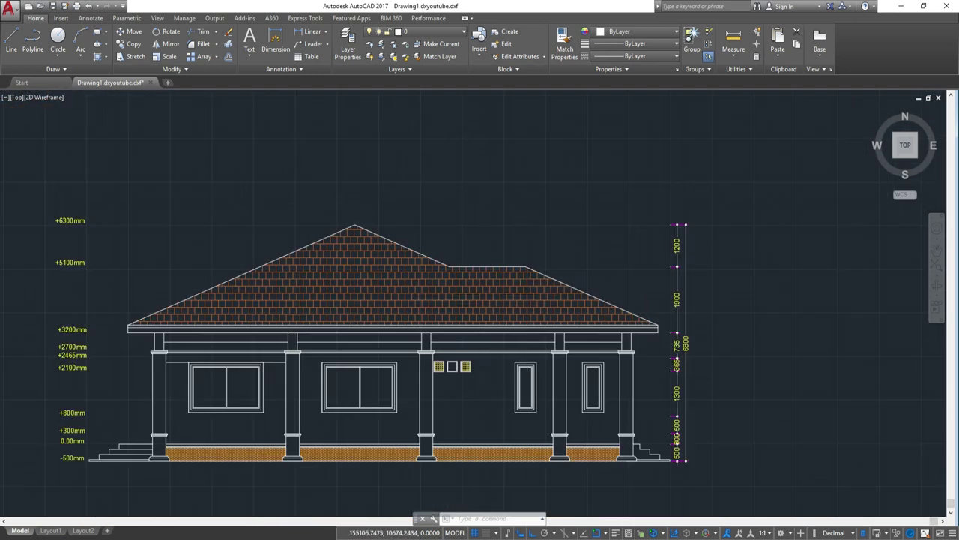
pyautogui.scroll(-1, 379, 289)
pyautogui.moveTo(573, 330); pyautogui.dragTo(620, 291, button='middle')
pyautogui.write('LAYON')
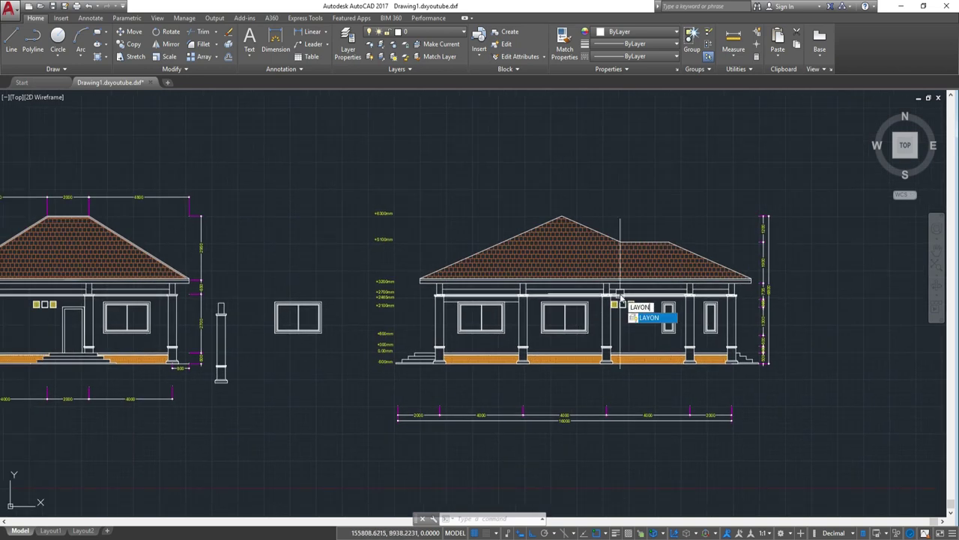
pyautogui.press('Return')
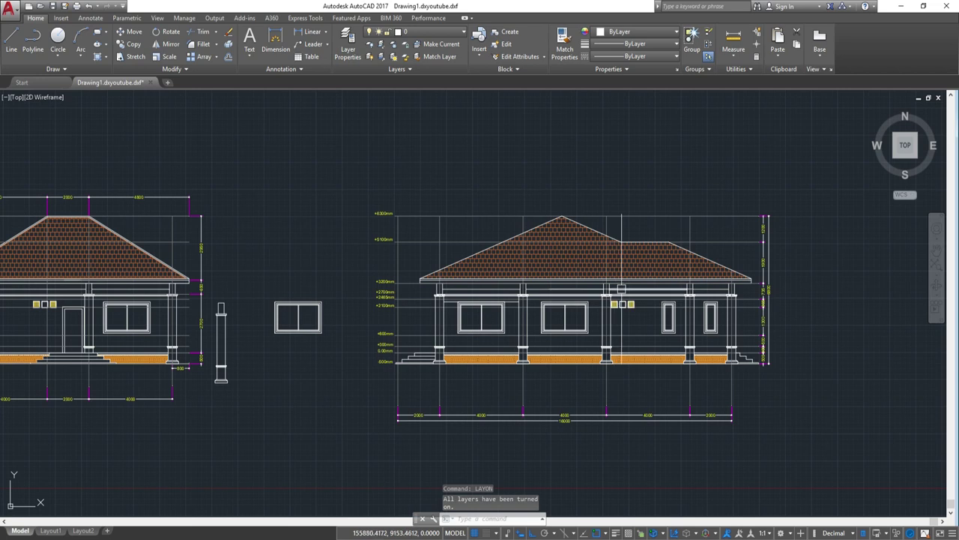
pyautogui.moveTo(621, 288)
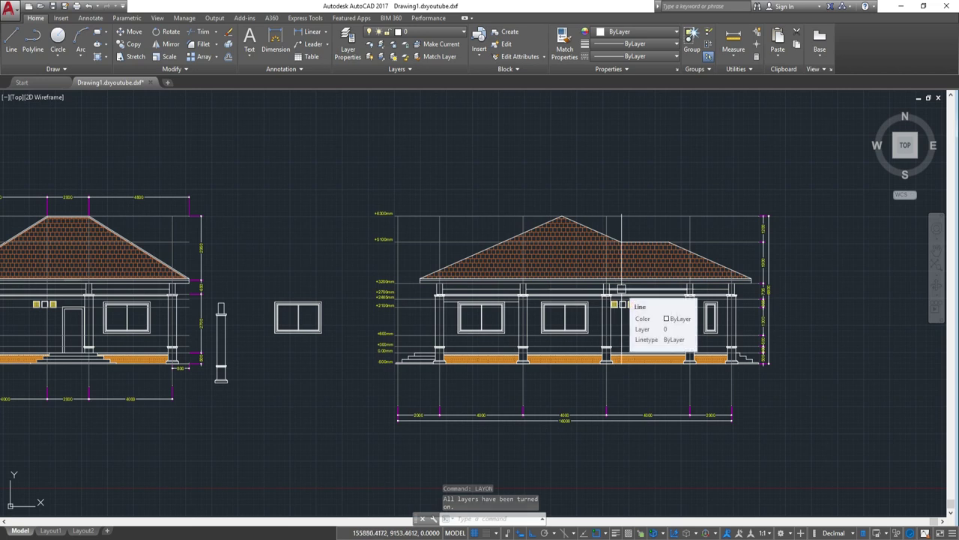
pyautogui.scroll(2, 621, 291)
pyautogui.scroll(2, 622, 293)
pyautogui.scroll(2, 624, 295)
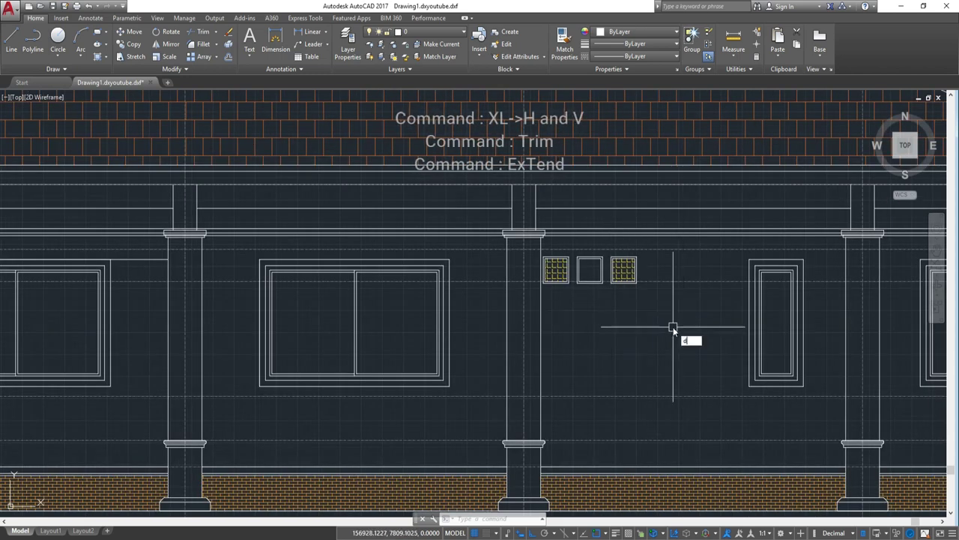
# Step: Dimension the vent's width as 300 with a linear dimension (MLI) below it
pyautogui.write('MLI')
pyautogui.press('Return')
pyautogui.scroll(3, 631, 299)
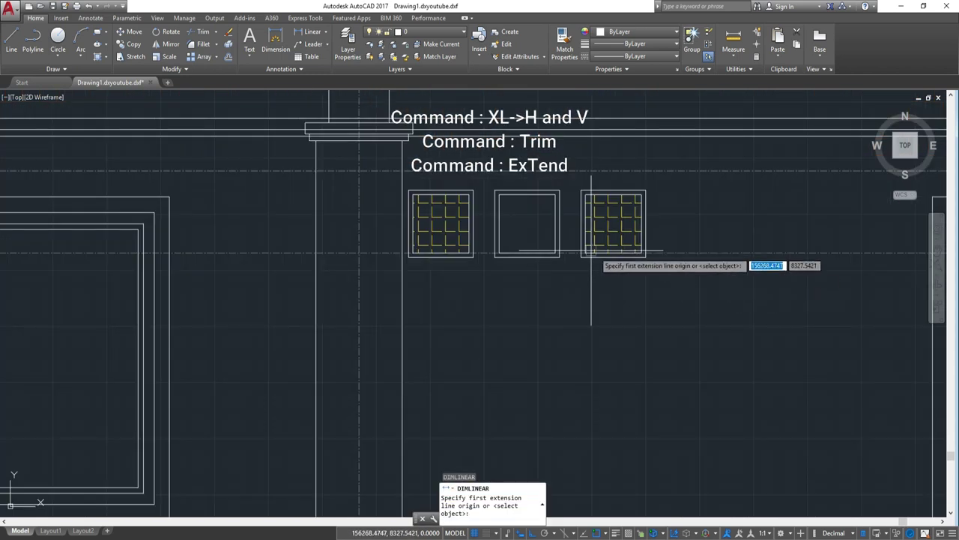
pyautogui.click(581, 257)
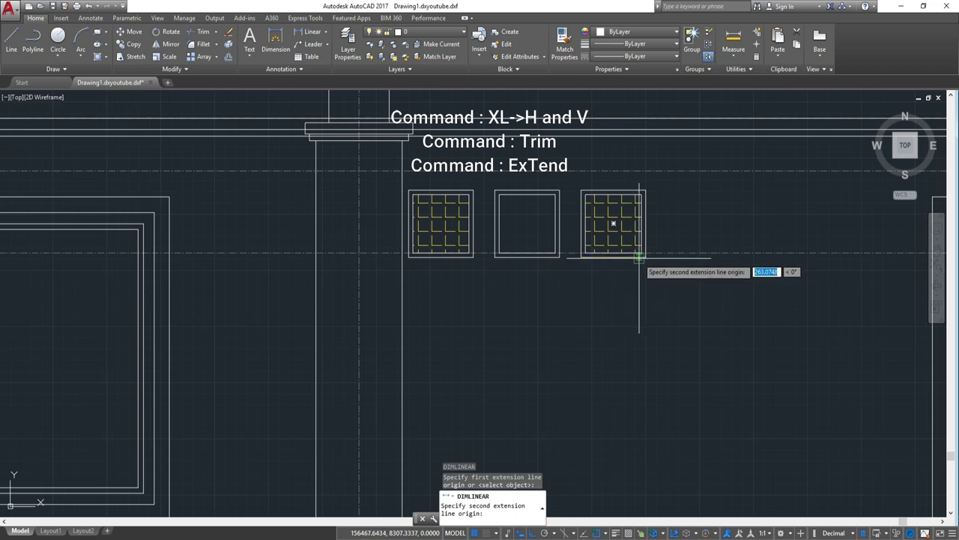
pyautogui.click(647, 257)
pyautogui.click(646, 279)
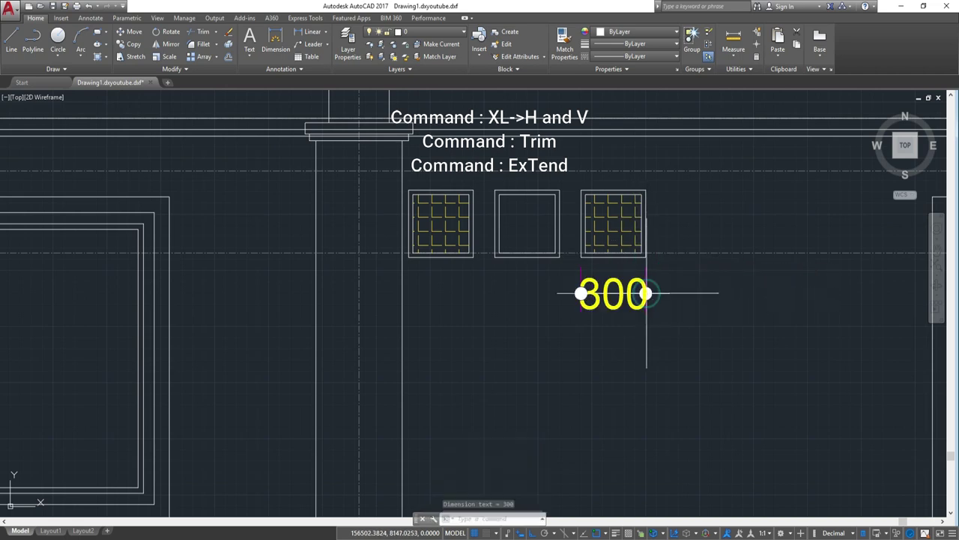
pyautogui.scroll(-7, 648, 274)
pyautogui.scroll(2, 632, 306)
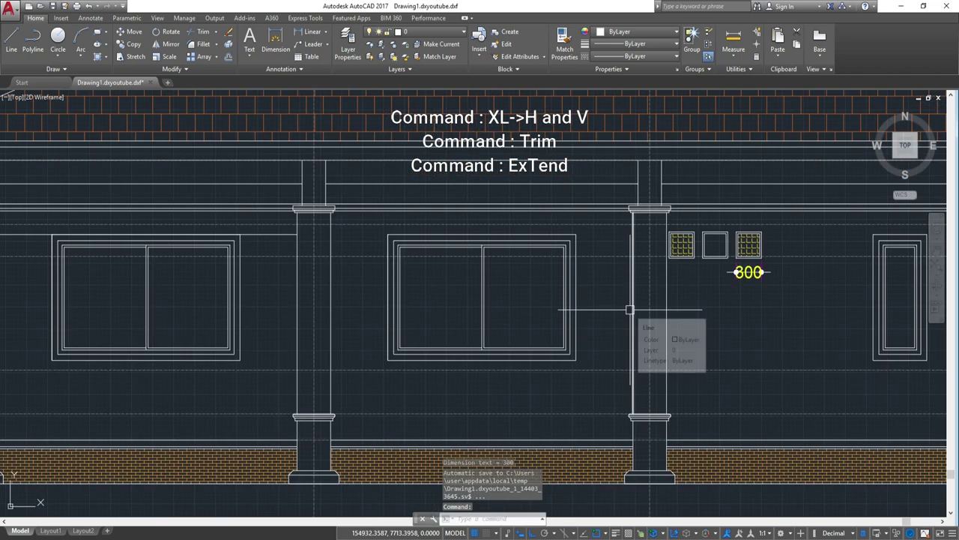
# Step: Dimension the large window: 1440 height on its right side and 2240 width above
pyautogui.press('Return')
pyautogui.scroll(2, 586, 251)
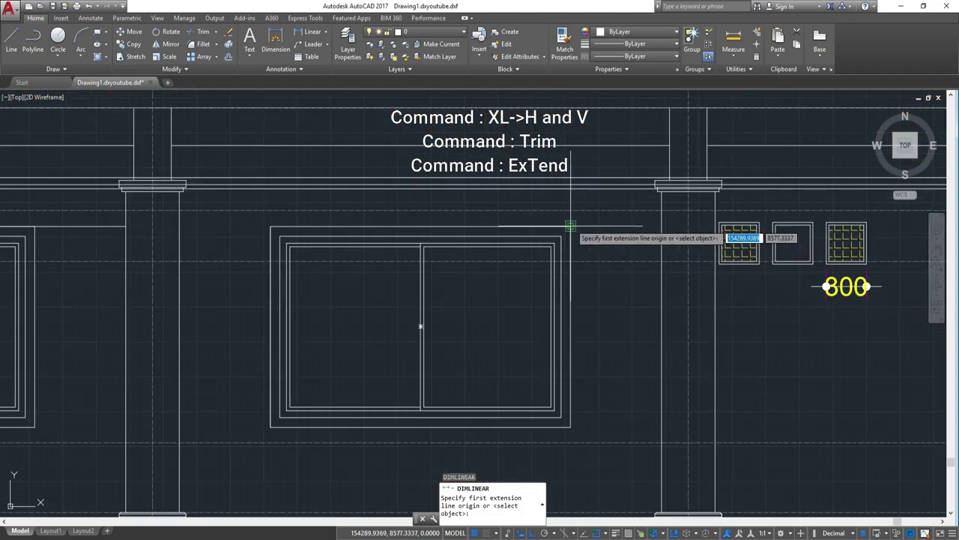
pyautogui.click(571, 226)
pyautogui.click(570, 427)
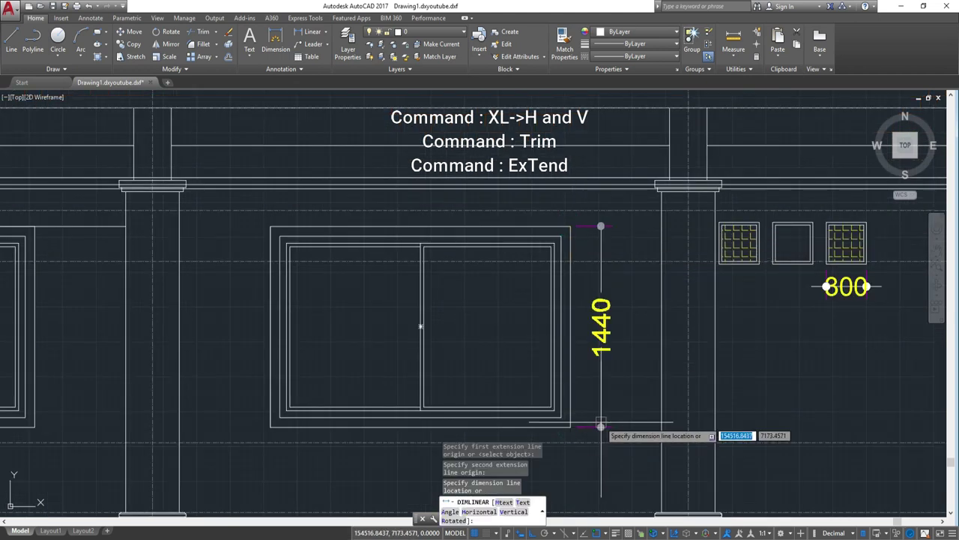
pyautogui.press('Return')
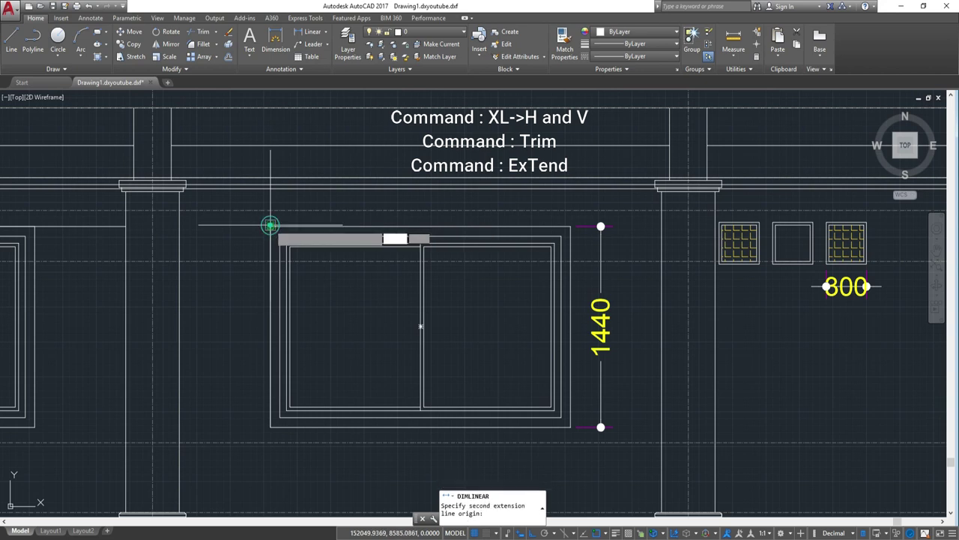
pyautogui.click(271, 226)
pyautogui.click(571, 227)
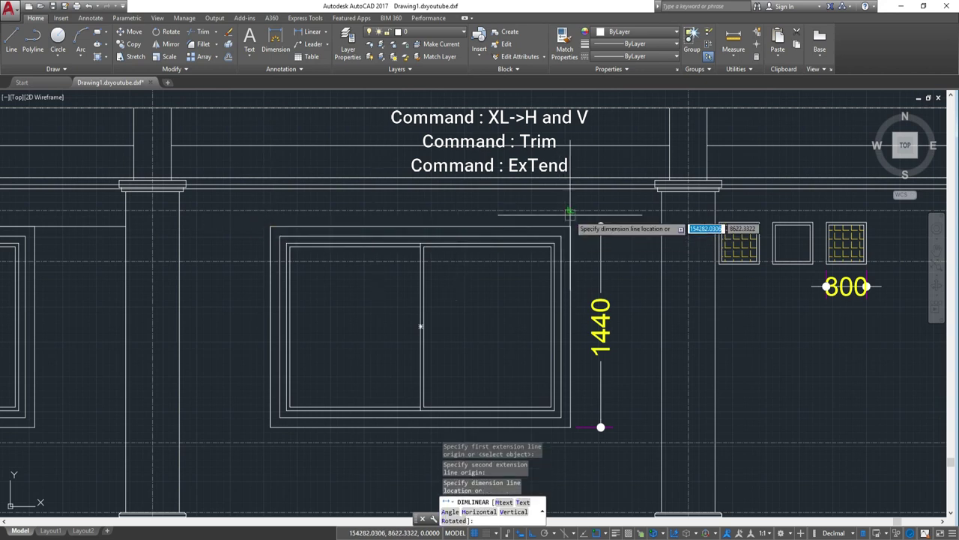
pyautogui.click(568, 207)
# Step: Dimension the narrow right window: 640 width above and 1440 height beside it
pyautogui.scroll(-4, 598, 233)
pyautogui.moveTo(599, 233); pyautogui.dragTo(379, 236, button='middle')
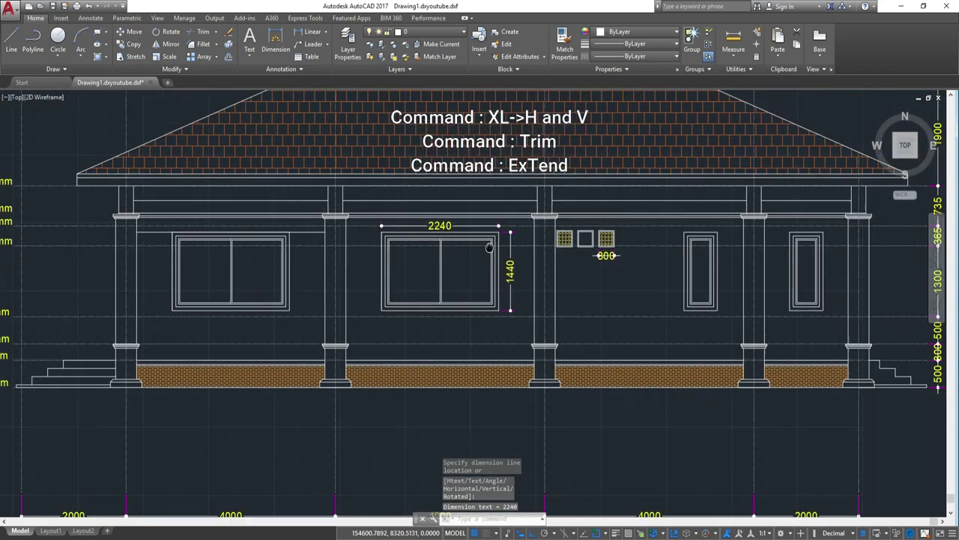
pyautogui.scroll(2, 691, 257)
pyautogui.press('Return')
pyautogui.click(442, 224)
pyautogui.click(496, 225)
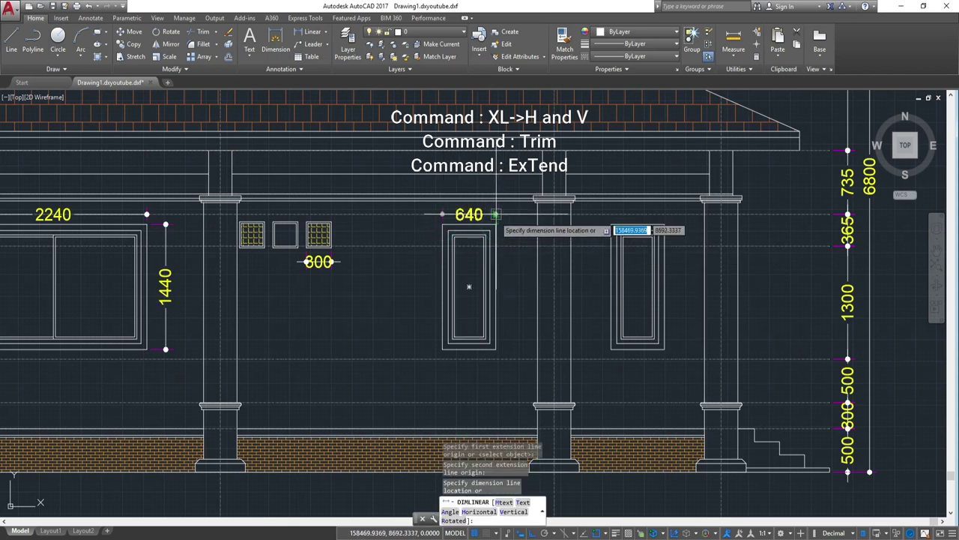
pyautogui.click(496, 215)
pyautogui.press('Return')
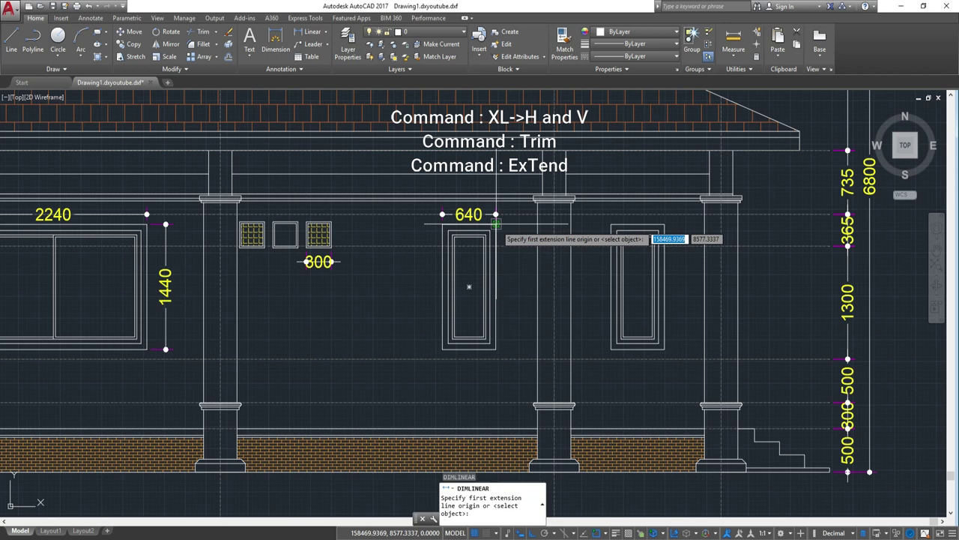
pyautogui.click(496, 347)
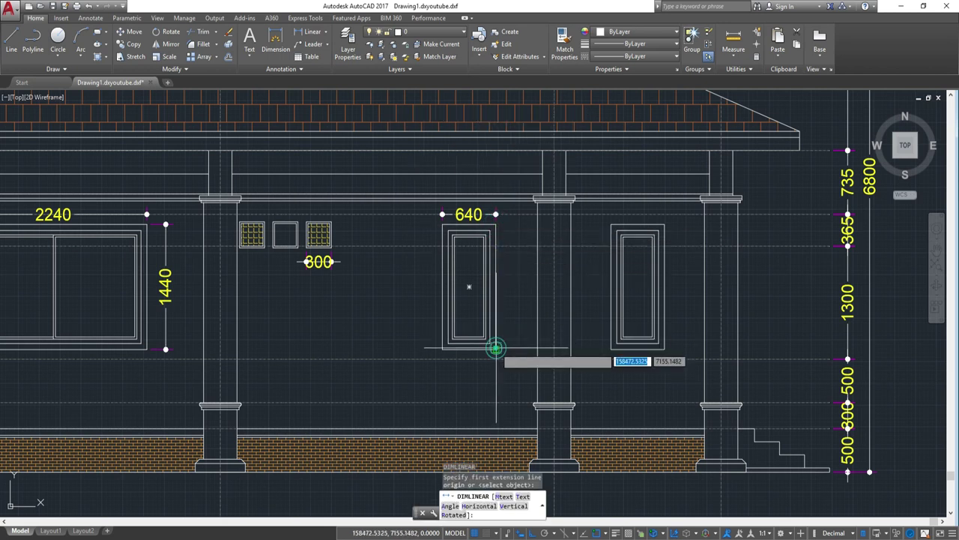
pyautogui.click(509, 337)
pyautogui.scroll(-2, 570, 315)
pyautogui.scroll(-2, 569, 315)
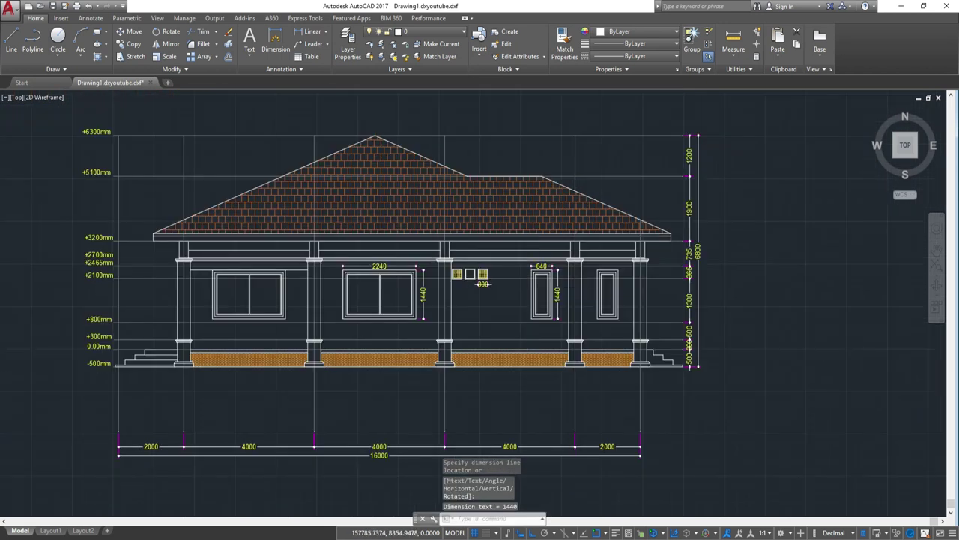
pyautogui.scroll(2, 480, 283)
pyautogui.scroll(3, 618, 293)
pyautogui.scroll(-5, 600, 308)
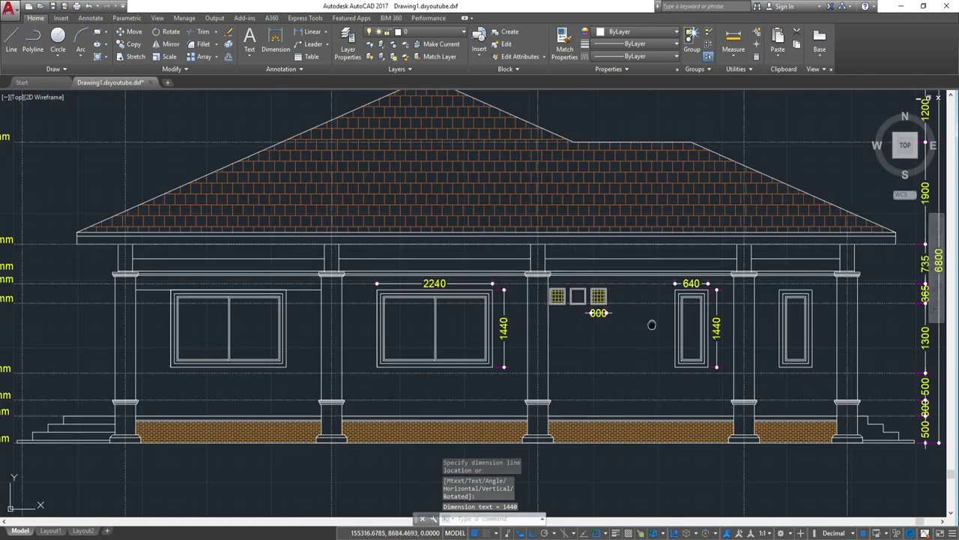
pyautogui.scroll(-3, 585, 322)
pyautogui.scroll(-1, 593, 324)
pyautogui.scroll(-1, 581, 319)
pyautogui.scroll(3, 570, 314)
pyautogui.scroll(-3, 558, 307)
pyautogui.scroll(2, 645, 315)
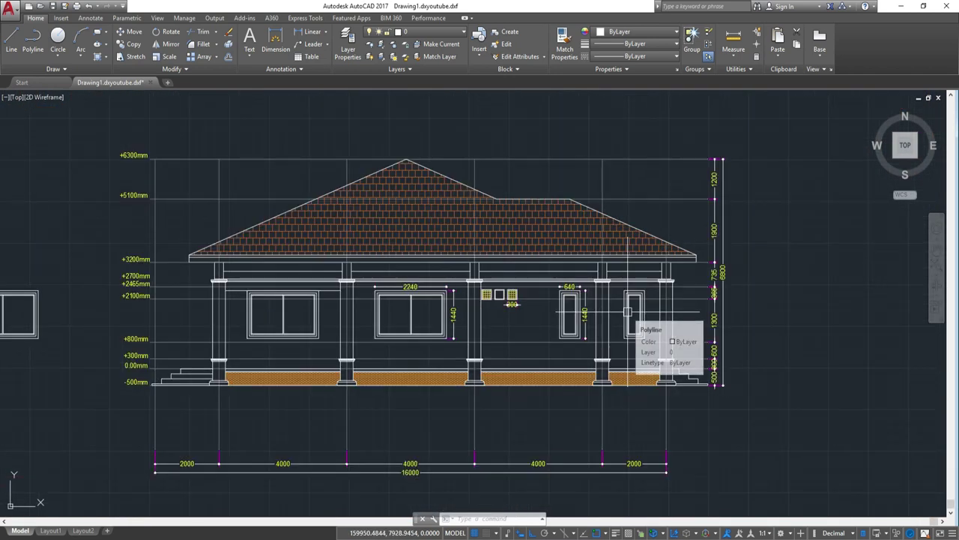